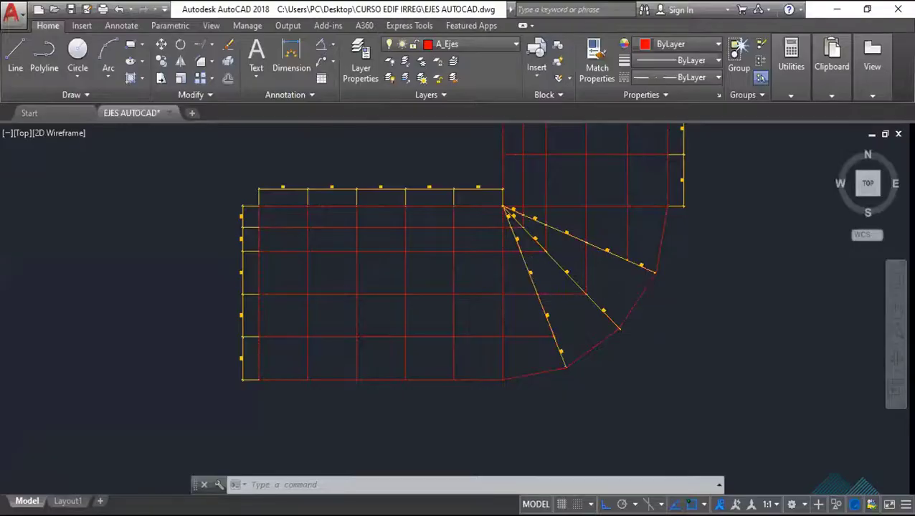
Zoom in and out on the AutoCAD axis drawing to inspect the grid.
scroll(579, 284, down, 4)
scroll(549, 300, up, 2)
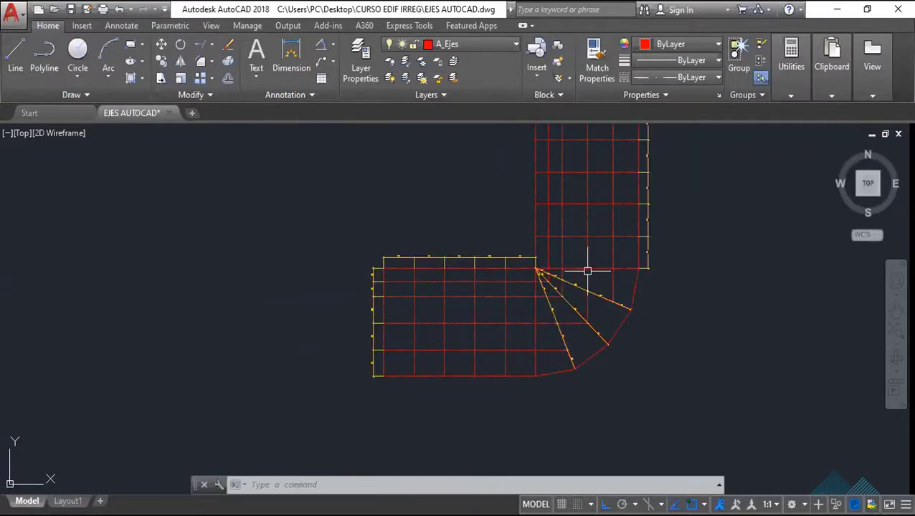
scroll(609, 229, up, 2)
scroll(466, 287, up, 2)
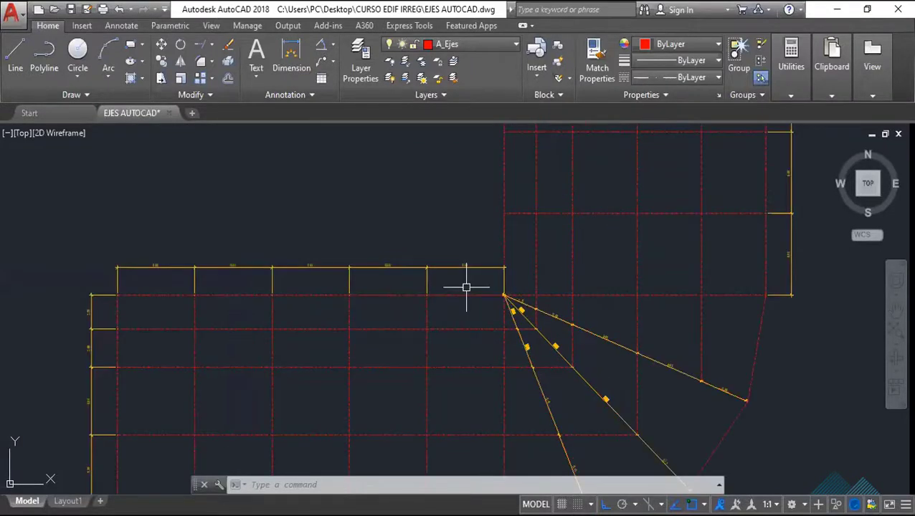
scroll(337, 319, down, 2)
scroll(244, 320, up, 2)
scroll(194, 289, up, 4)
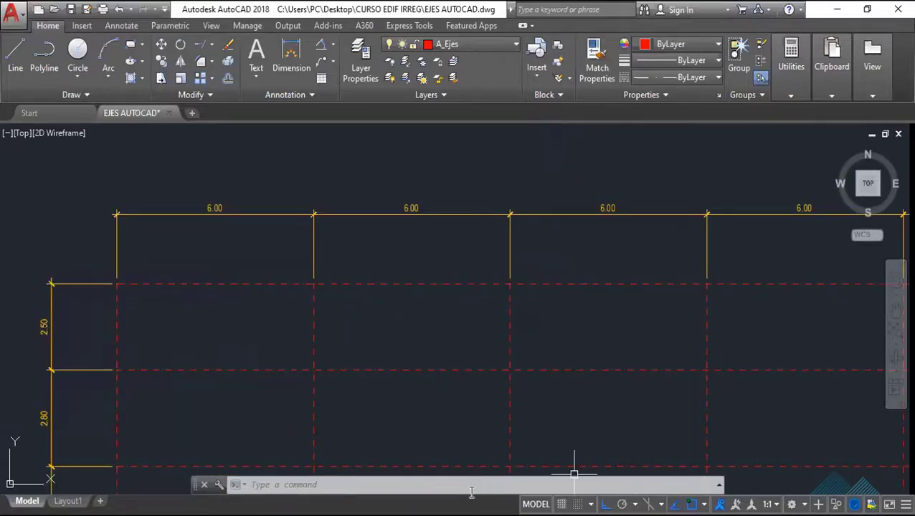
mouse_move(777, 491)
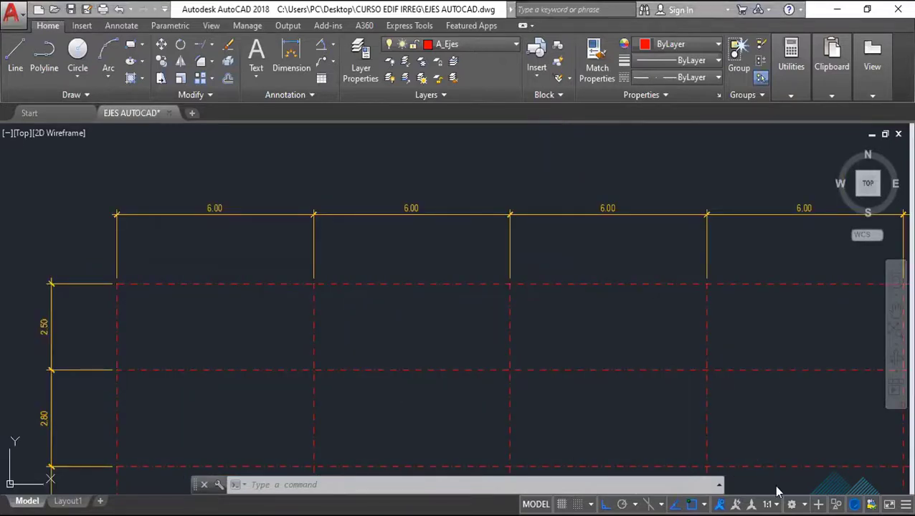
scroll(236, 263, down, 2)
scroll(215, 286, down, 4)
scroll(215, 291, up, 2)
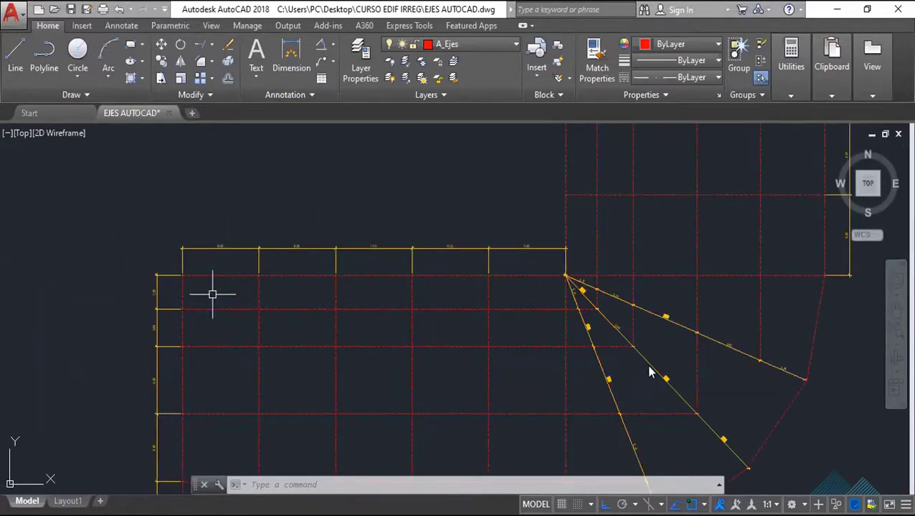
scroll(649, 372, down, 2)
scroll(687, 221, down, 2)
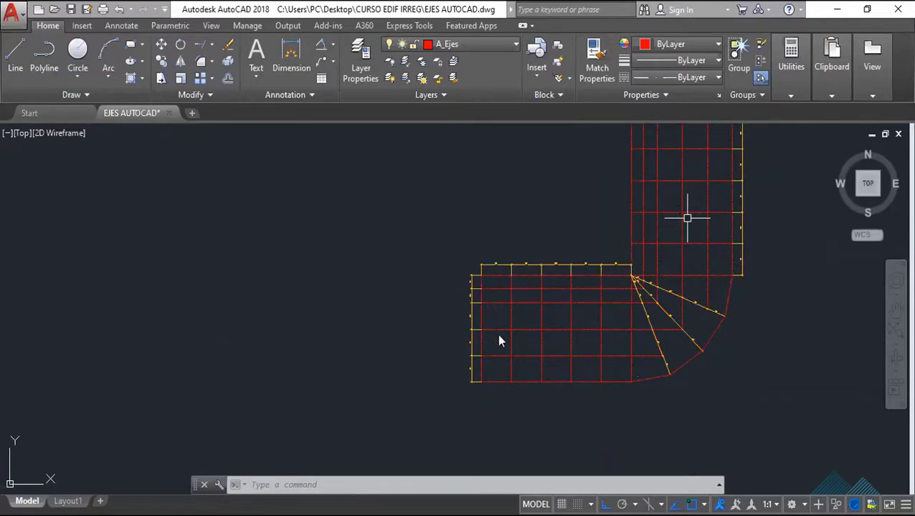
scroll(518, 387, up, 4)
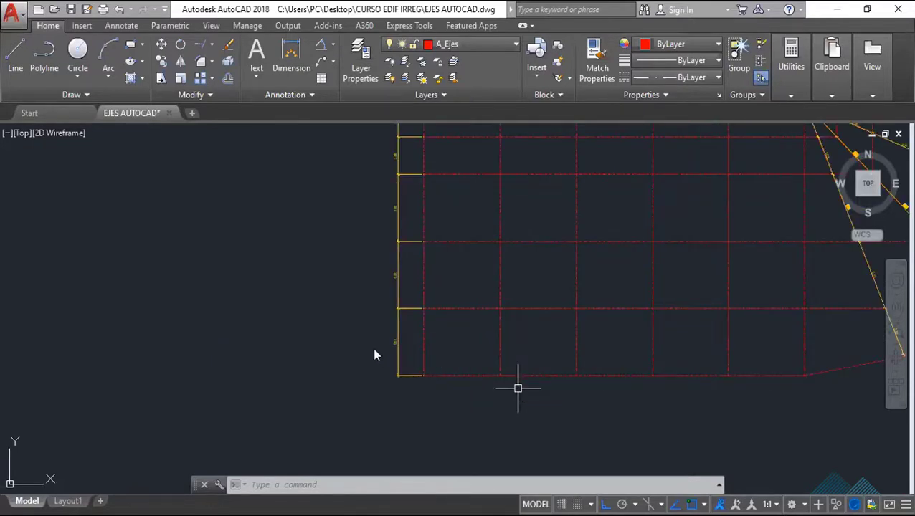
scroll(373, 354, up, 2)
scroll(423, 342, up, 2)
scroll(423, 341, down, 8)
scroll(444, 243, up, 2)
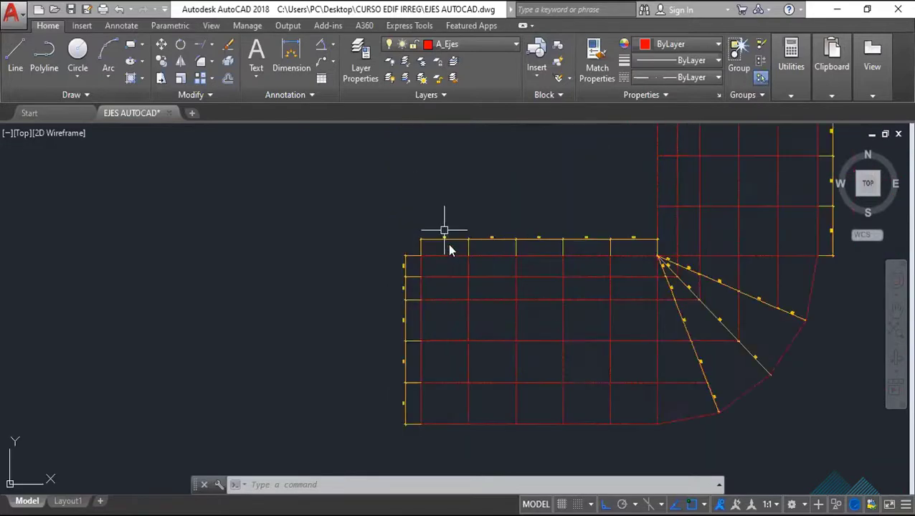
scroll(449, 246, up, 4)
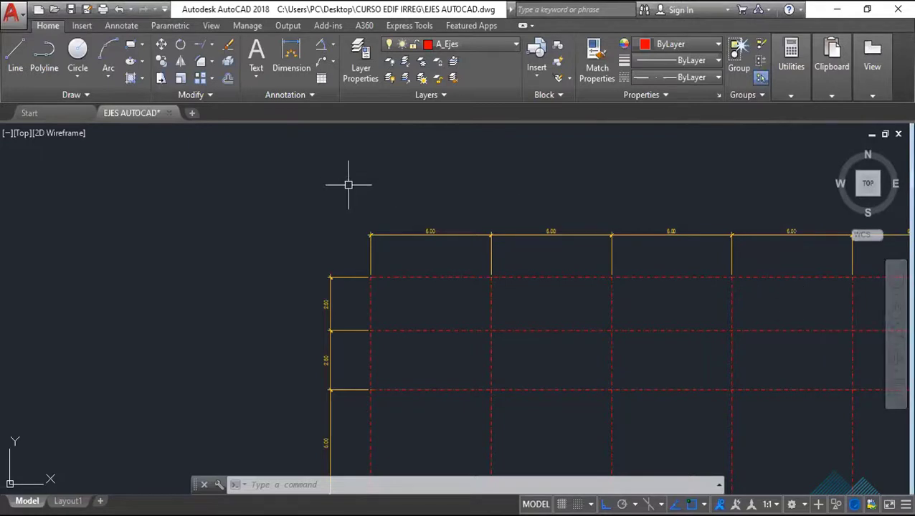
scroll(670, 352, down, 4)
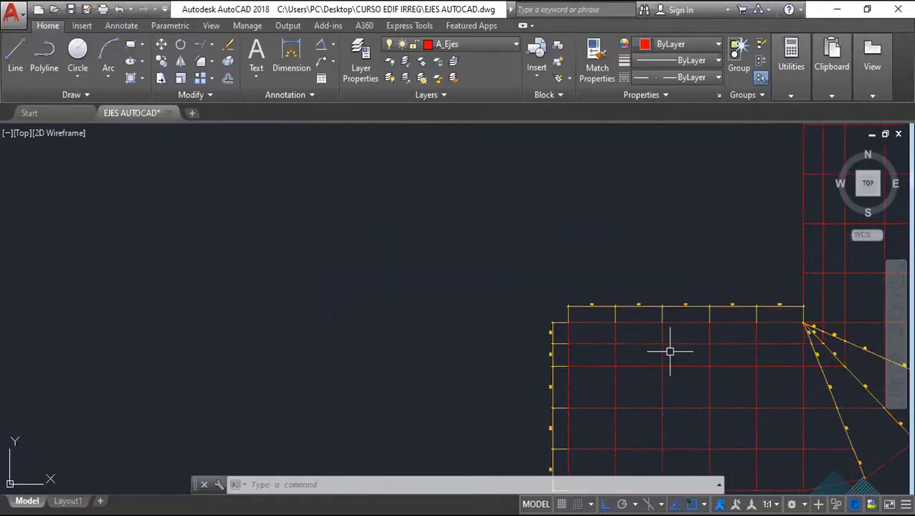
Pan the AutoCAD drawing with PAN to view the whole grid and radial axes.
text(PAN)
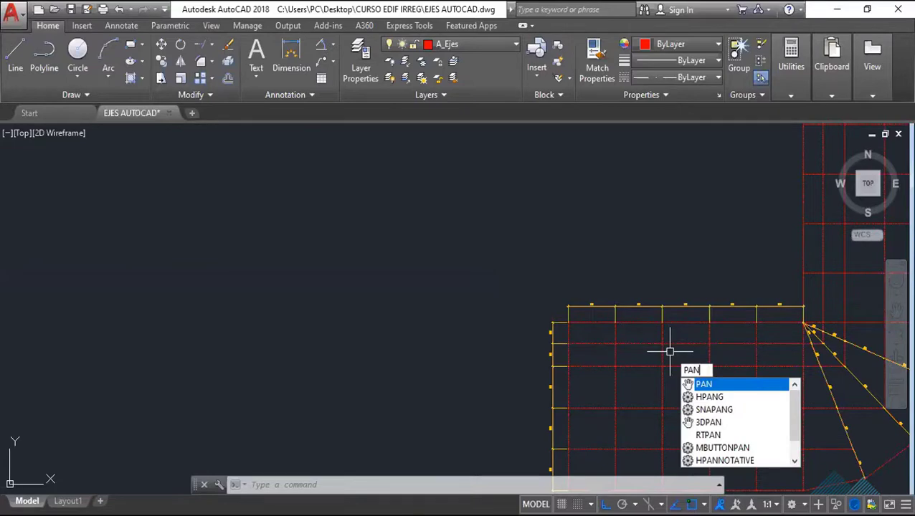
key(Return)
mouse_move(670, 351)
mouse_down()
mouse_move(532, 306)
mouse_move(457, 262)
mouse_move(332, 241)
mouse_up()
drag(382, 313, 457, 352)
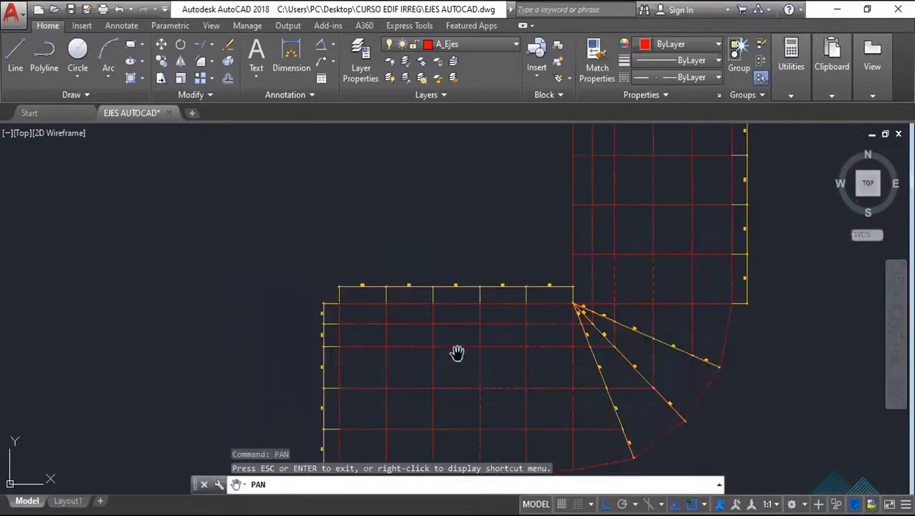
mouse_move(548, 409)
mouse_down()
mouse_move(525, 322)
mouse_move(564, 347)
mouse_up()
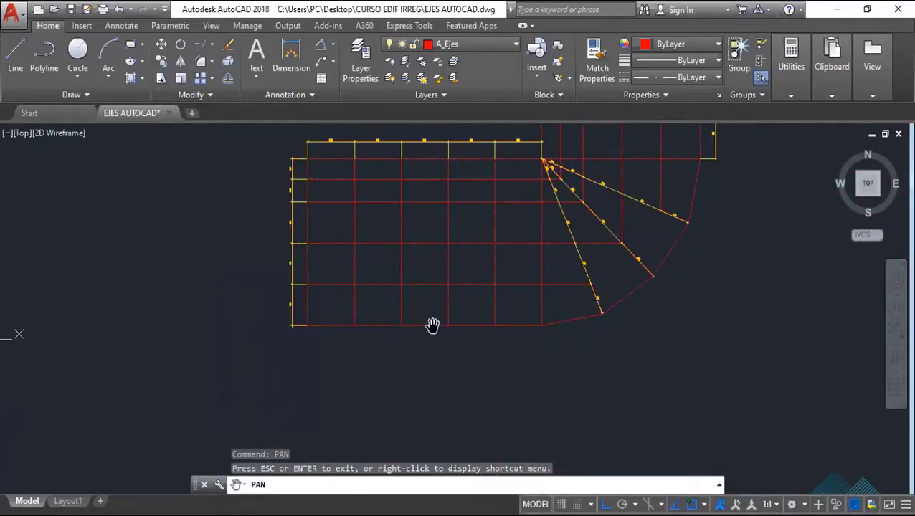
drag(432, 325, 453, 352)
scroll(351, 355, up, 3)
drag(453, 272, 447, 390)
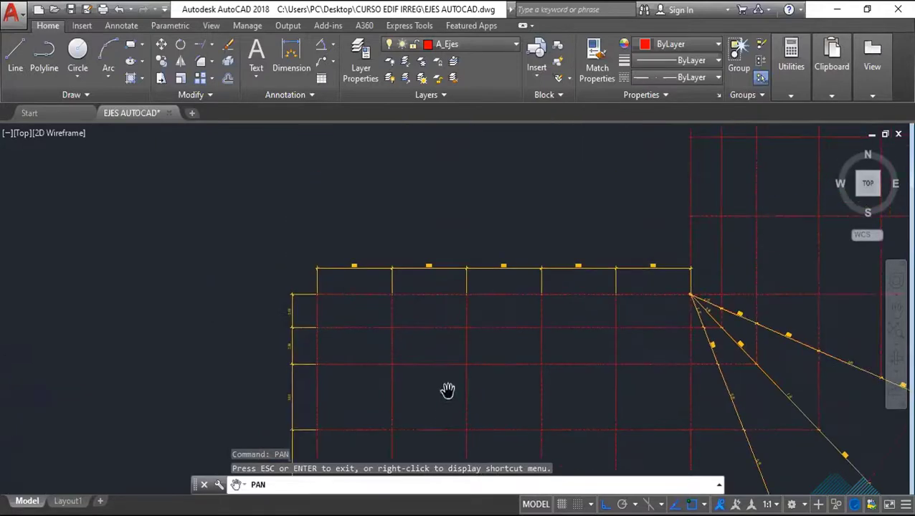
scroll(341, 317, up, 4)
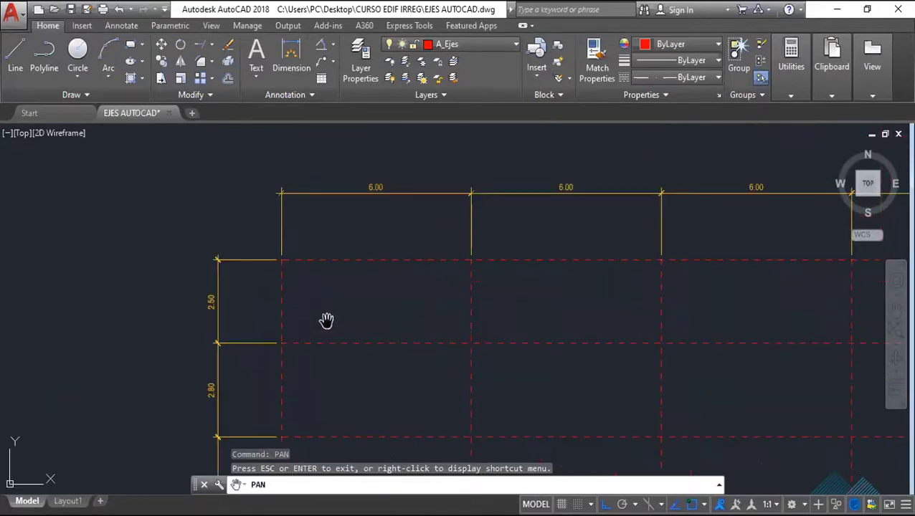
scroll(513, 313, down, 4)
mouse_move(739, 289)
mouse_down()
mouse_move(655, 300)
mouse_move(582, 272)
mouse_up()
scroll(655, 300, down, 1)
scroll(473, 294, up, 1)
scroll(351, 315, up, 2)
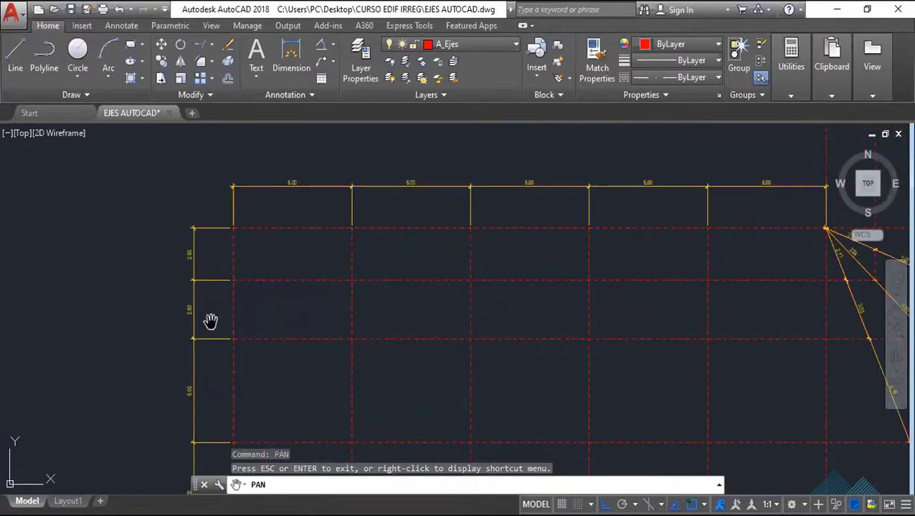
scroll(194, 320, up, 2)
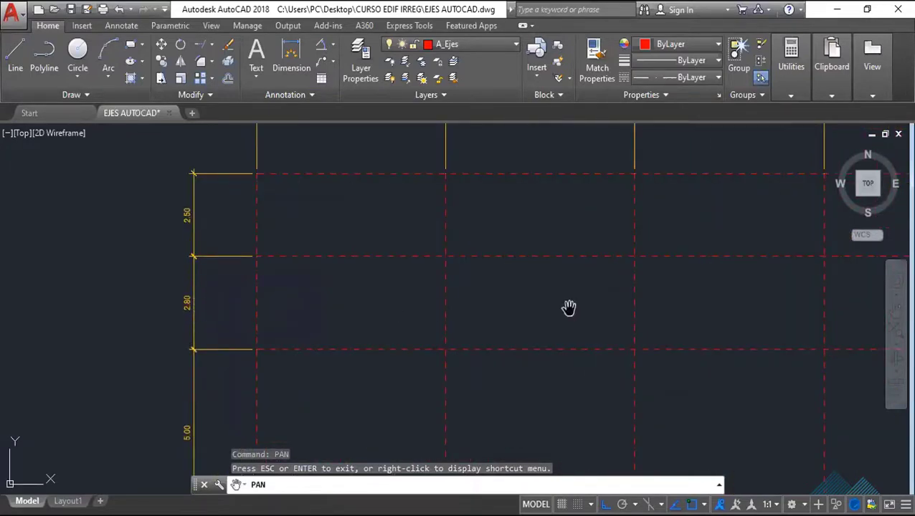
drag(569, 308, 163, 308)
scroll(490, 308, down, 2)
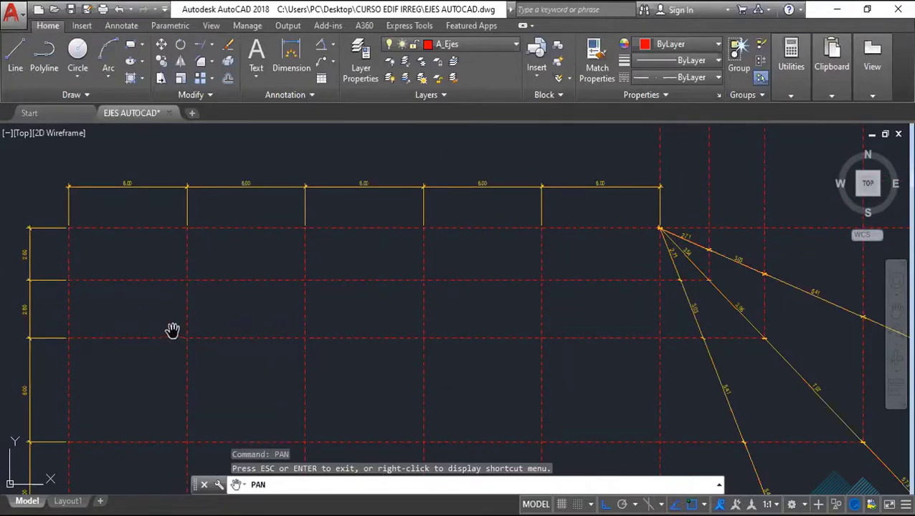
drag(33, 316, 147, 317)
Center the upper grid block and radial axes in AutoCAD, then start a new ETABS model.
scroll(147, 318, up, 5)
scroll(147, 322, down, 5)
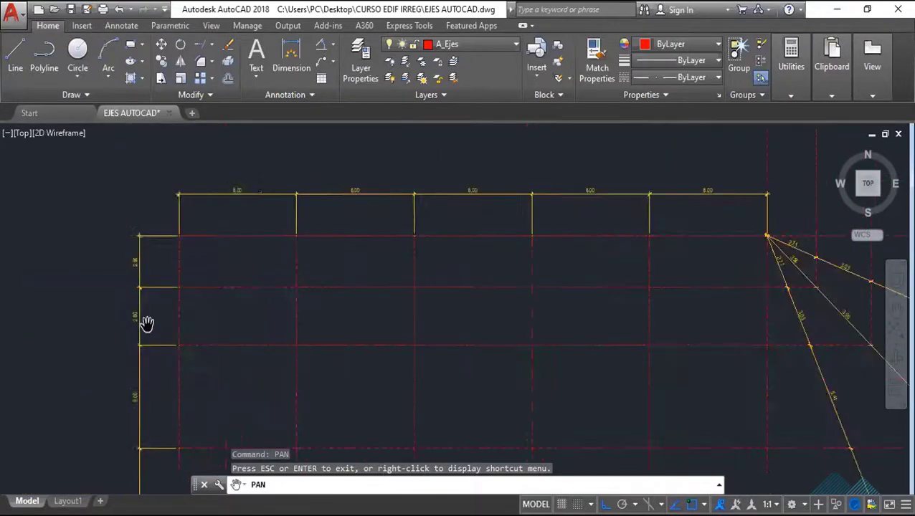
scroll(147, 324, down, 2)
mouse_move(490, 320)
mouse_down()
mouse_move(414, 329)
mouse_move(343, 384)
mouse_move(408, 364)
mouse_move(382, 312)
mouse_move(515, 221)
mouse_up()
drag(572, 235, 400, 423)
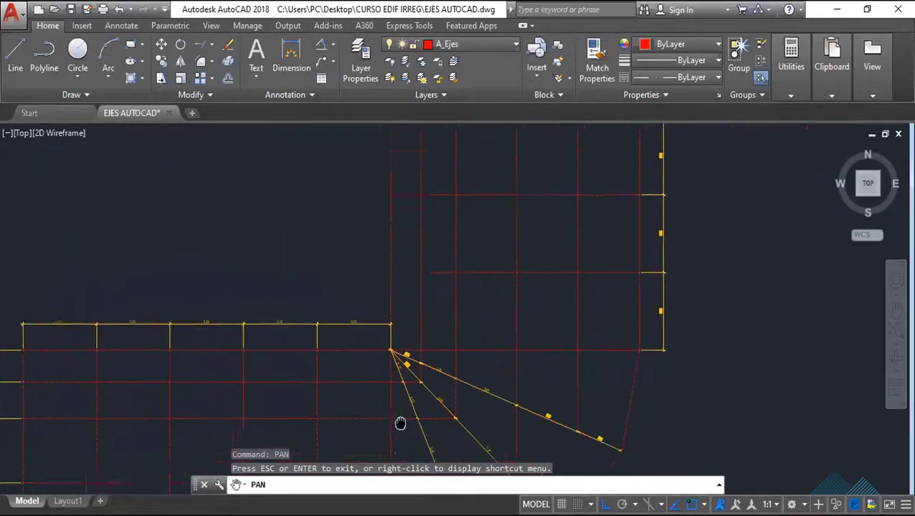
mouse_move(466, 292)
mouse_down()
mouse_move(468, 363)
mouse_move(503, 196)
mouse_up()
scroll(453, 148, up, 4)
scroll(453, 149, down, 4)
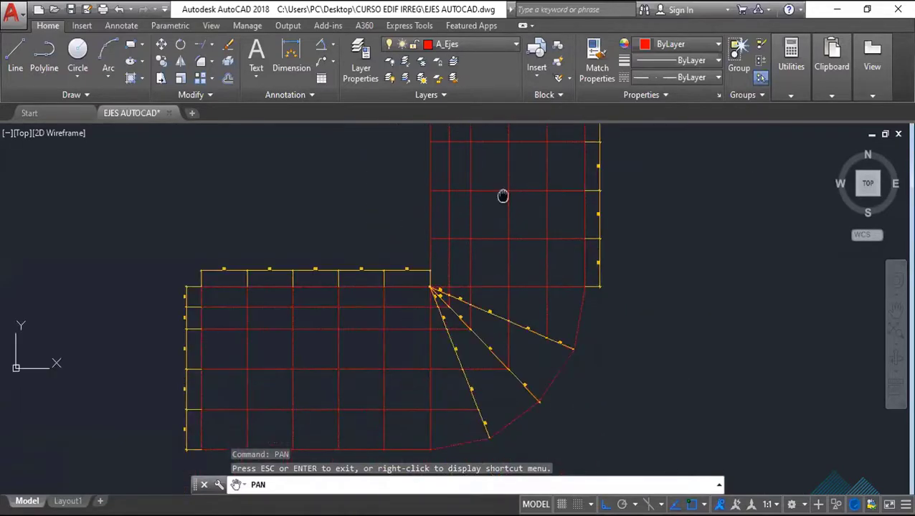
scroll(469, 316, up, 2)
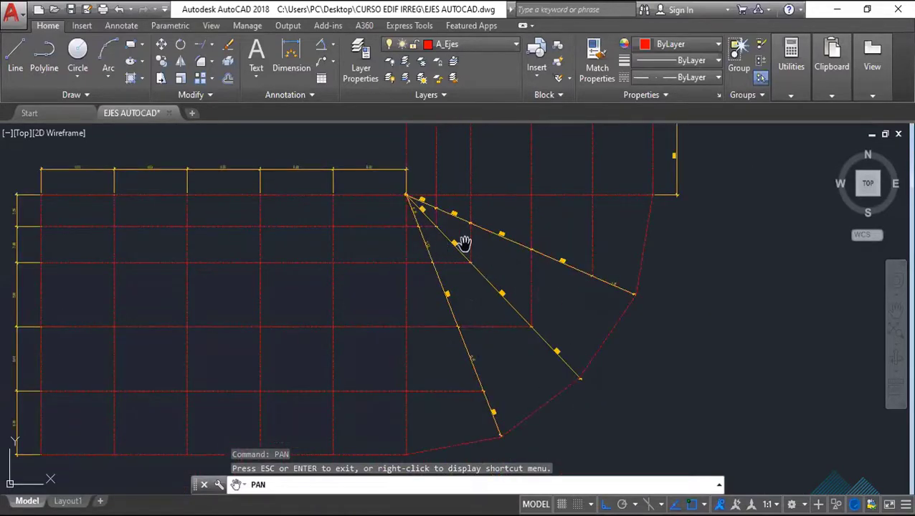
scroll(436, 227, up, 5)
scroll(351, 239, down, 5)
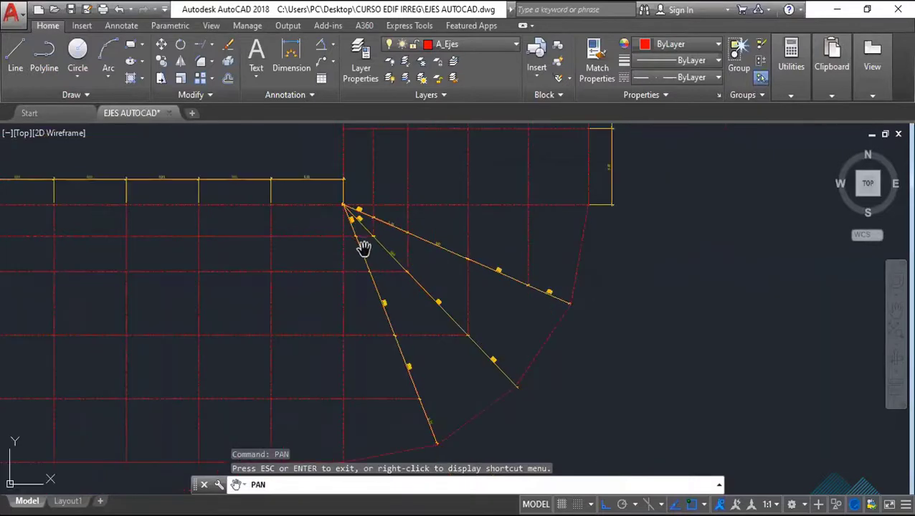
mouse_move(355, 301)
mouse_down()
mouse_move(460, 353)
mouse_move(517, 328)
mouse_up()
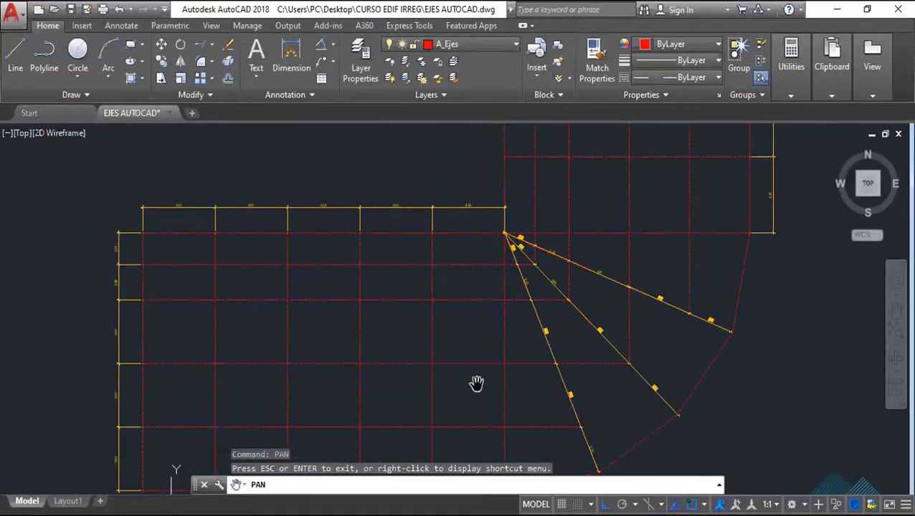
mouse_move(551, 311)
mouse_down()
mouse_move(586, 330)
mouse_move(616, 265)
mouse_up()
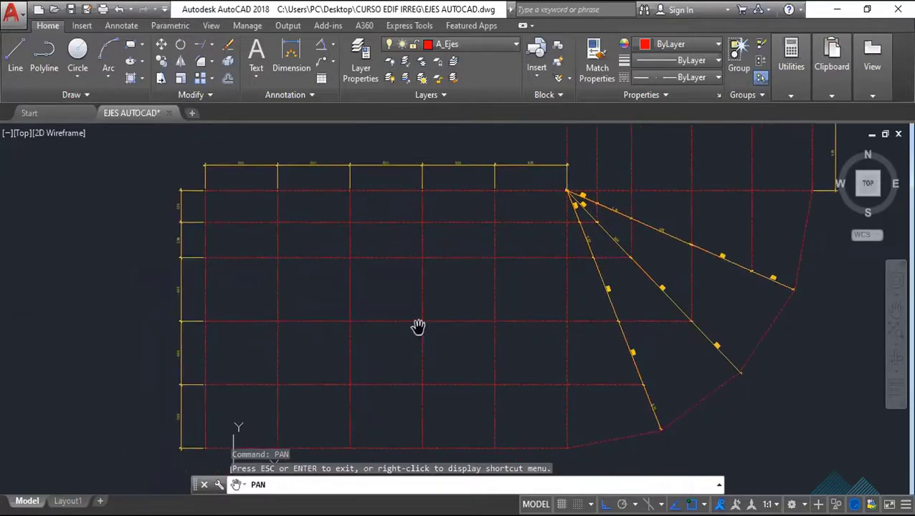
mouse_move(488, 312)
mouse_down()
mouse_move(419, 290)
mouse_move(408, 368)
mouse_up()
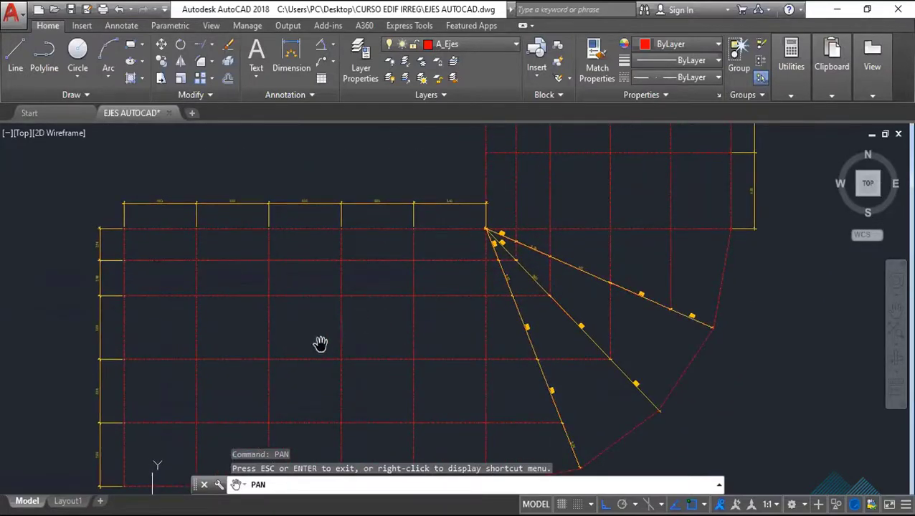
drag(200, 347, 283, 341)
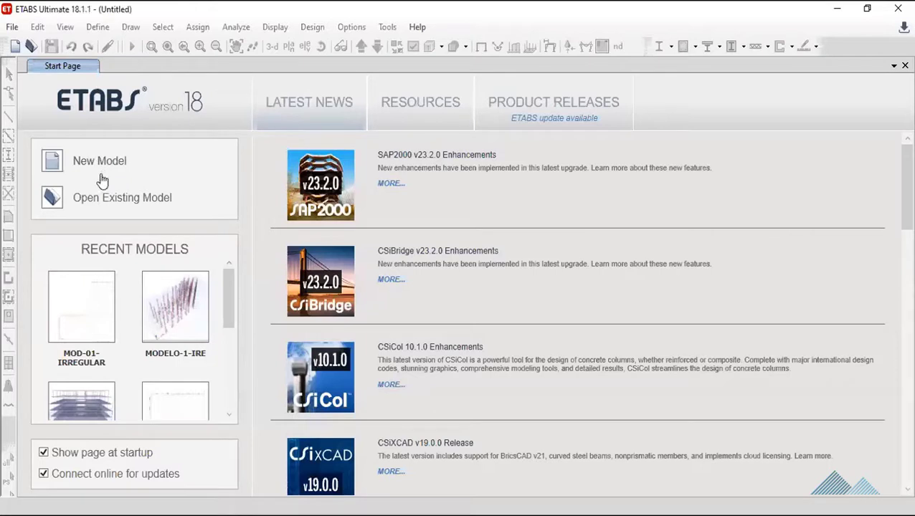
click(103, 181)
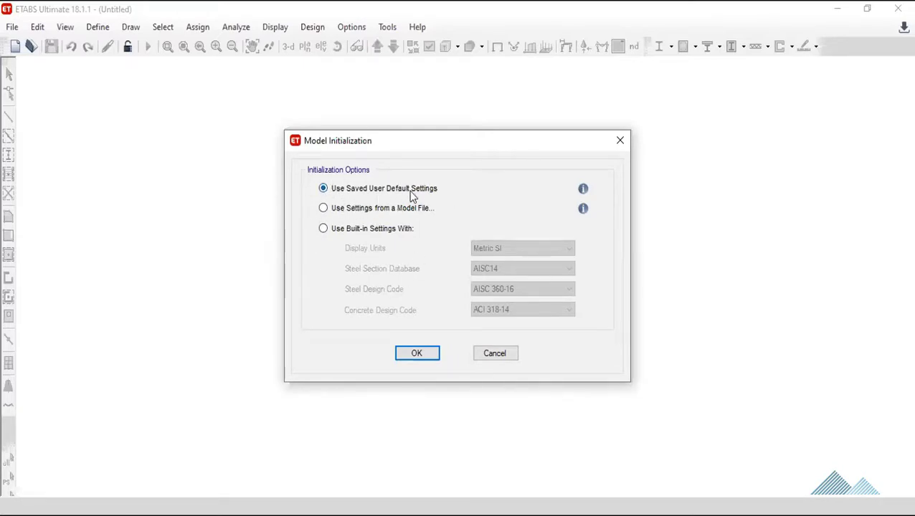
Use built-in settings with Metric SI units and the ACI 318-14 concrete code, and confirm.
click(323, 210)
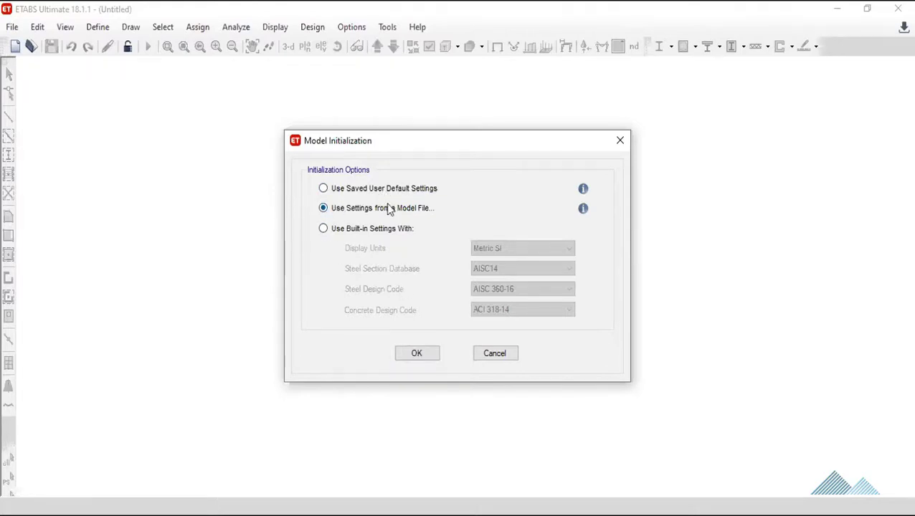
click(324, 235)
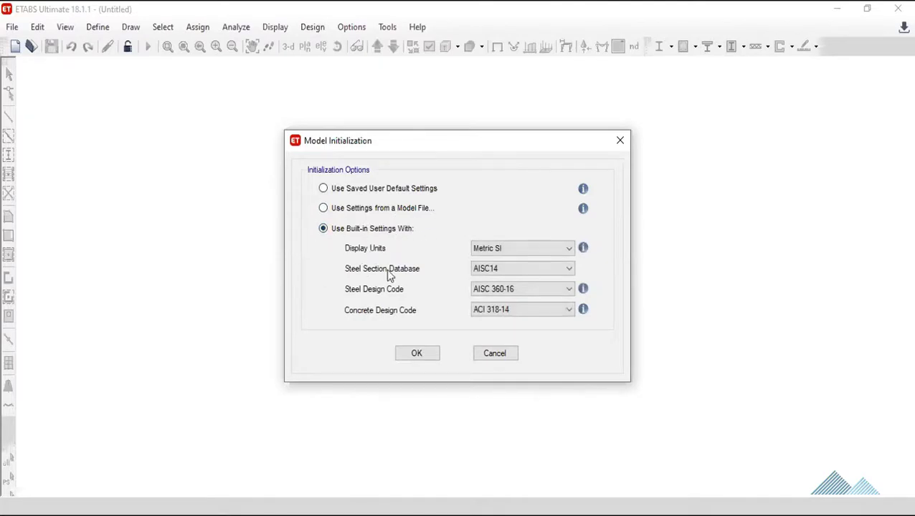
click(520, 249)
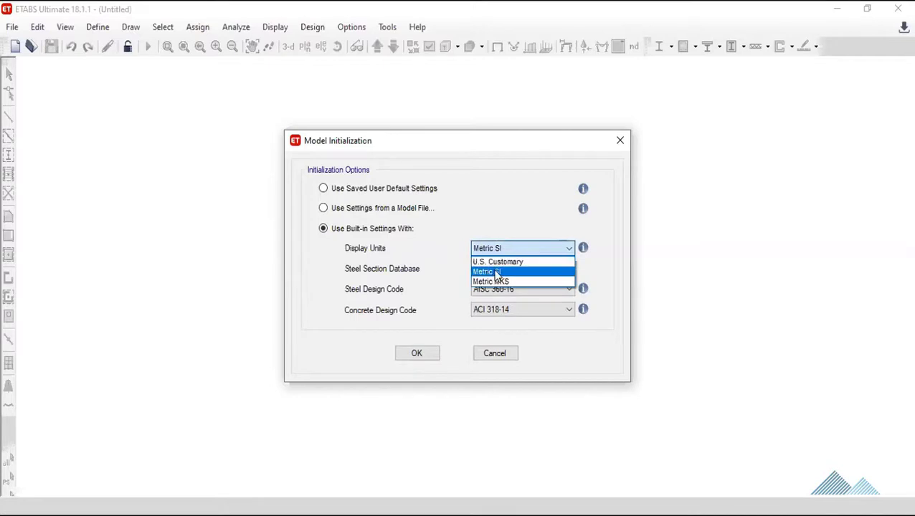
click(510, 273)
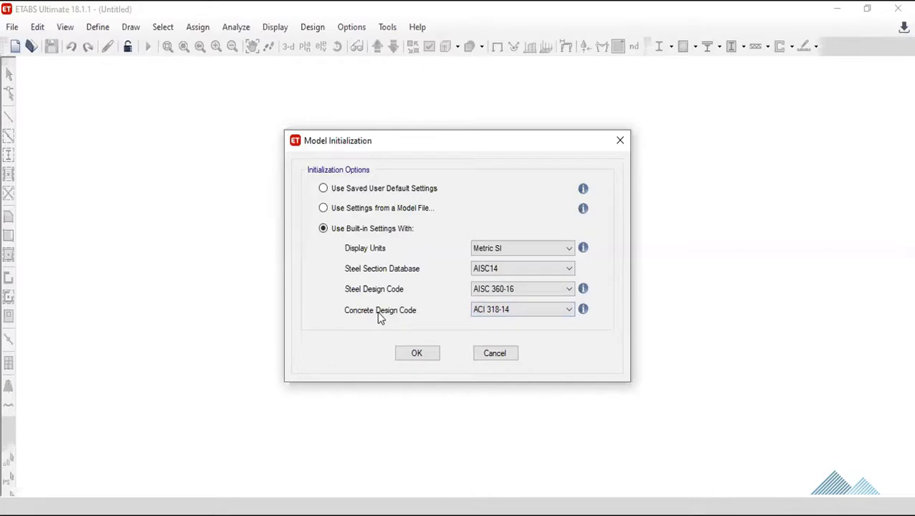
click(504, 312)
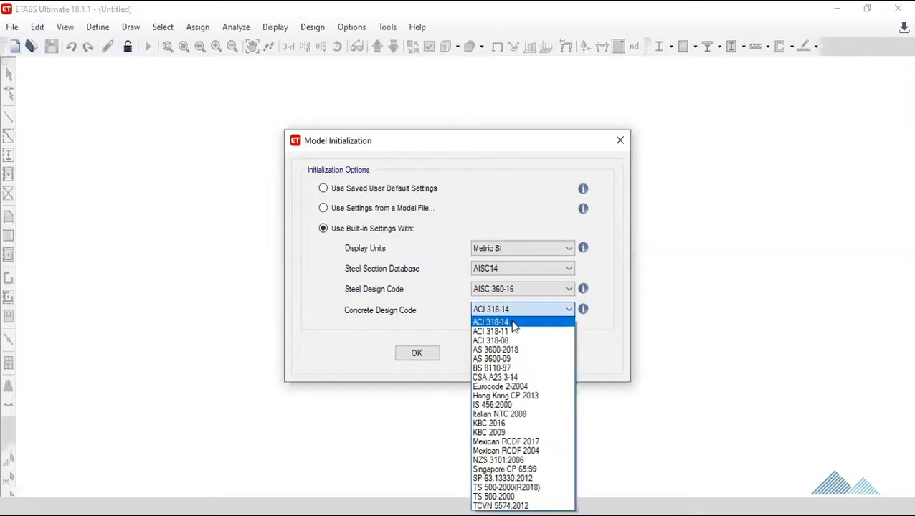
click(456, 315)
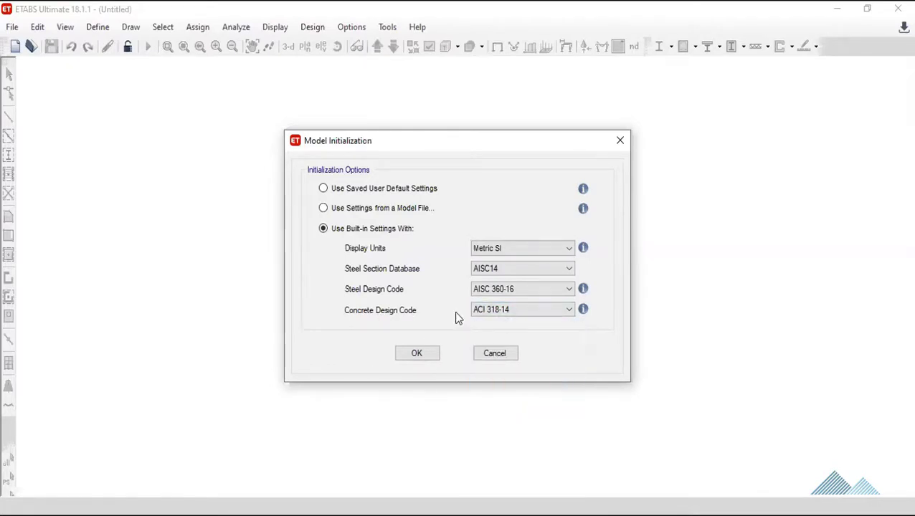
click(426, 357)
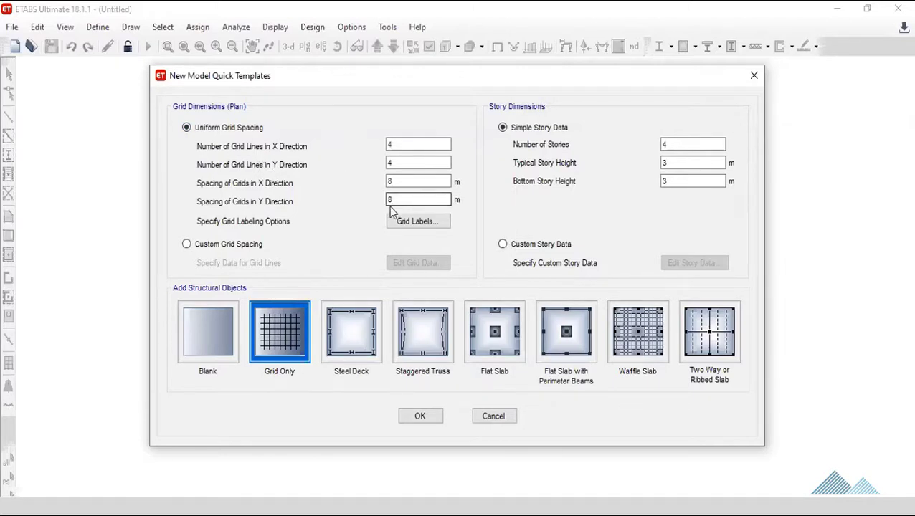
Show the Quick Templates dialog with its default 4×4 grid at 8 m and four 3 m stories.
click(426, 491)
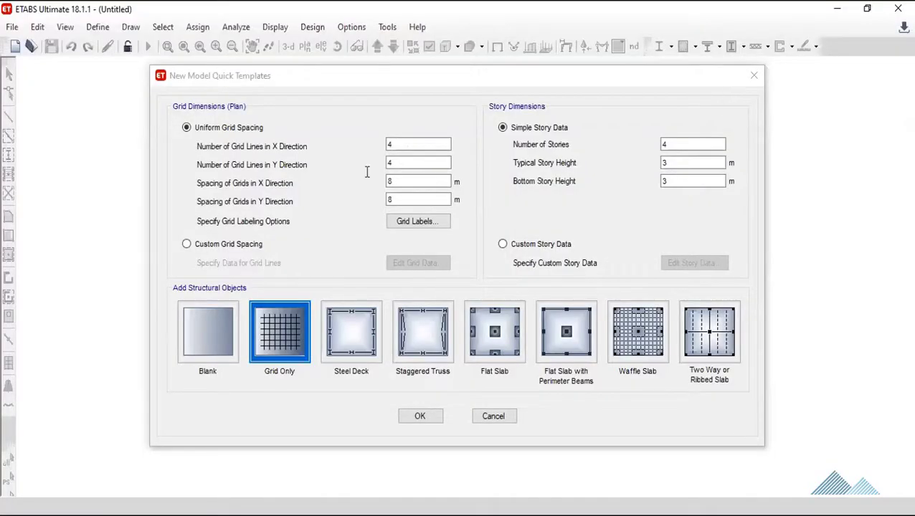
Set 6 grid lines in both X and Y with 8 m spacing each way.
double_click(412, 145)
text(6)
double_click(412, 162)
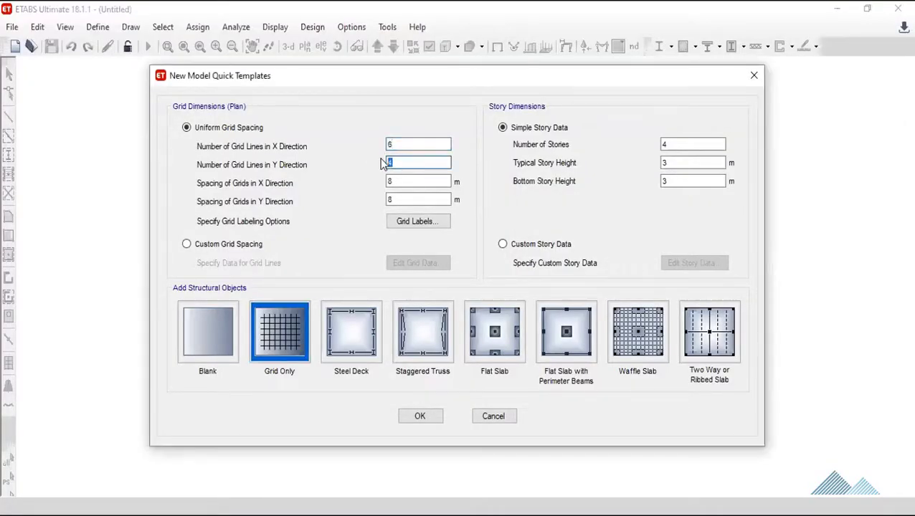
text(6)
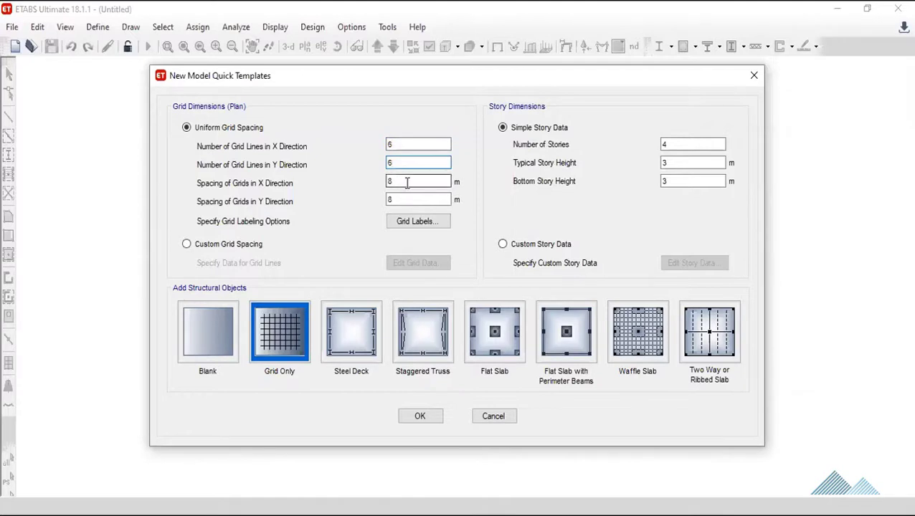
double_click(407, 182)
text(8)
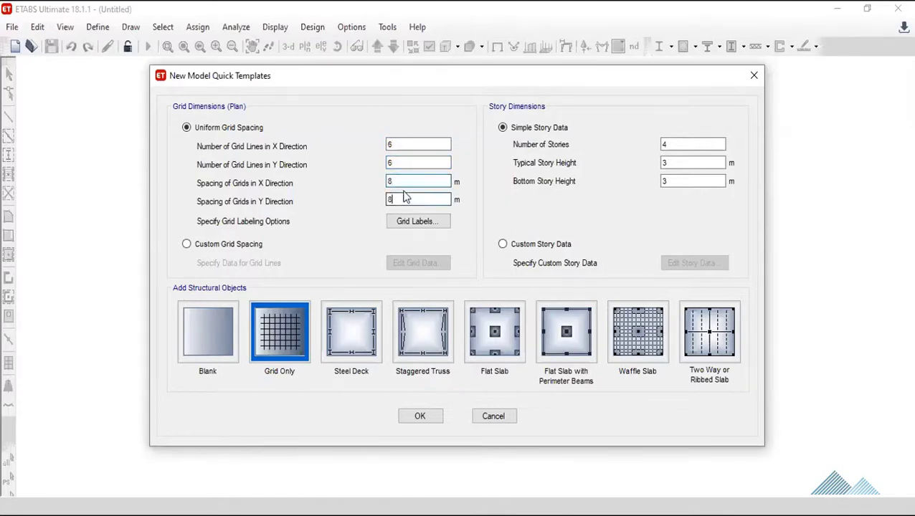
double_click(407, 200)
text(8)
click(408, 181)
click(410, 193)
Set 6 stories with a 3,2 m typical and 3,5 m bottom story height.
double_click(684, 145)
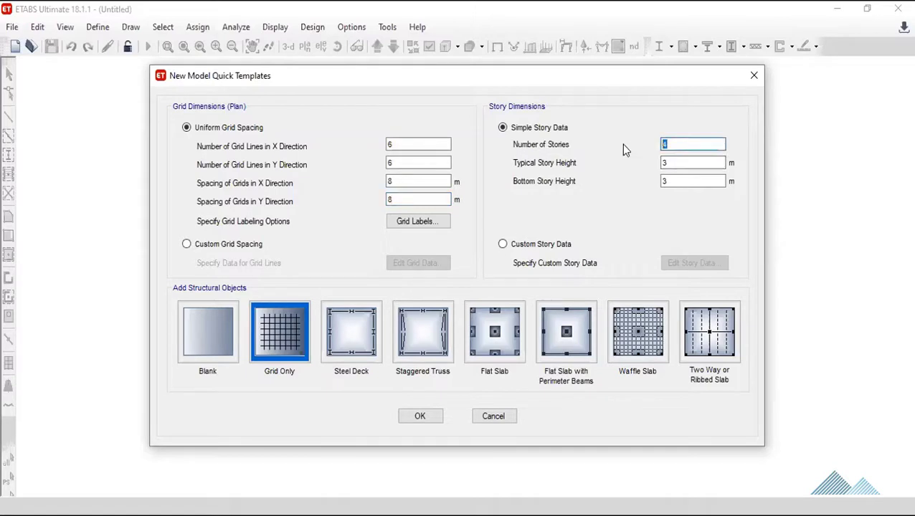
text(6)
click(687, 163)
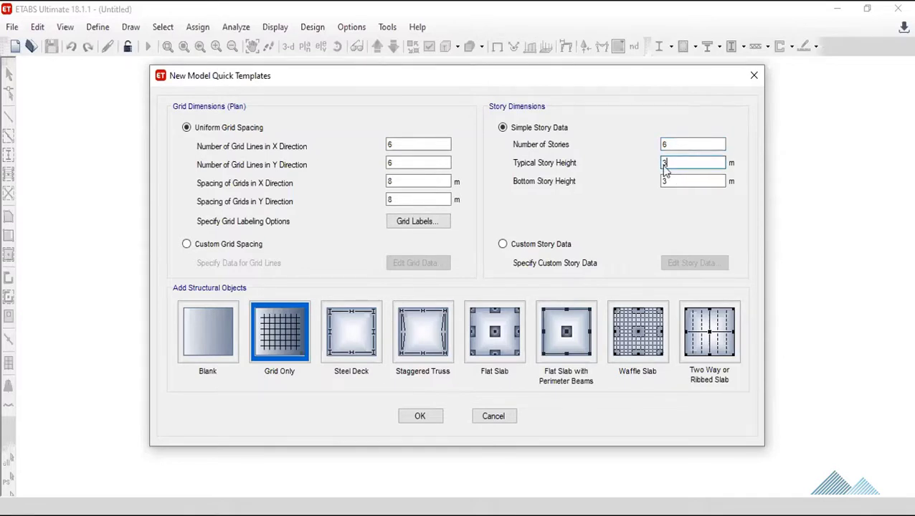
drag(682, 163, 650, 173)
text(3.5)
key(BackSpace)
key(BackSpace)
key(BackSpace)
text(3,2)
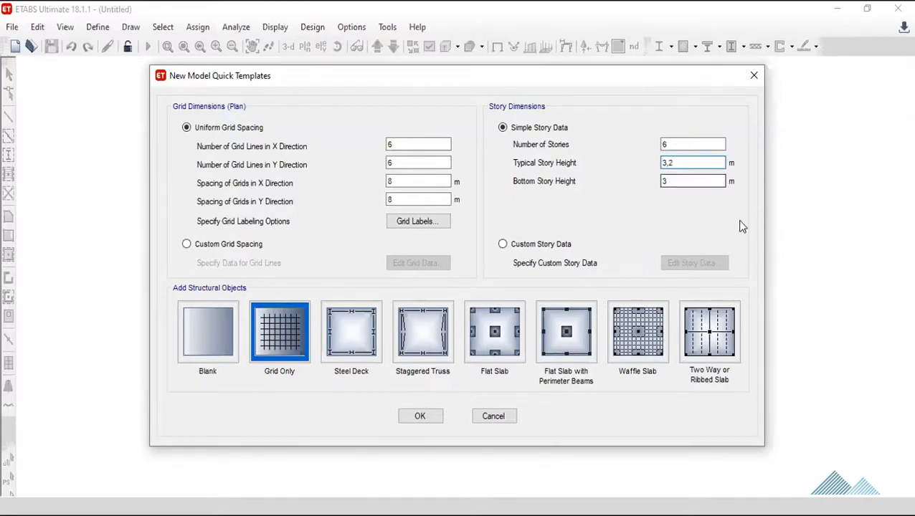
drag(681, 182, 653, 185)
text(3,5)
click(692, 163)
click(688, 180)
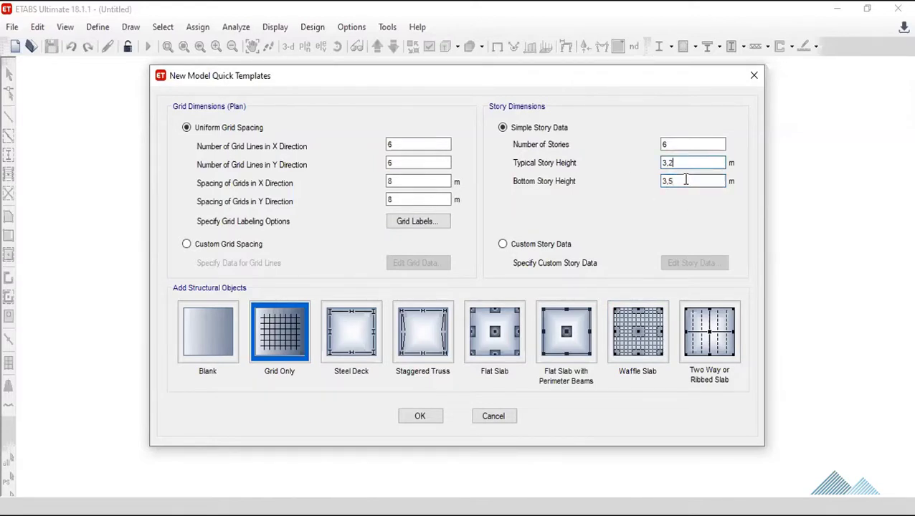
Switch to custom grid spacing and edit the G1 grid data displayed as spacings.
click(186, 244)
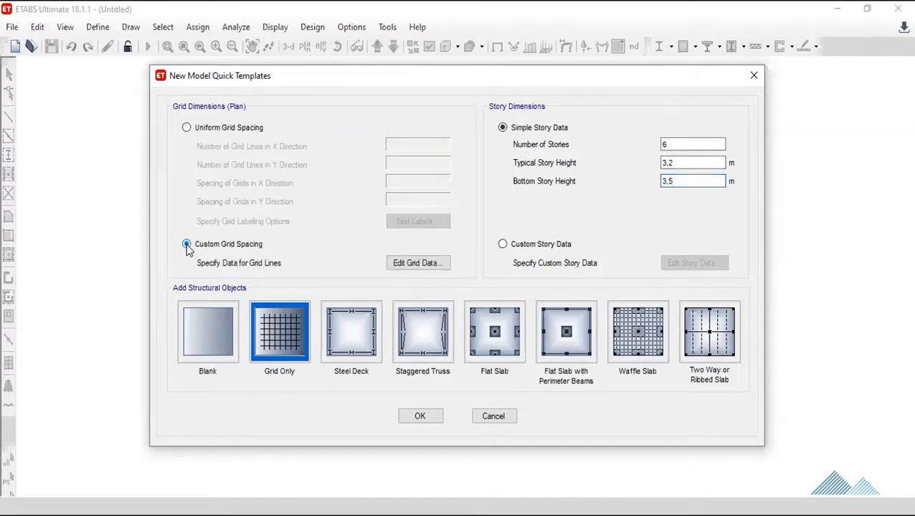
click(414, 264)
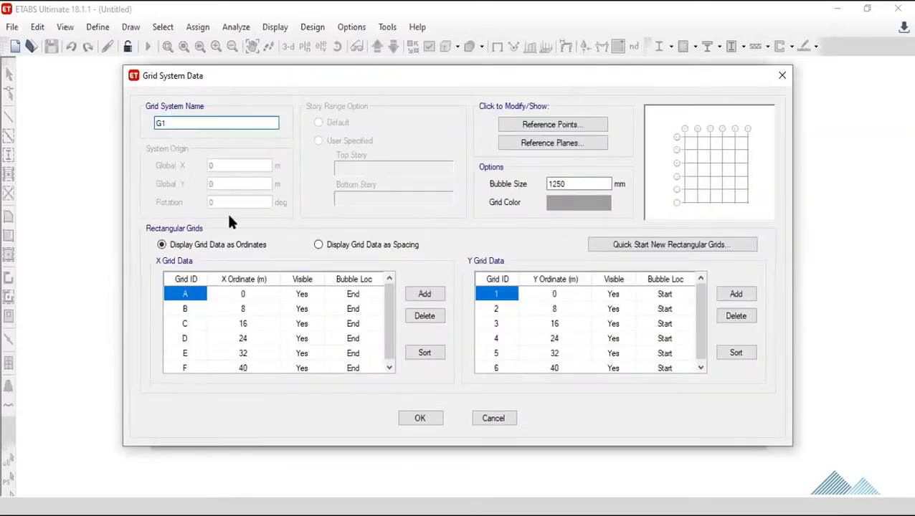
click(326, 244)
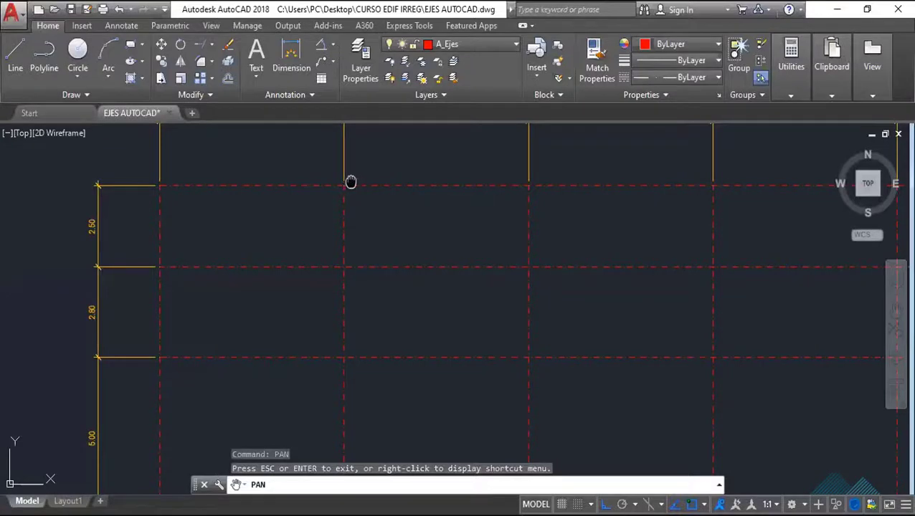
Pan the AutoCAD drawing to read the 6.00 X-axis spacing dimensions.
drag(349, 179, 336, 316)
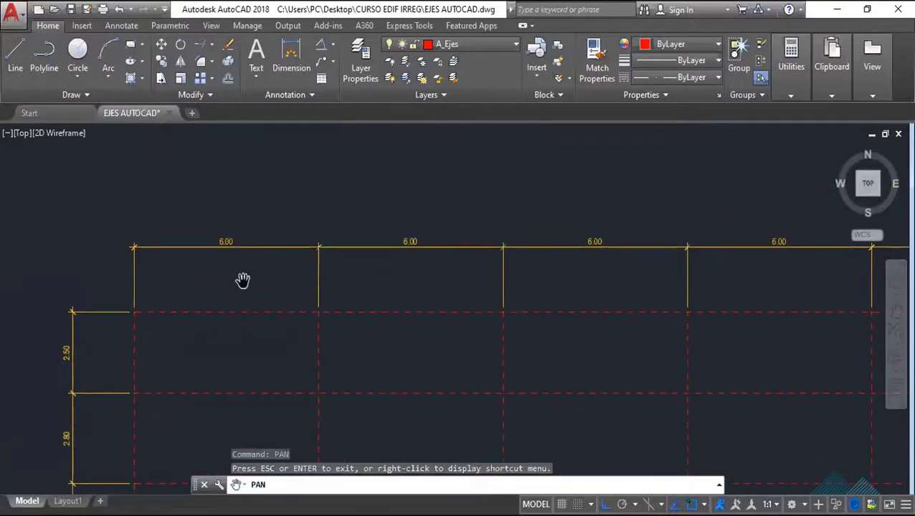
drag(879, 303, 716, 282)
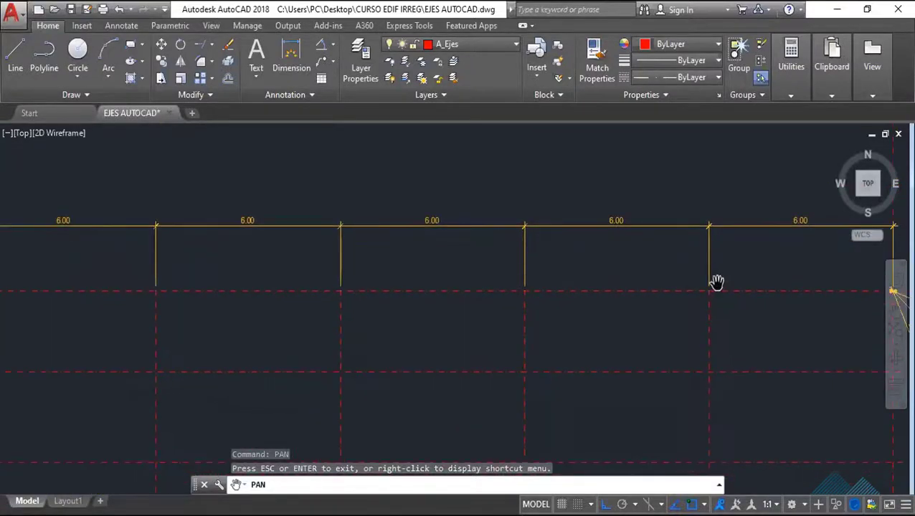
scroll(716, 282, down, 4)
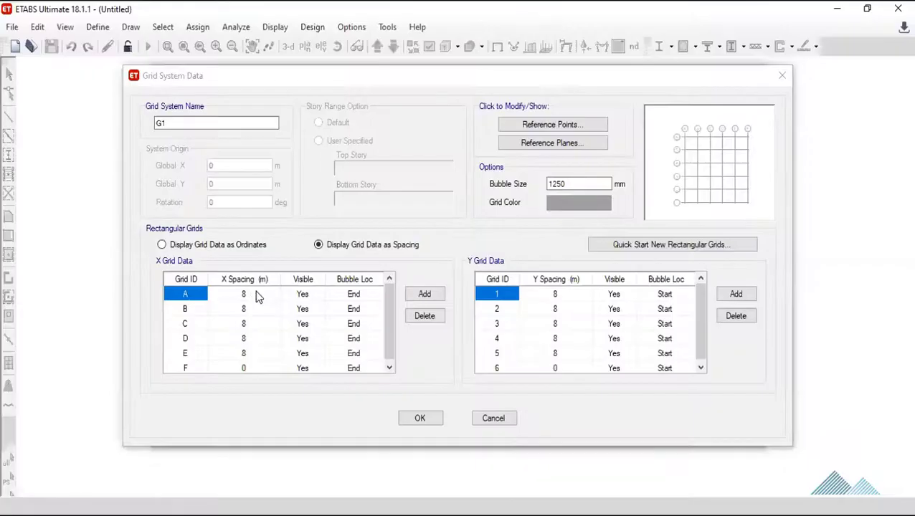
Enter a 6 m X spacing for G1 grid lines A through E.
click(256, 292)
key(Down)
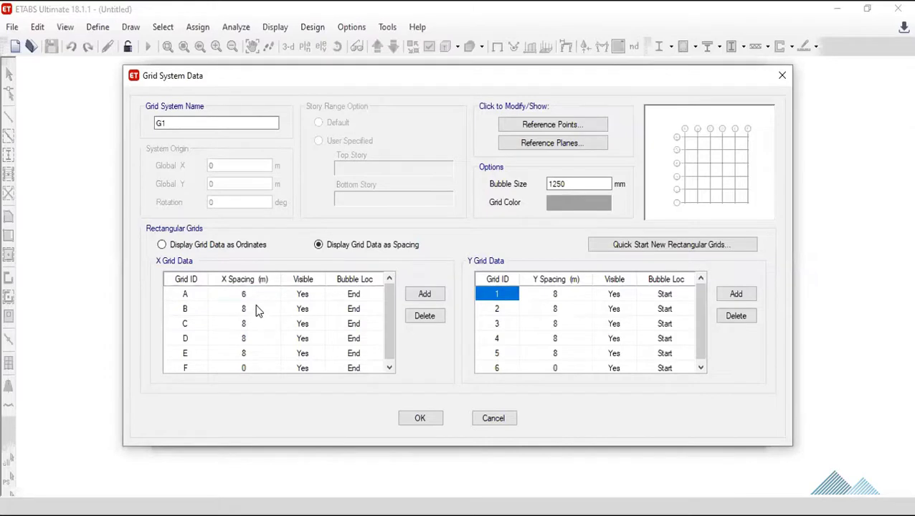
text(6)
key(Down)
text(6)
key(Down)
text(66)
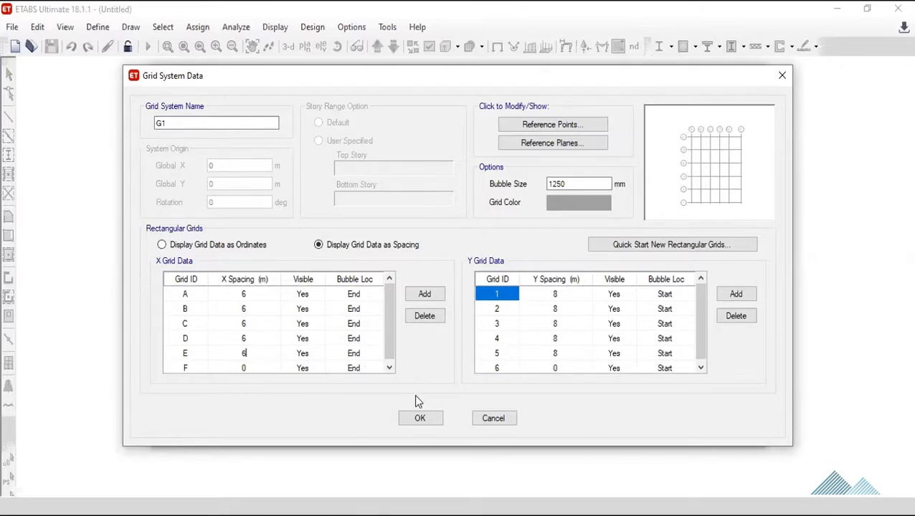
key(Return)
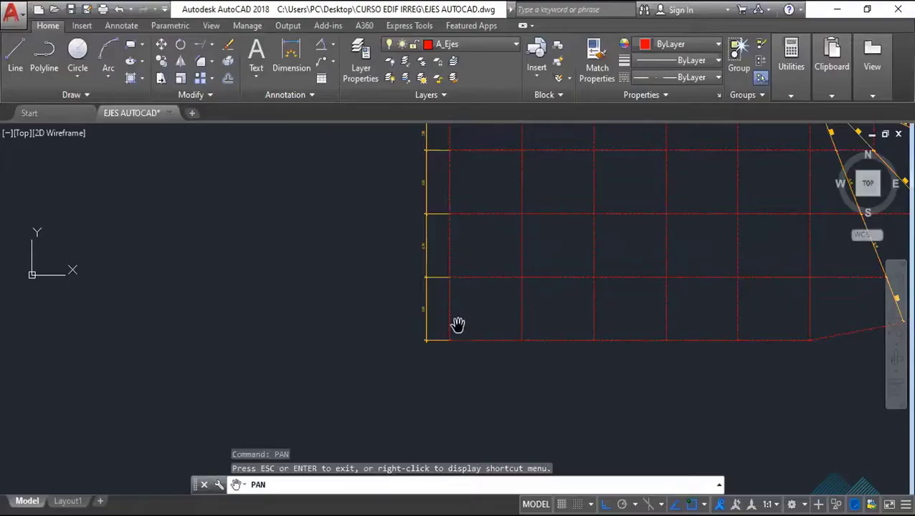
Pan along the AutoCAD drawing's left side to read the 2.50, 2.80 and 5.00 Y spacings.
drag(468, 316, 447, 423)
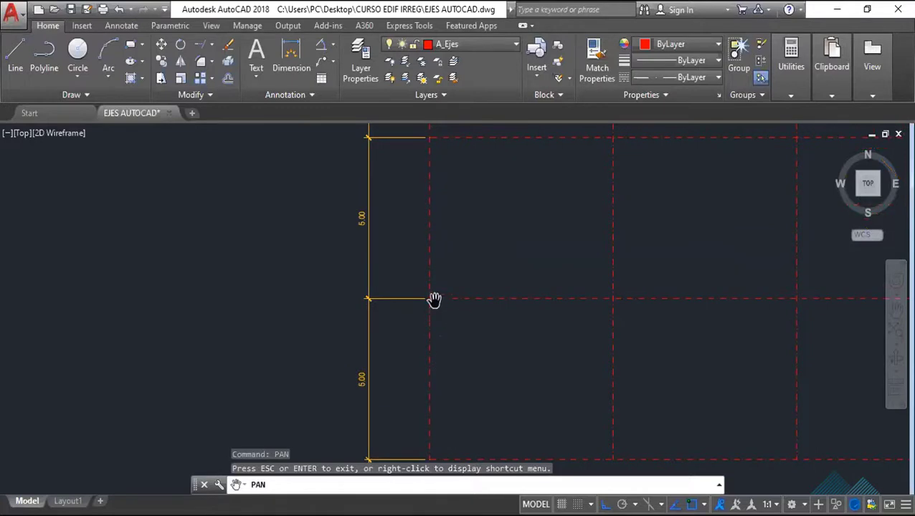
drag(435, 301, 447, 304)
drag(456, 263, 453, 386)
drag(452, 298, 453, 398)
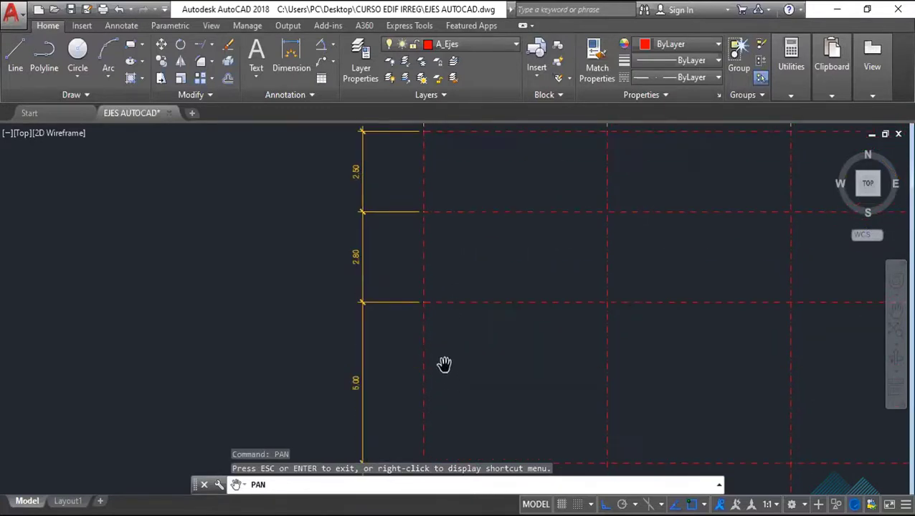
mouse_move(445, 366)
mouse_down()
mouse_move(450, 402)
mouse_move(424, 212)
mouse_up()
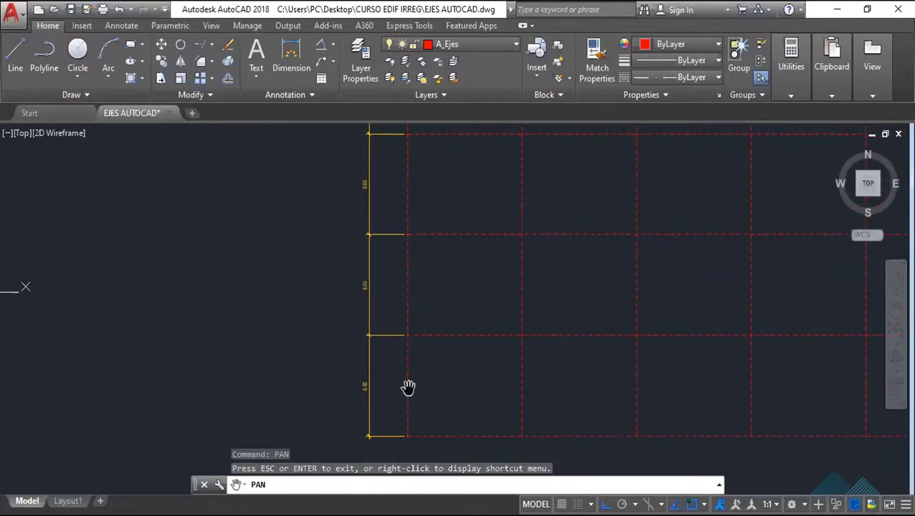
drag(423, 431, 421, 400)
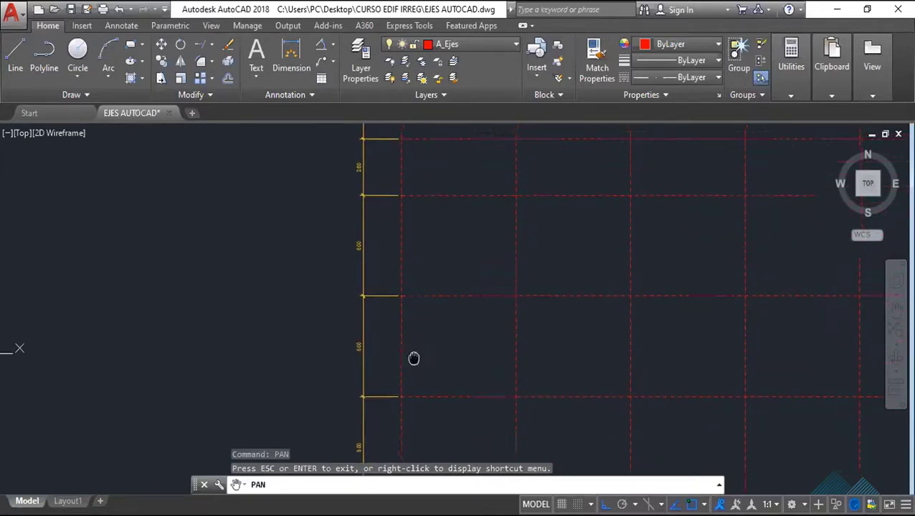
drag(414, 357, 360, 264)
scroll(373, 316, down, 3)
scroll(383, 344, up, 3)
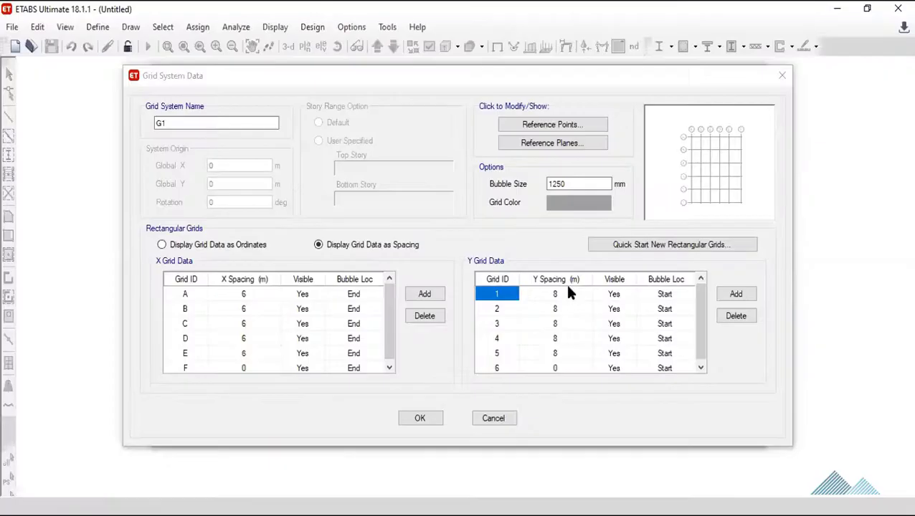
Type 5 m as the Y spacing for G1 grids 1, 2 and 3.
click(567, 293)
text(5)
click(564, 309)
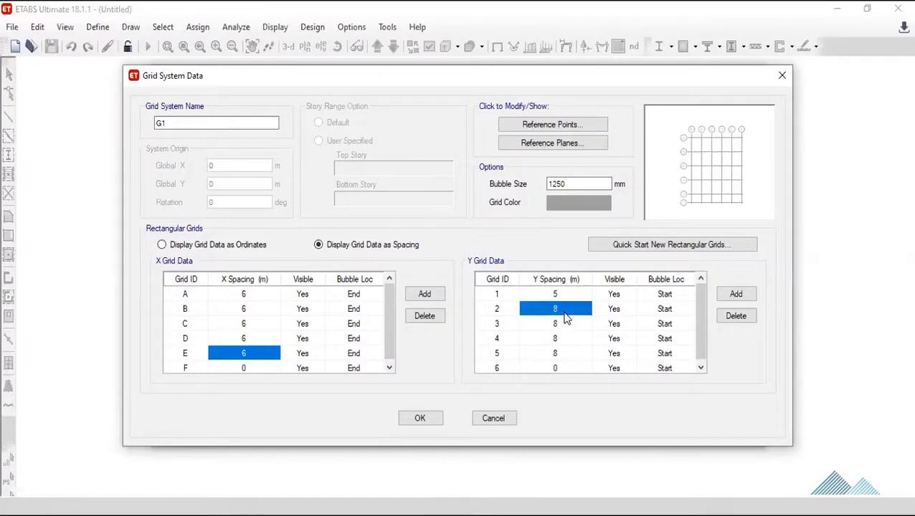
text(5)
click(563, 324)
text(5)
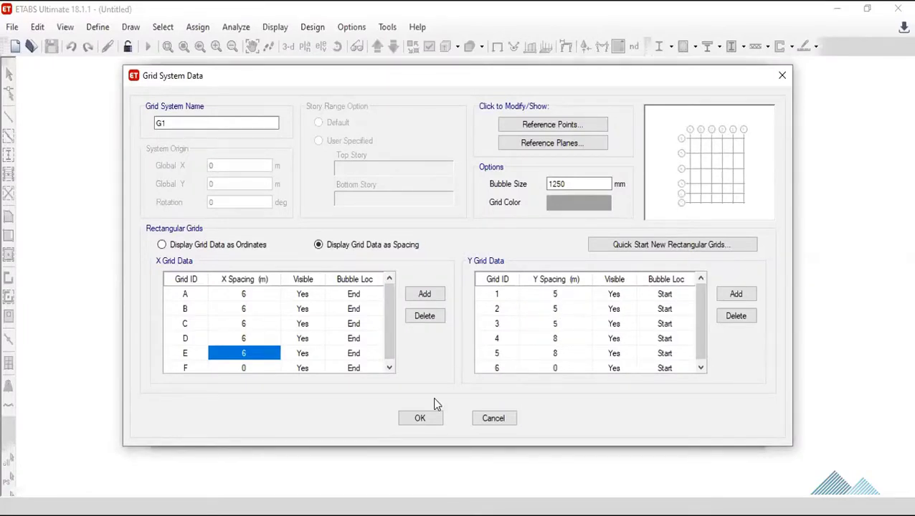
key(Return)
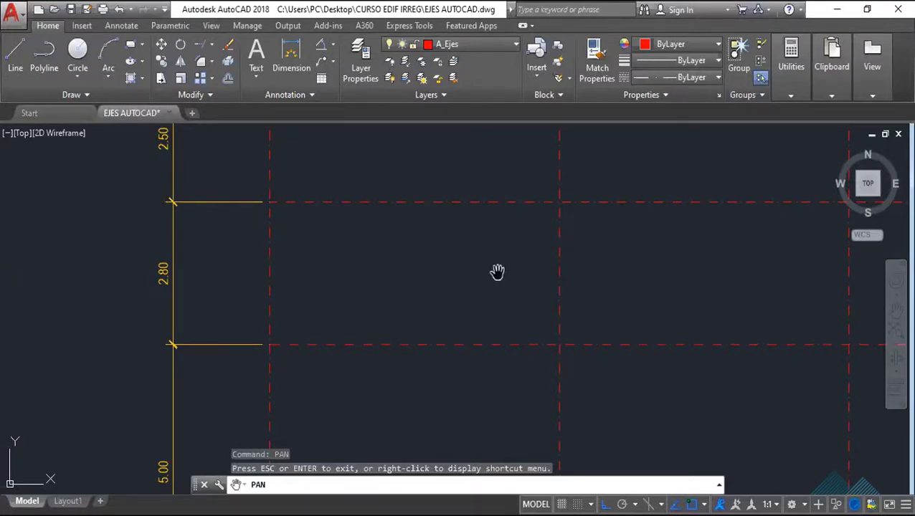
Zoom out and pan in AutoCAD to review the full axis grid and its dimensions.
mouse_move(496, 272)
mouse_down()
mouse_move(433, 265)
mouse_move(689, 299)
mouse_up()
scroll(457, 279, down, 2)
scroll(457, 280, down, 2)
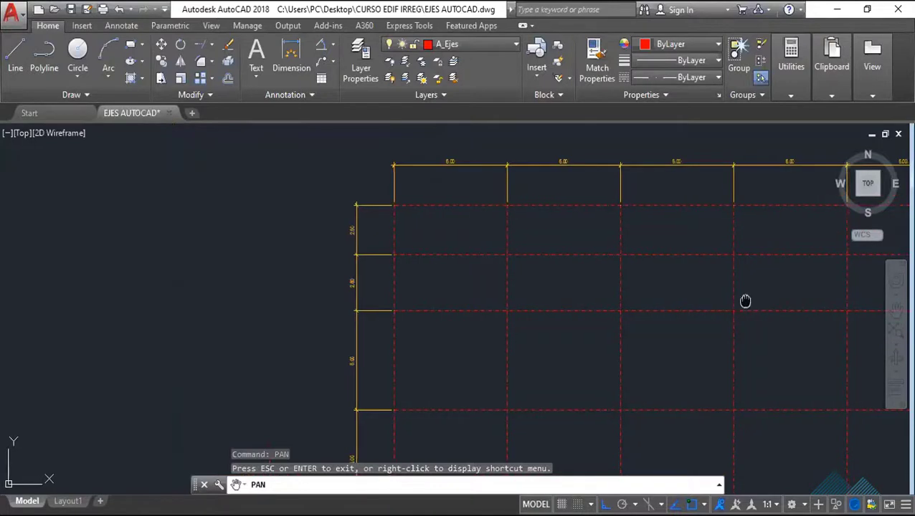
drag(749, 300, 704, 331)
scroll(319, 317, up, 2)
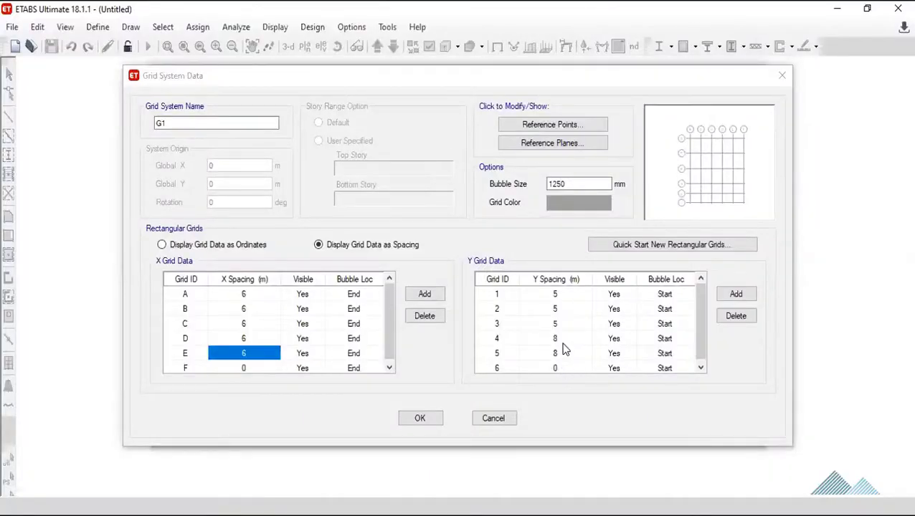
Enter 2,8 m and 2,5 m as the G1 Y spacings for grid lines 4 and 5.
text(2,8)
click(573, 358)
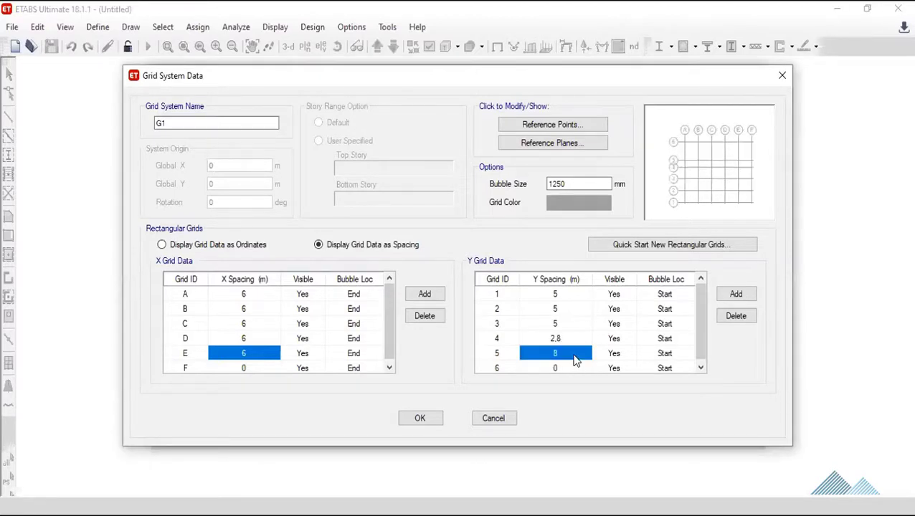
text(2,5)
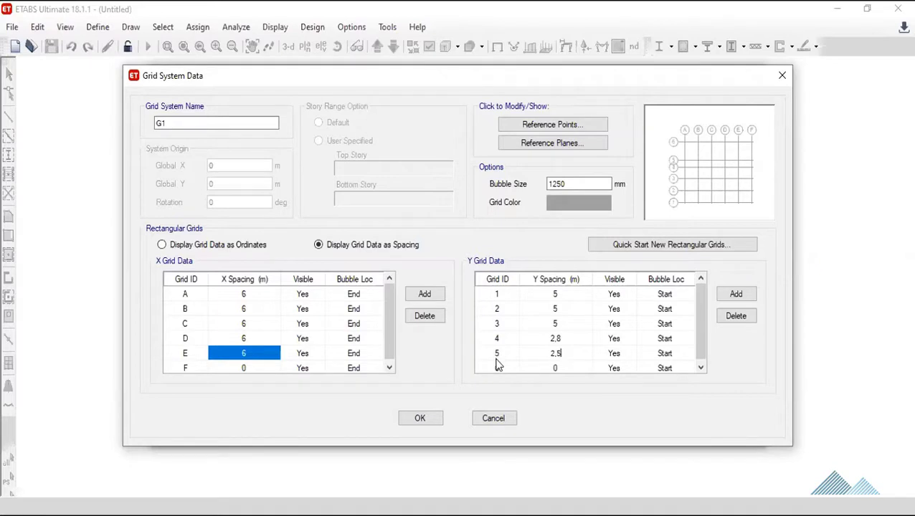
click(577, 325)
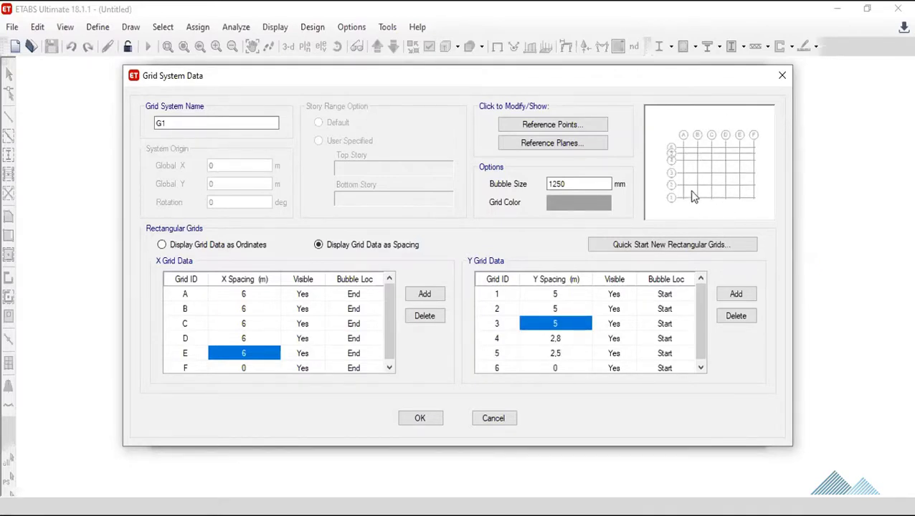
drag(583, 184, 531, 188)
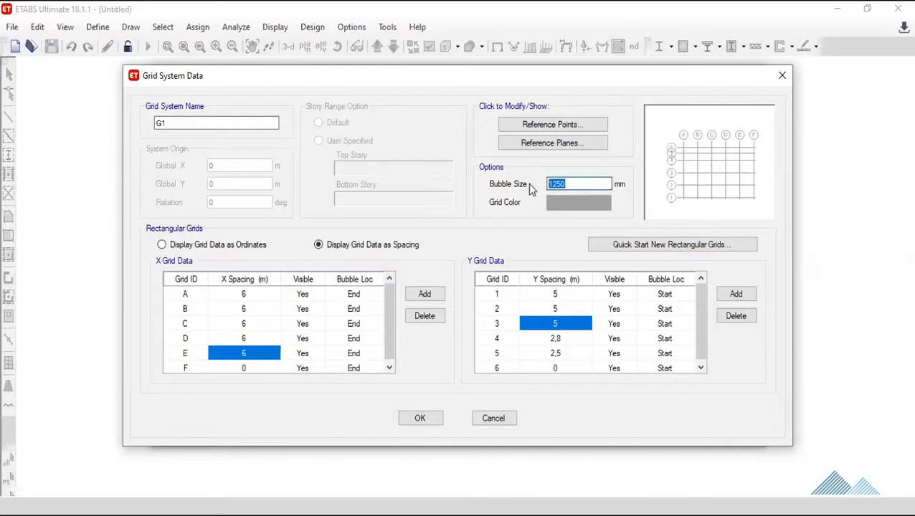
Set the G1 grid bubble size to 900 mm.
text(8)
key(BackSpace)
text(90)
text(0)
click(621, 308)
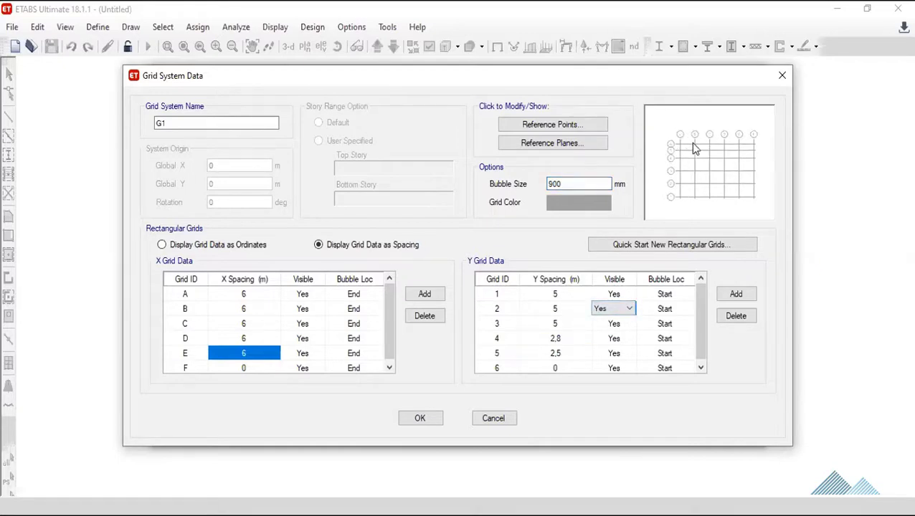
Change the G1 grid line colour to the dark green basic swatch.
click(585, 207)
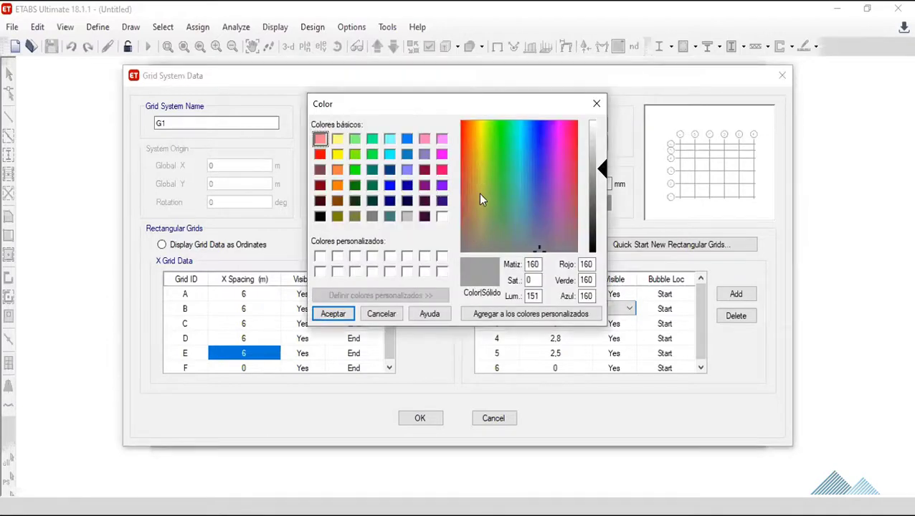
click(499, 200)
click(354, 186)
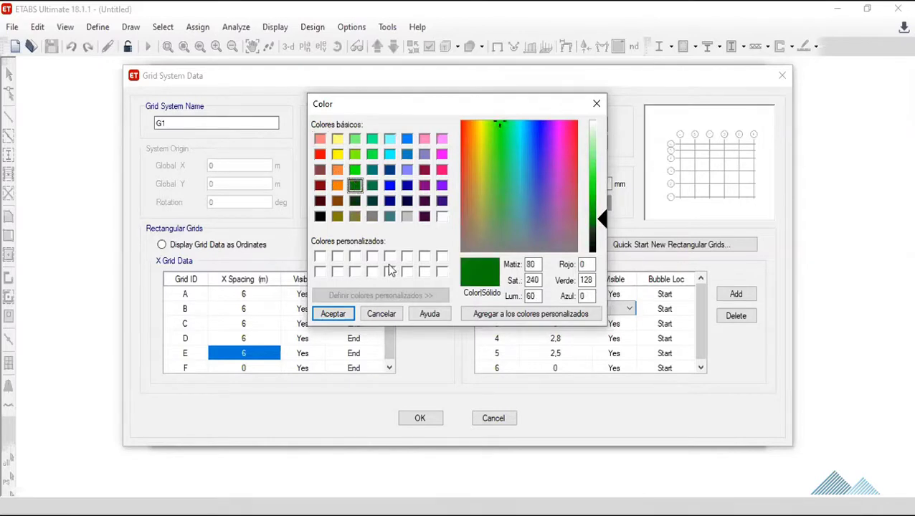
click(342, 312)
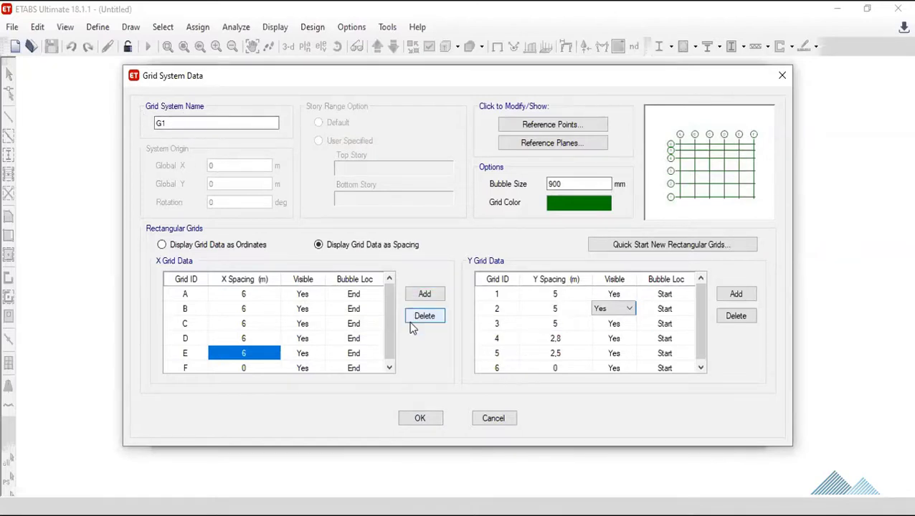
Accept the G1 grid data and create the Grid Only model from the quick template.
click(420, 417)
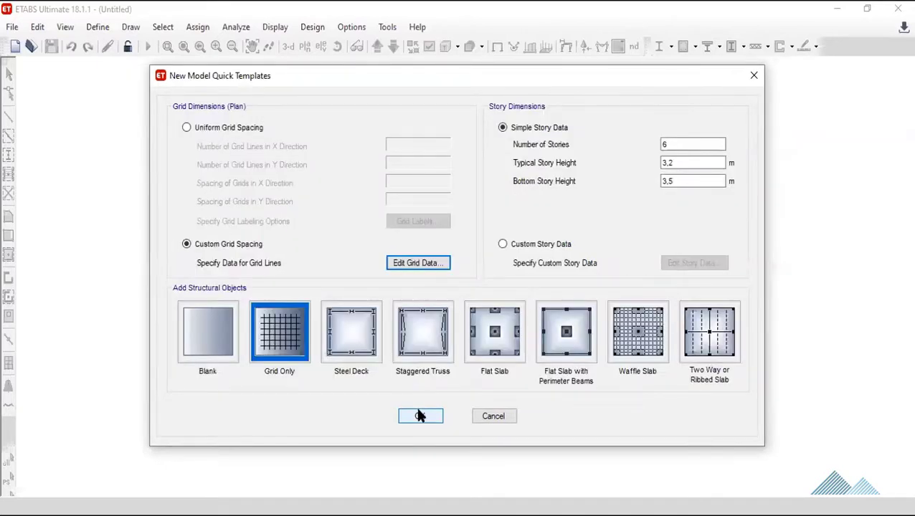
click(420, 416)
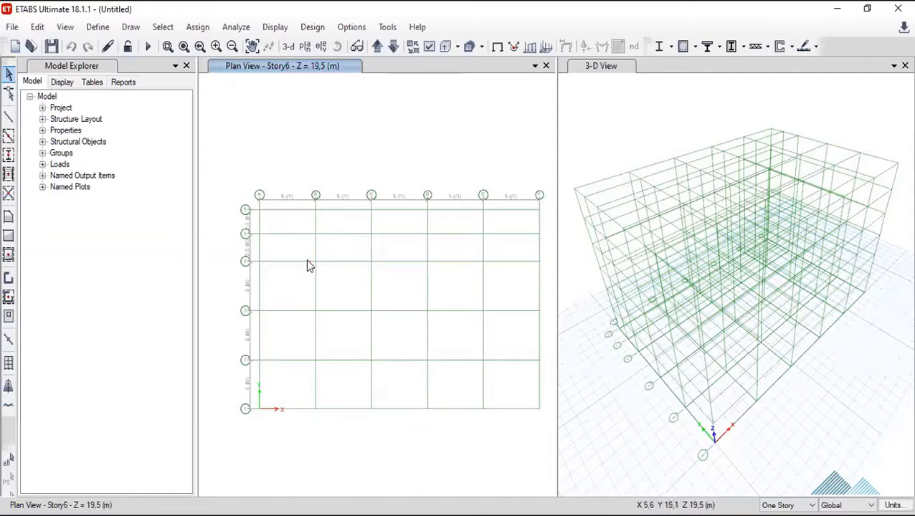
Close the 3-D view and Model Explorer, then pan the Story6 plan into view.
click(905, 65)
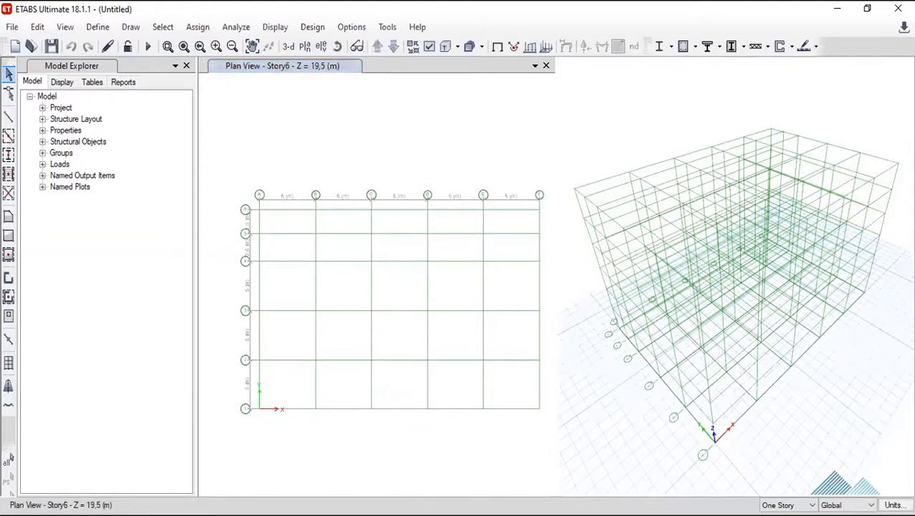
click(187, 65)
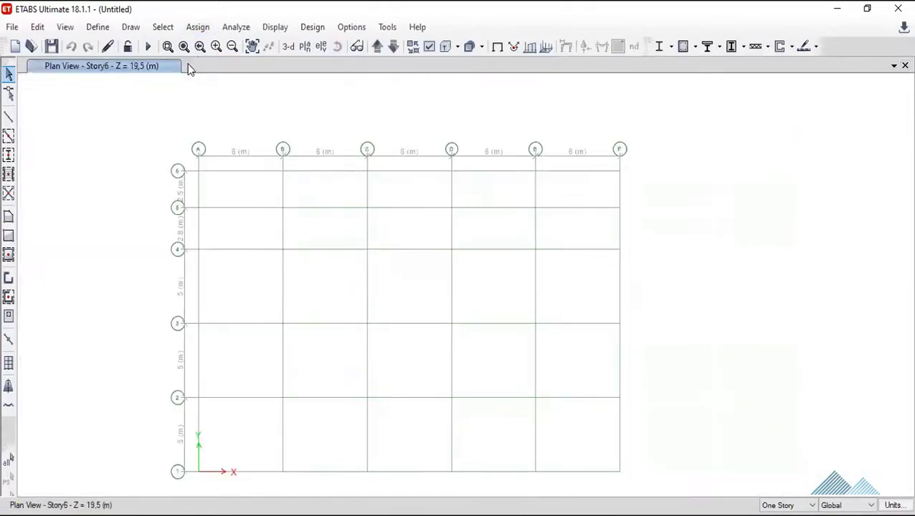
click(252, 46)
mouse_move(416, 334)
mouse_down()
mouse_move(450, 316)
mouse_move(447, 302)
mouse_up()
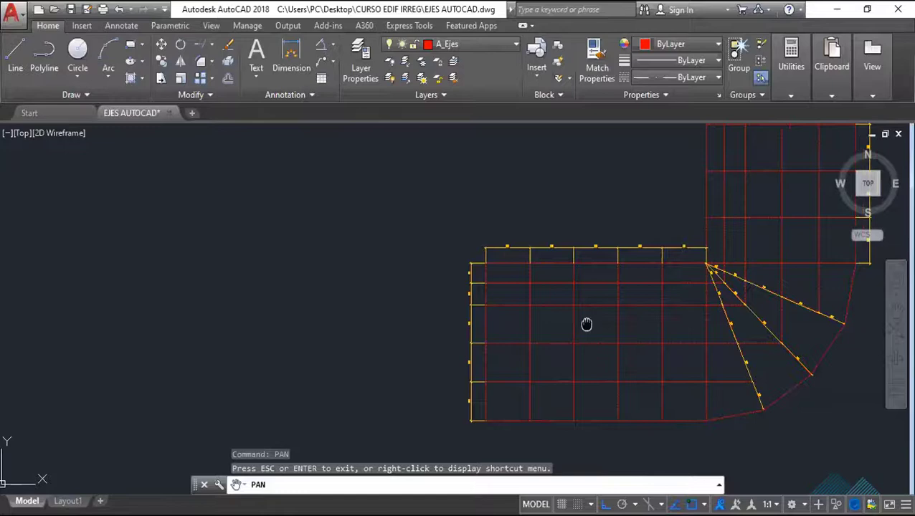
Inspect the AutoCAD top dimensions 2.50, 2.80, 4.85, 5.15, 5.00 and select the right-hand ones.
mouse_move(586, 324)
mouse_down()
mouse_move(461, 342)
mouse_move(374, 410)
mouse_up()
drag(657, 196, 543, 260)
scroll(515, 251, up, 5)
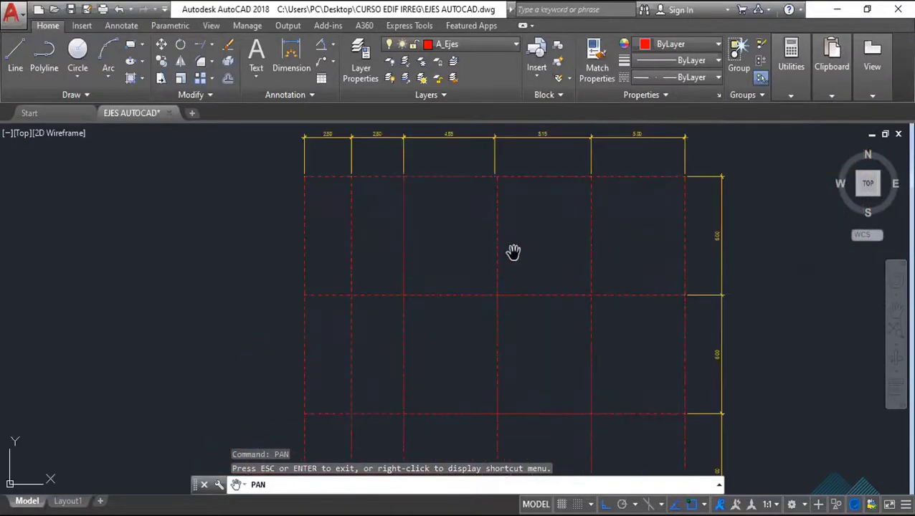
drag(470, 341, 482, 143)
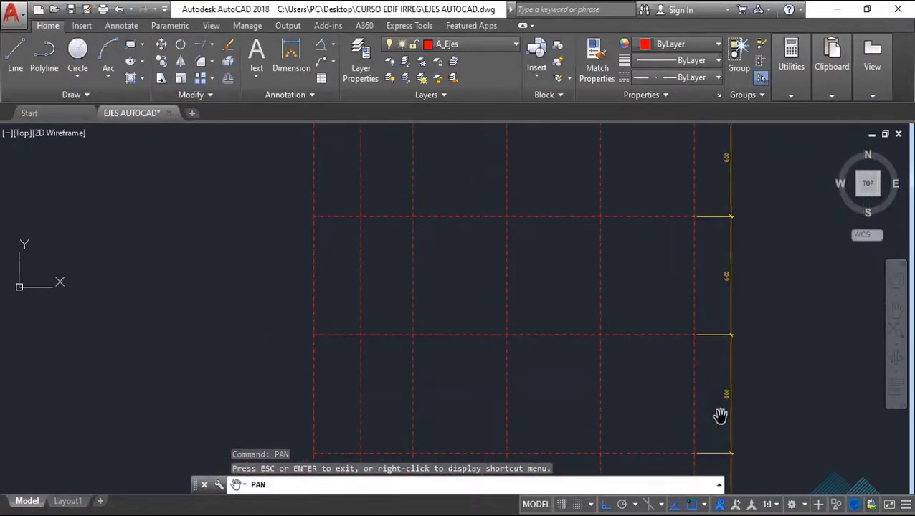
mouse_move(720, 416)
mouse_down()
mouse_move(652, 405)
mouse_move(633, 423)
mouse_up()
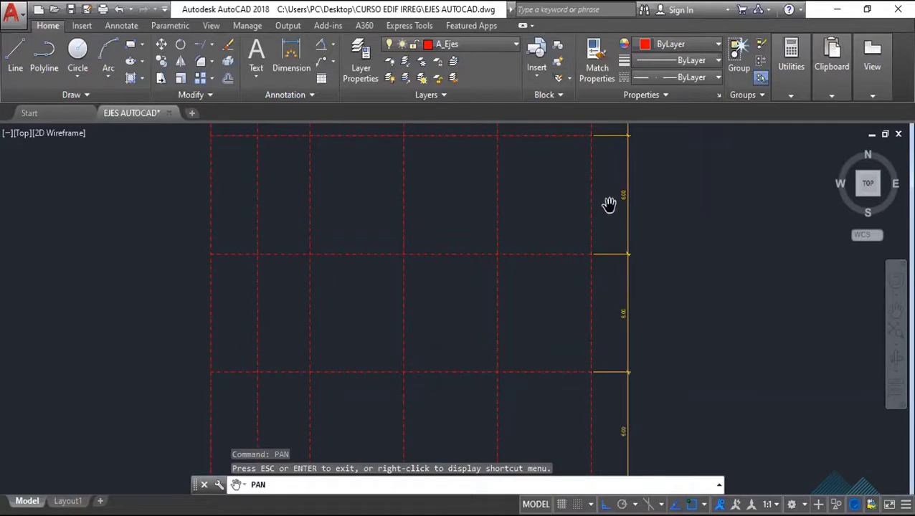
drag(607, 205, 608, 213)
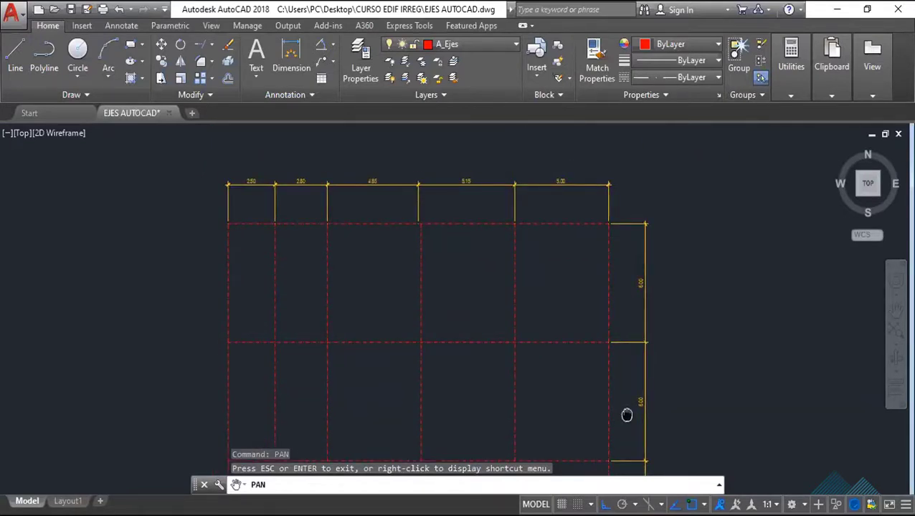
scroll(398, 190, up, 4)
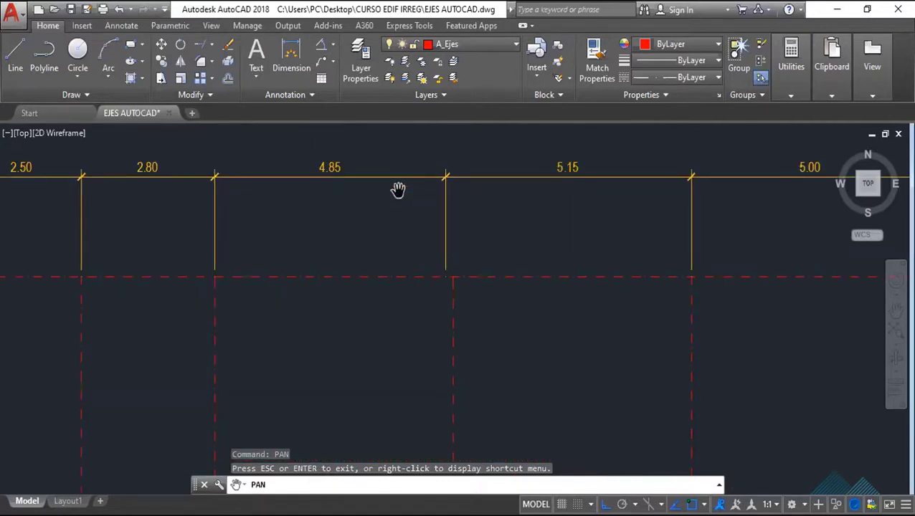
drag(275, 227, 400, 284)
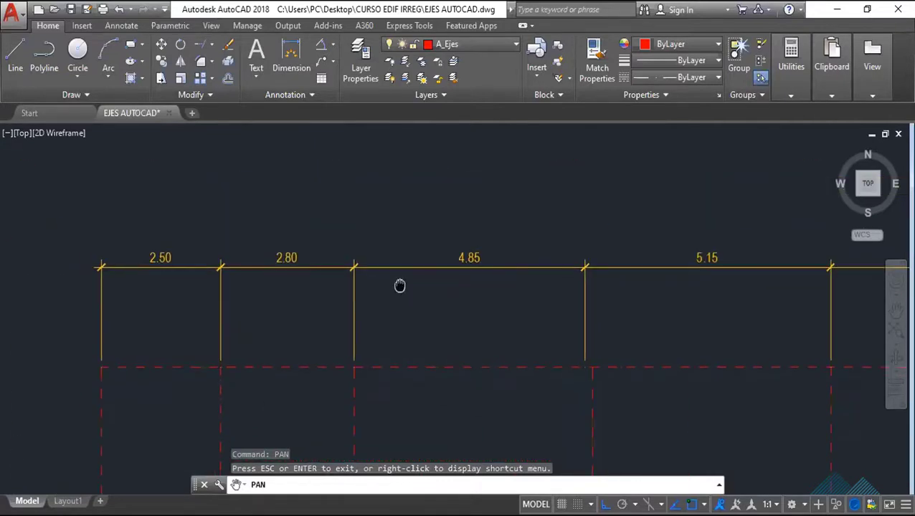
scroll(488, 259, down, 2)
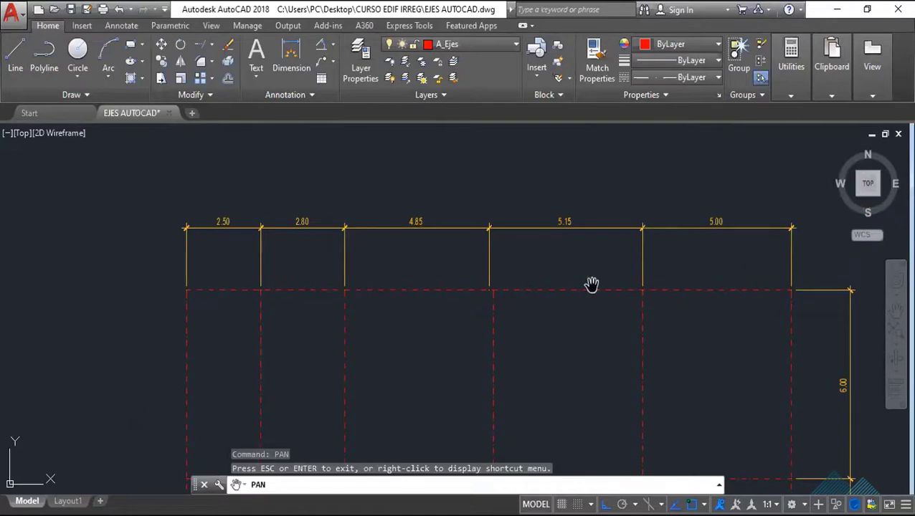
scroll(513, 317, up, 2)
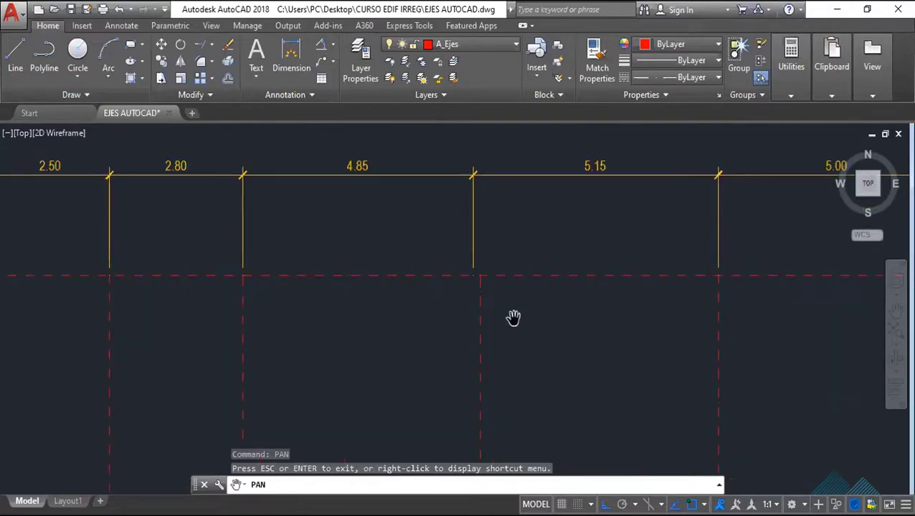
scroll(513, 318, down, 2)
scroll(584, 299, up, 2)
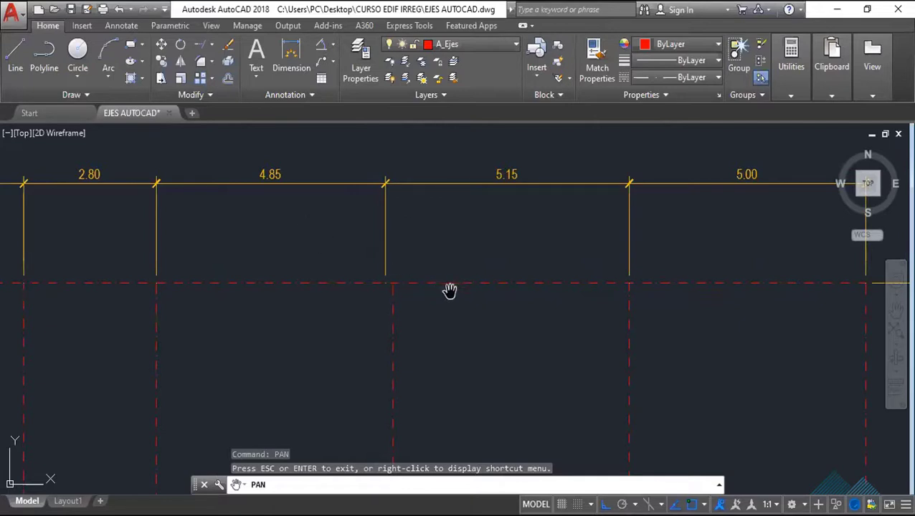
scroll(552, 251, down, 2)
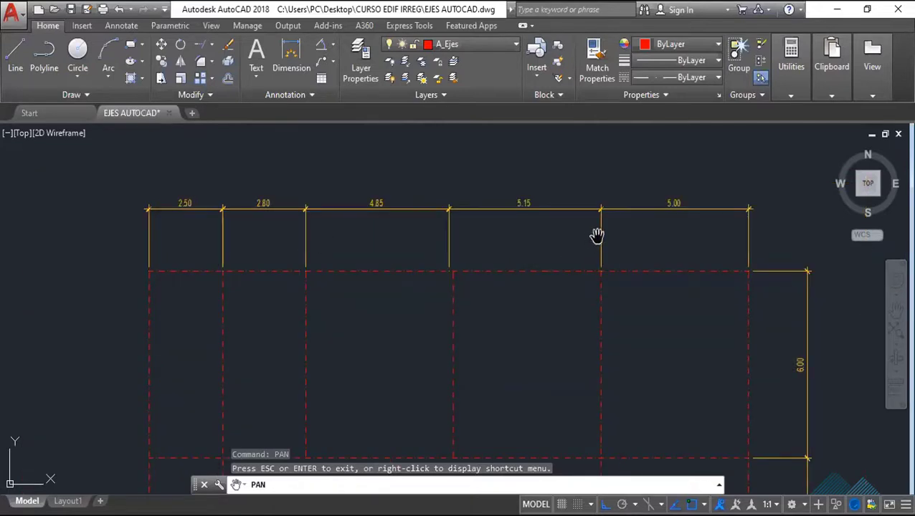
key(Escape)
drag(606, 224, 456, 194)
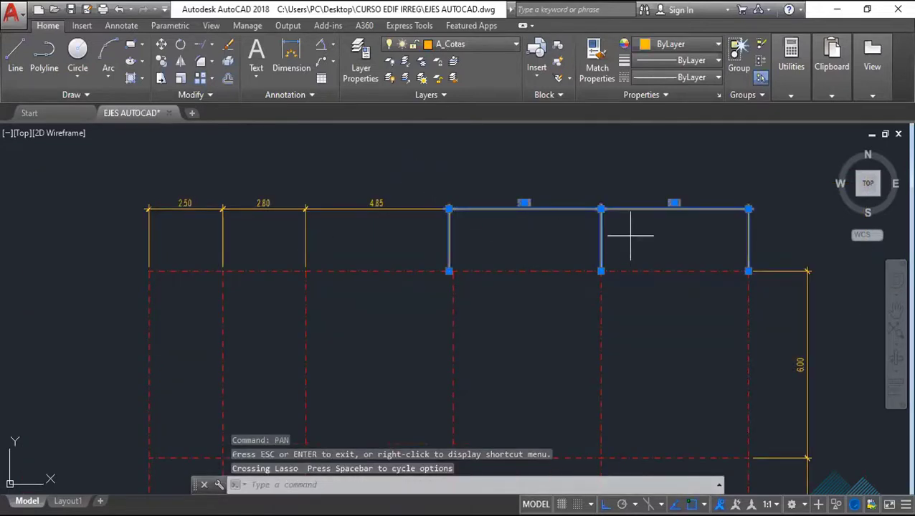
Erase the old top-row dimensions, including the 4.85 one.
click(632, 226)
click(300, 197)
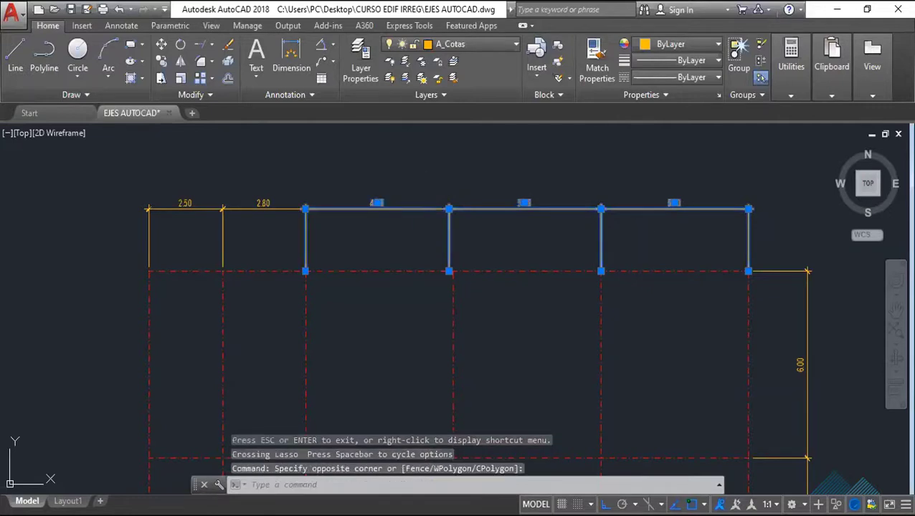
key(Delete)
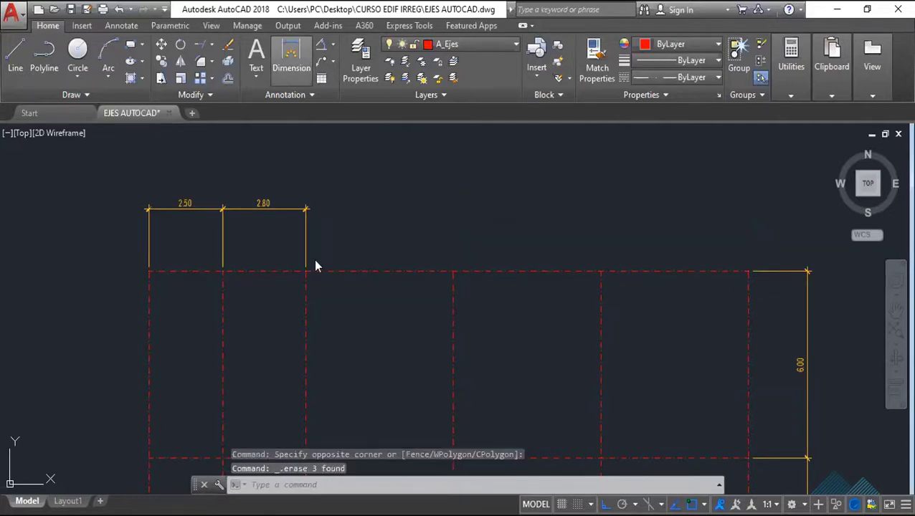
Check the layer list, keeping A_Ejes as the current layer.
click(501, 45)
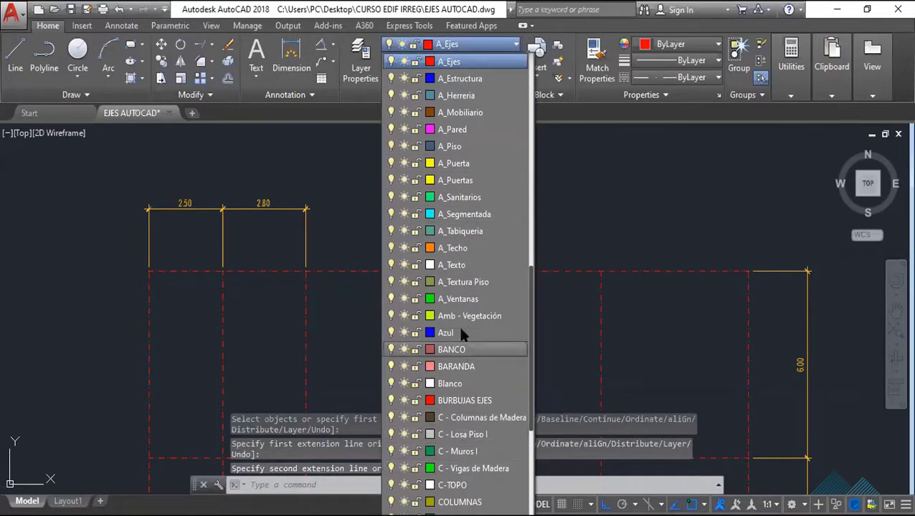
scroll(459, 330, down, 3)
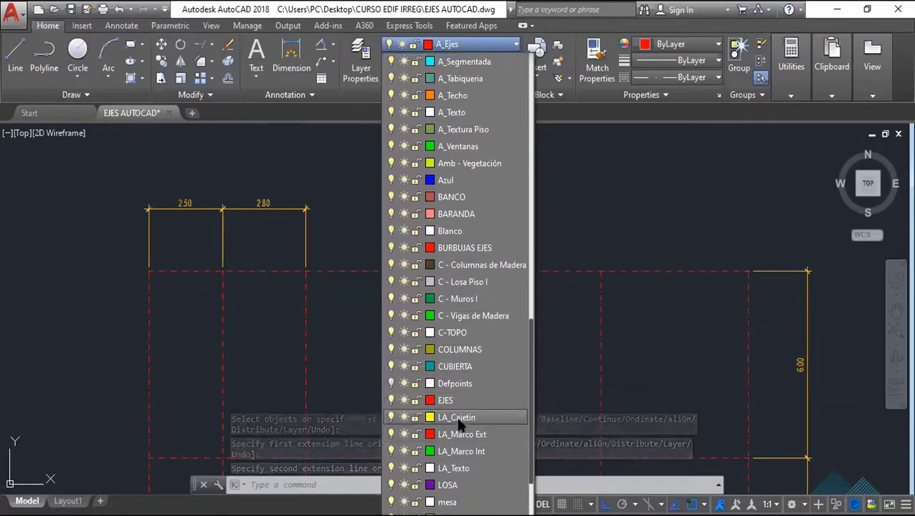
scroll(452, 190, up, 3)
scroll(446, 170, up, 1)
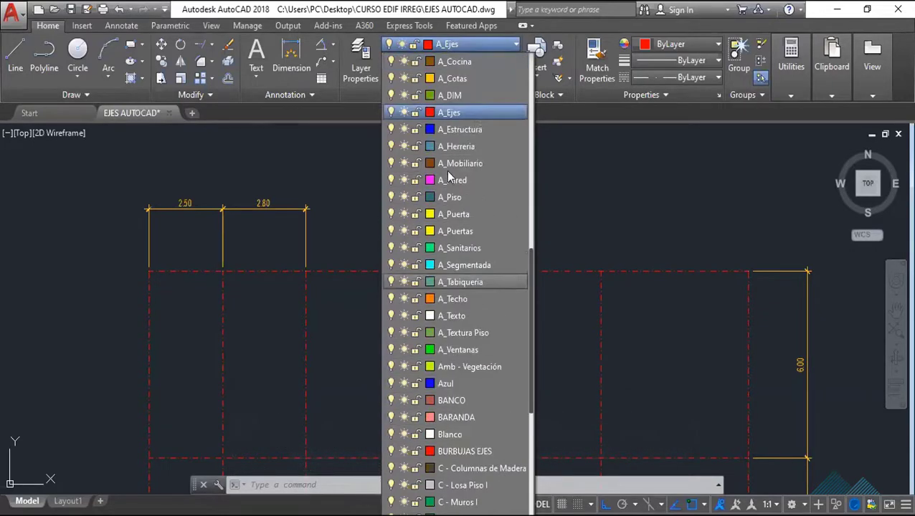
scroll(459, 154, up, 2)
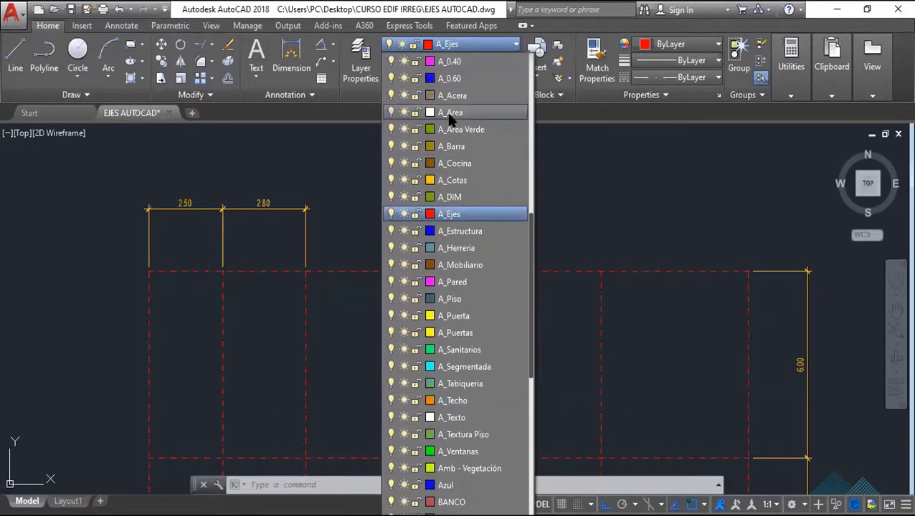
scroll(461, 150, up, 1)
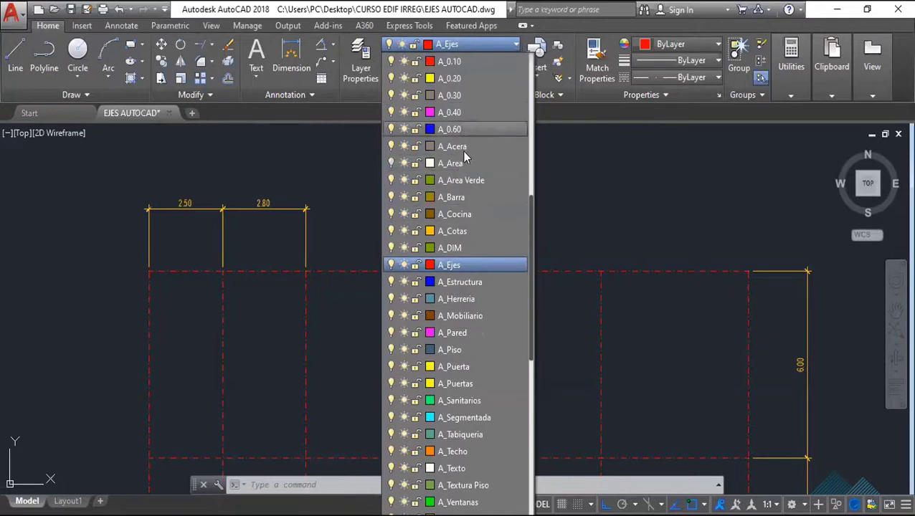
click(304, 221)
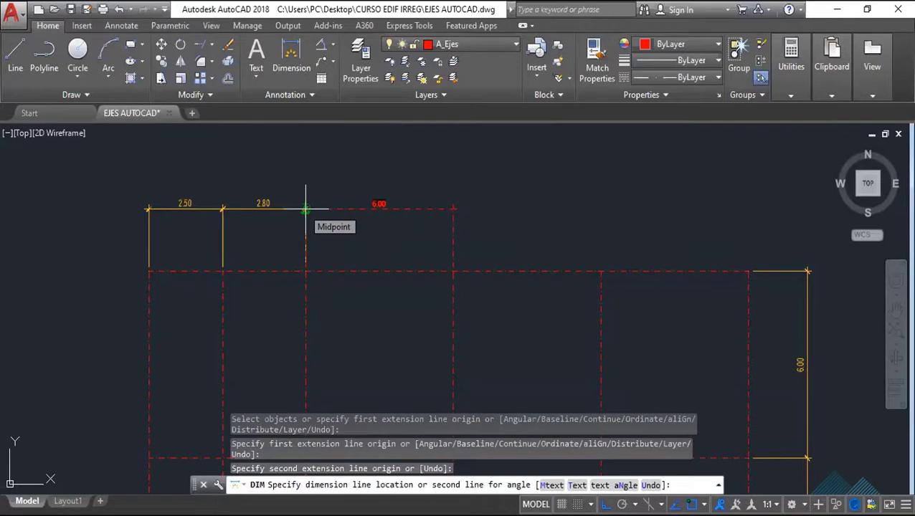
Place a 5.00 linear dimension in line with the 2.80 one and select the red 5.00 dimensions.
scroll(305, 208, up, 4)
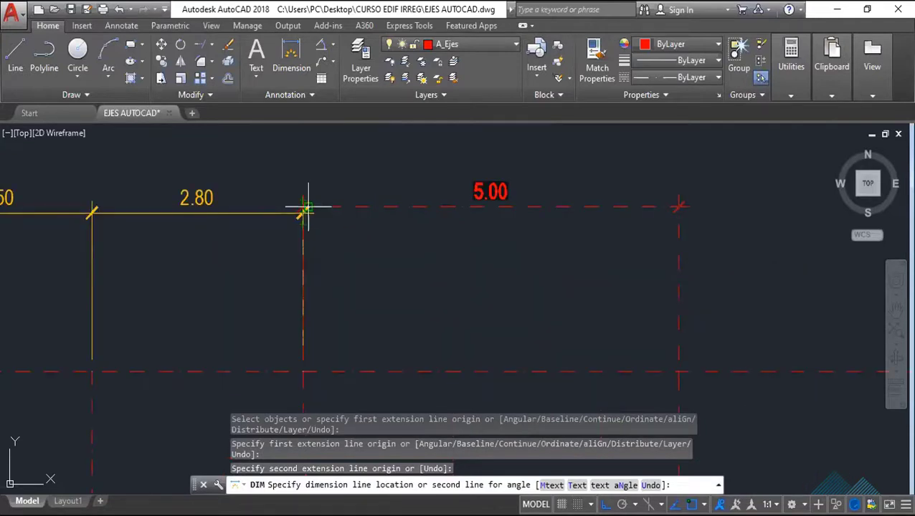
click(306, 212)
click(114, 27)
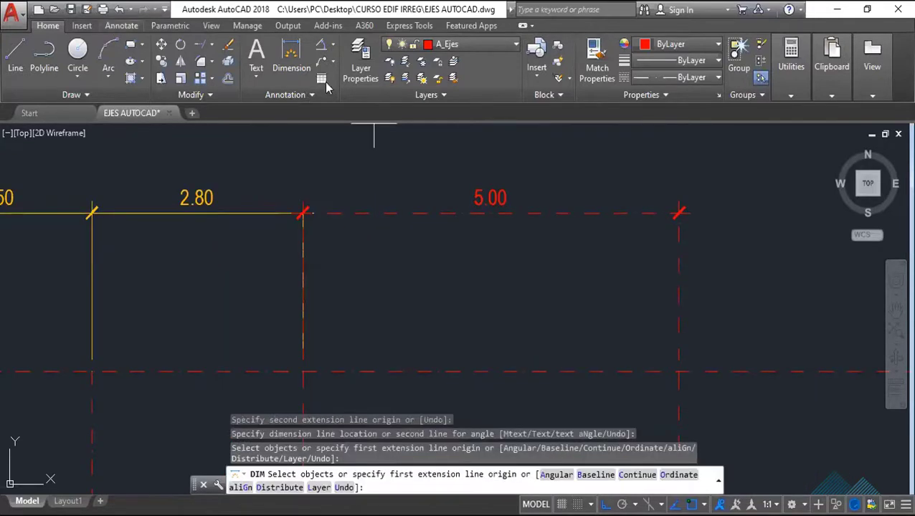
key(Escape)
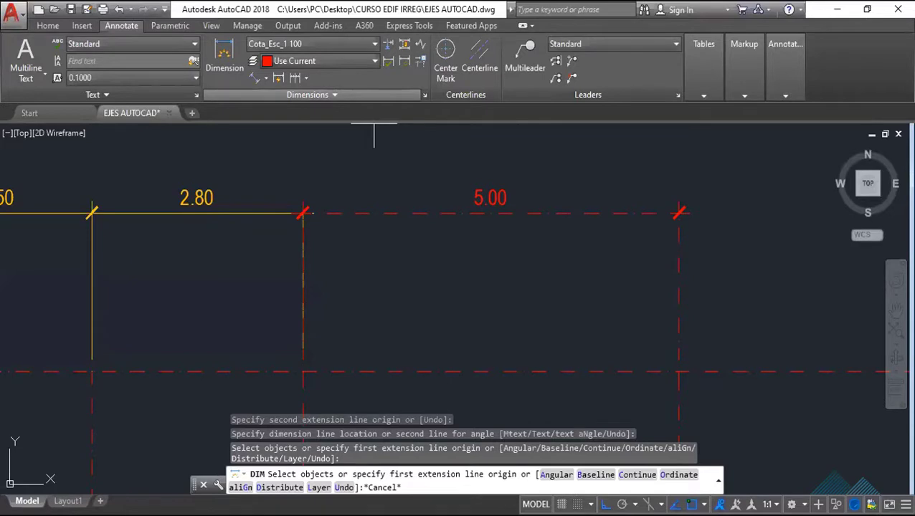
scroll(465, 247, down, 3)
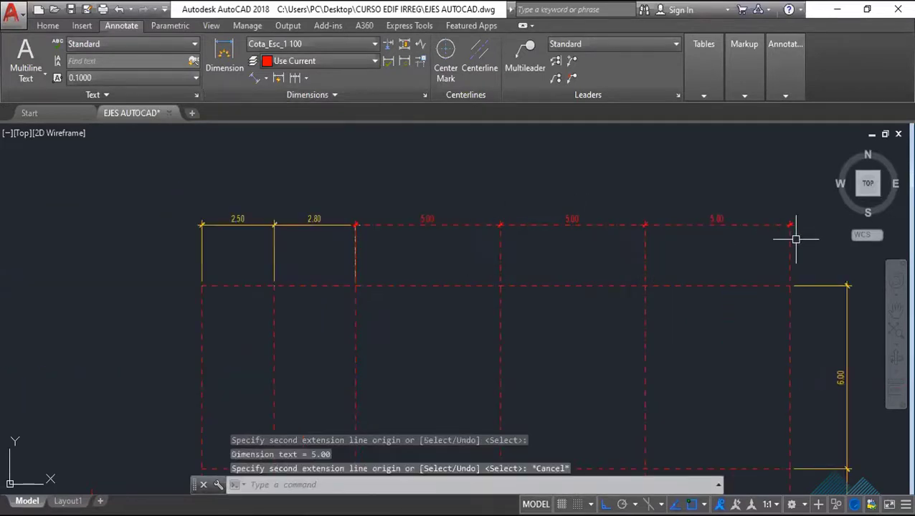
mouse_move(797, 239)
mouse_down()
mouse_move(515, 201)
mouse_move(418, 198)
mouse_up()
Match the three 5.00 dimensions onto the A_Cotas layer so they turn yellow.
click(816, 248)
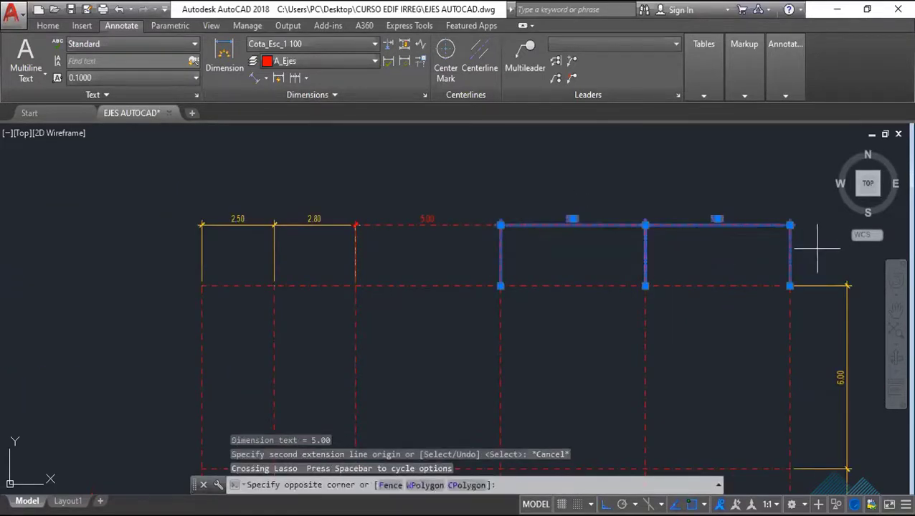
click(423, 201)
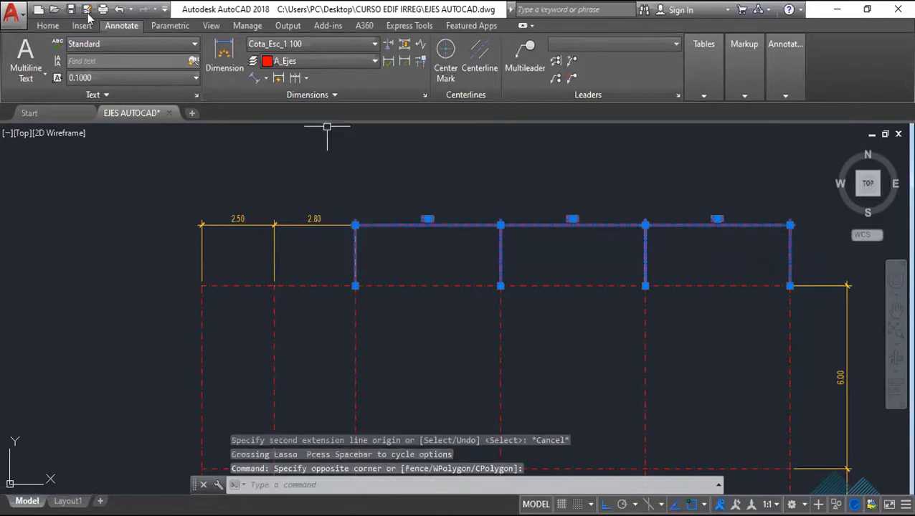
click(47, 26)
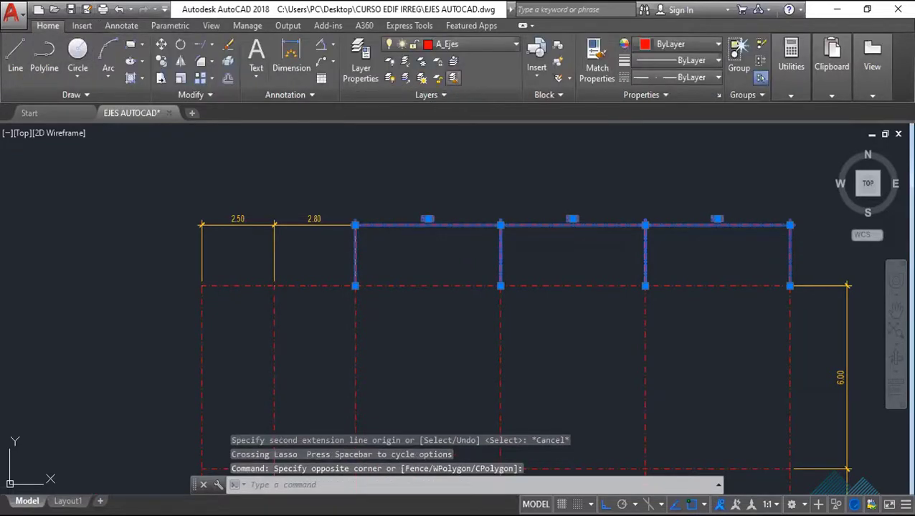
click(527, 228)
scroll(521, 231, down, 2)
key(Escape)
scroll(474, 335, down, 5)
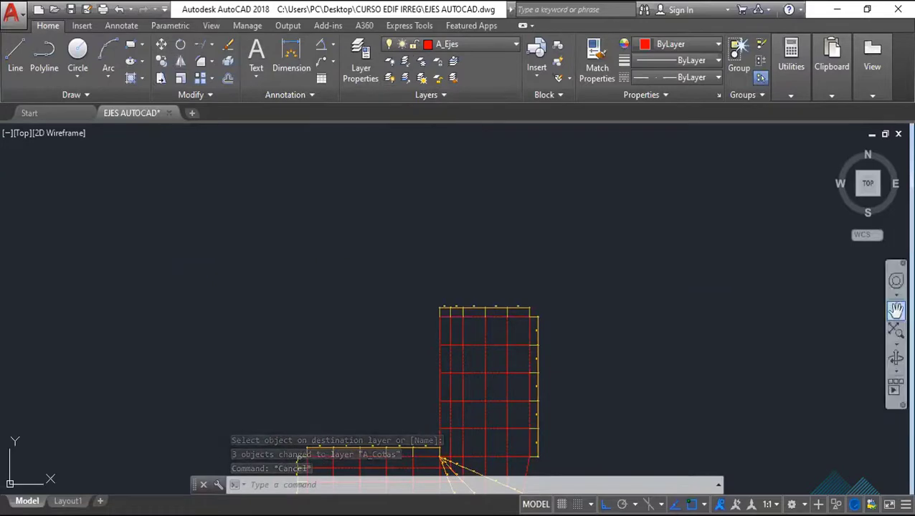
Pan and zoom to show the full L-shaped axis layout with its radial axes.
click(895, 310)
drag(570, 358, 597, 219)
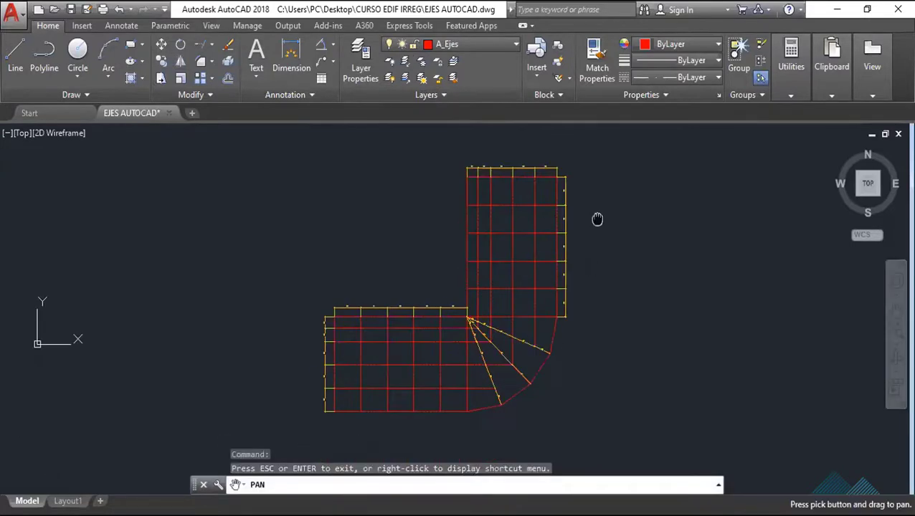
scroll(327, 326, up, 4)
drag(700, 245, 461, 310)
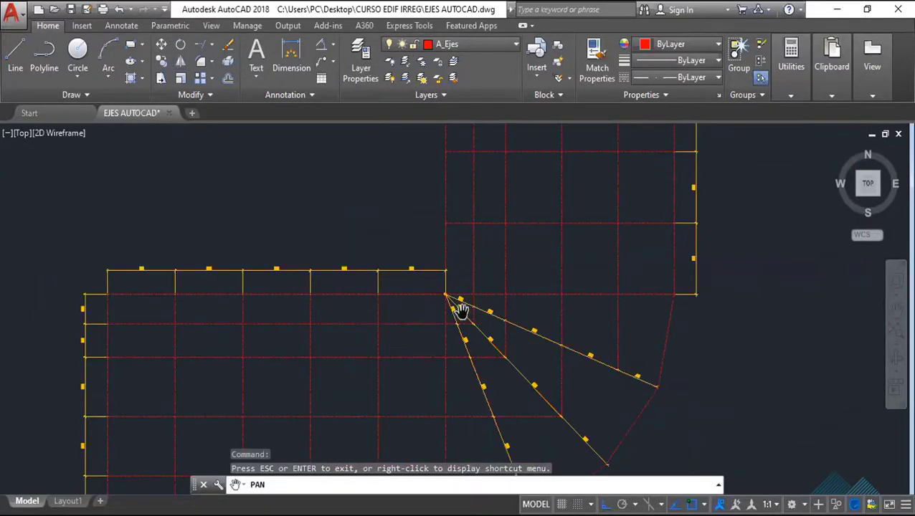
scroll(465, 304, down, 2)
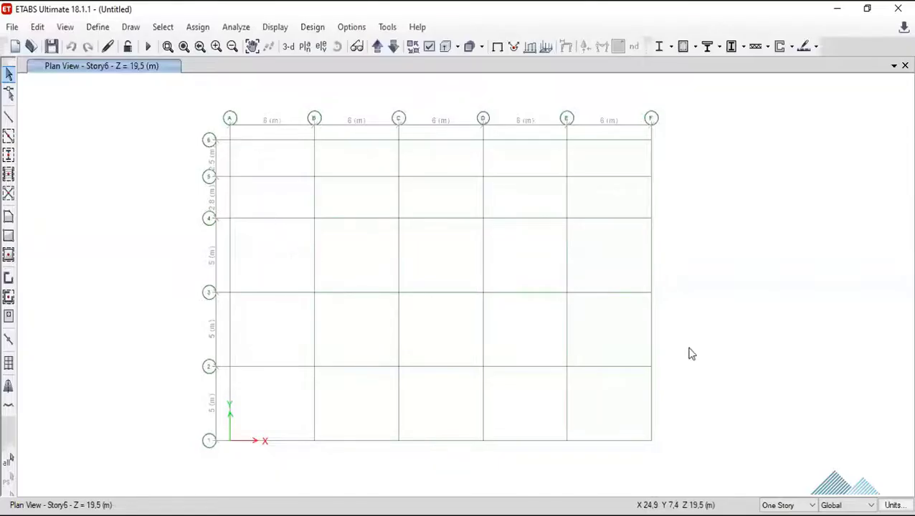
Add a new grid system G2 with 6 X and 6 Y grid lines and refresh the view.
right_click(698, 240)
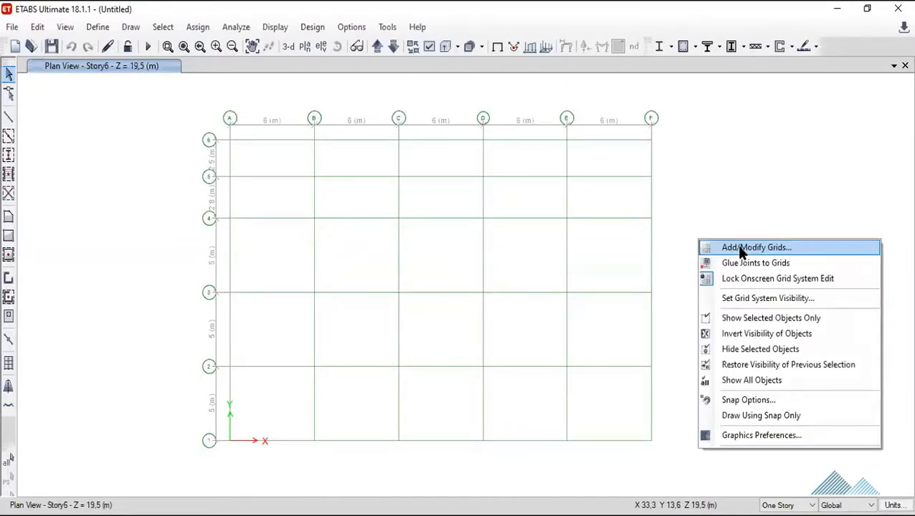
click(739, 248)
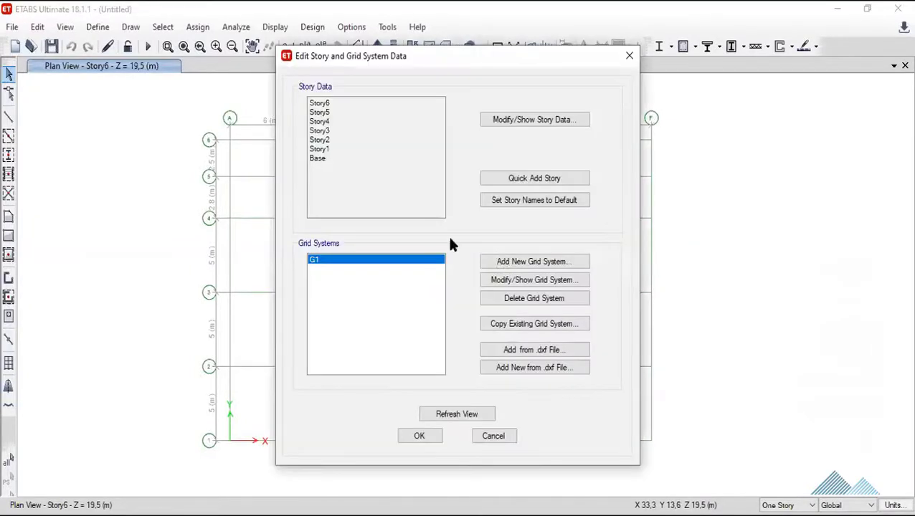
click(517, 264)
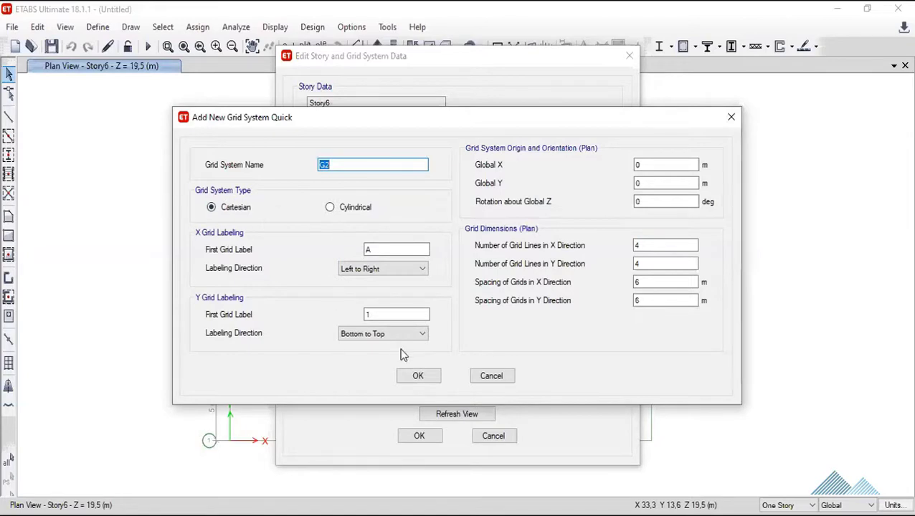
double_click(655, 245)
text(6)
double_click(654, 264)
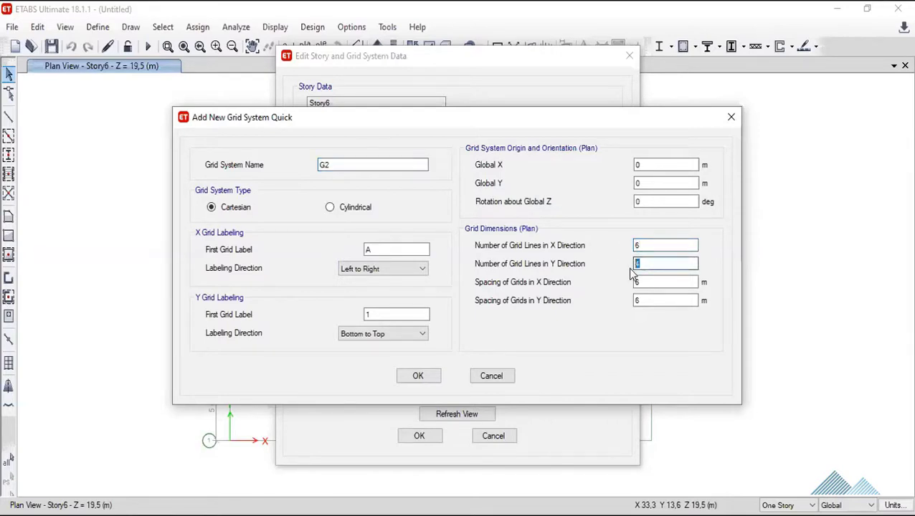
text(6)
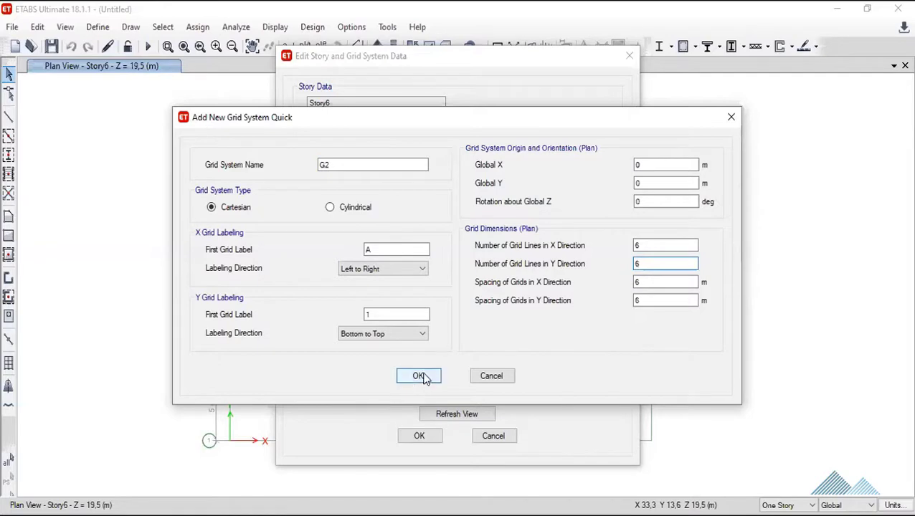
click(420, 377)
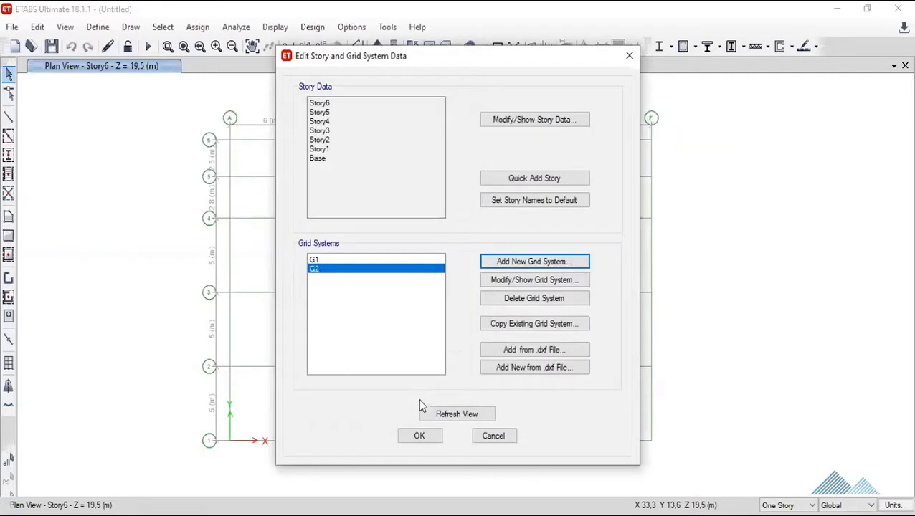
click(452, 416)
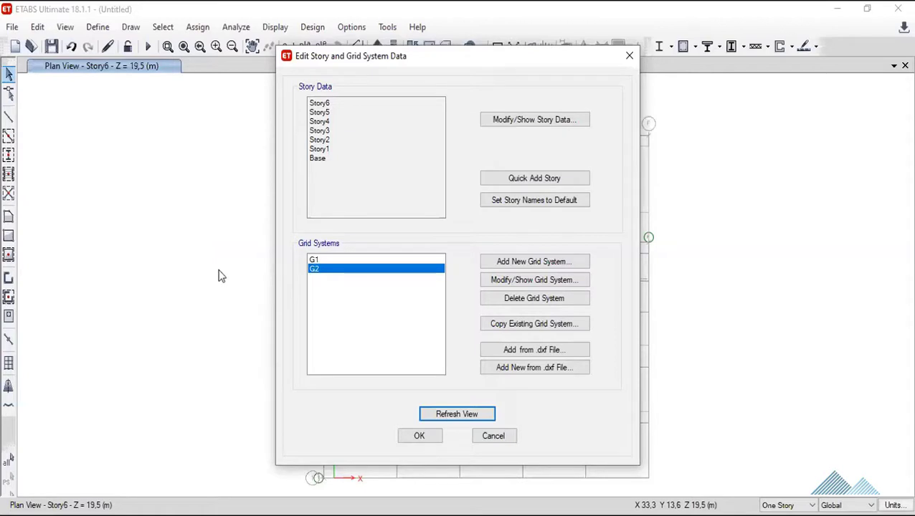
Open the G2 grid system data for editing.
drag(384, 60, 800, 182)
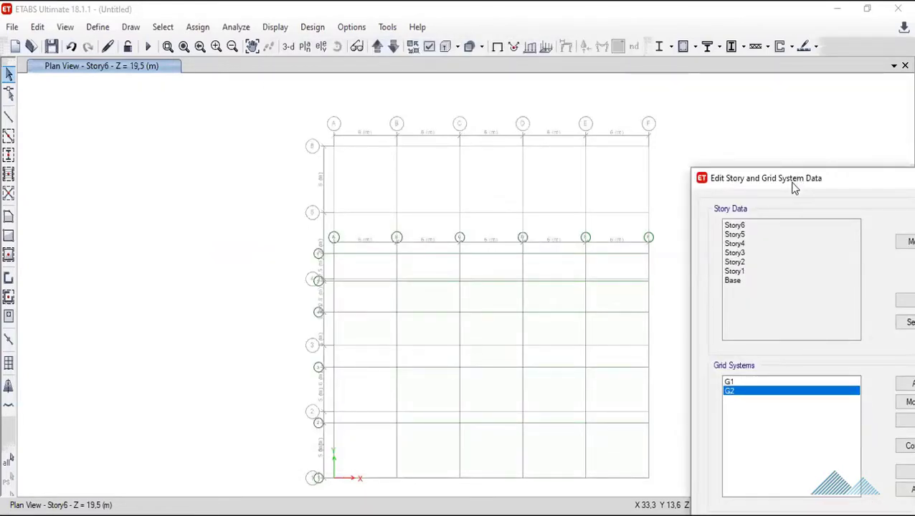
drag(792, 185, 516, 141)
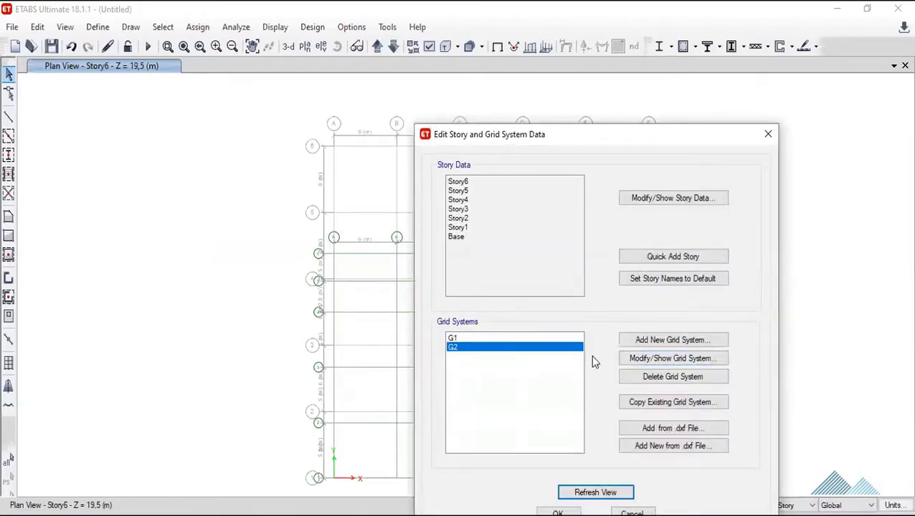
click(634, 366)
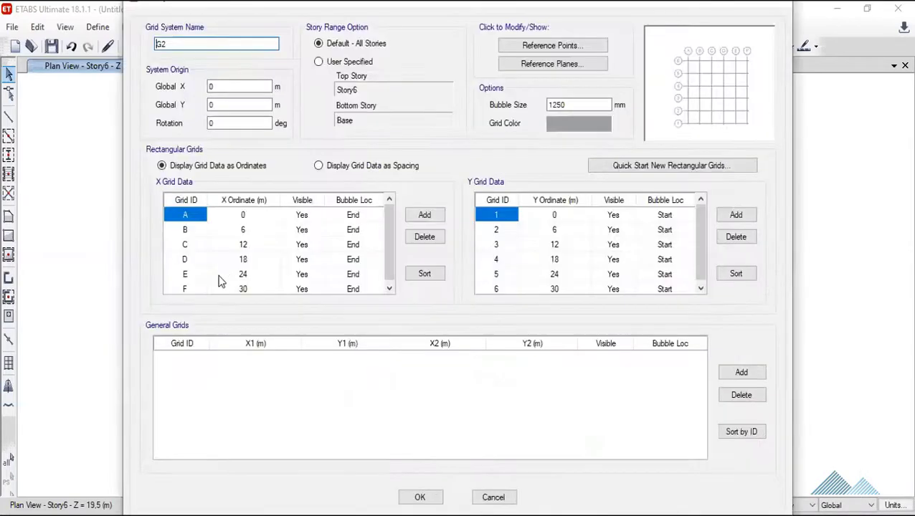
Show G2 as spacings and set its Y spacings to 5, 5, 5, 2,8 and 2,5 m.
click(318, 166)
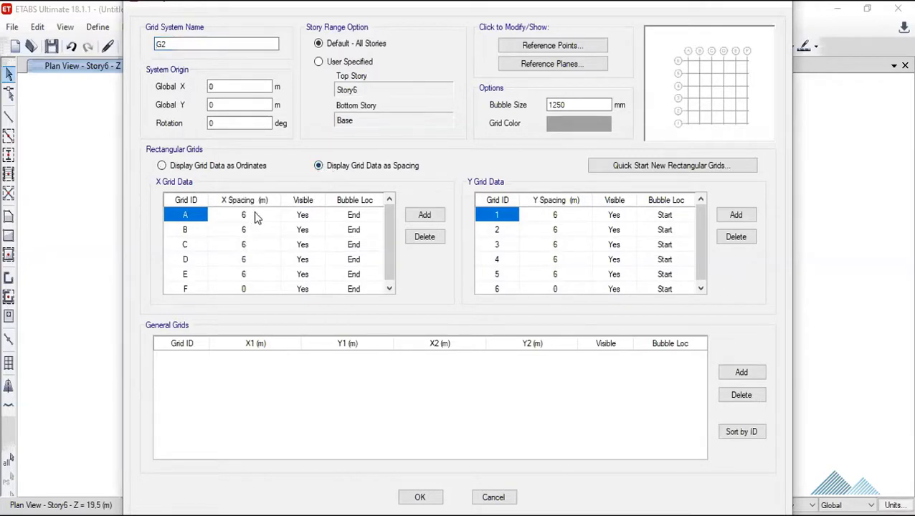
scroll(254, 243, down, 1)
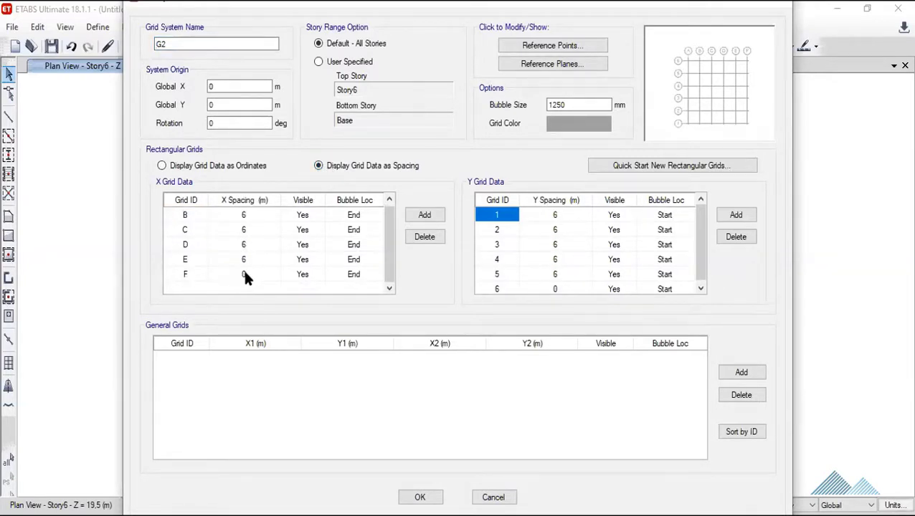
scroll(243, 268, up, 1)
click(571, 219)
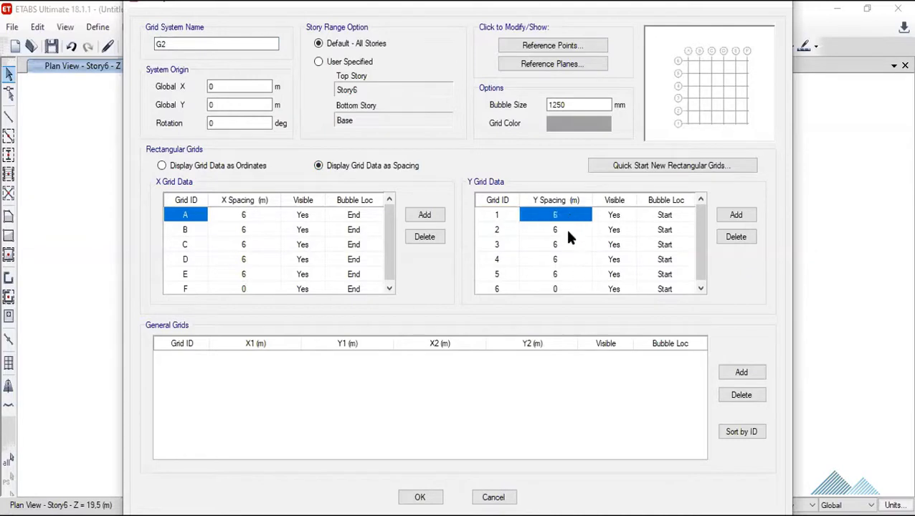
text(5)
key(Return)
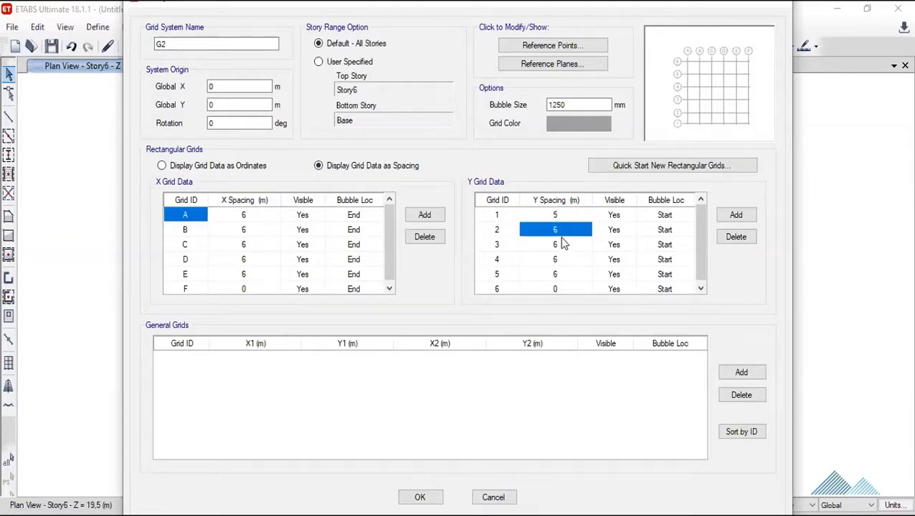
text(5)
key(Return)
text(5)
key(Return)
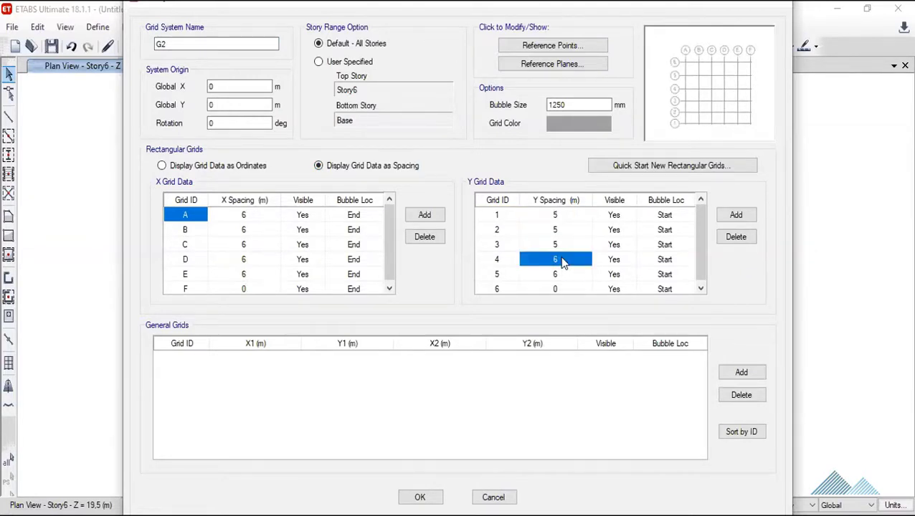
text(2,8)
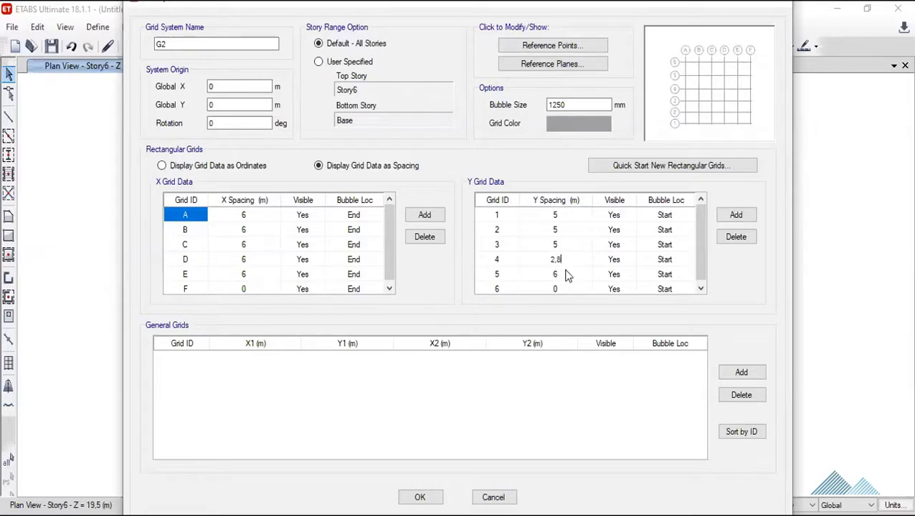
key(Return)
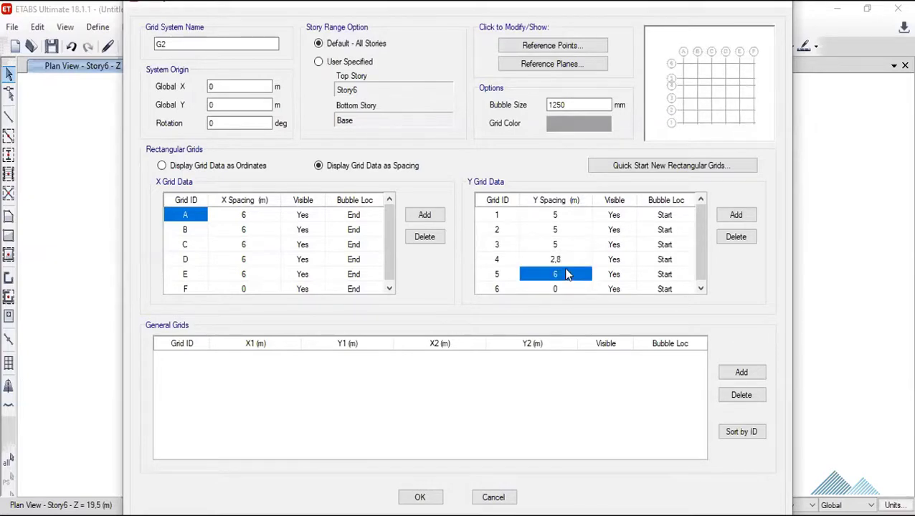
text(2,5)
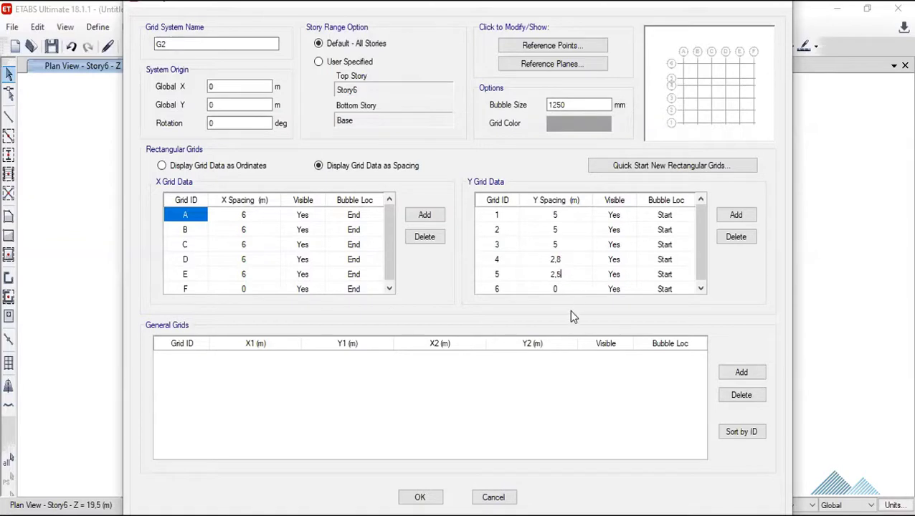
click(595, 230)
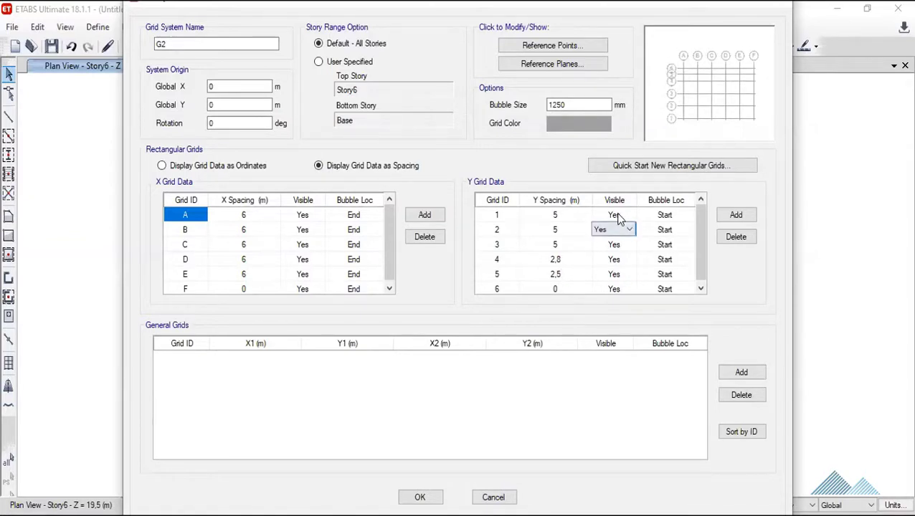
Edit the G2 bubble size, make the grid lines green, and save the grid data.
double_click(578, 104)
text(5)
click(562, 125)
click(354, 169)
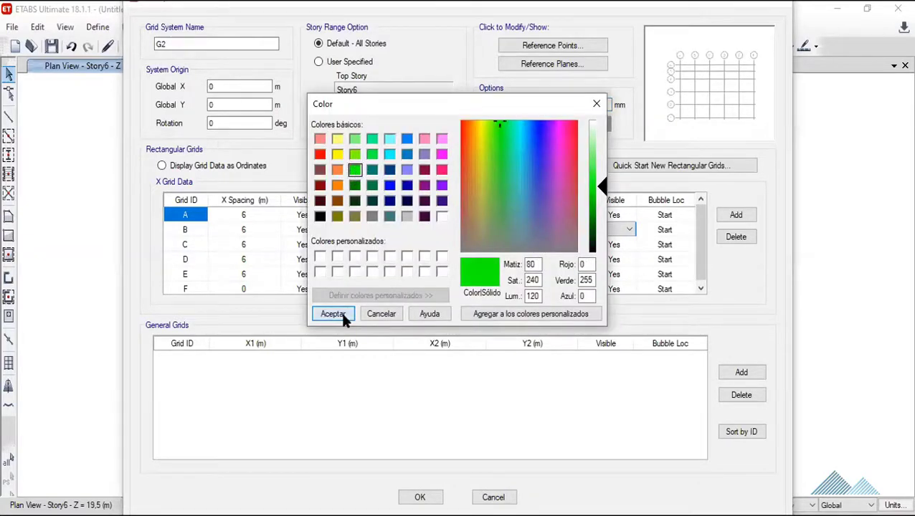
click(337, 313)
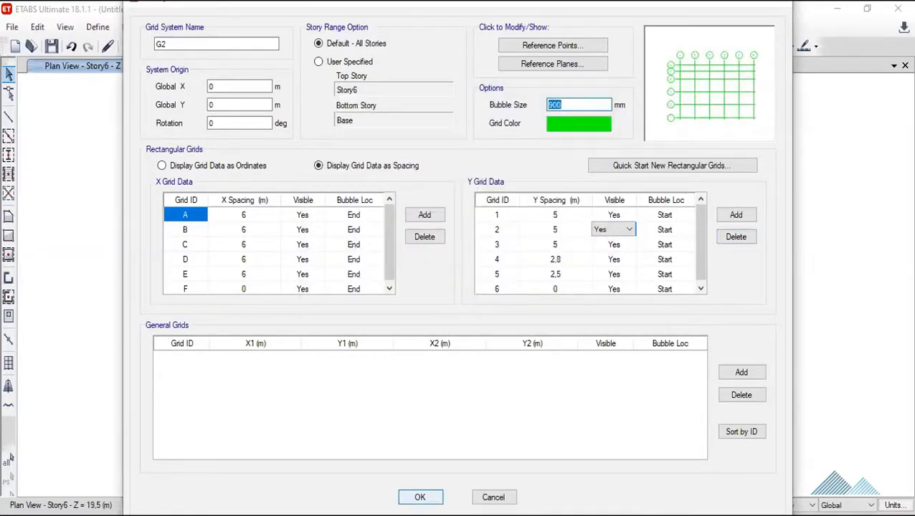
click(420, 497)
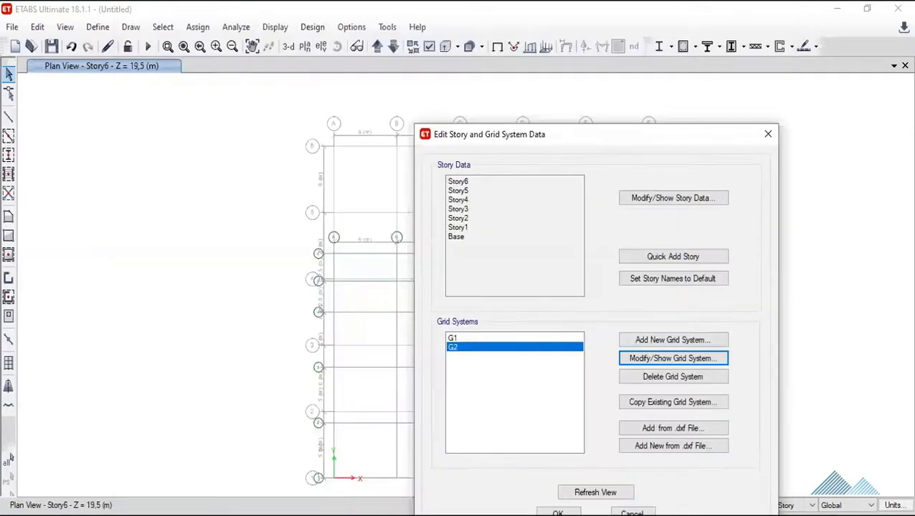
Redraw the plan with the green grid, close the grid systems window, and confirm A1 sits at X 0, Y 0.
click(585, 491)
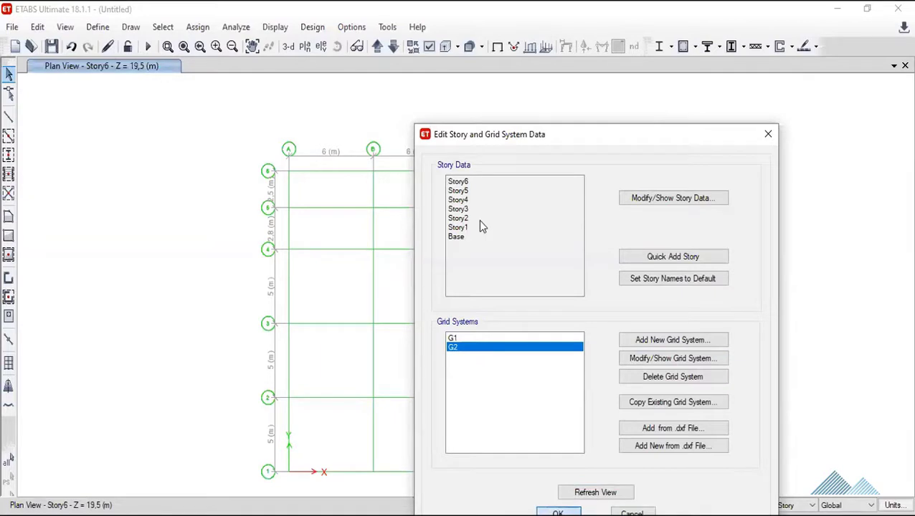
key(Return)
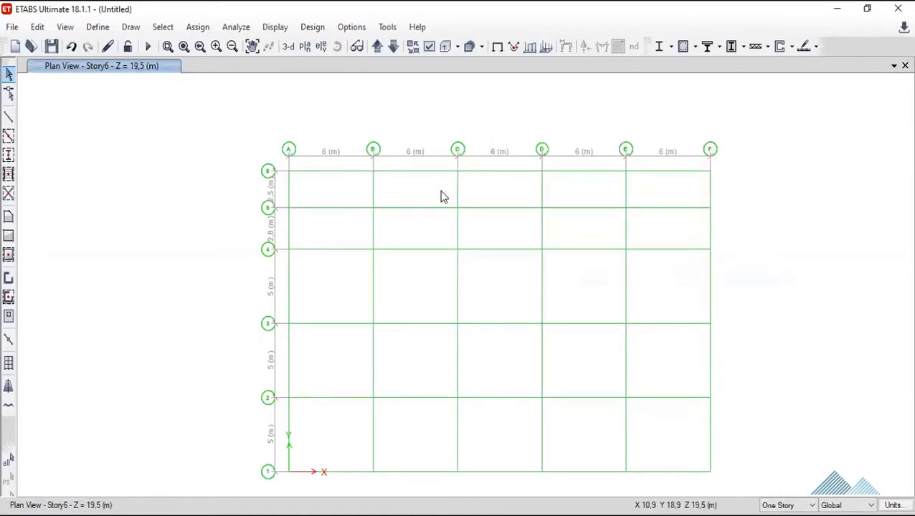
scroll(409, 312, down, 3)
scroll(378, 370, up, 5)
scroll(313, 363, down, 2)
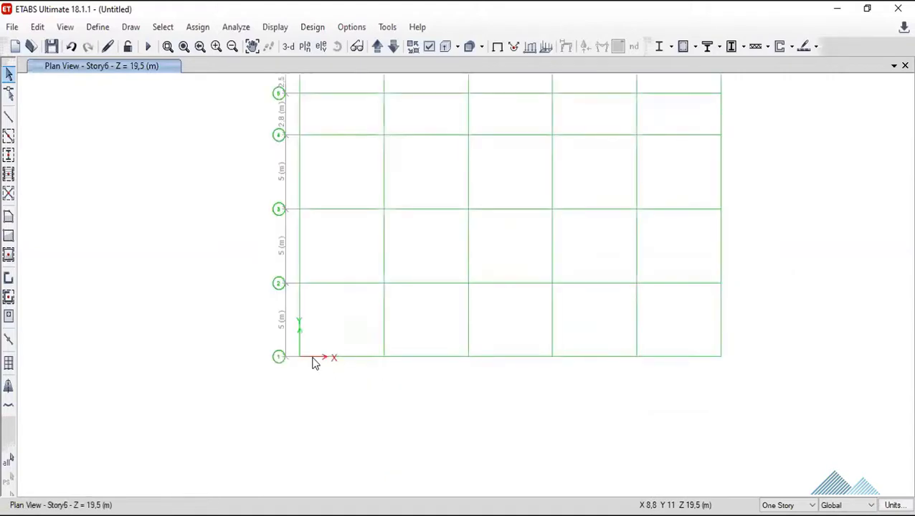
scroll(313, 363, up, 5)
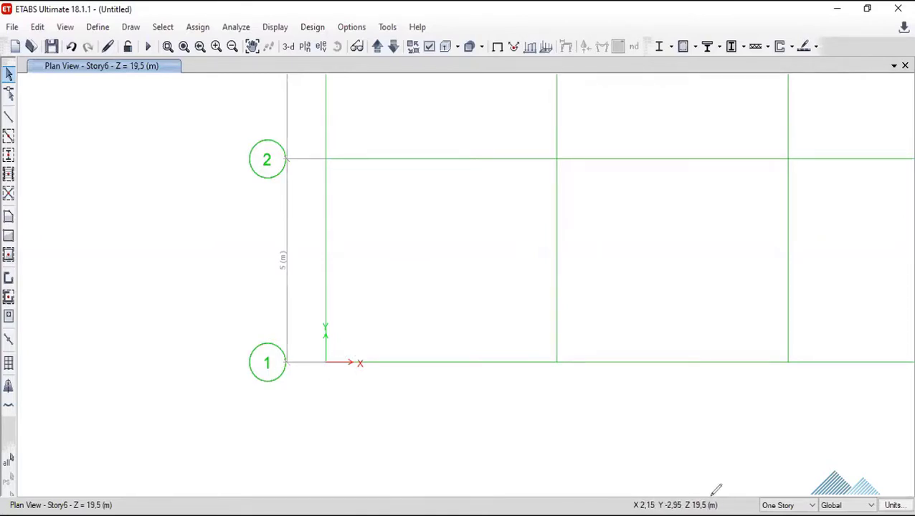
mouse_move(712, 490)
mouse_down()
mouse_move(637, 511)
mouse_move(738, 512)
mouse_up()
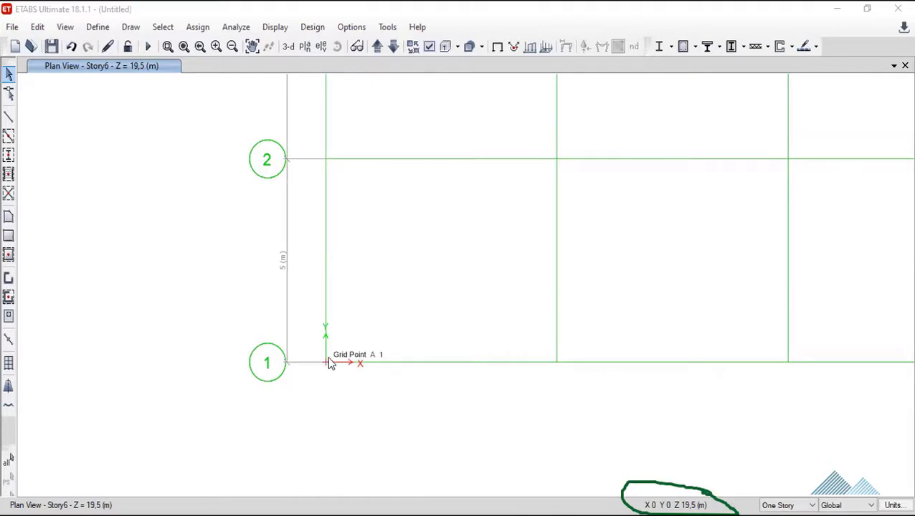
scroll(404, 255, down, 10)
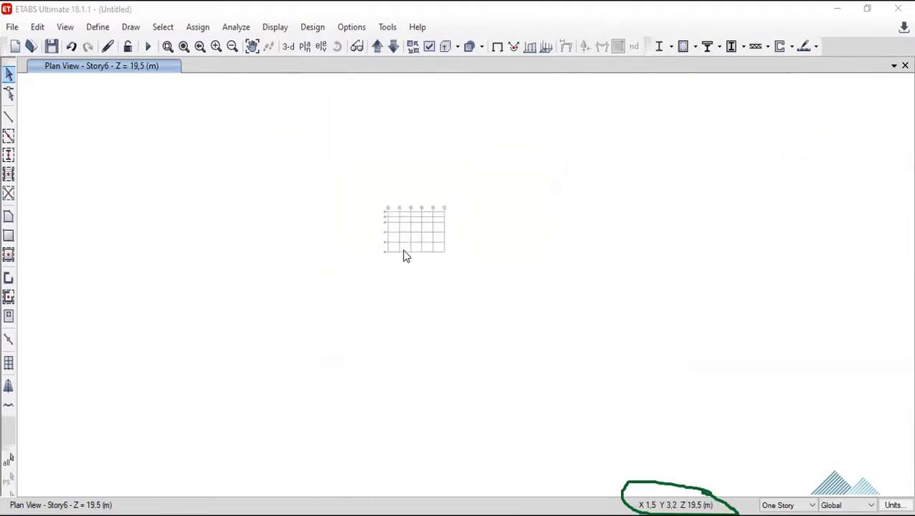
scroll(451, 269, up, 10)
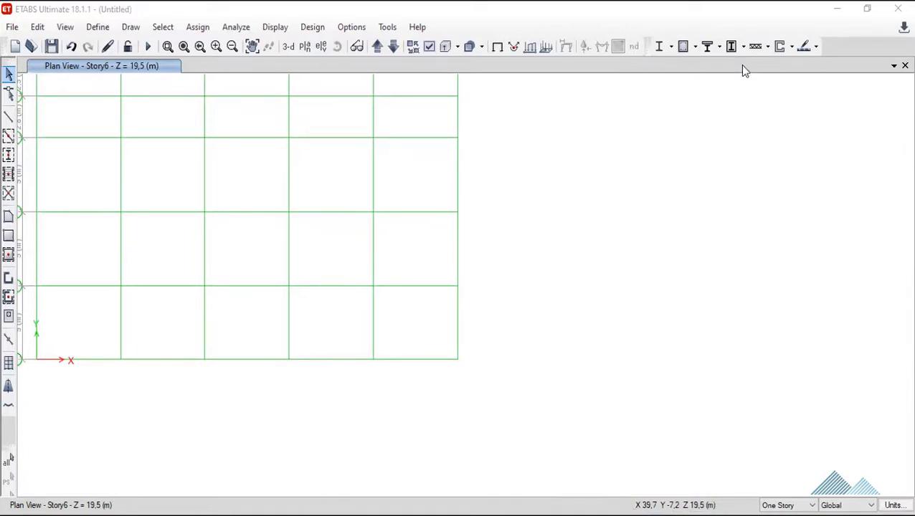
Set the G2 grid system's Global X origin to 30 m and refresh the plan.
right_click(589, 286)
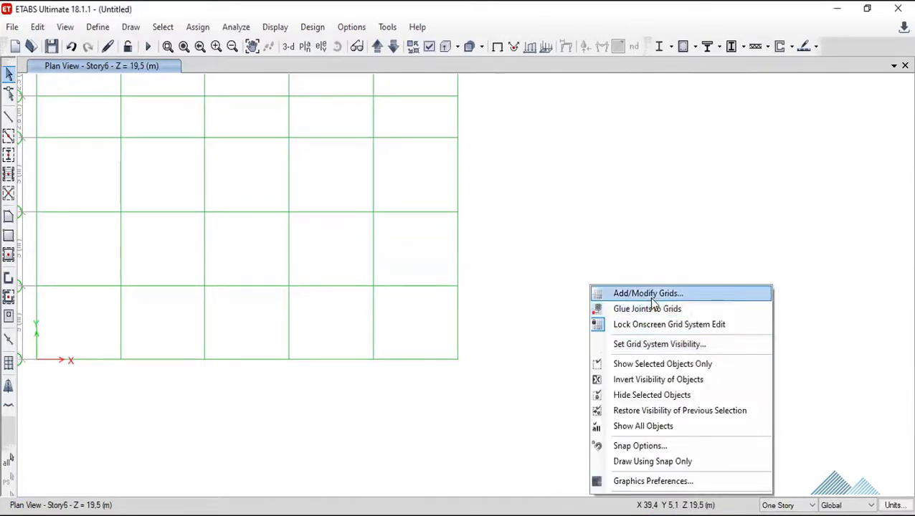
click(636, 295)
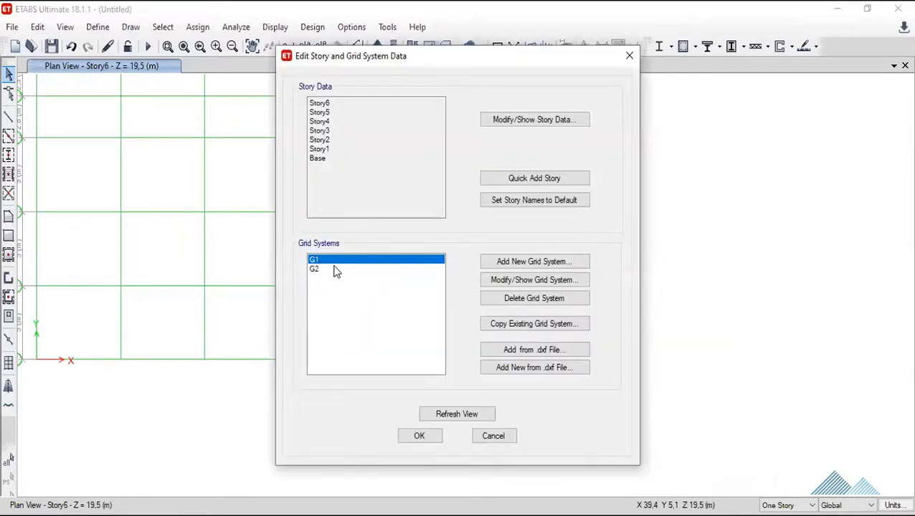
click(334, 269)
click(547, 287)
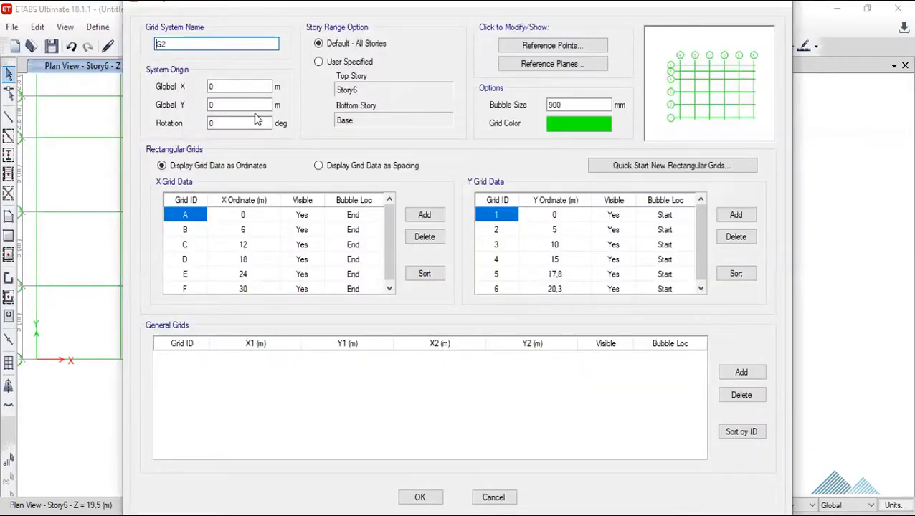
double_click(213, 87)
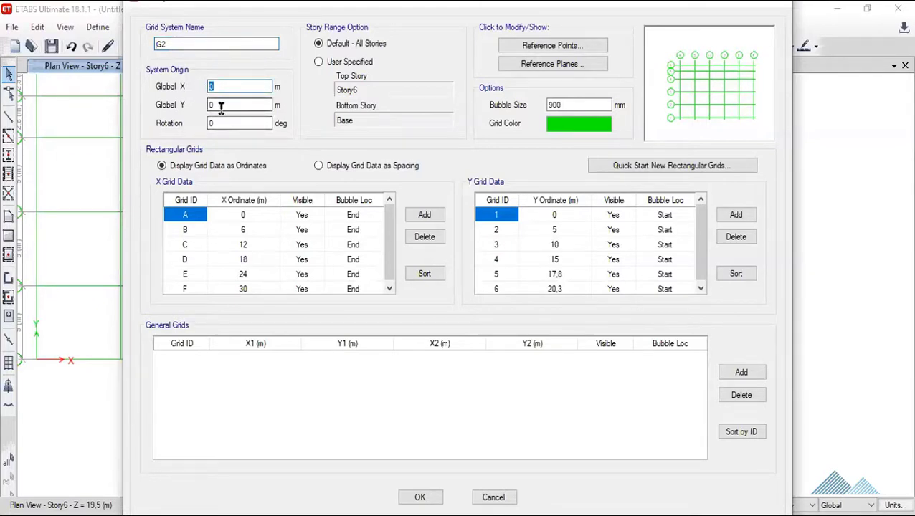
text(30)
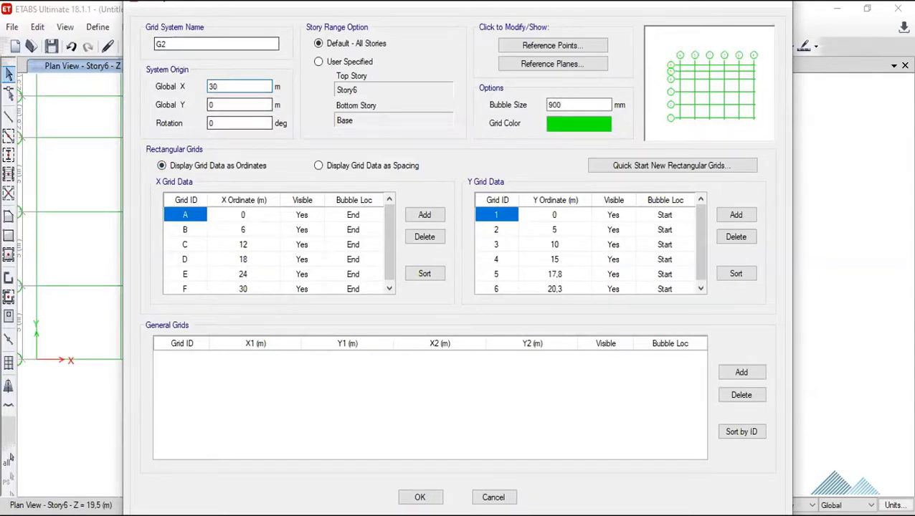
click(419, 496)
click(457, 413)
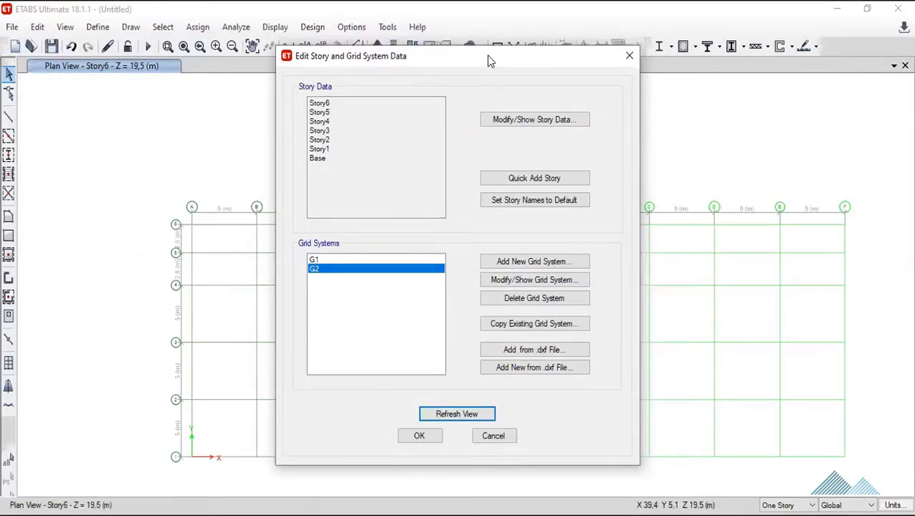
drag(490, 61, 346, 93)
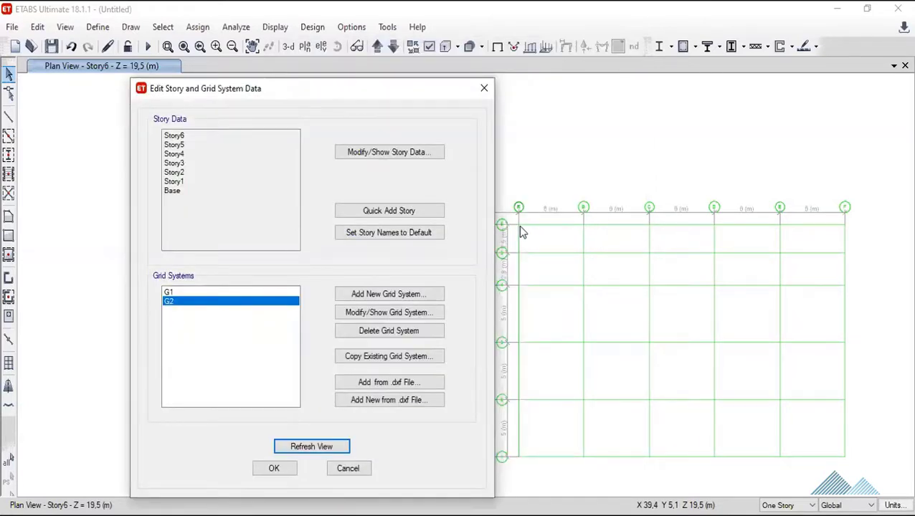
click(484, 89)
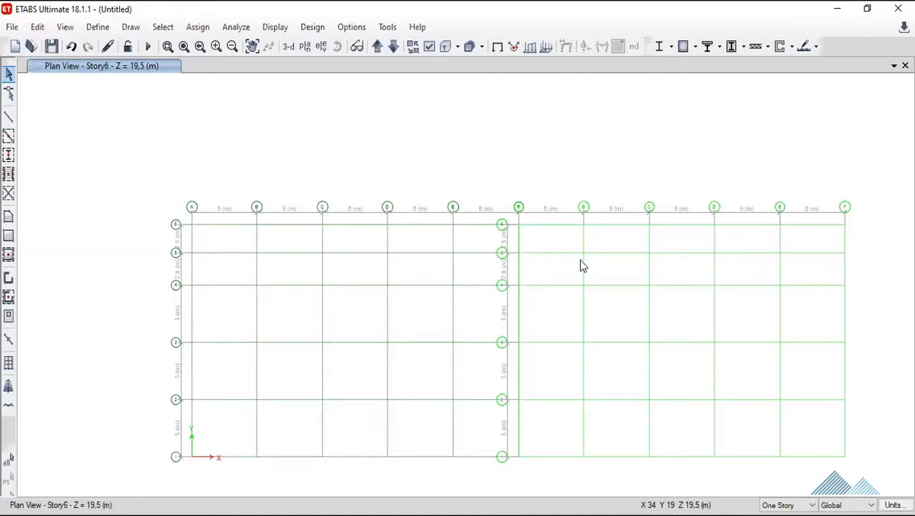
Give the G2 grid system a rotation of -90 degrees.
right_click(561, 240)
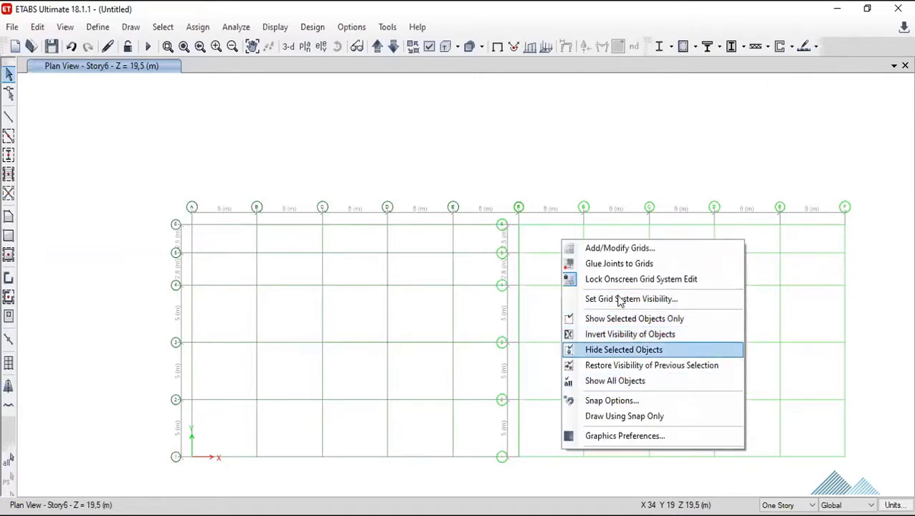
click(581, 251)
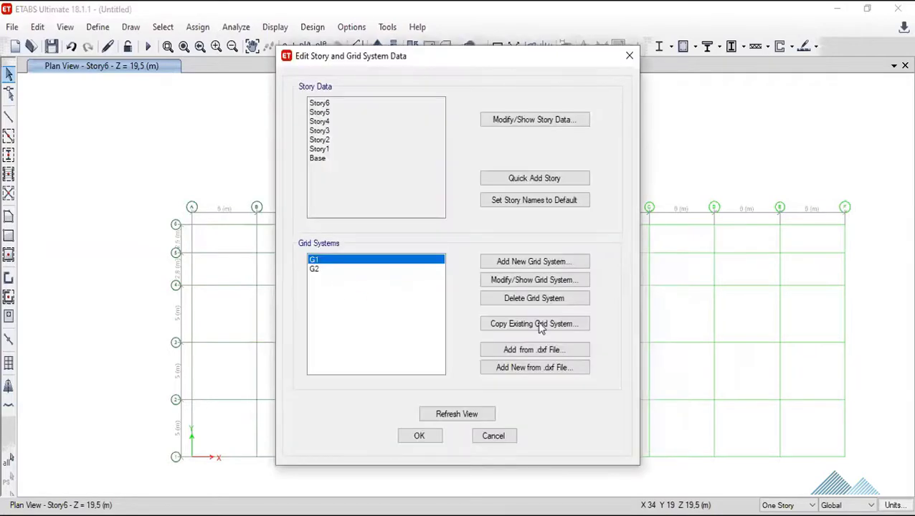
click(337, 268)
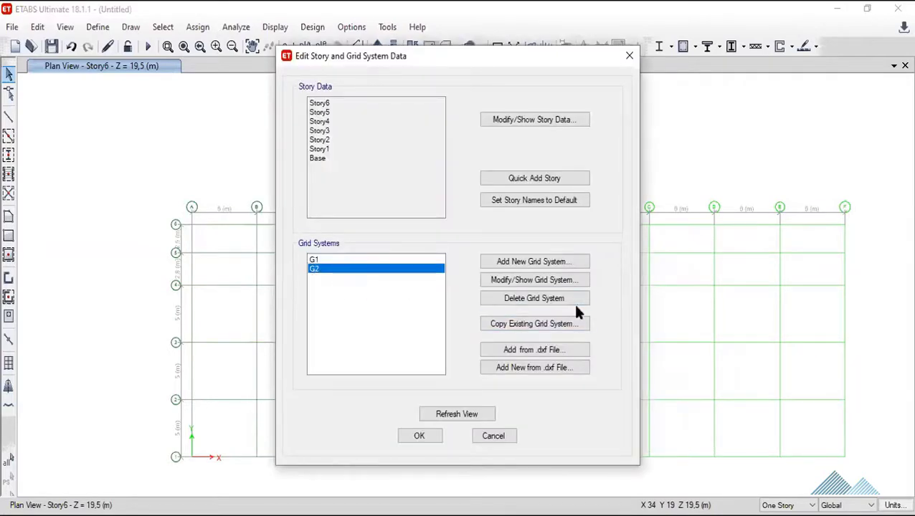
click(530, 281)
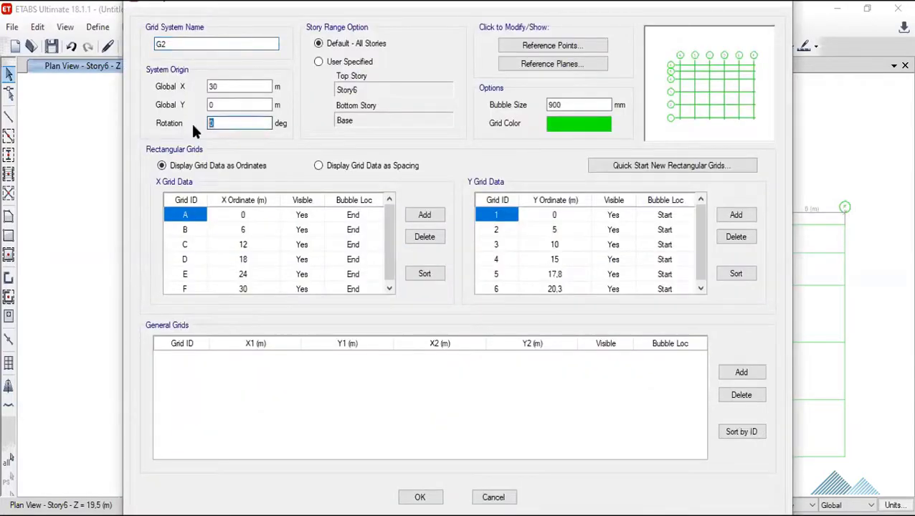
text(-90)
click(420, 497)
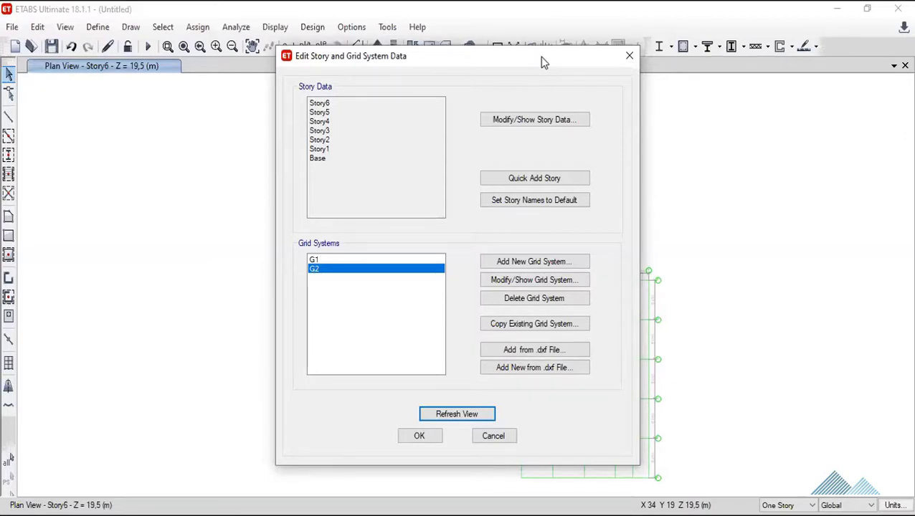
Change the G2 grid rotation from -90 to 90 degrees and save it.
drag(543, 63, 381, 114)
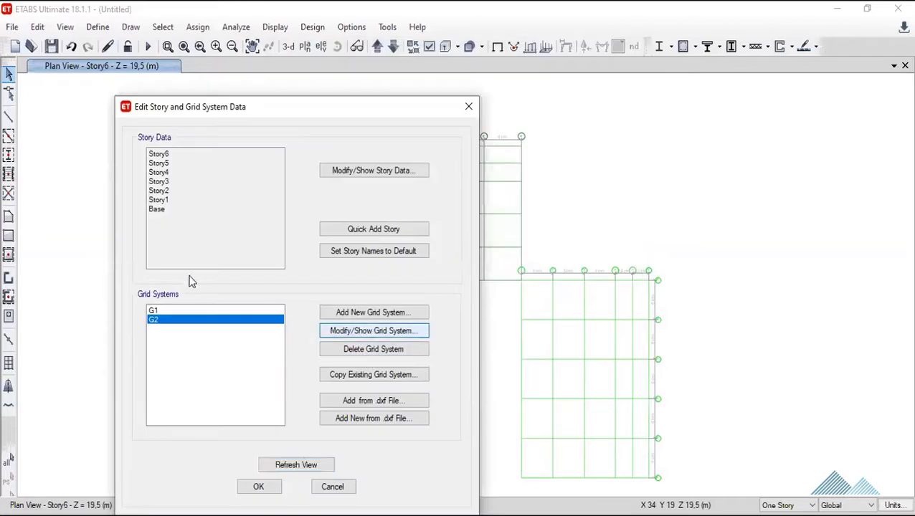
key(Return)
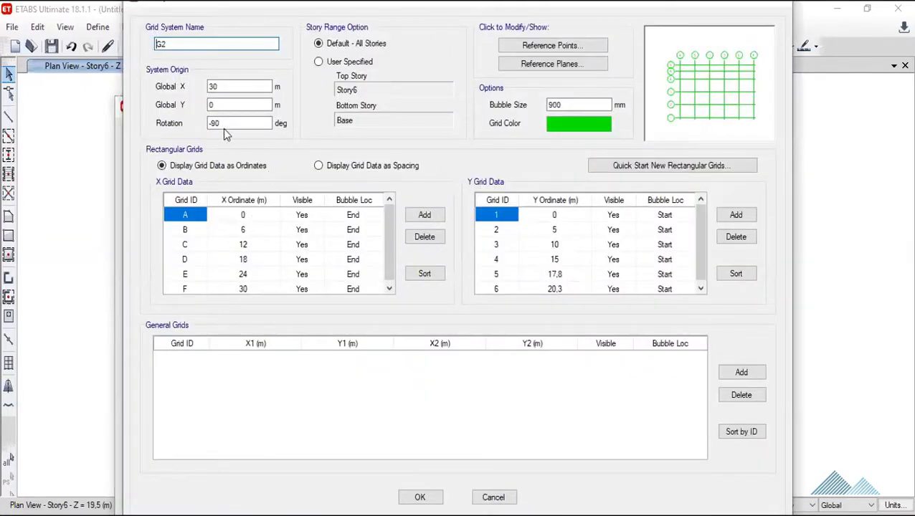
click(227, 123)
key(BackSpace)
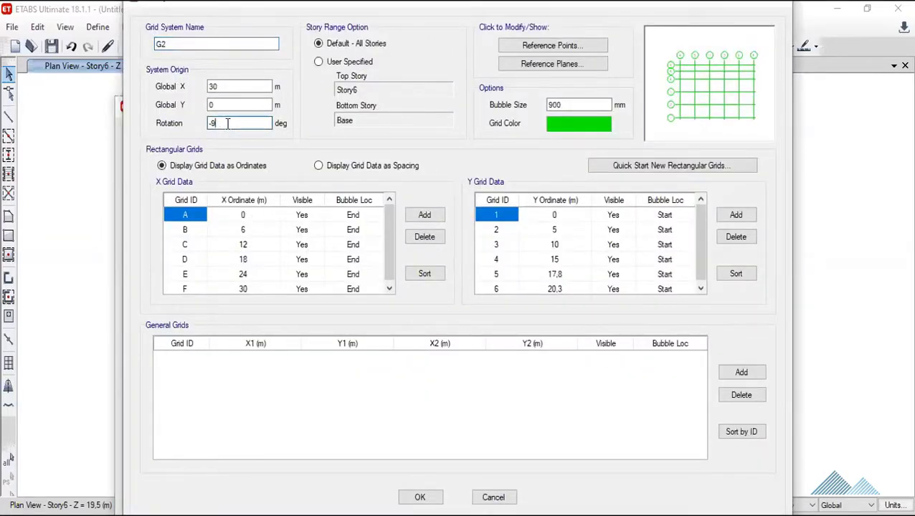
key(BackSpace)
key(BackSpace)
text(+90)
key(Left)
key(Left)
key(BackSpace)
click(420, 497)
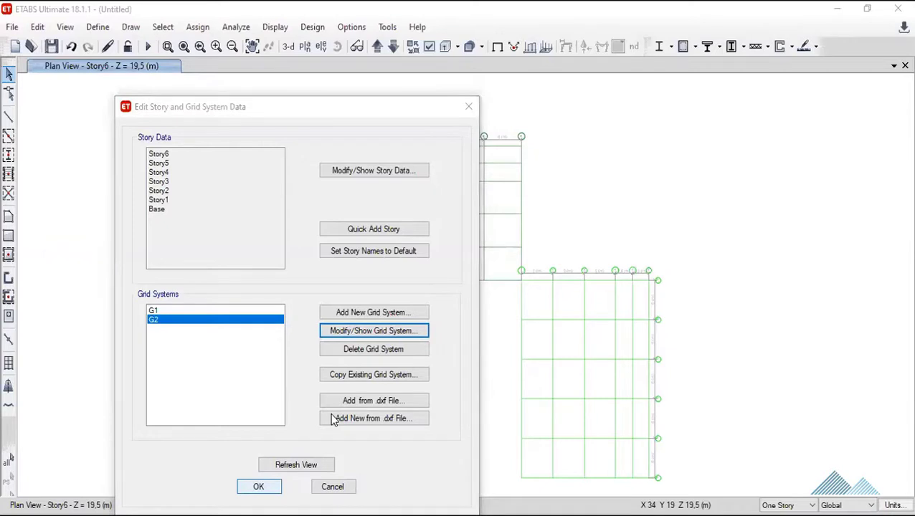
Close the grid editor, redraw the plan and zoom around the rotated G2 grid.
click(259, 488)
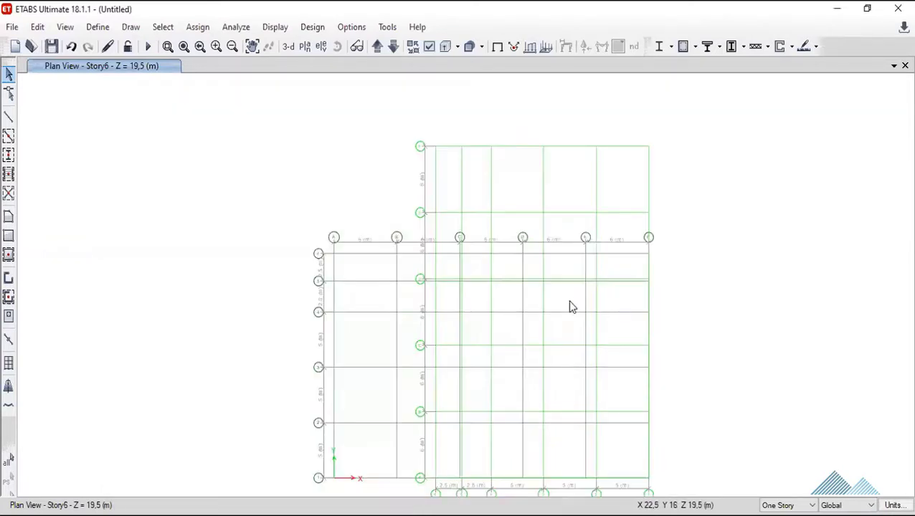
scroll(567, 333, up, 2)
scroll(556, 327, up, 3)
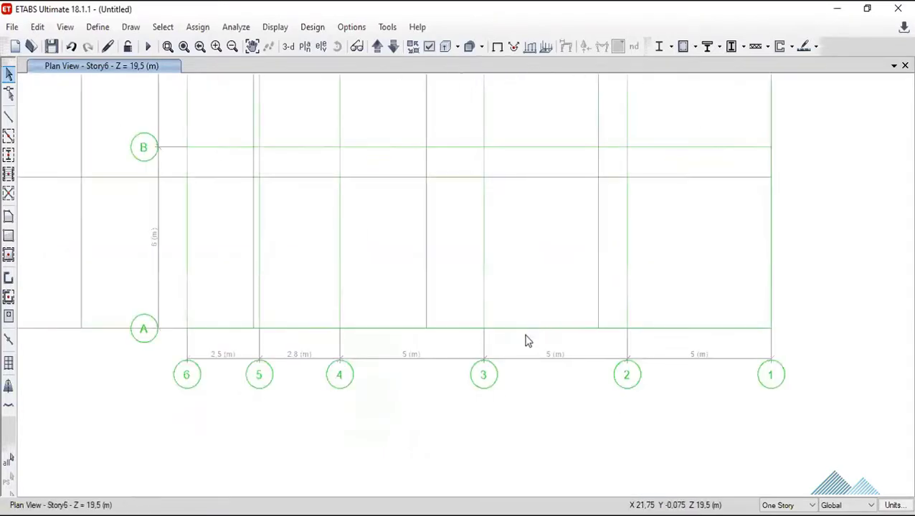
scroll(552, 337, down, 3)
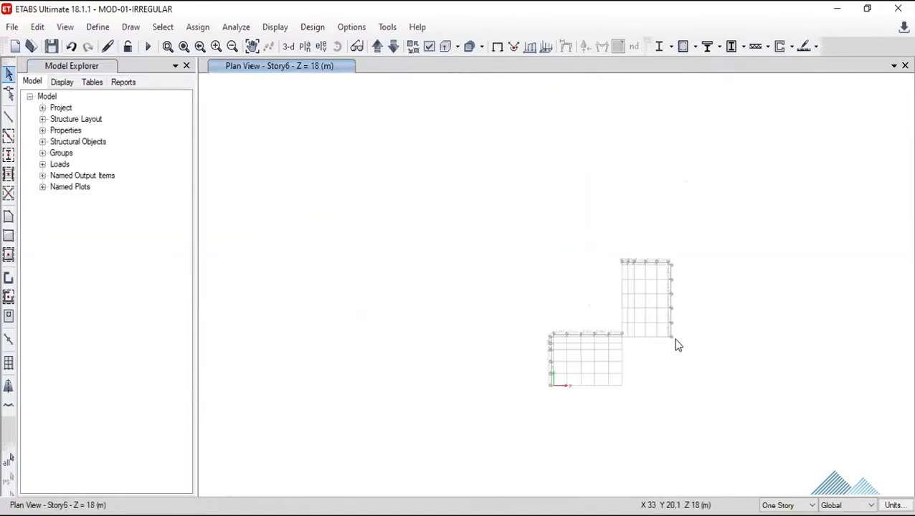
Zoom in on G1 and the rotated G2 grid in the untitled model's Story6 plan.
scroll(673, 338, up, 5)
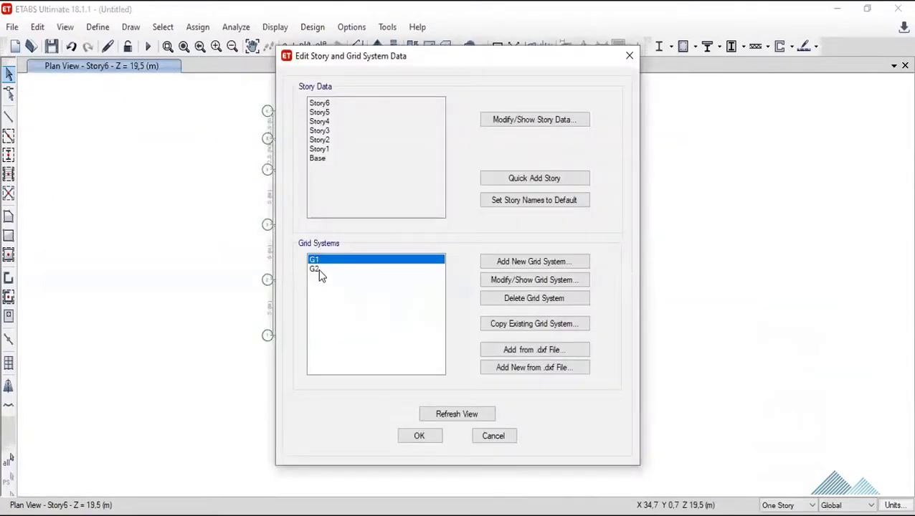
Set G2's origin to X 50,30 m and Y 20,3 m with rotation 0, then refresh.
click(319, 270)
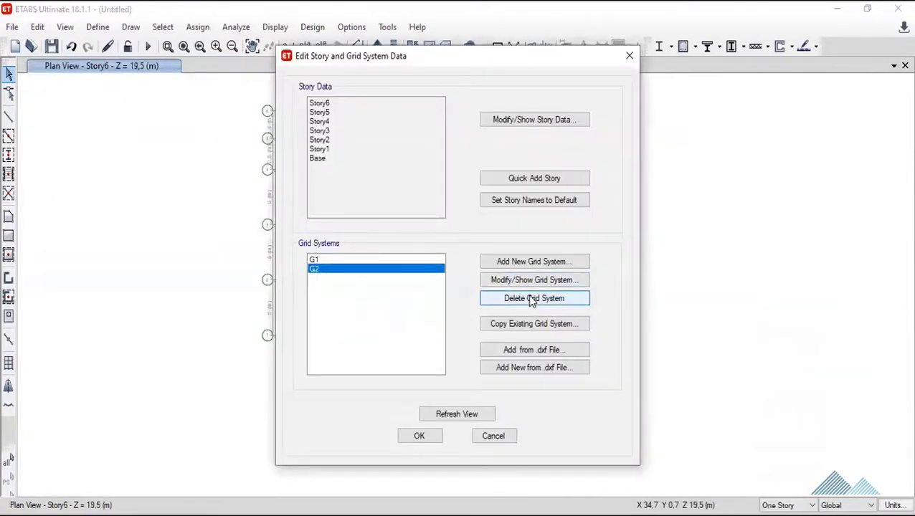
click(530, 284)
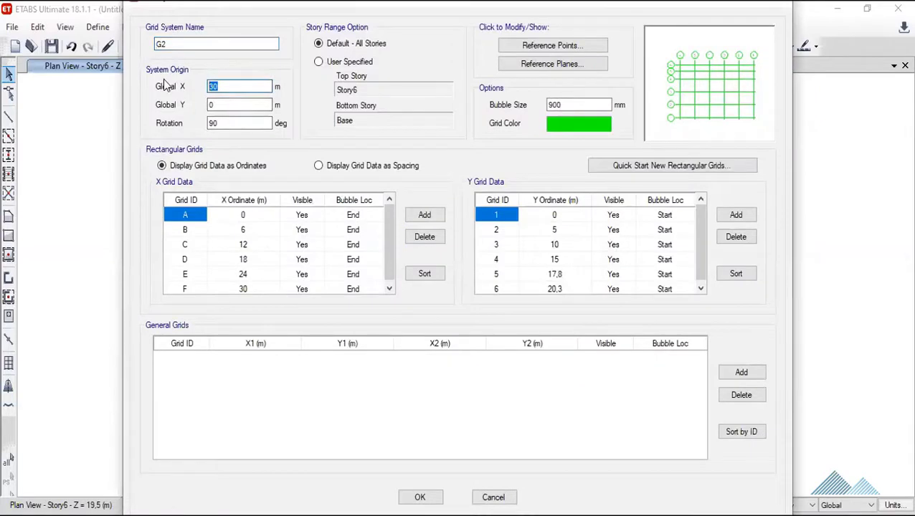
text(50,)
text(30)
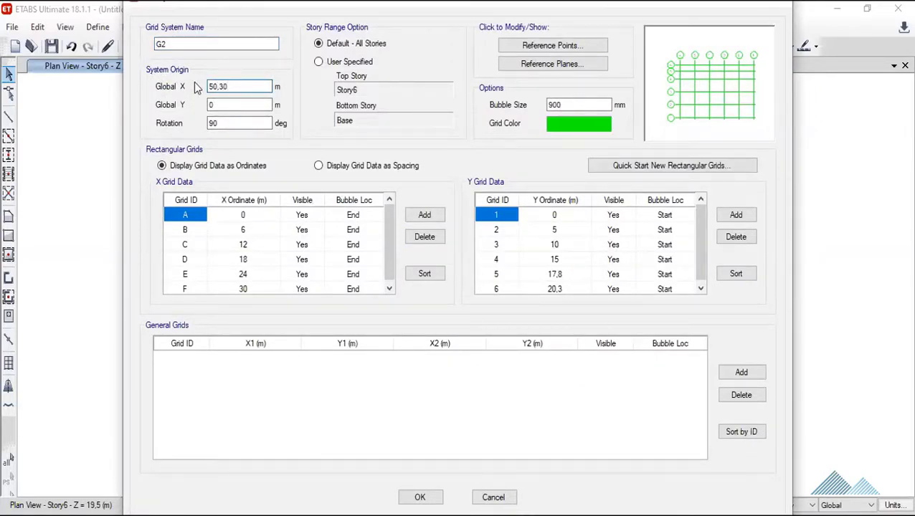
key(Tab)
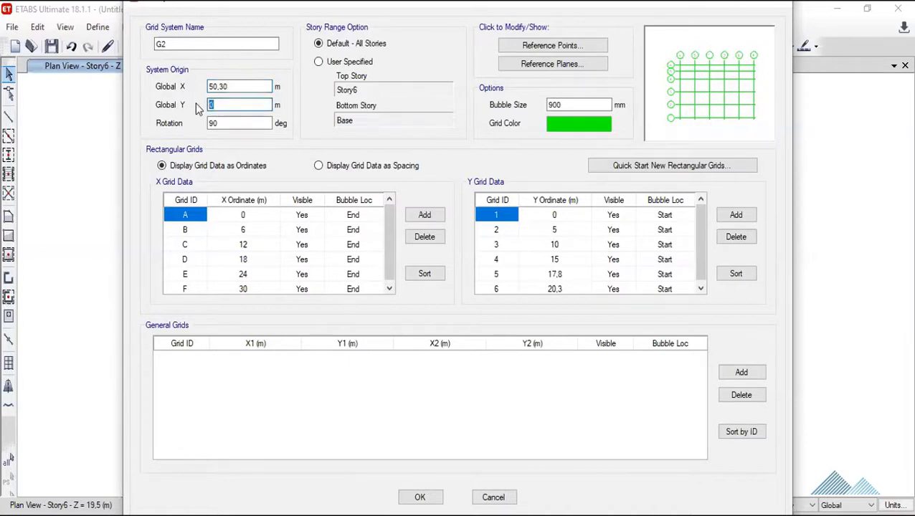
text(20,)
text(3)
double_click(238, 123)
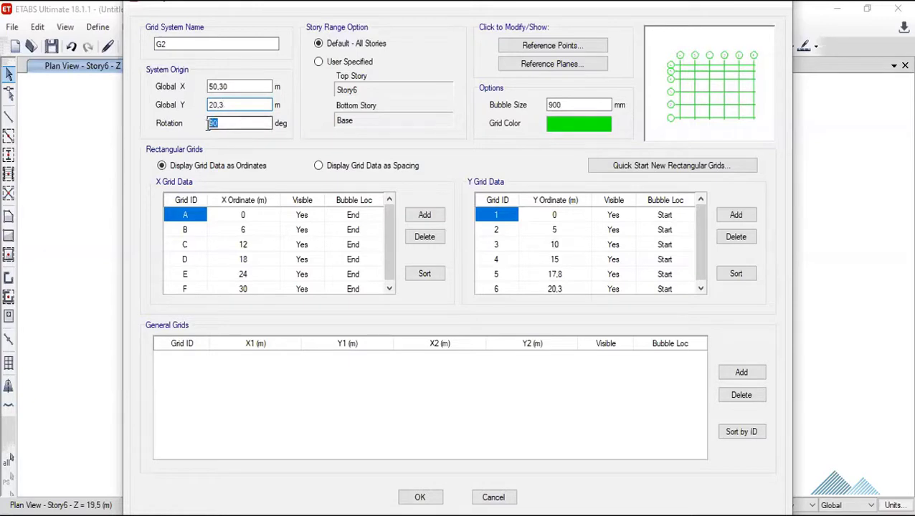
text(0)
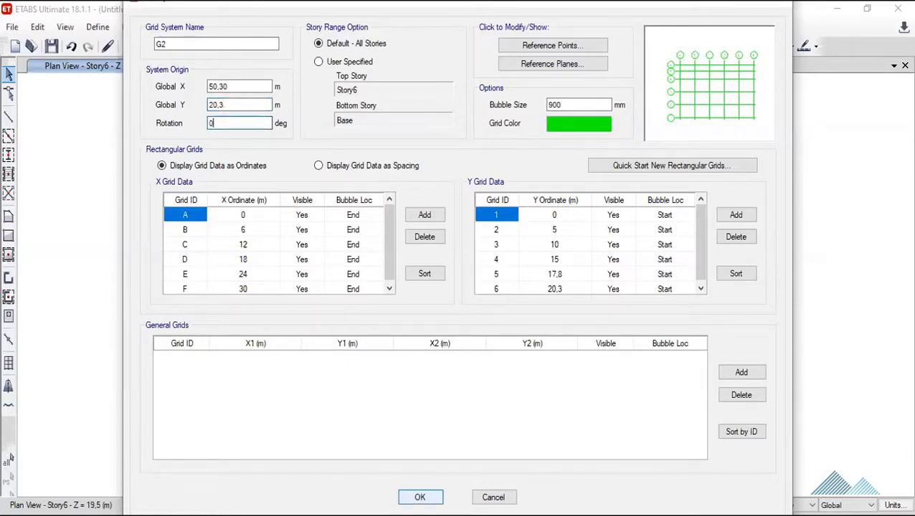
click(420, 497)
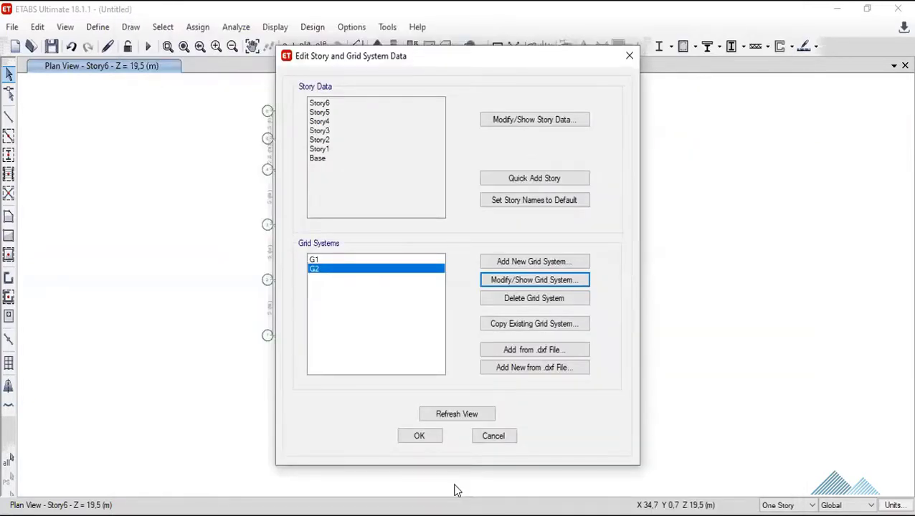
click(469, 416)
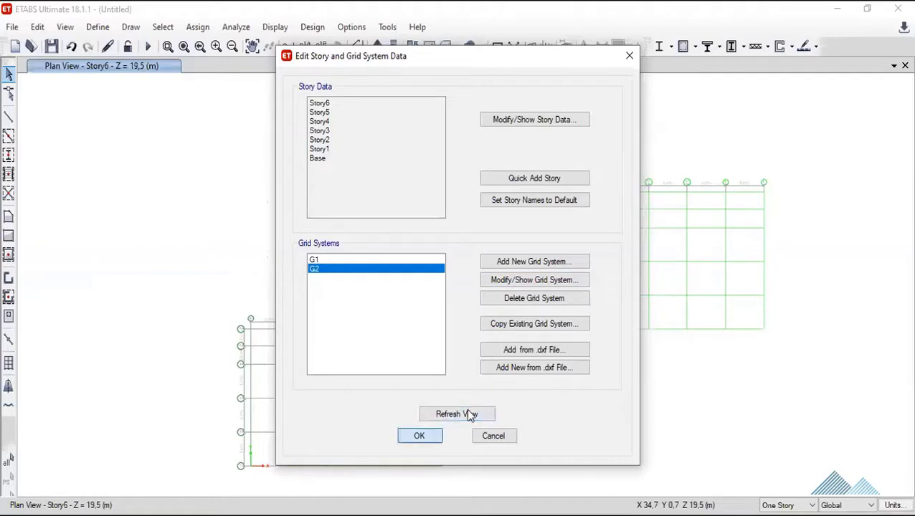
key(Return)
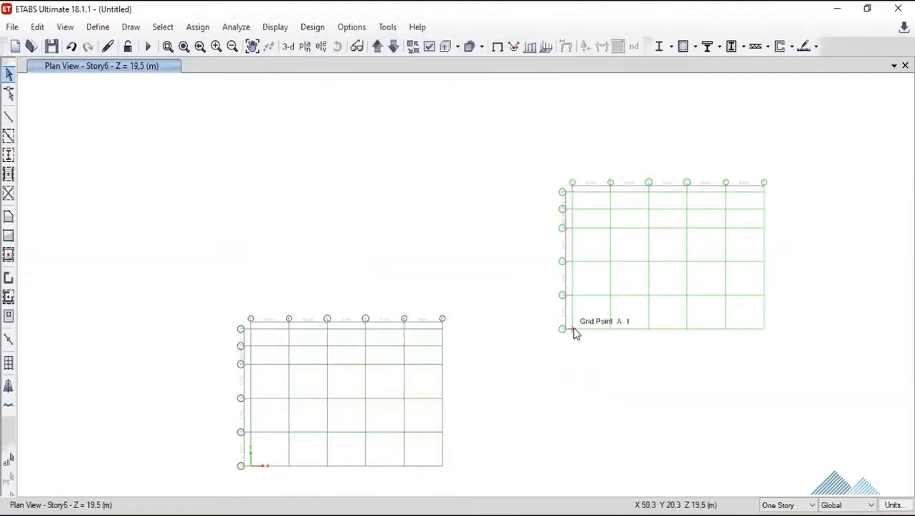
Zoom the plan to view G2 as a separate block offset from G1.
scroll(570, 334, up, 5)
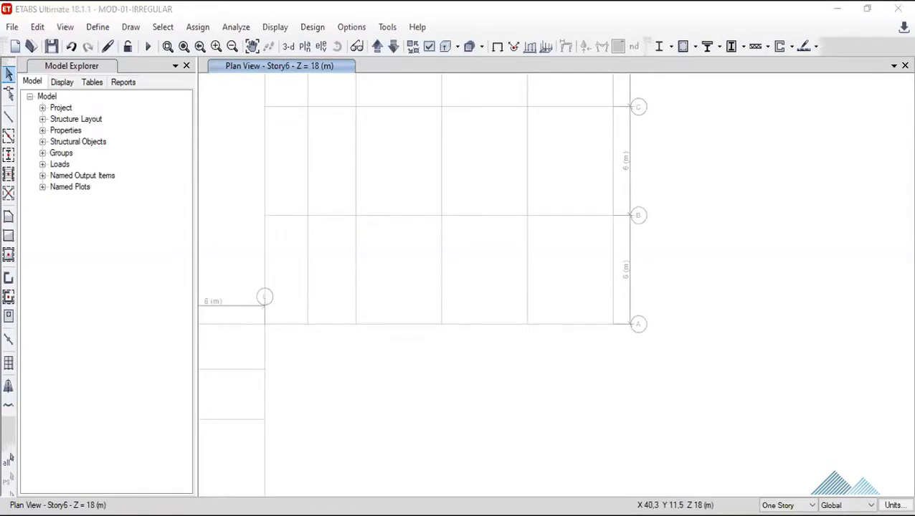
scroll(613, 342, up, 2)
scroll(616, 337, up, 2)
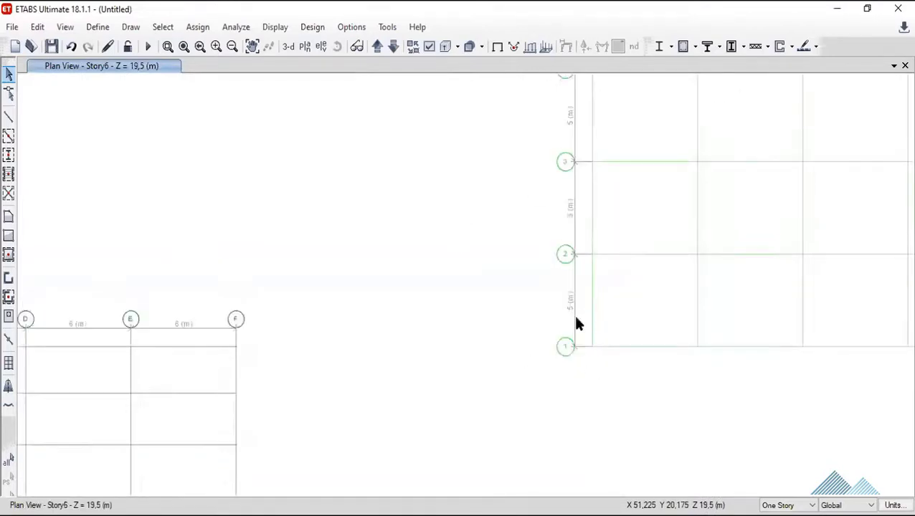
scroll(259, 344, up, 3)
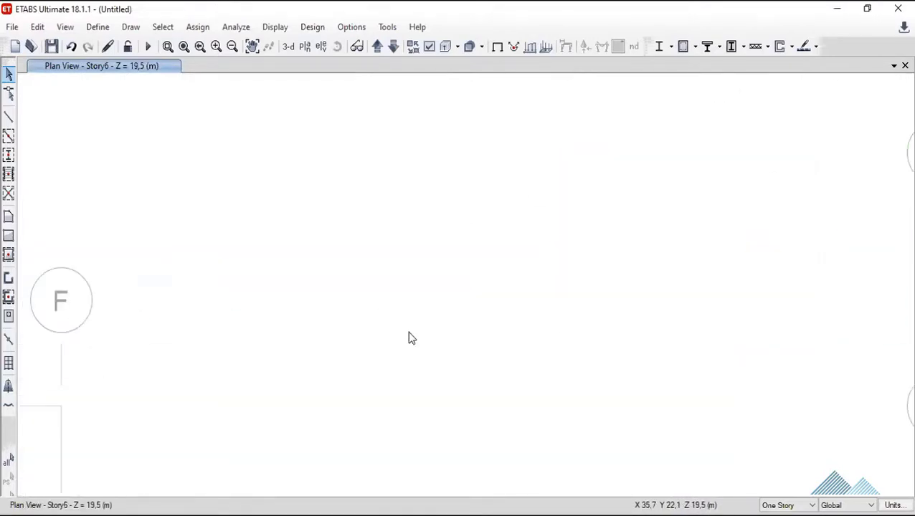
scroll(444, 359, down, 3)
scroll(495, 373, down, 3)
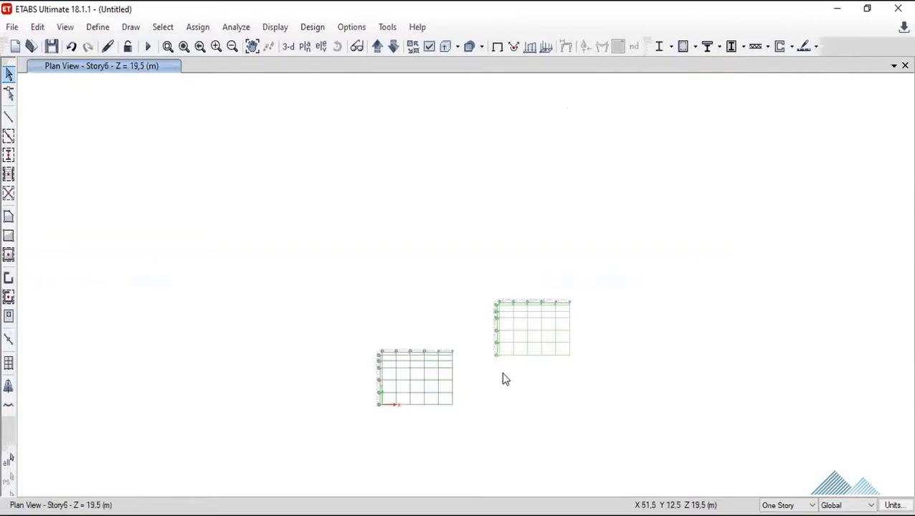
Check G2's grid settings and rotation, then bring up grid commands in MOD-01-IRREGULAR.
right_click(502, 304)
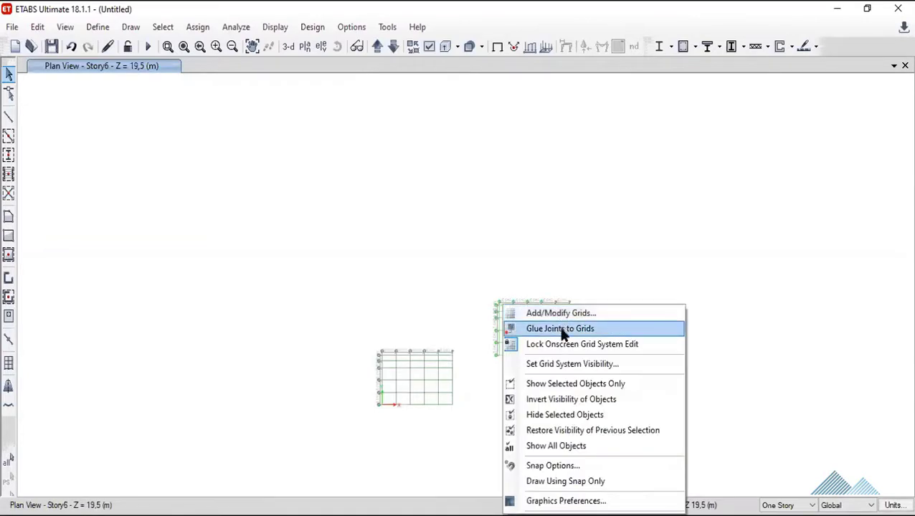
click(557, 313)
click(334, 269)
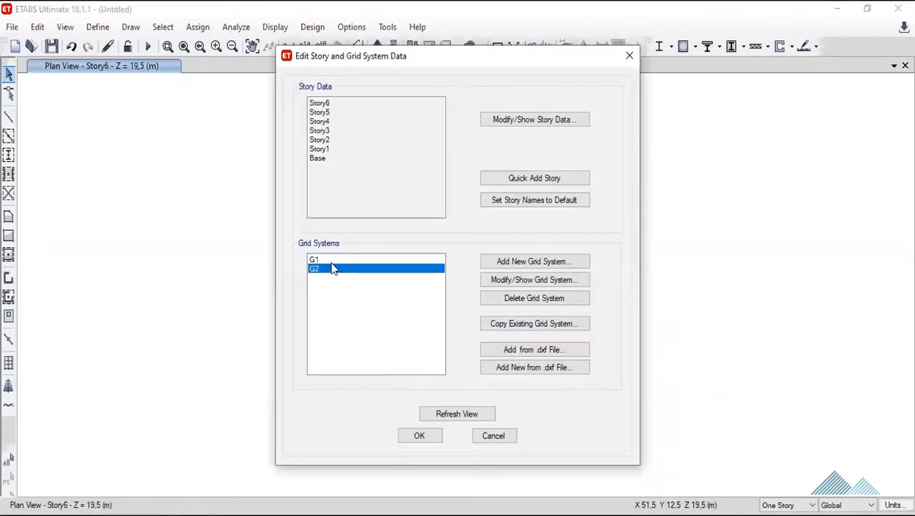
click(571, 281)
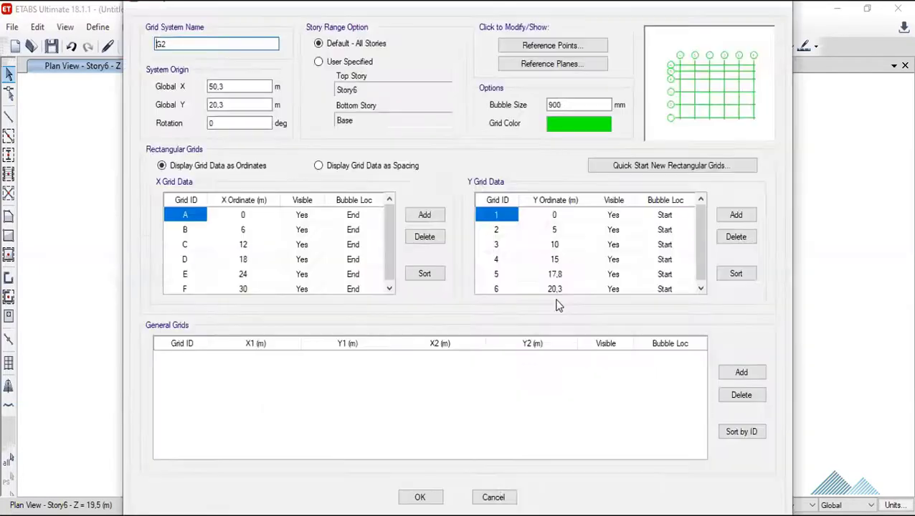
click(233, 125)
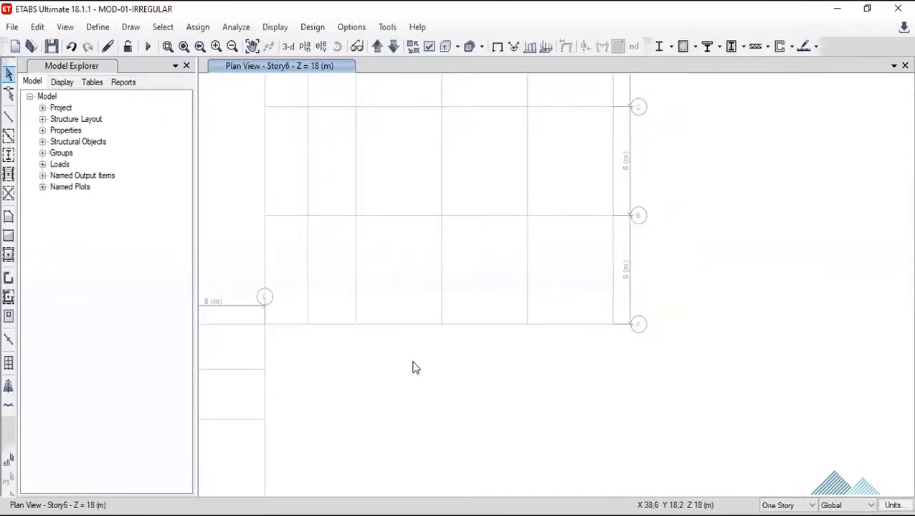
right_click(413, 366)
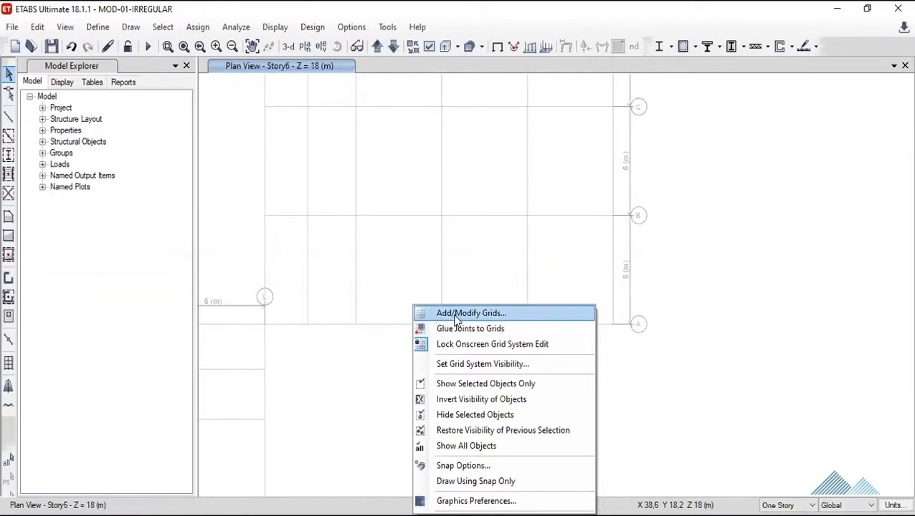
Check that the reference model's G2 grid uses a 90-degree rotation.
key(Return)
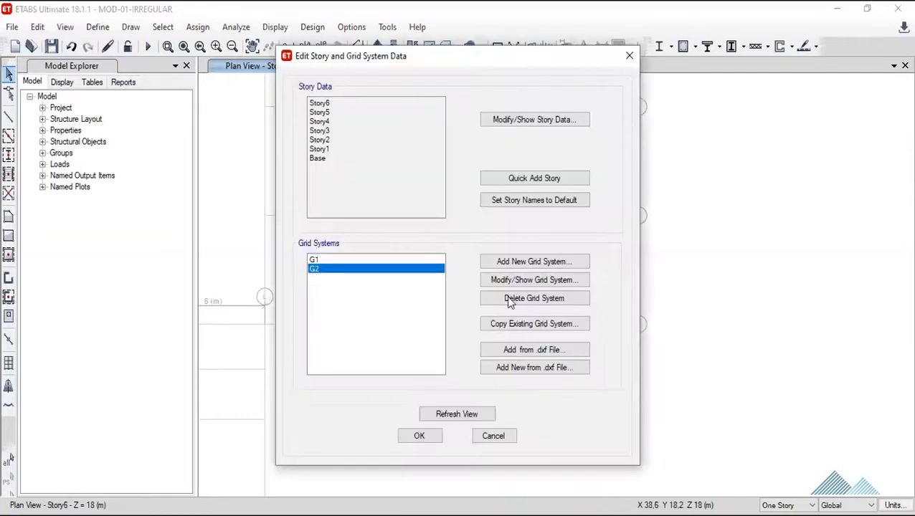
click(536, 281)
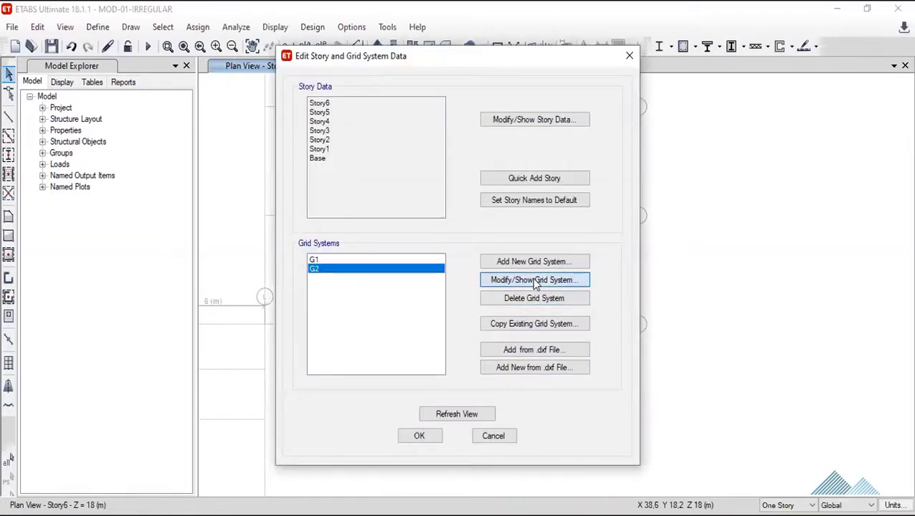
click(534, 282)
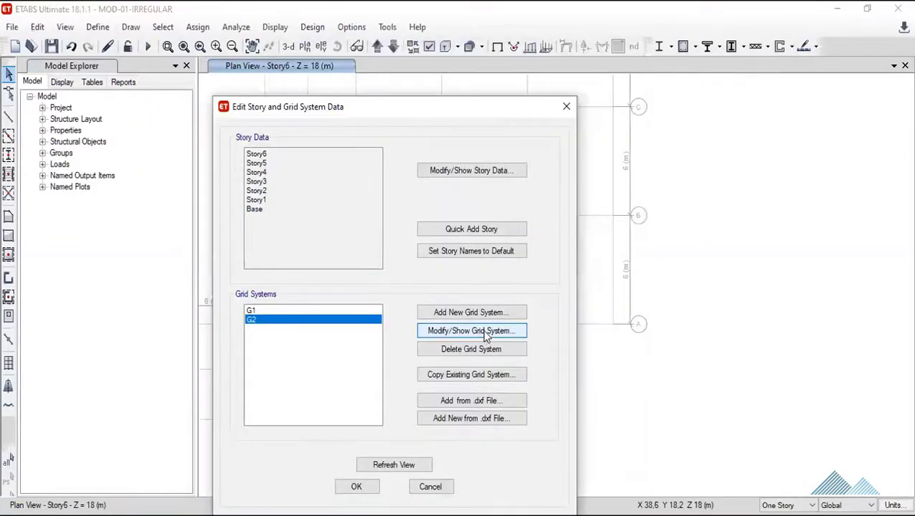
key(Return)
click(214, 123)
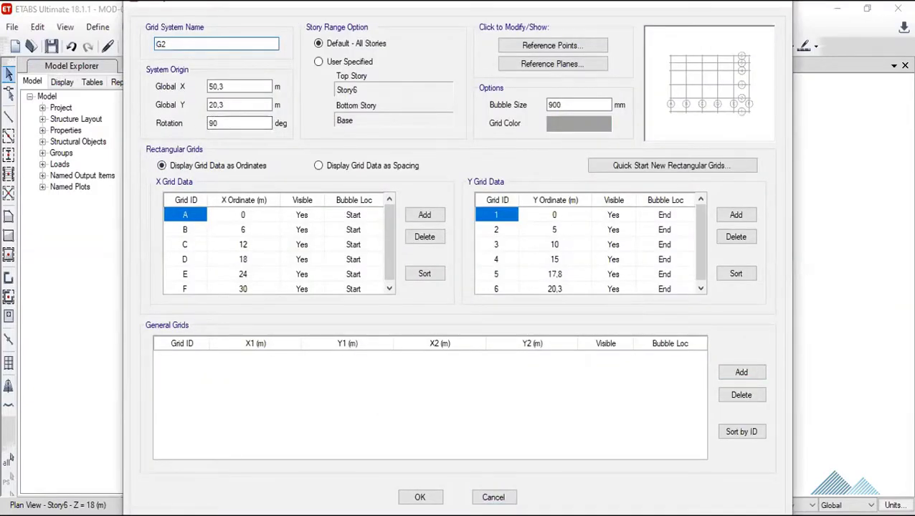
click(494, 497)
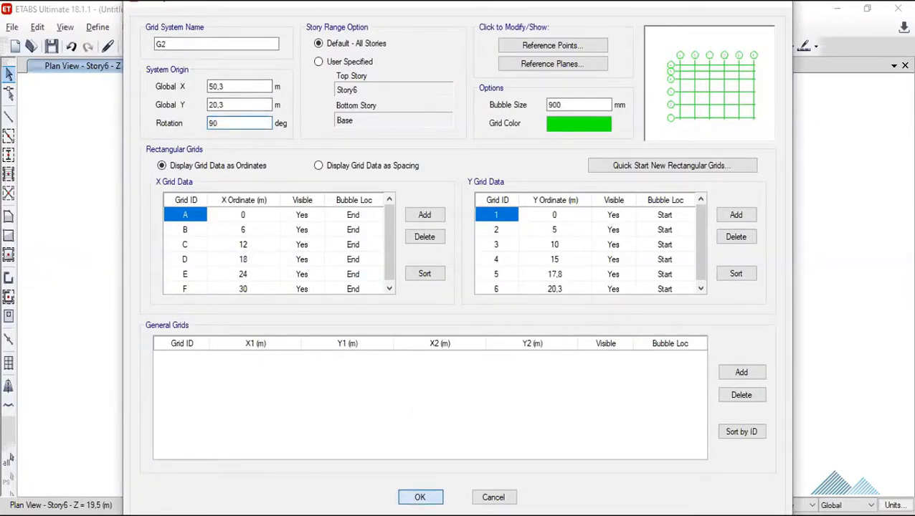
Apply the 90-degree G2 rotation, refresh the plan and accept the grid changes.
click(420, 497)
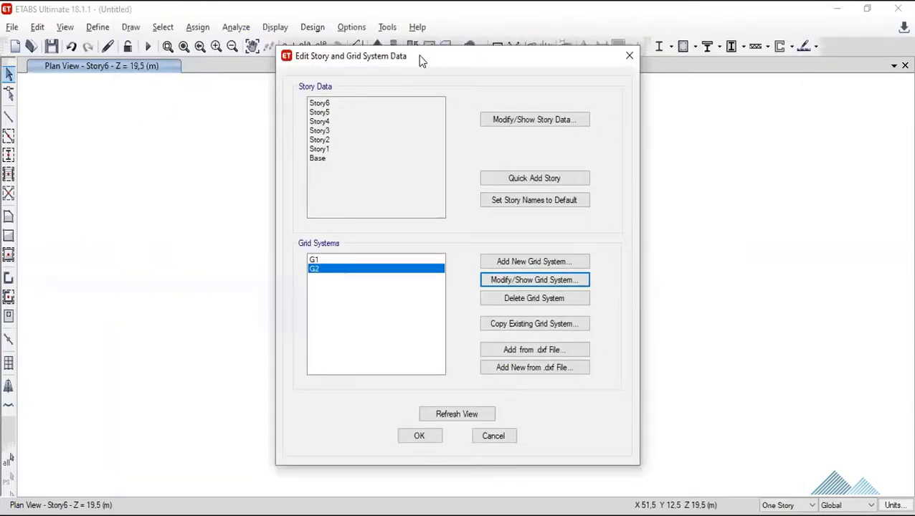
drag(422, 61, 186, 72)
click(222, 426)
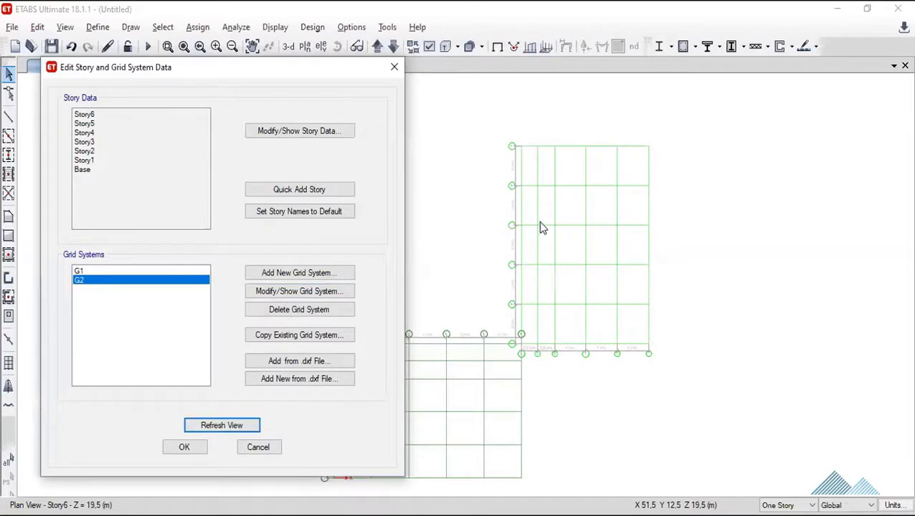
key(Tab)
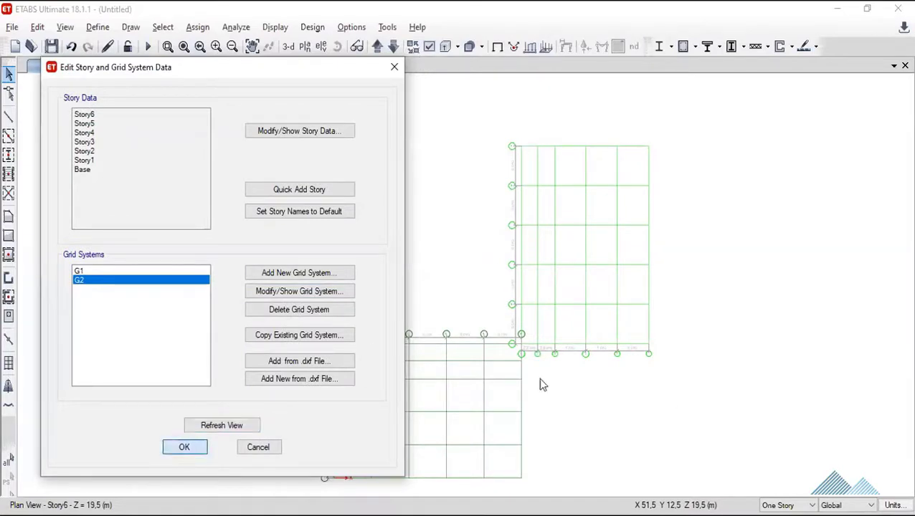
key(Return)
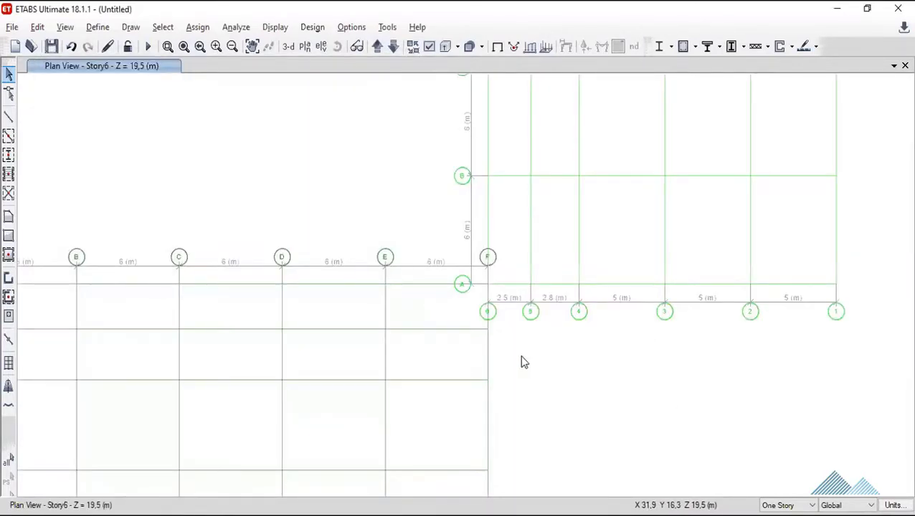
Zoom in on the grid corner, then out until G1 and G2 show in the L layout.
scroll(522, 359, down, 5)
scroll(543, 360, up, 5)
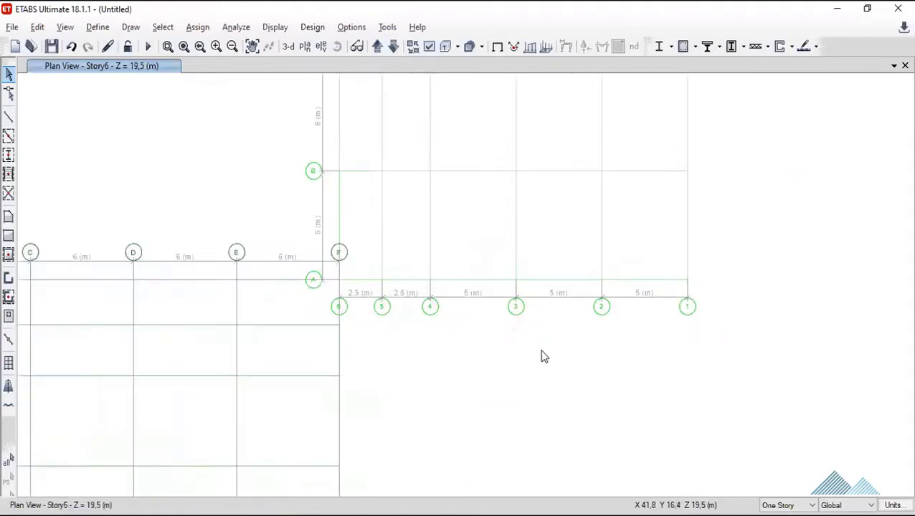
scroll(543, 356, down, 3)
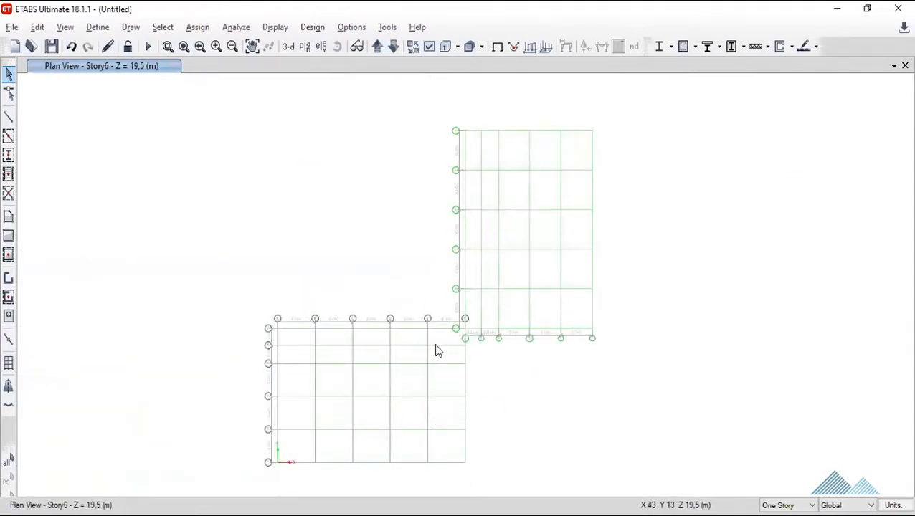
scroll(481, 278, up, 3)
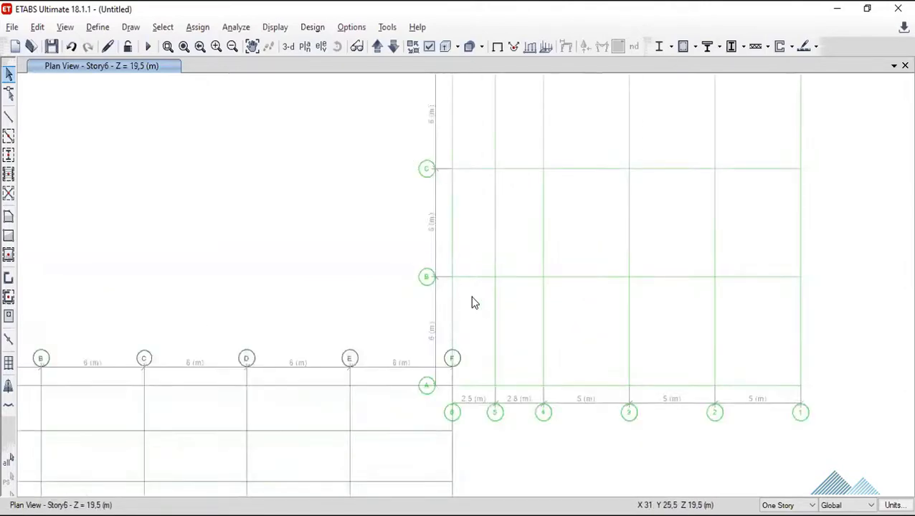
scroll(466, 241, down, 3)
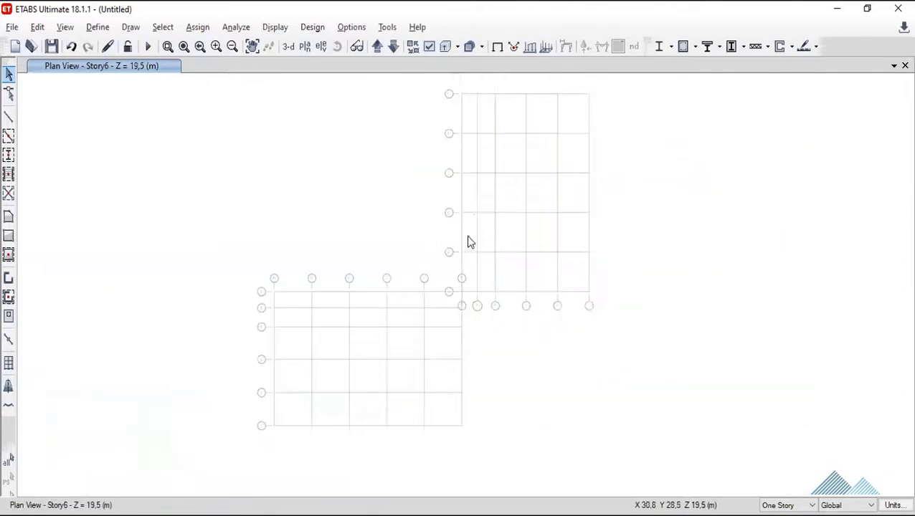
scroll(480, 296, up, 5)
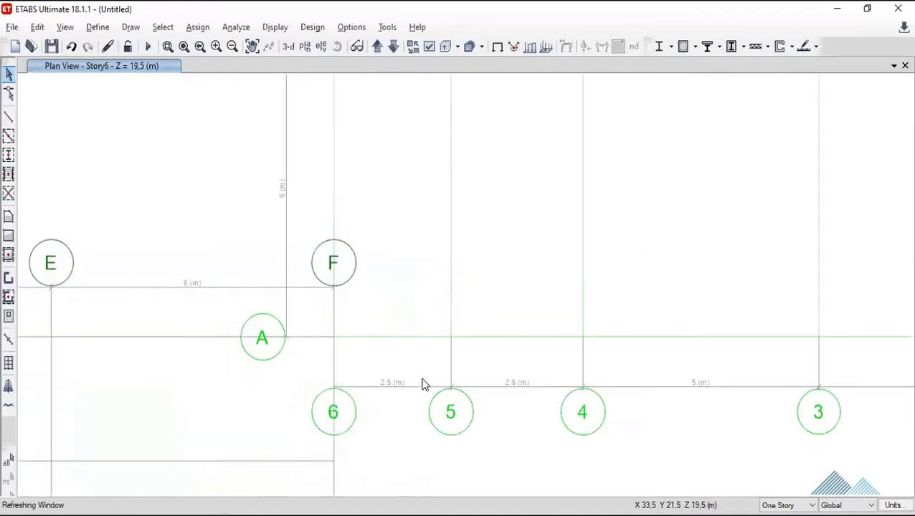
scroll(424, 384, down, 3)
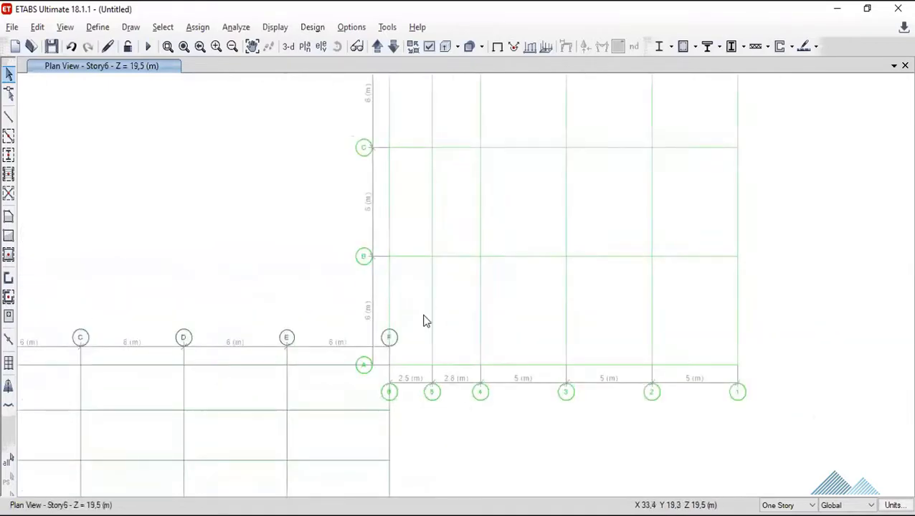
scroll(498, 417, down, 2)
scroll(499, 417, down, 1)
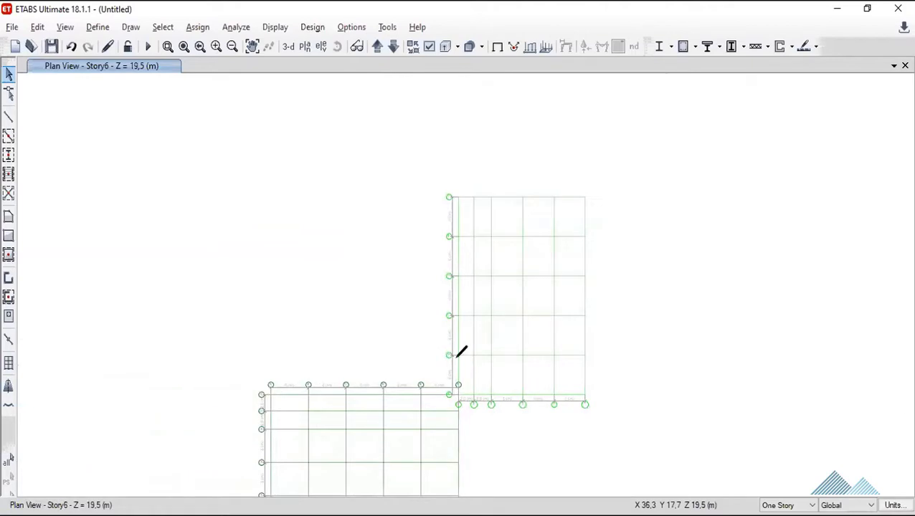
mouse_move(467, 206)
mouse_down()
mouse_move(460, 401)
mouse_move(357, 405)
mouse_up()
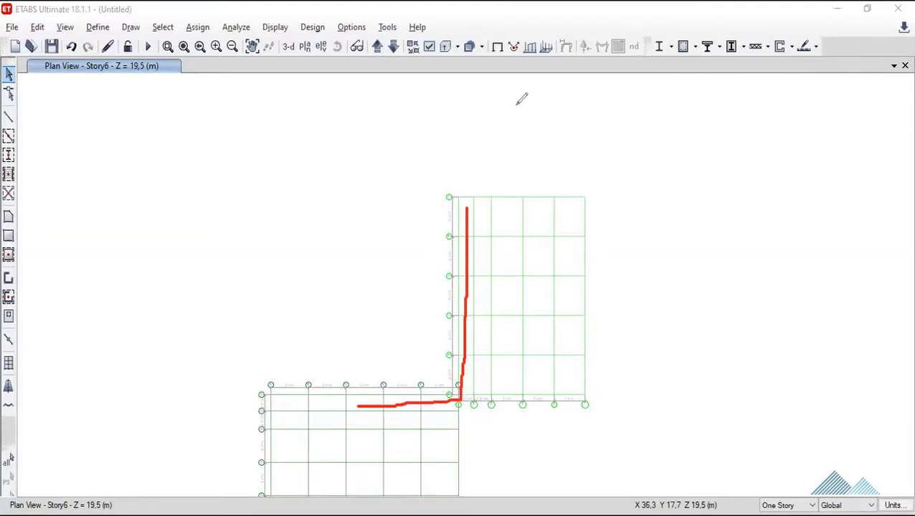
drag(486, 209, 480, 408)
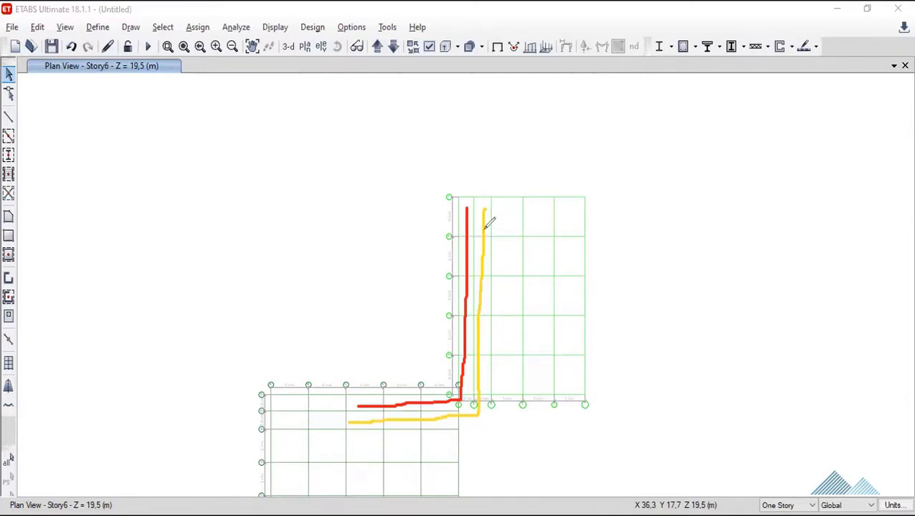
drag(485, 225, 504, 225)
drag(495, 282, 481, 283)
drag(479, 341, 500, 342)
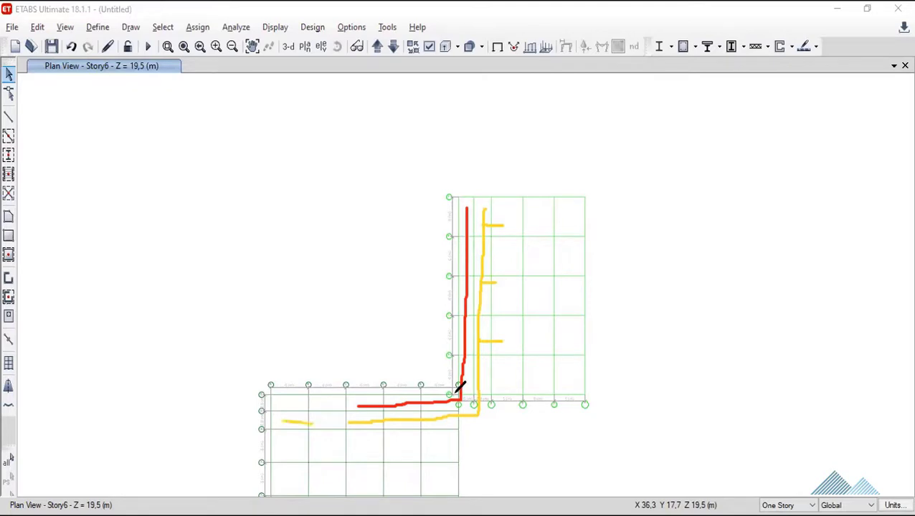
mouse_move(313, 424)
mouse_down()
mouse_move(367, 426)
mouse_move(354, 464)
mouse_up()
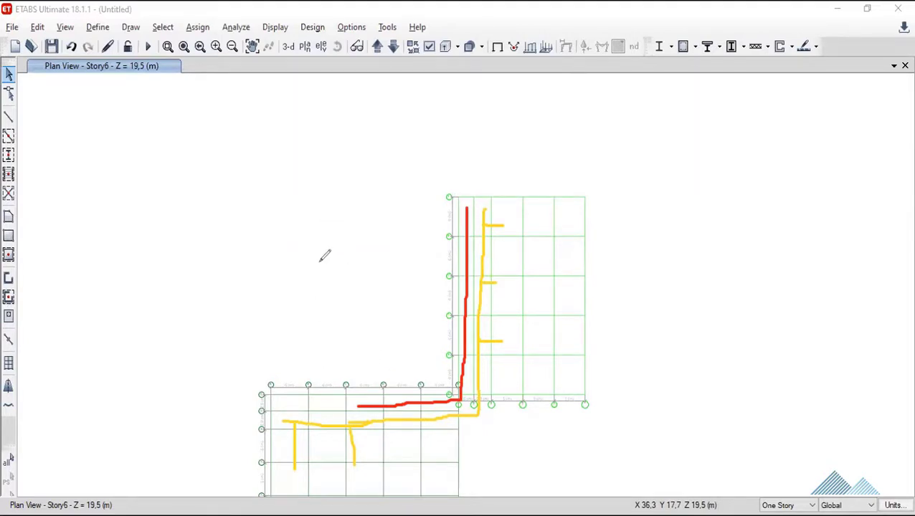
mouse_move(268, 251)
mouse_down()
mouse_move(323, 255)
mouse_move(373, 288)
mouse_move(292, 256)
mouse_move(279, 237)
mouse_up()
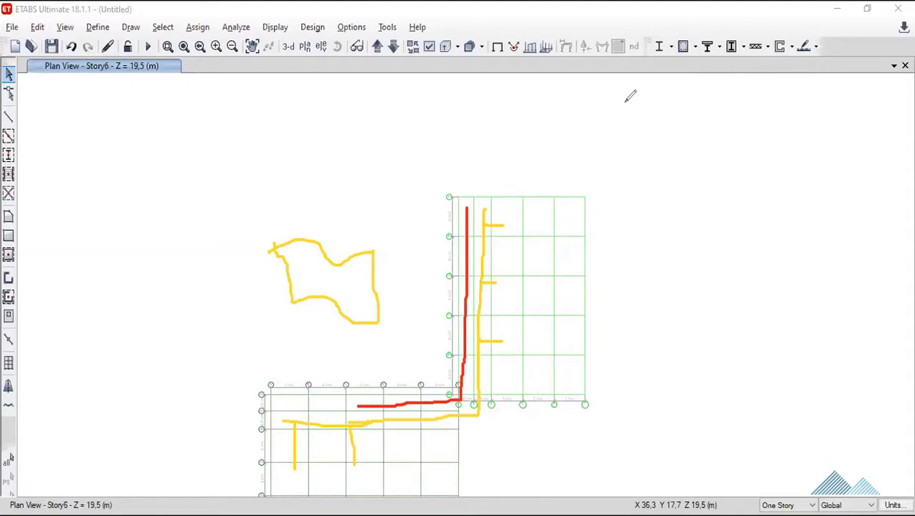
key(e)
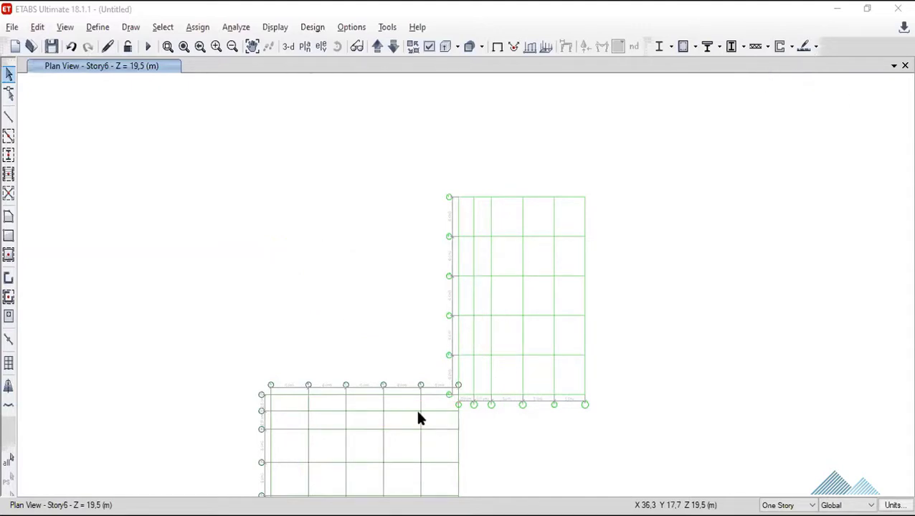
click(252, 46)
drag(485, 358, 509, 248)
scroll(330, 291, up, 3)
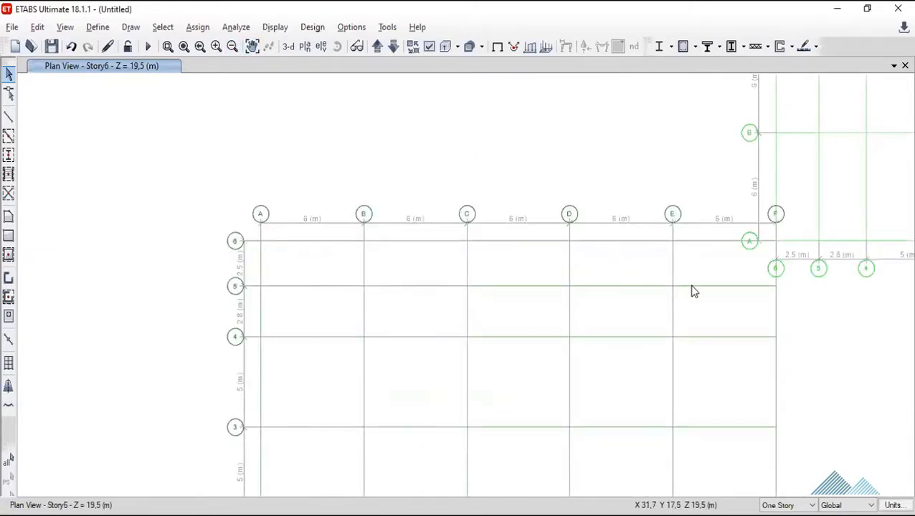
scroll(694, 291, down, 3)
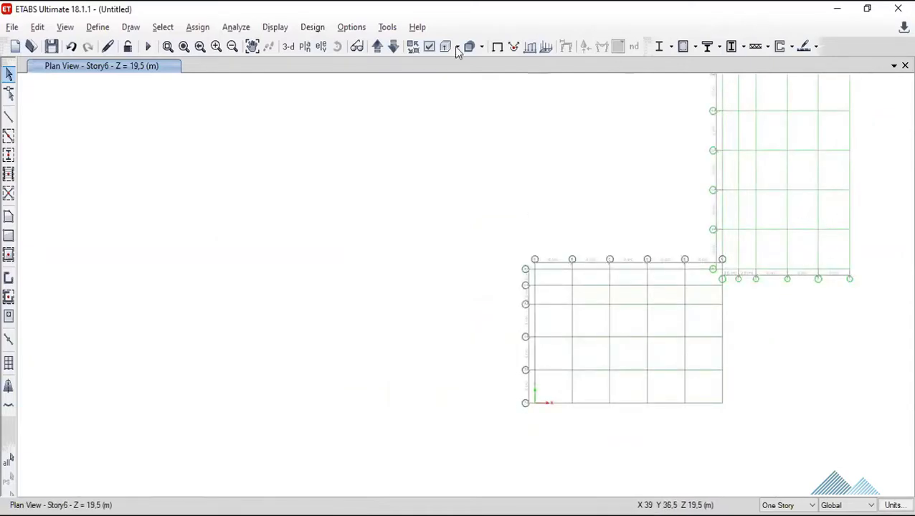
click(252, 46)
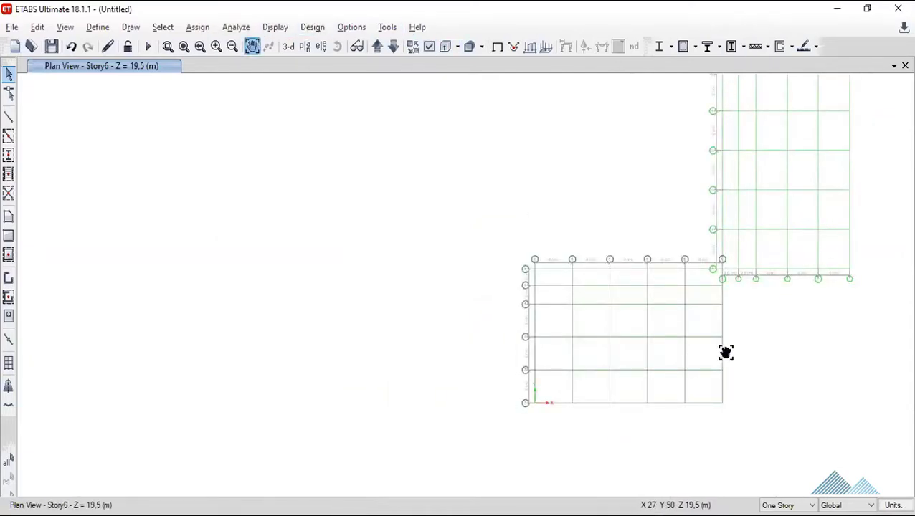
drag(726, 352, 551, 363)
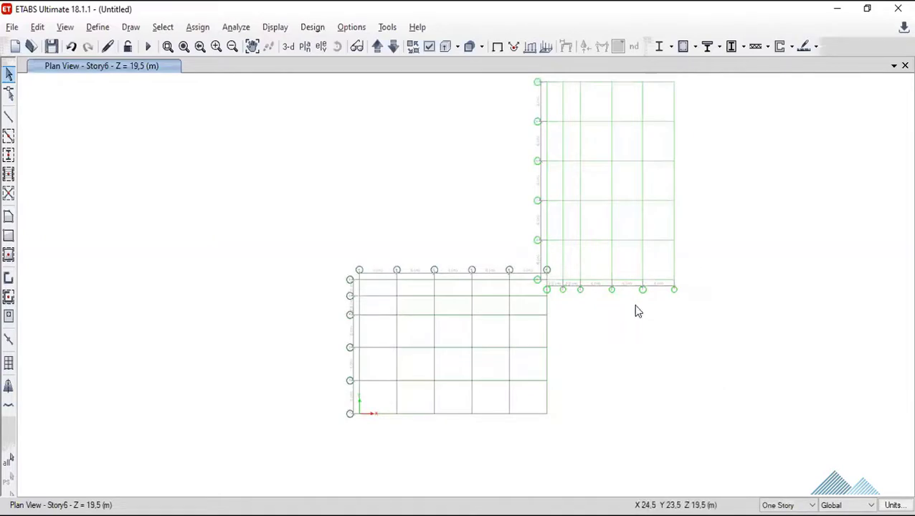
click(252, 46)
drag(575, 318, 521, 322)
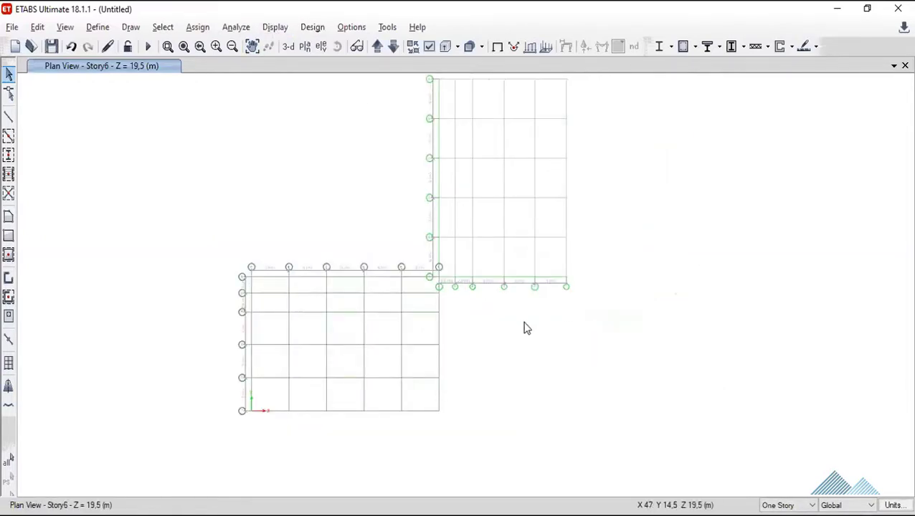
Set the bubble location of G2 Y grid lines 1, 2 and 3 to End.
right_click(524, 306)
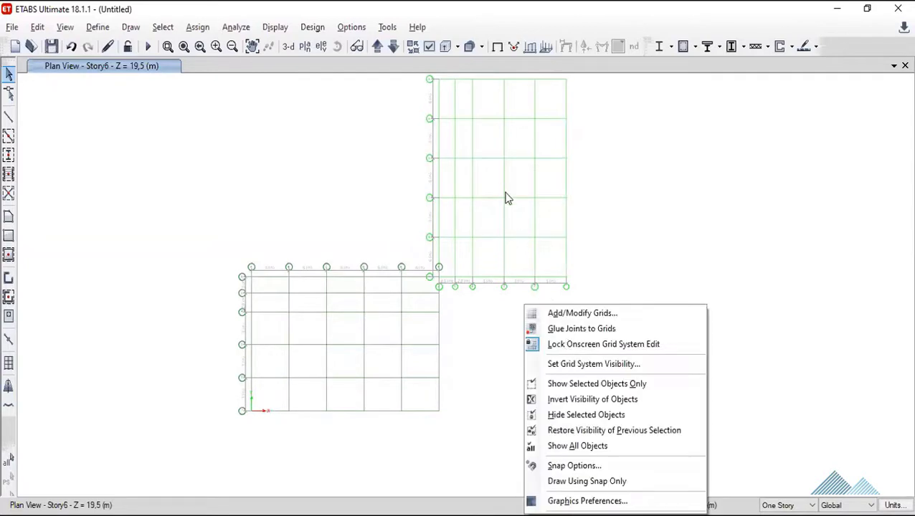
click(619, 312)
click(330, 271)
click(530, 280)
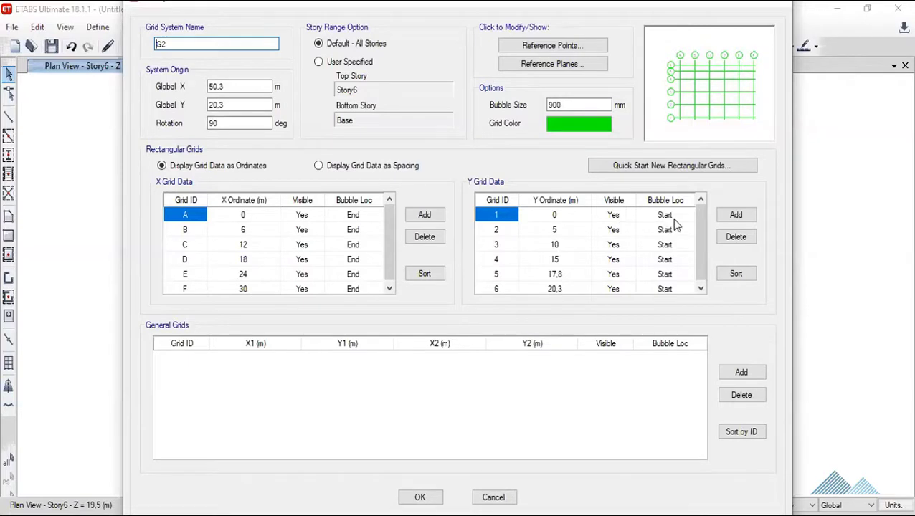
click(673, 217)
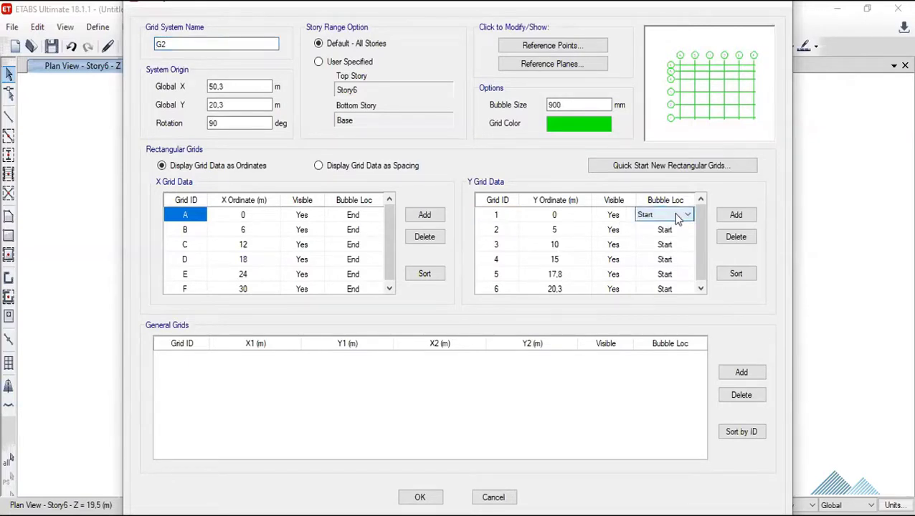
click(677, 217)
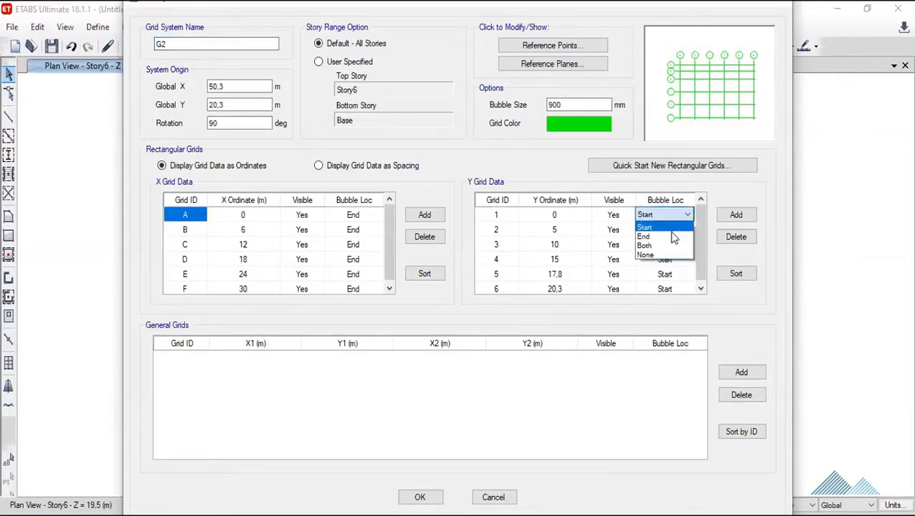
click(674, 238)
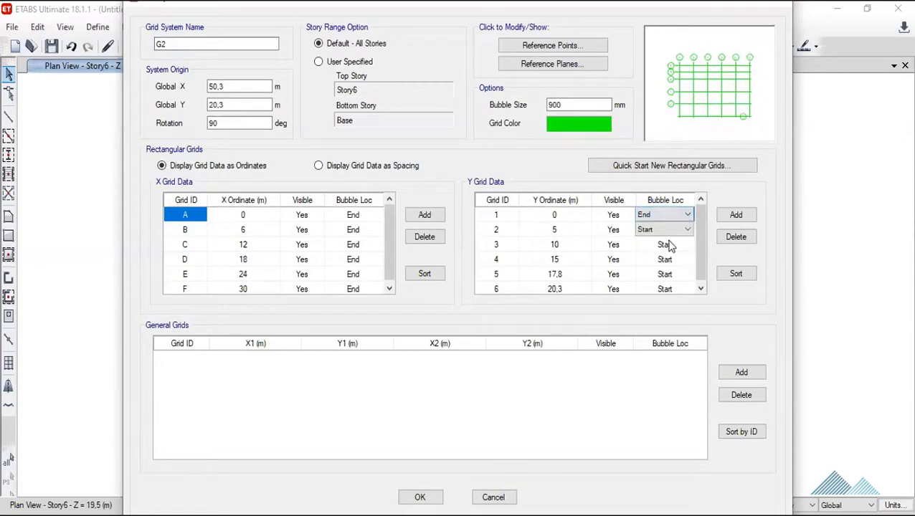
click(665, 230)
click(664, 229)
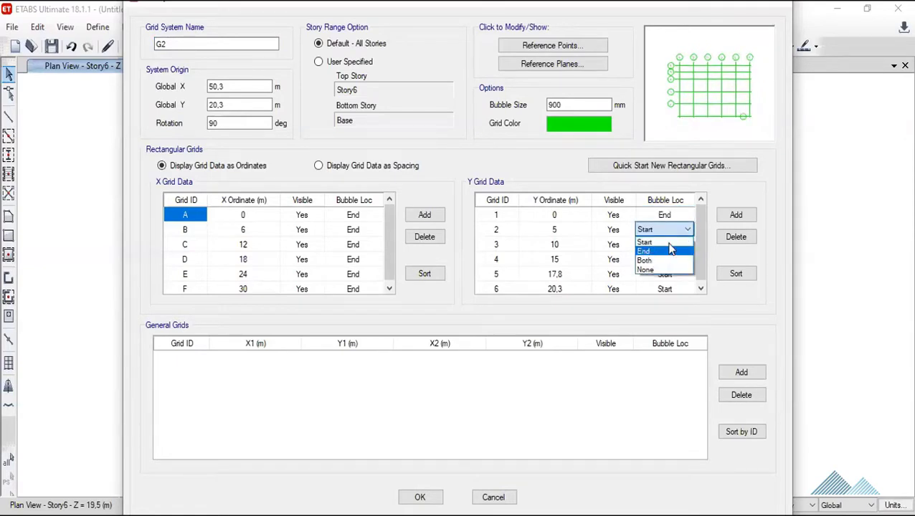
click(664, 252)
click(665, 244)
click(665, 244)
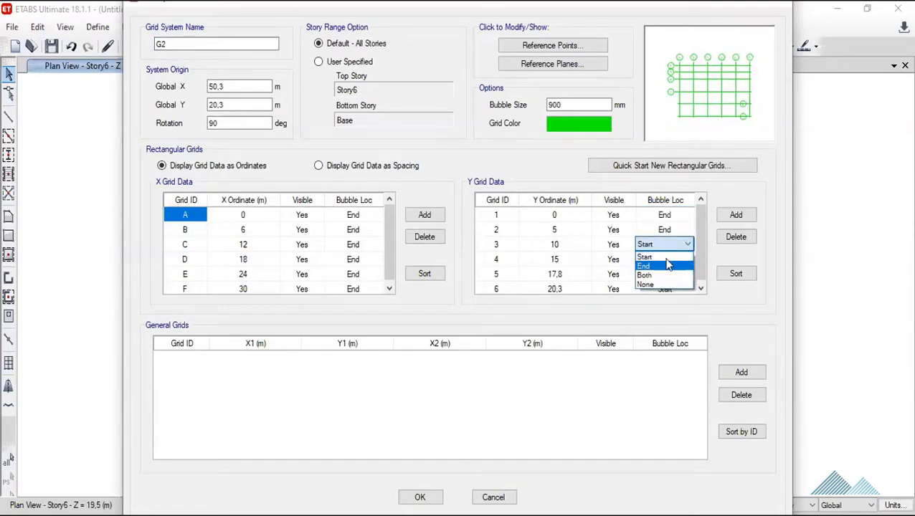
click(668, 265)
Set Y grid lines 4, 5 and 6 bubbles to End, confirm and refresh the plan.
click(665, 259)
click(665, 258)
click(667, 280)
click(661, 274)
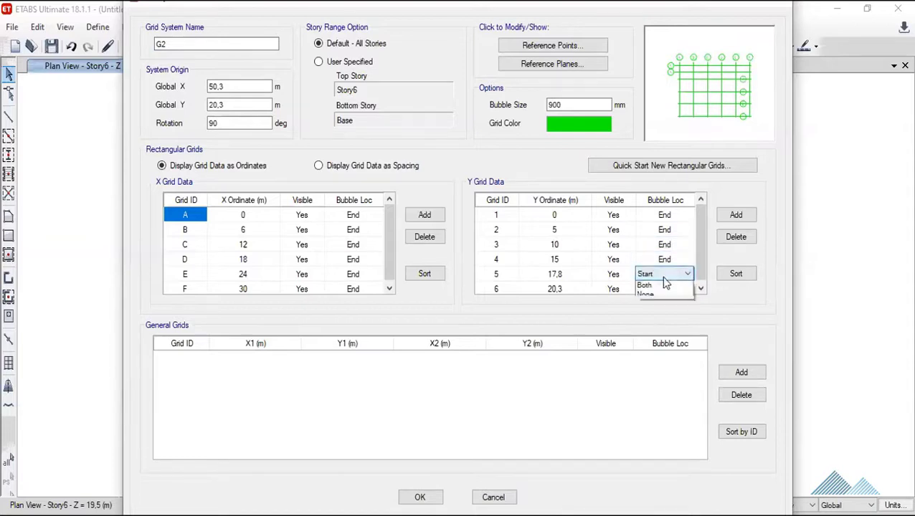
click(661, 273)
click(658, 302)
click(663, 289)
click(662, 289)
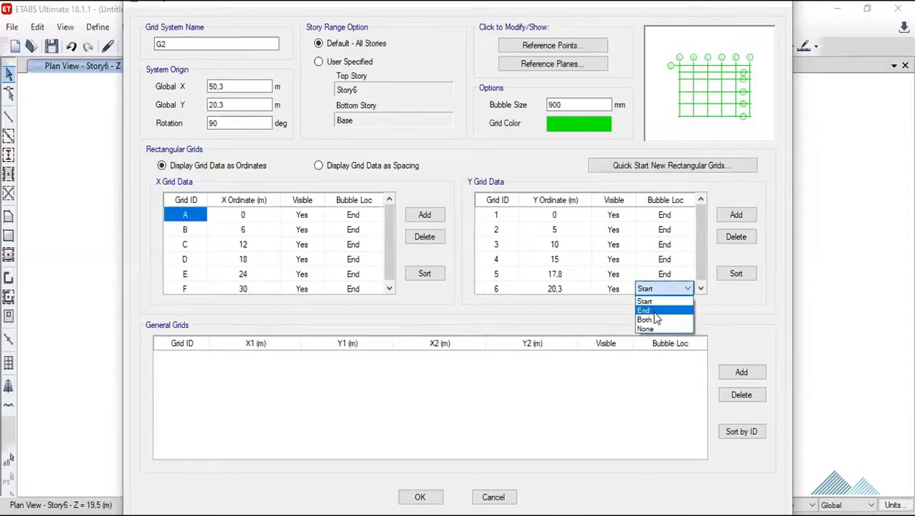
click(653, 311)
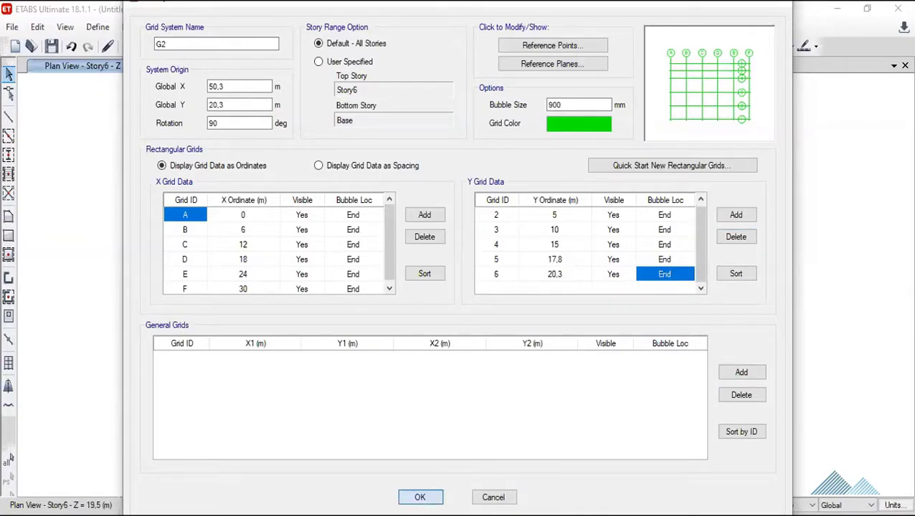
click(420, 497)
click(457, 413)
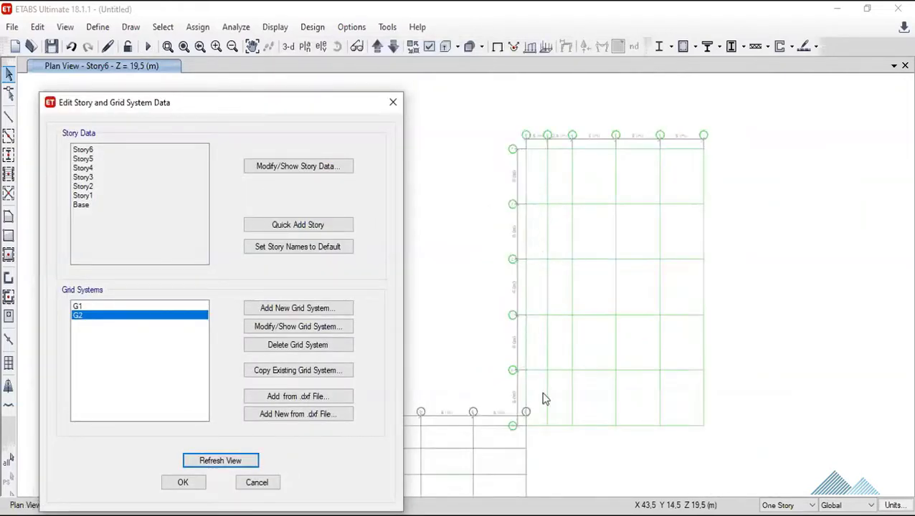
Close the grid editor and pan the plan until G1 and G2 are centred.
scroll(543, 399, up, 1)
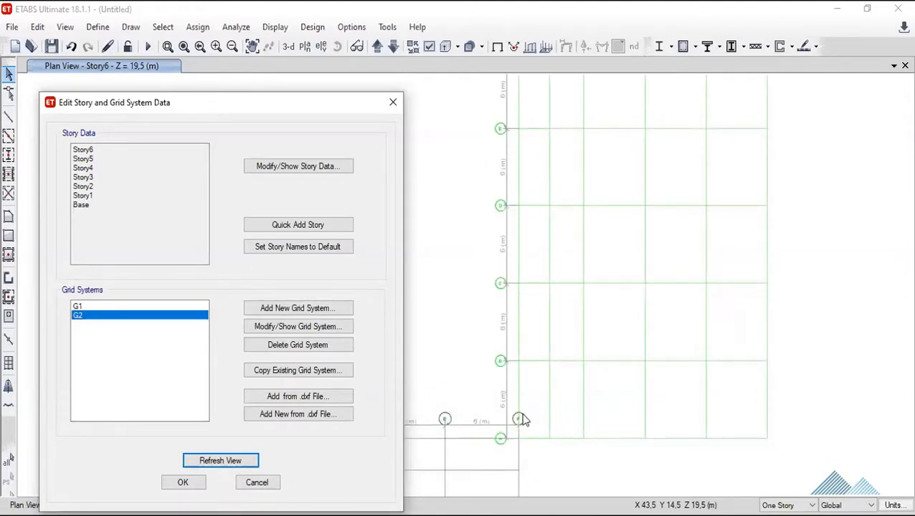
scroll(517, 377, down, 1)
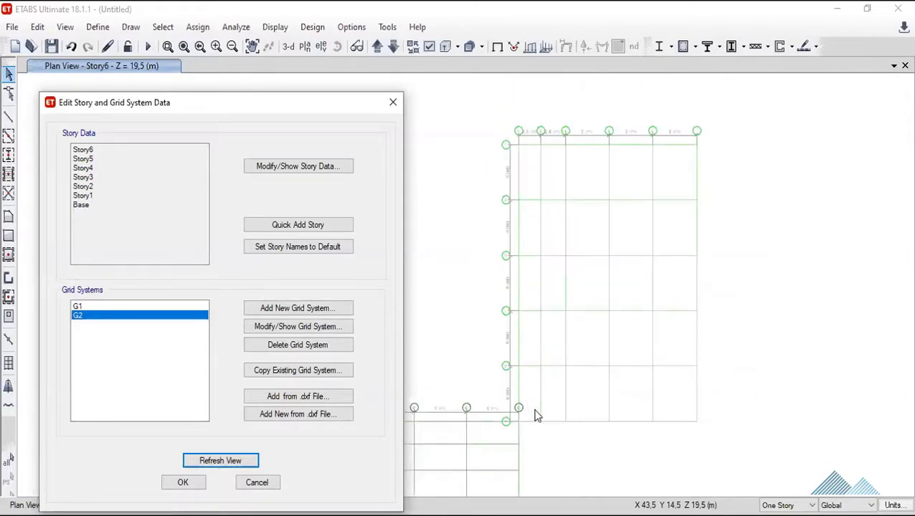
scroll(535, 415, down, 1)
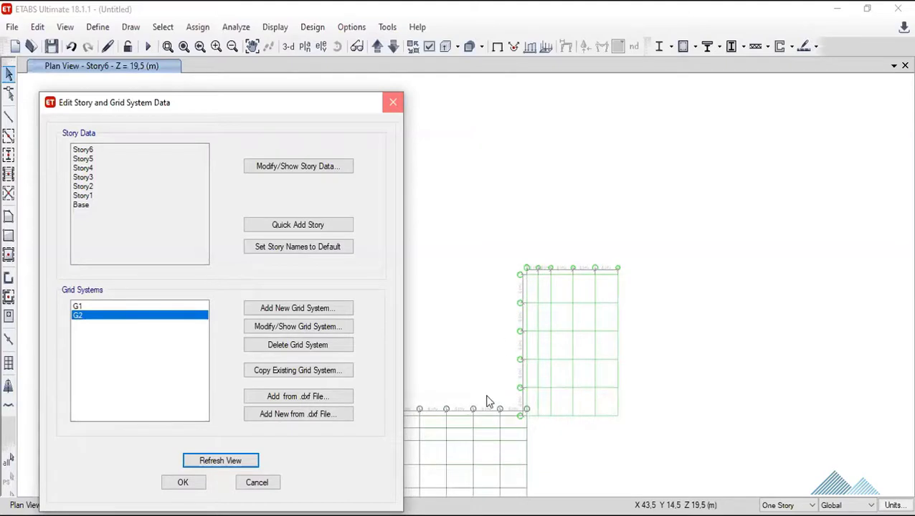
key(Escape)
click(214, 47)
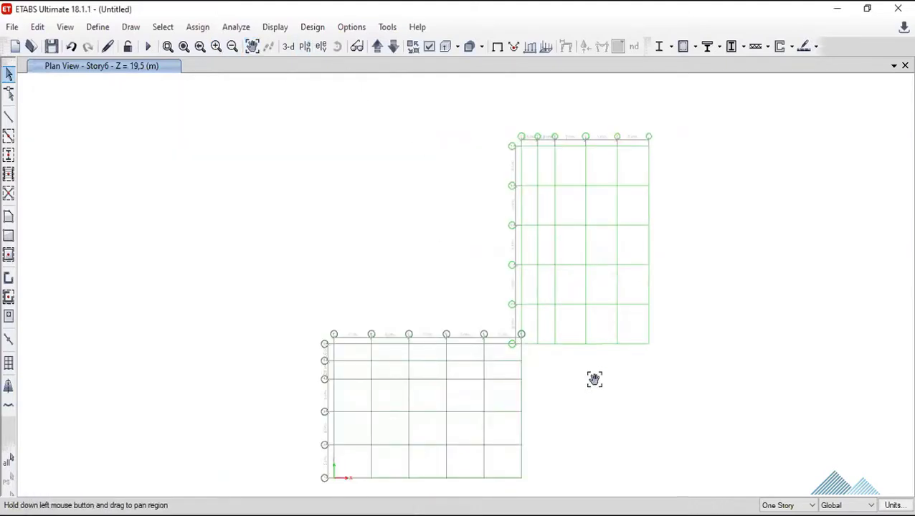
drag(595, 380, 527, 233)
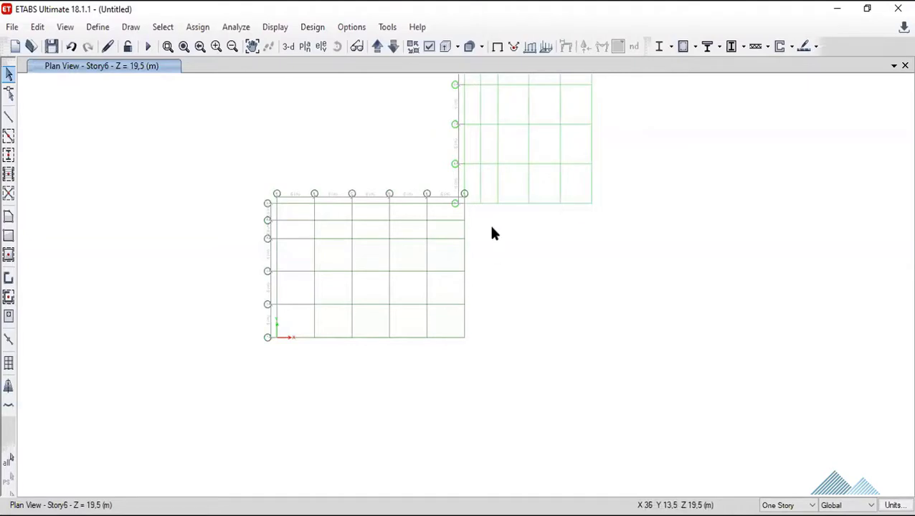
scroll(333, 193, up, 10)
scroll(332, 193, down, 5)
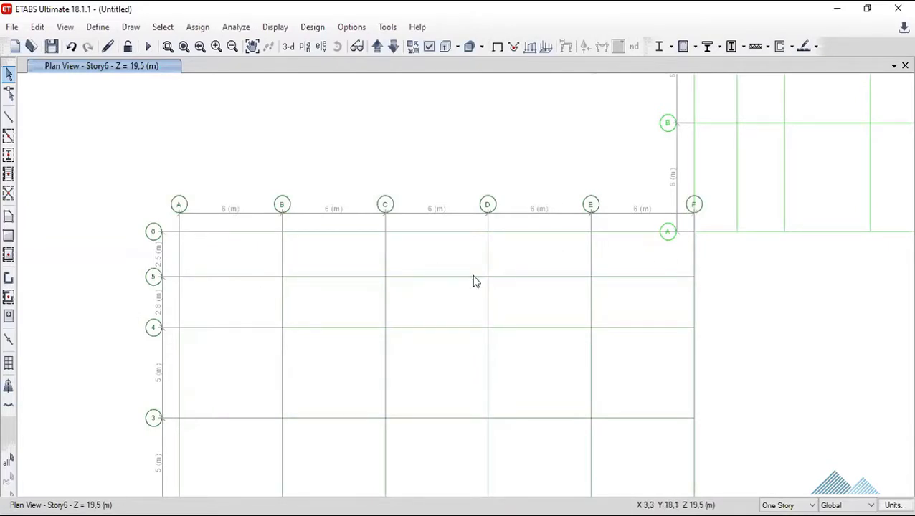
scroll(738, 259, down, 4)
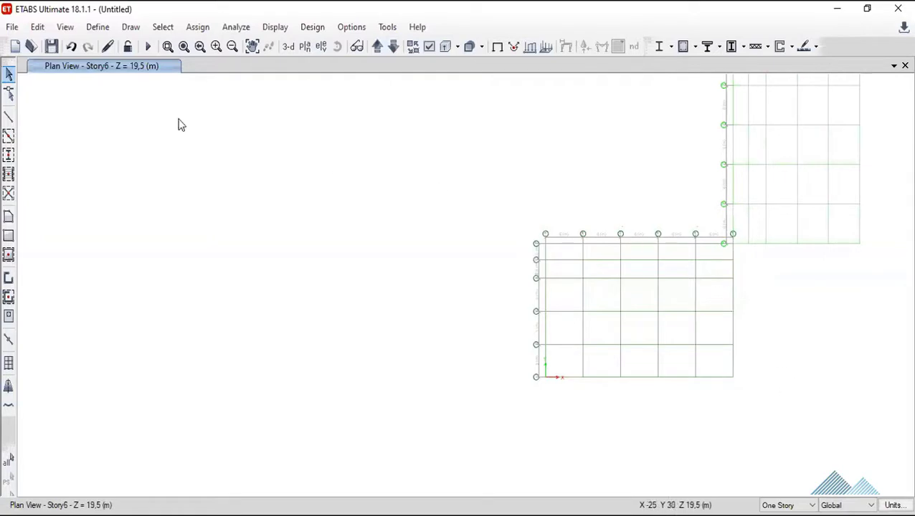
click(252, 46)
drag(776, 353, 537, 295)
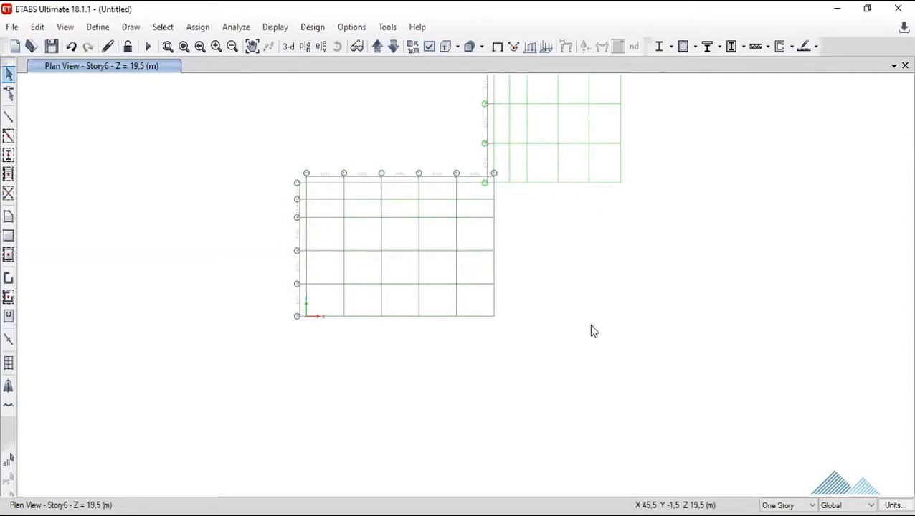
Add a new grid system G3 through Add/Modify Grids and make it cylindrical.
right_click(618, 334)
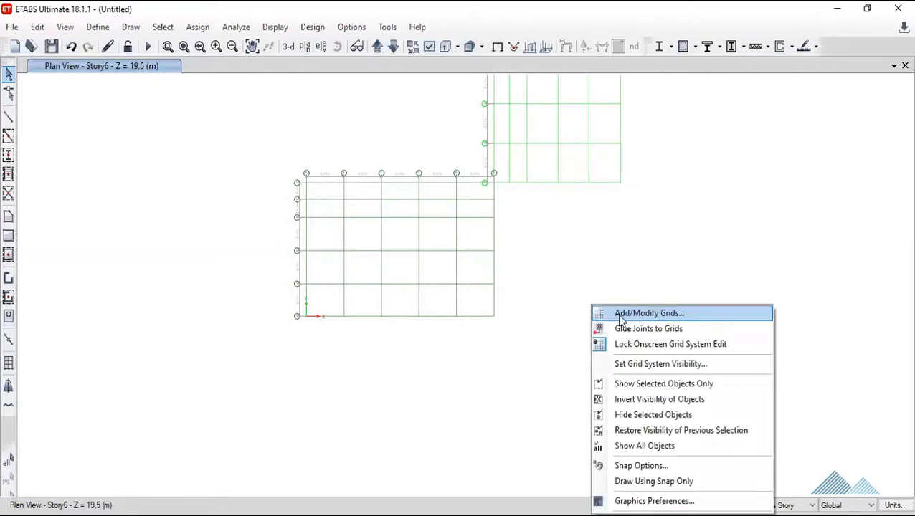
click(621, 316)
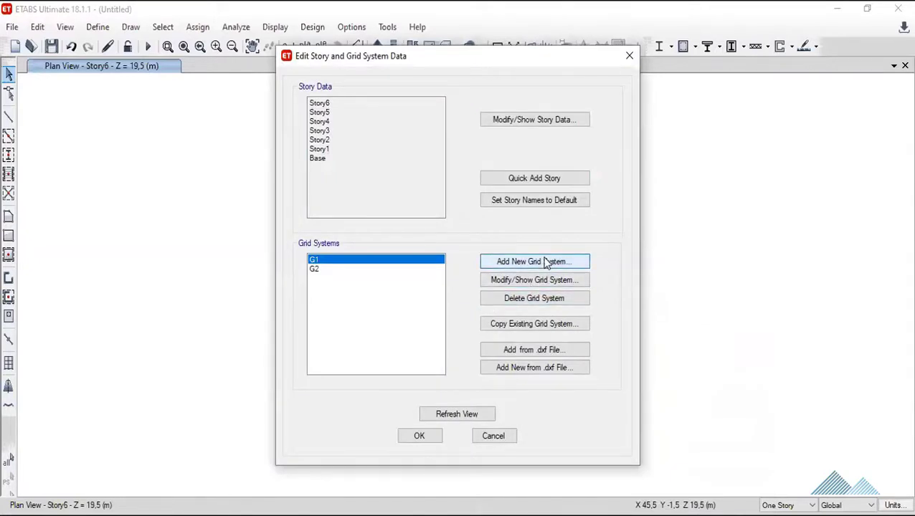
click(547, 262)
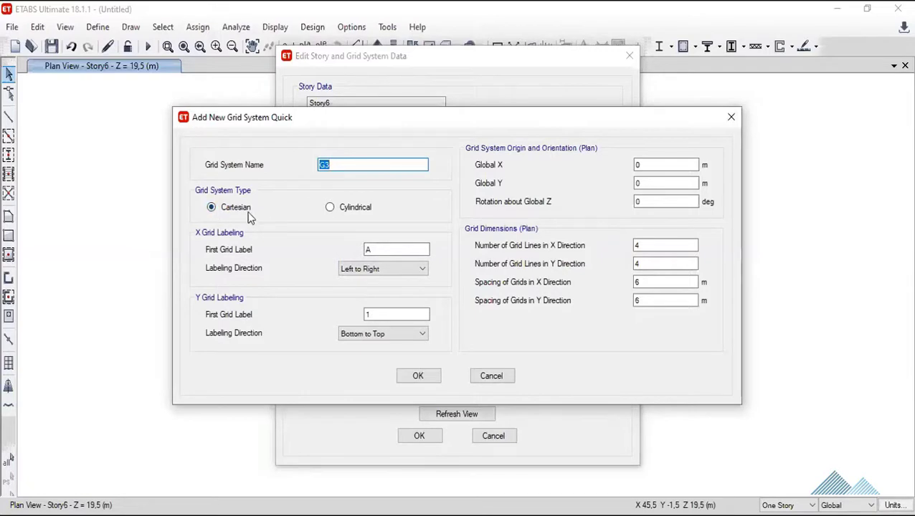
click(347, 214)
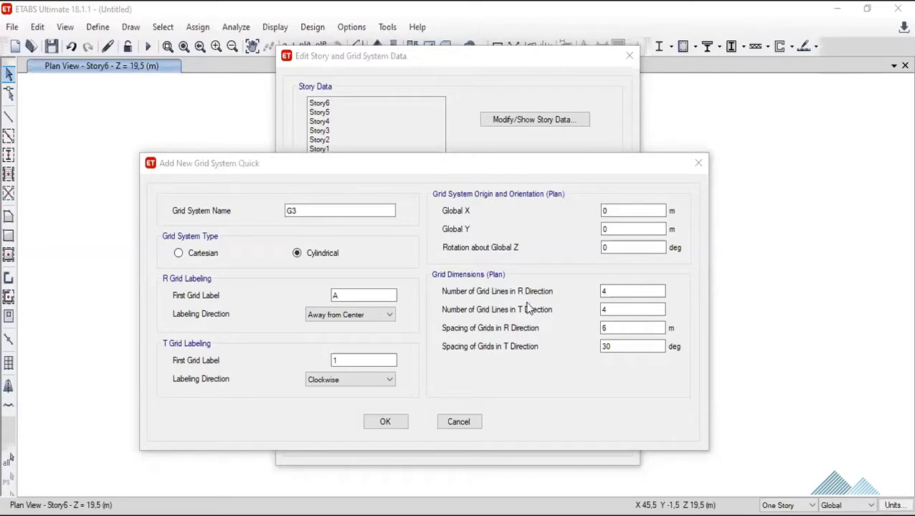
click(626, 328)
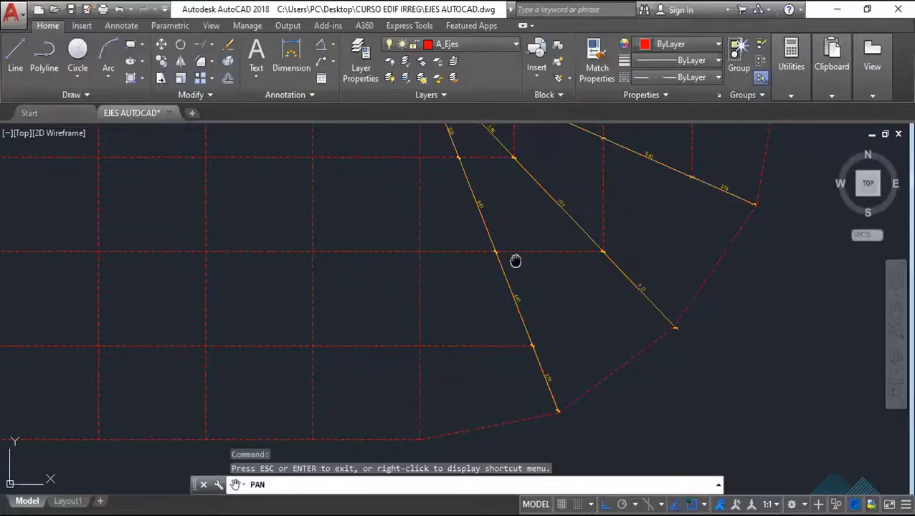
Pan and zoom AutoCAD onto the fan of radial axes beside the rectangular grid.
drag(516, 259, 439, 381)
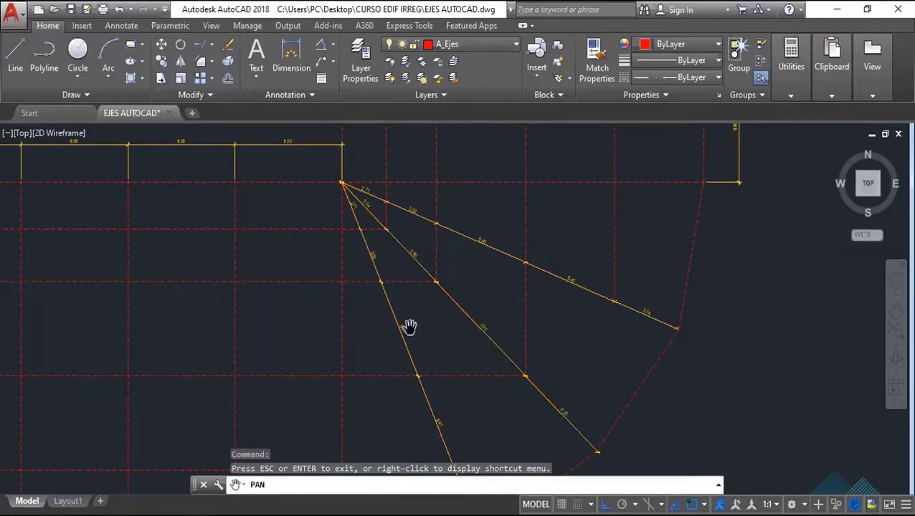
scroll(469, 327, up, 3)
scroll(474, 331, down, 3)
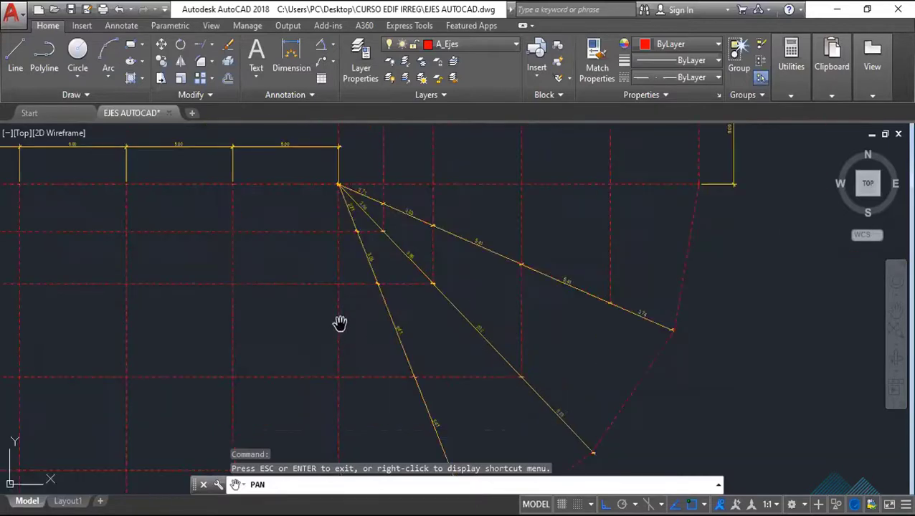
scroll(358, 390, down, 2)
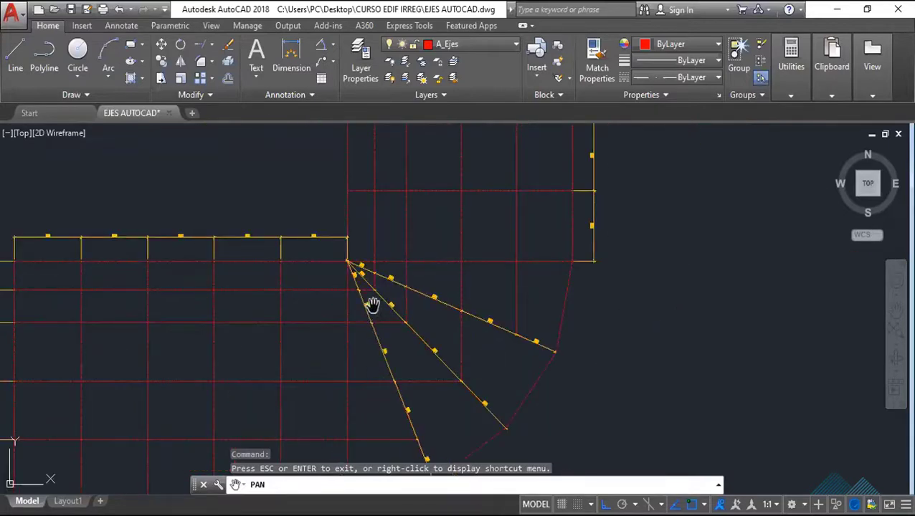
mouse_move(409, 352)
mouse_down()
mouse_move(395, 266)
mouse_move(466, 317)
mouse_move(334, 311)
mouse_up()
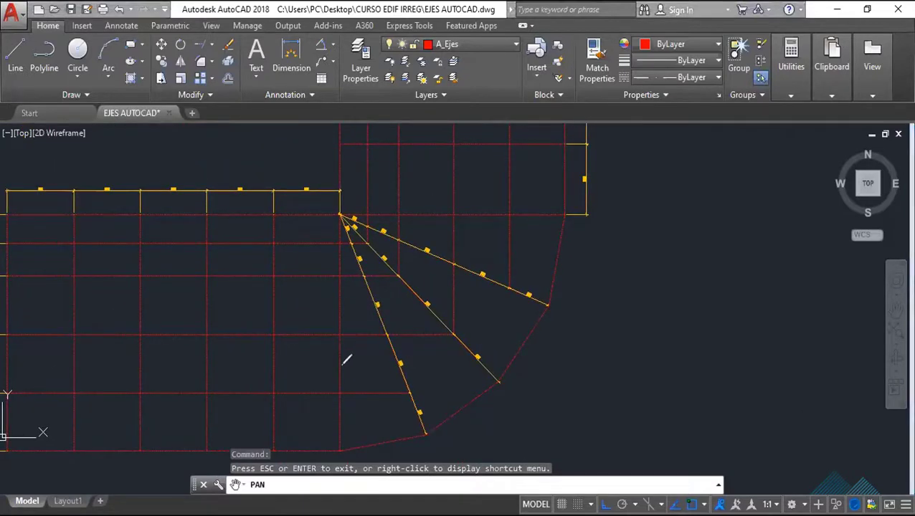
Sketch the grid edges and five rings across the radial axes, then clear the marks.
drag(339, 299, 338, 370)
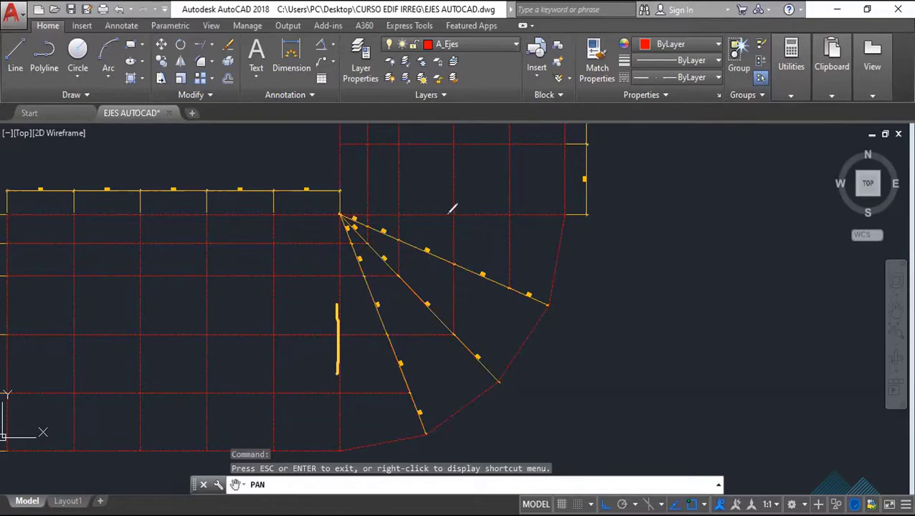
drag(445, 214, 487, 216)
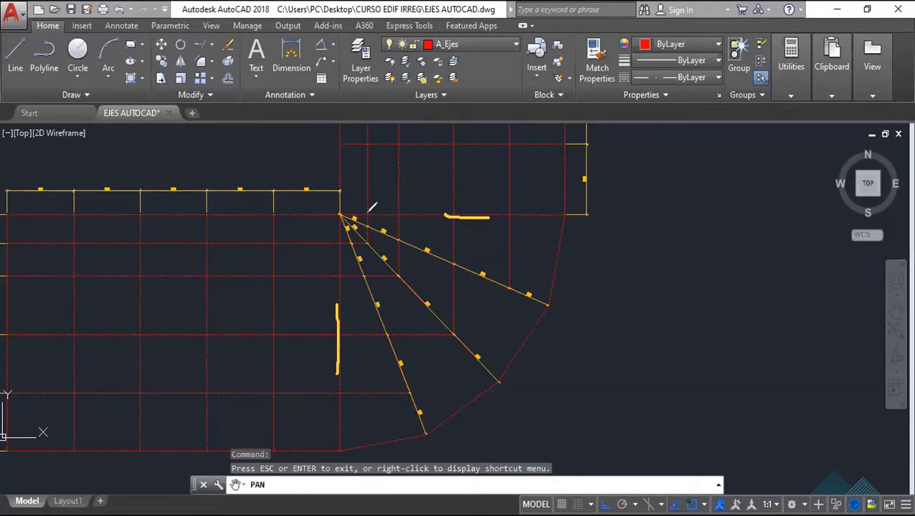
mouse_move(367, 212)
mouse_down()
mouse_move(358, 243)
mouse_move(344, 248)
mouse_up()
mouse_move(396, 214)
mouse_down()
mouse_move(388, 250)
mouse_move(347, 274)
mouse_up()
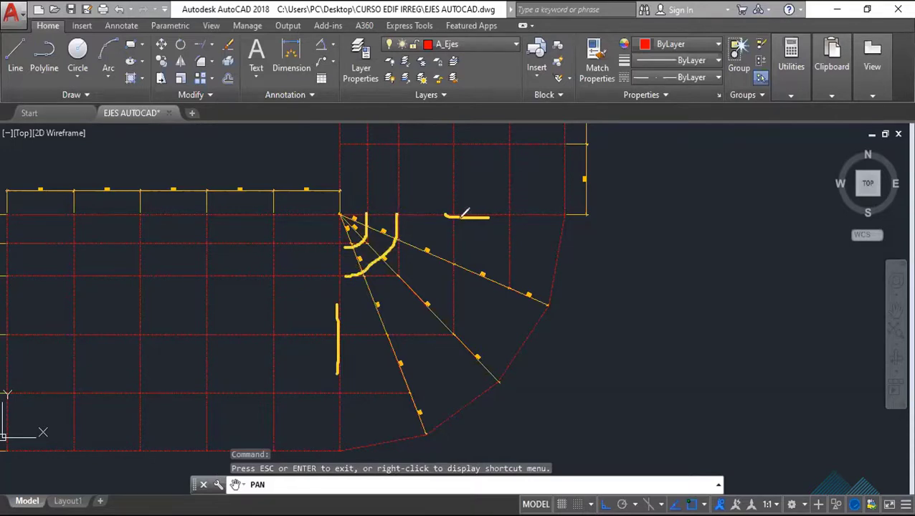
mouse_move(455, 216)
mouse_down()
mouse_move(443, 292)
mouse_move(358, 340)
mouse_up()
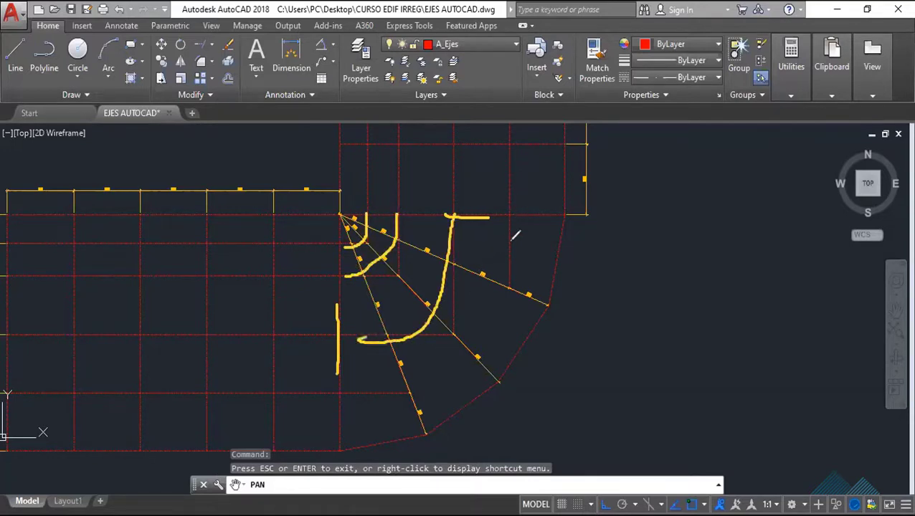
mouse_move(512, 220)
mouse_down()
mouse_move(446, 363)
mouse_move(346, 390)
mouse_up()
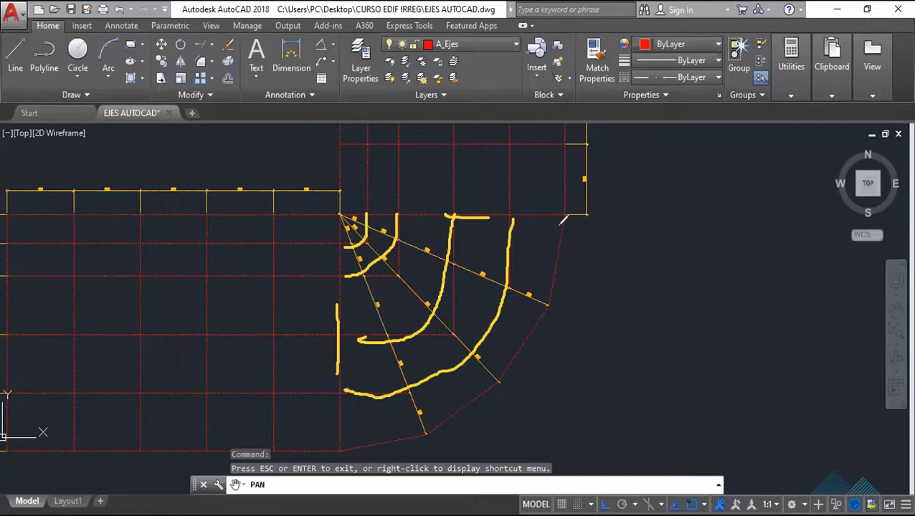
mouse_move(562, 217)
mouse_down()
mouse_move(511, 357)
mouse_move(444, 409)
mouse_move(378, 432)
mouse_up()
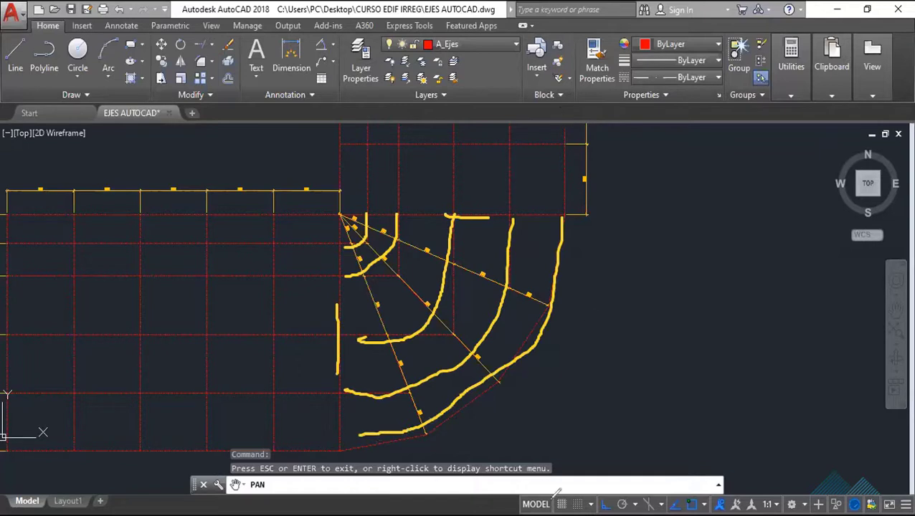
key(e)
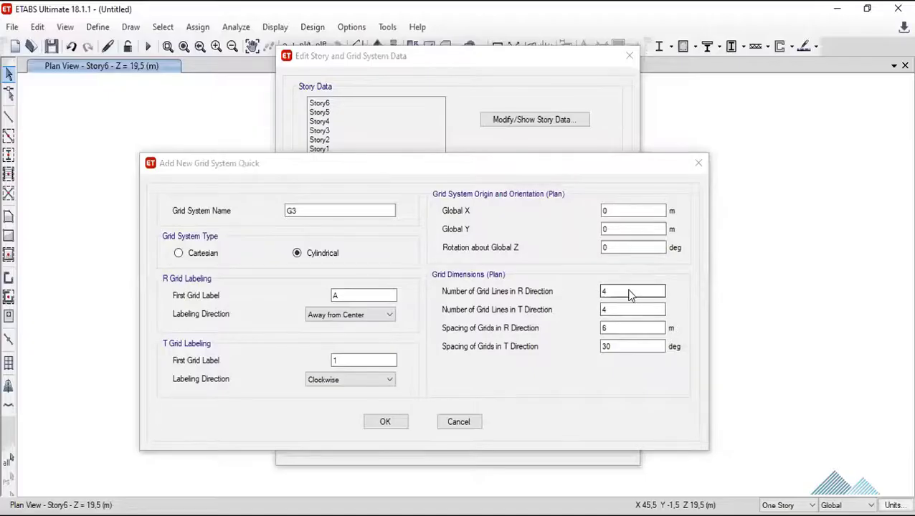
Give the cylindrical G3 grid 5 grid lines in R and 5 in T.
text(5)
key(Tab)
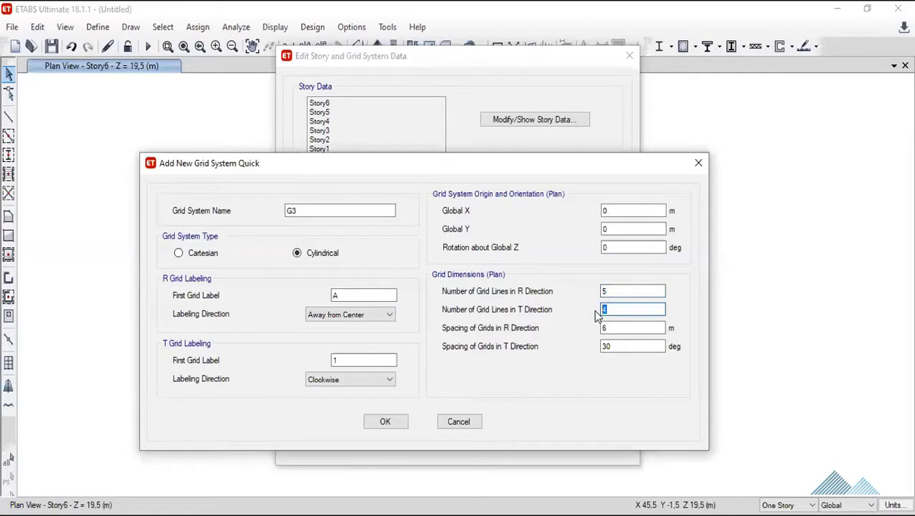
text(5)
click(624, 328)
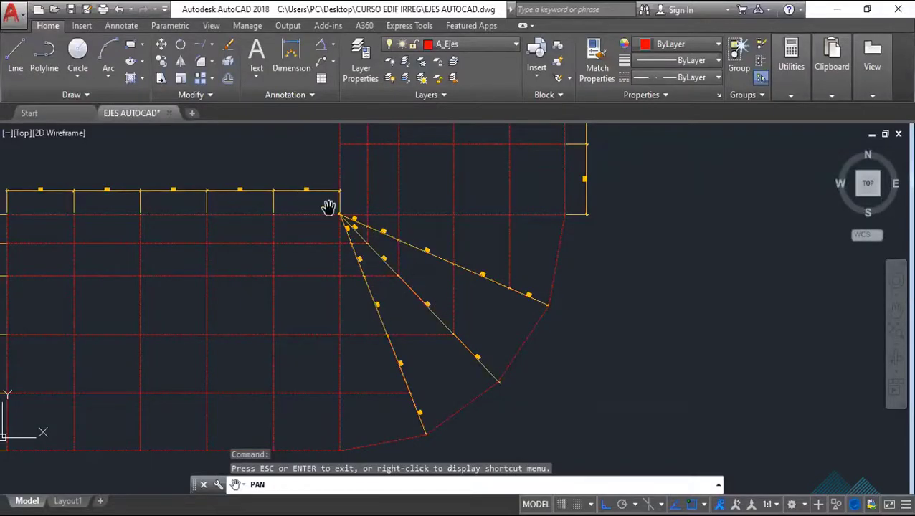
Add a 90° angular dimension between two radial axes meeting at the fan apex.
key(Escape)
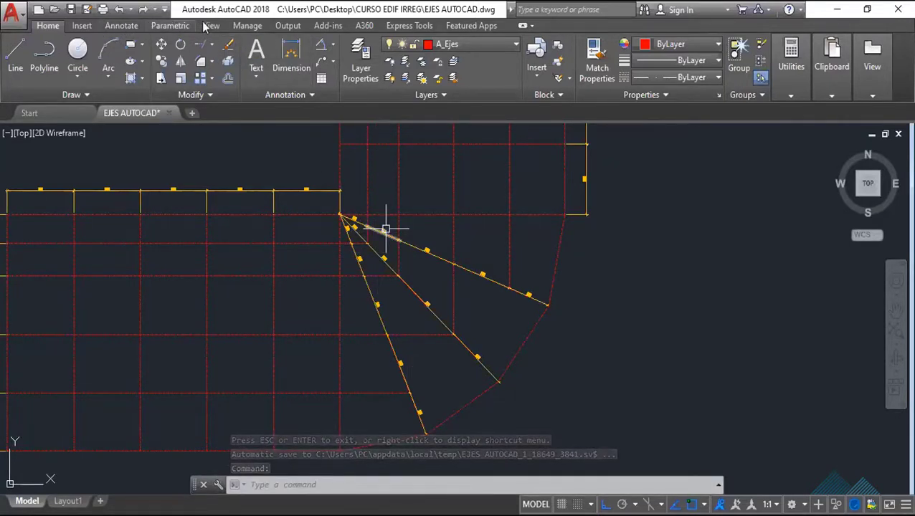
click(123, 26)
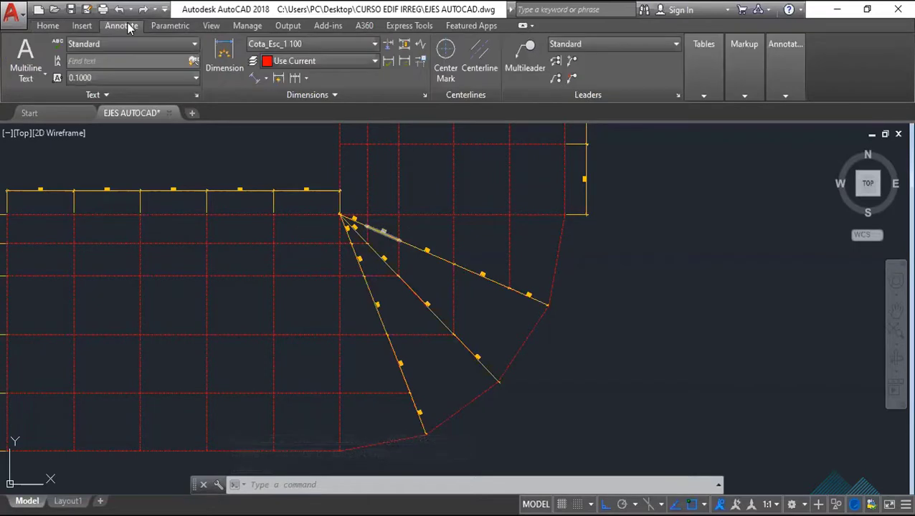
click(266, 79)
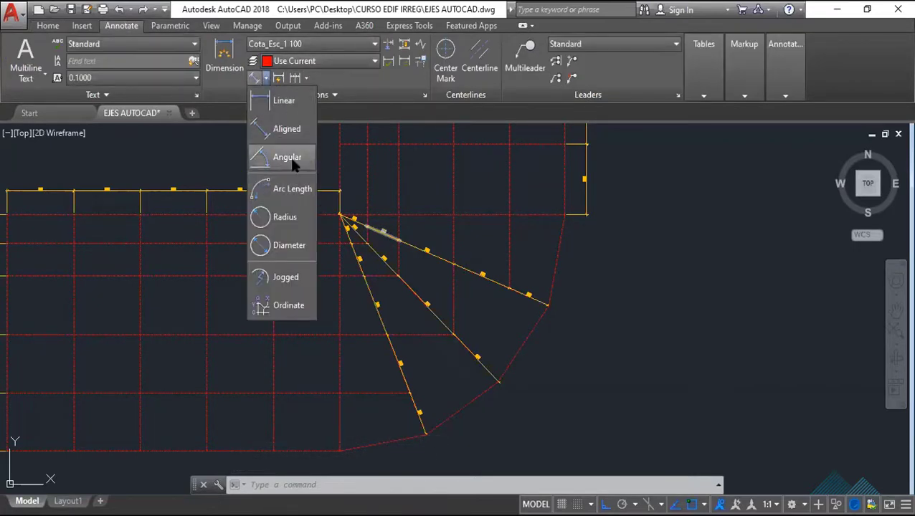
click(265, 79)
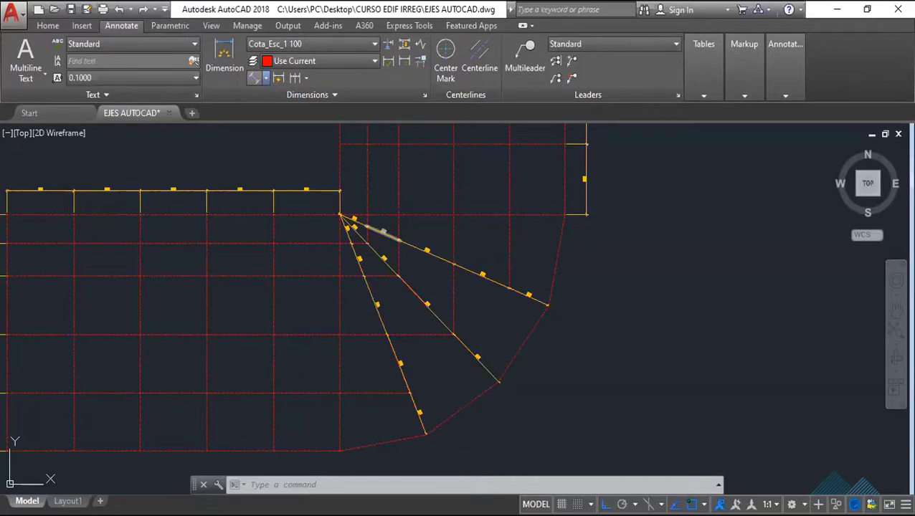
click(384, 233)
scroll(419, 300, up, 5)
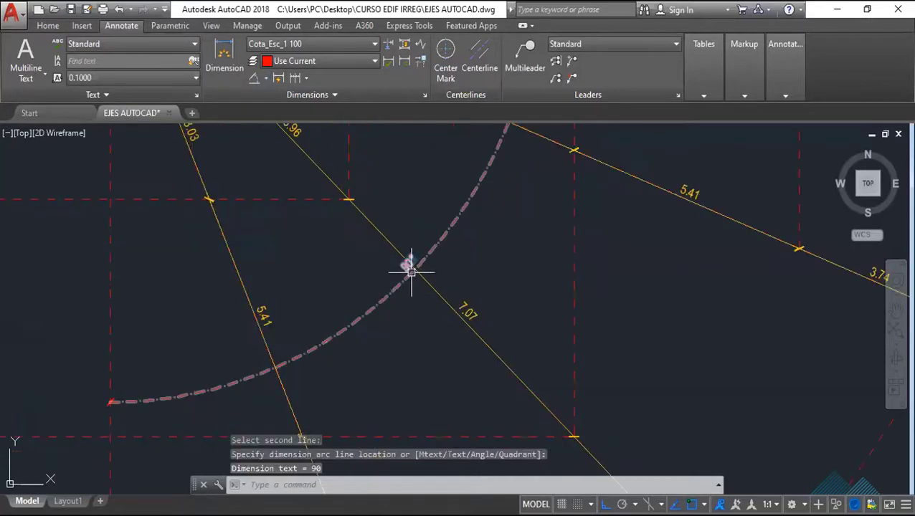
scroll(409, 271, down, 2)
scroll(423, 267, down, 1)
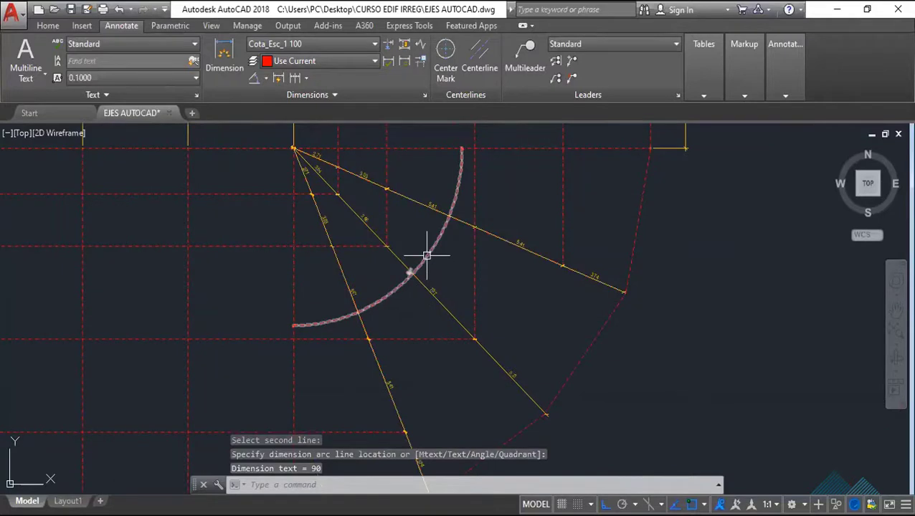
click(426, 257)
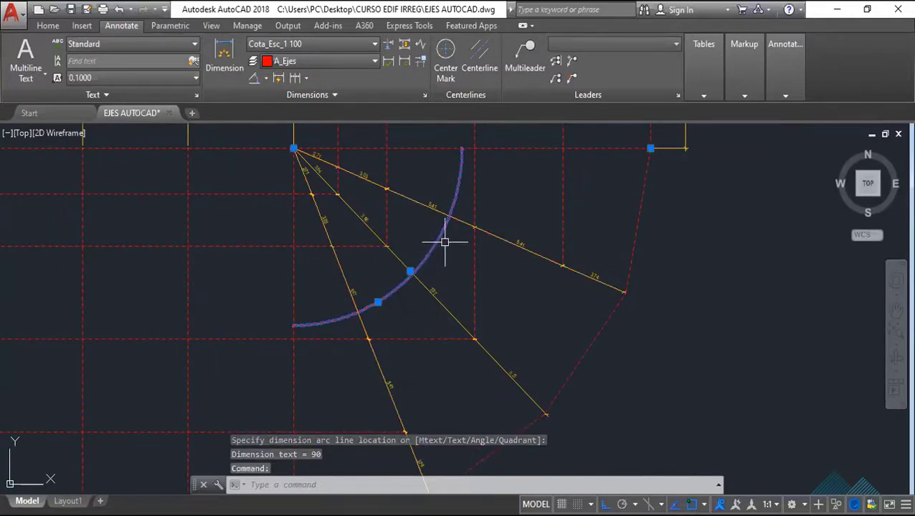
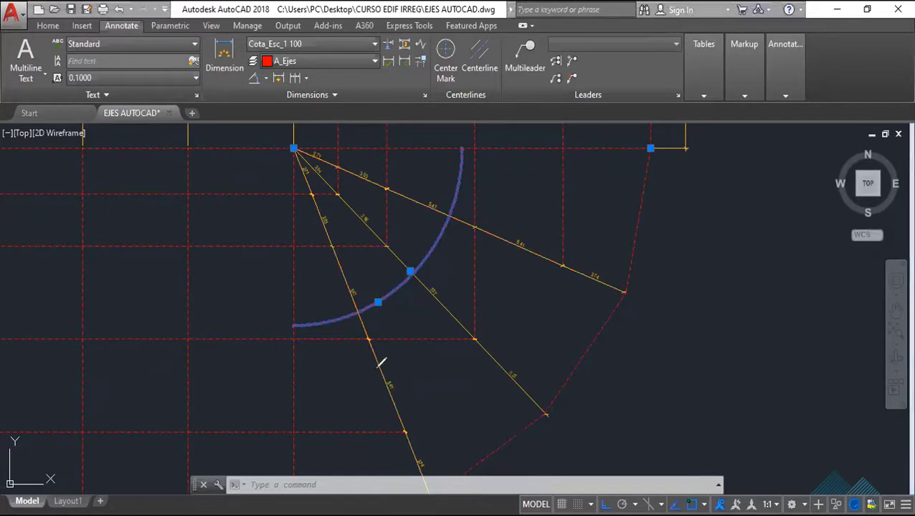
Sketch over the four radial axes with the screen pen, then clear the marks.
drag(375, 369, 284, 392)
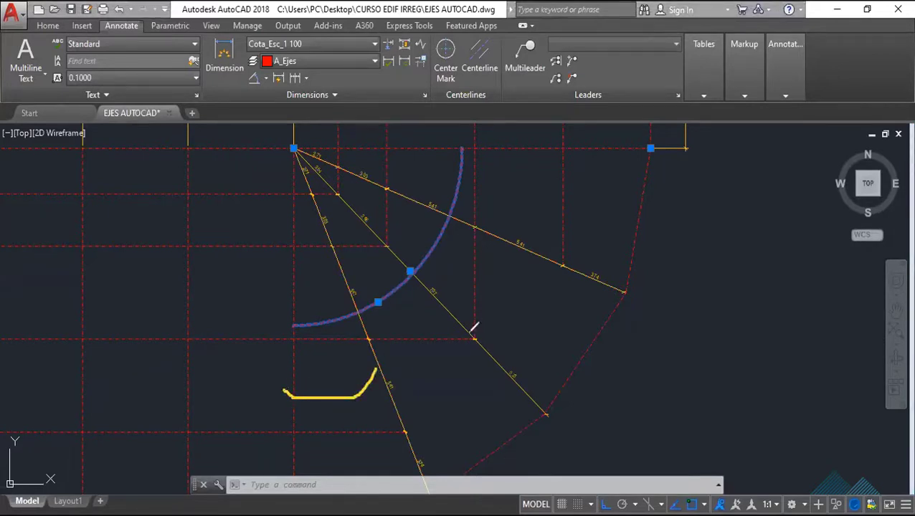
drag(467, 332, 390, 385)
drag(532, 257, 481, 348)
mouse_move(523, 149)
mouse_down()
mouse_move(535, 228)
mouse_move(527, 252)
mouse_up()
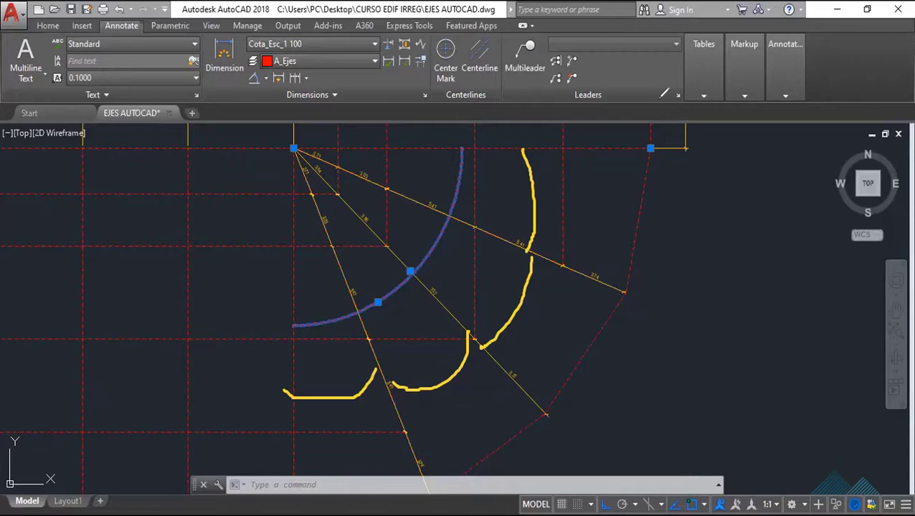
key(Escape)
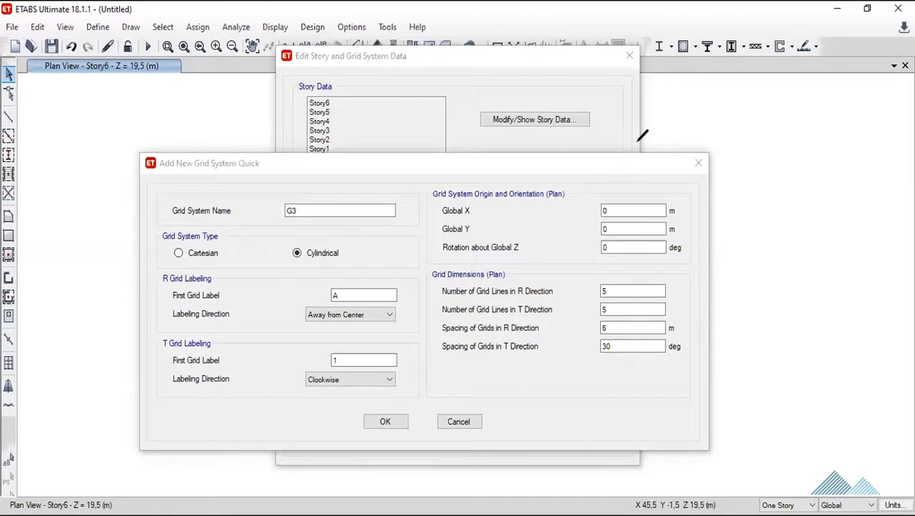
Set G3's angular spacing to 22,5°, create the grid and refresh the plan view.
double_click(631, 348)
text(22,5)
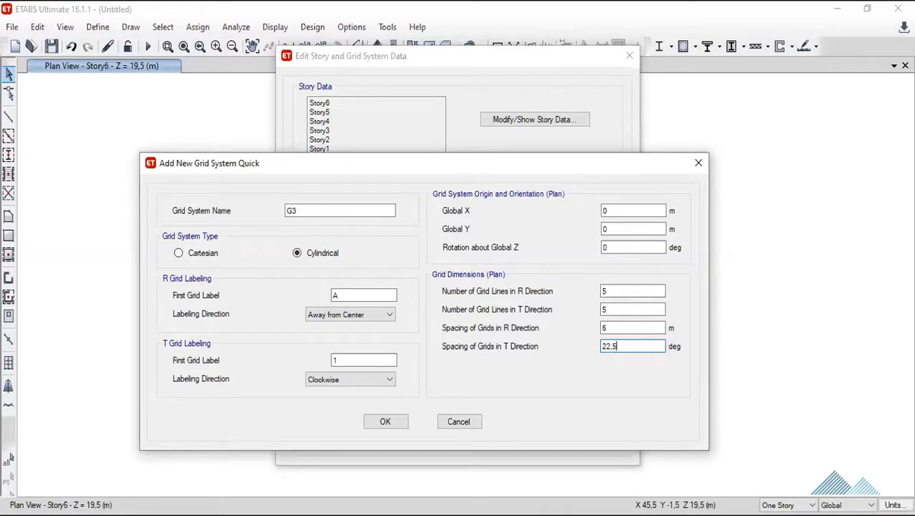
click(384, 421)
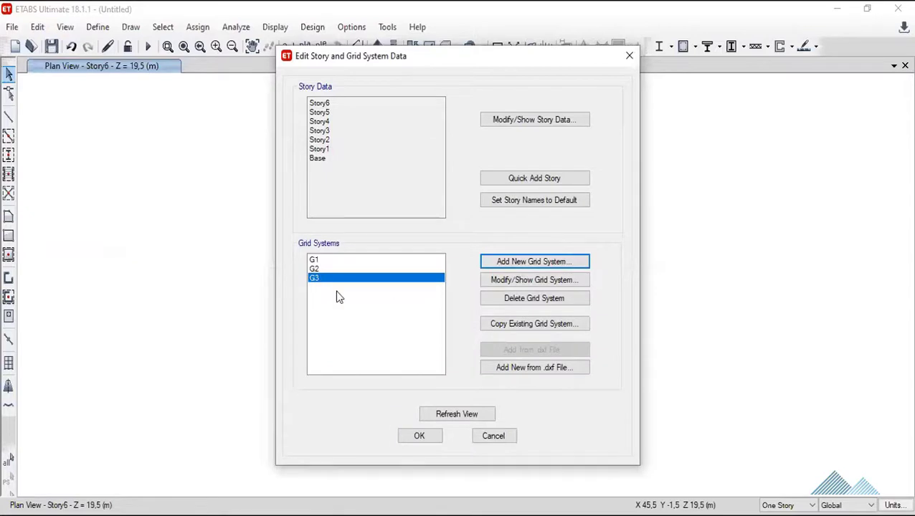
click(479, 413)
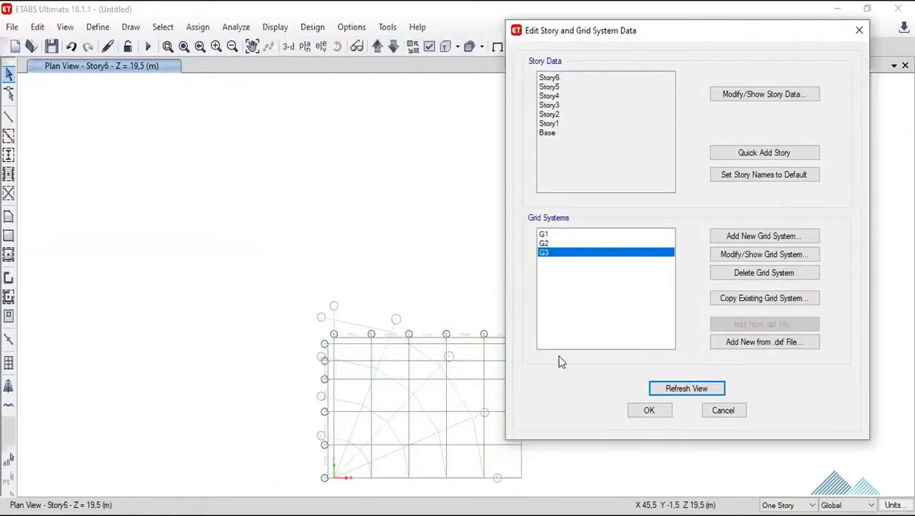
Apply the grid systems and zoom into the lower rectangular grid.
click(649, 388)
click(653, 408)
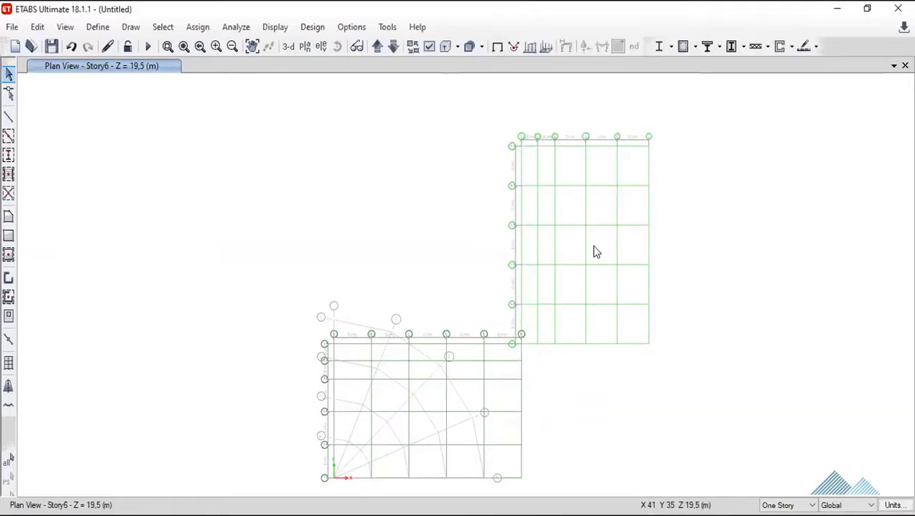
click(168, 46)
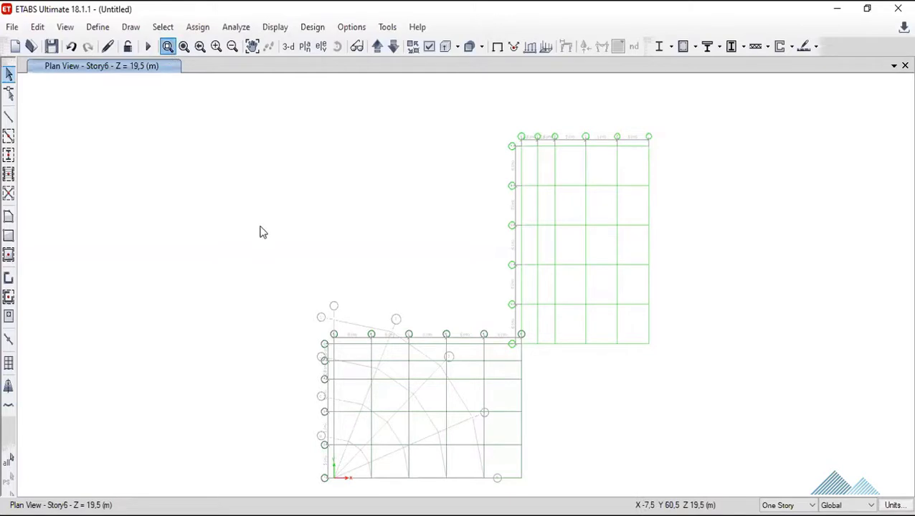
drag(266, 286, 583, 493)
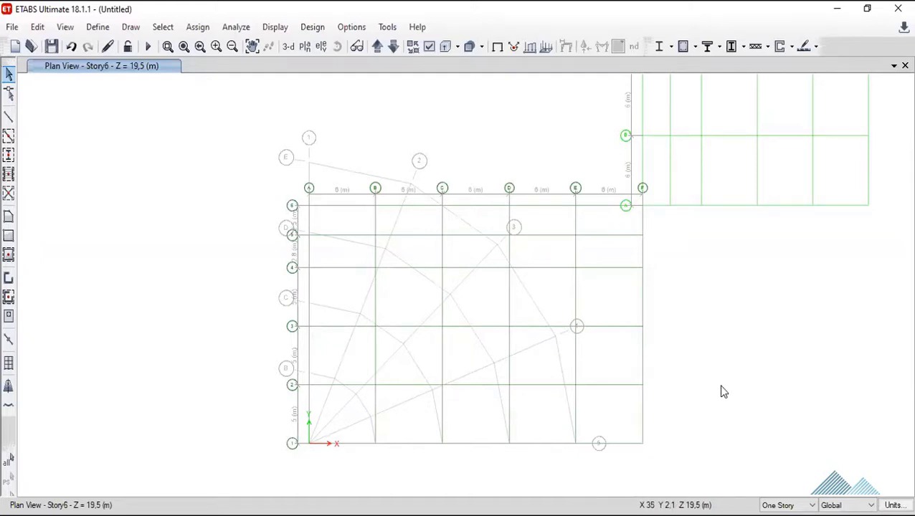
Open the story and grid system data, then close it without changes.
right_click(759, 317)
click(758, 317)
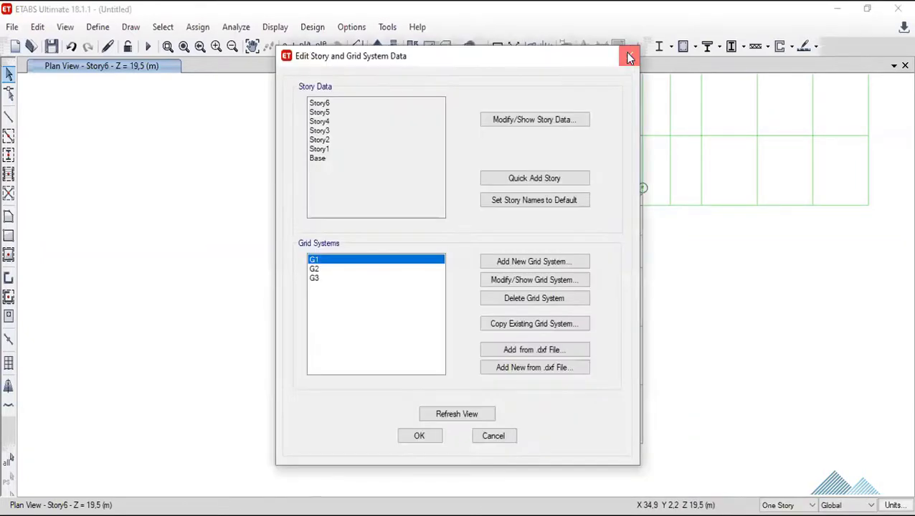
click(628, 57)
scroll(527, 406, up, 5)
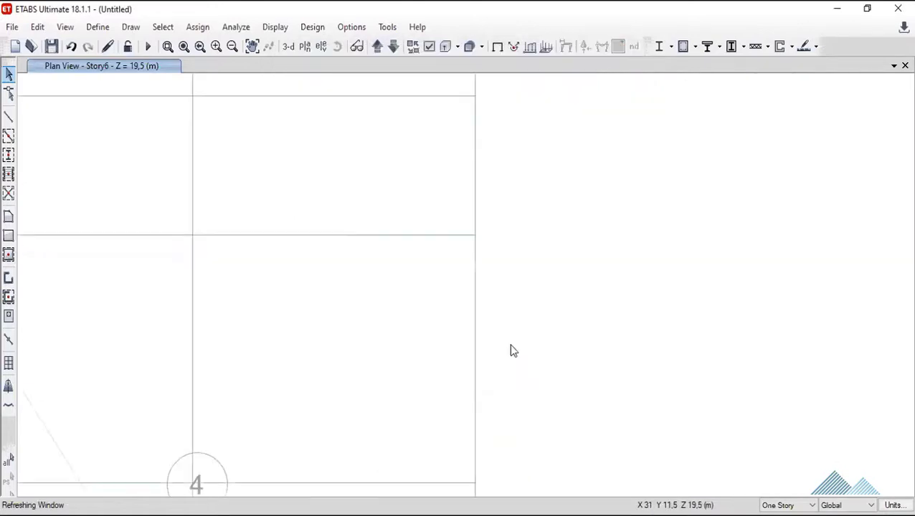
scroll(527, 406, down, 3)
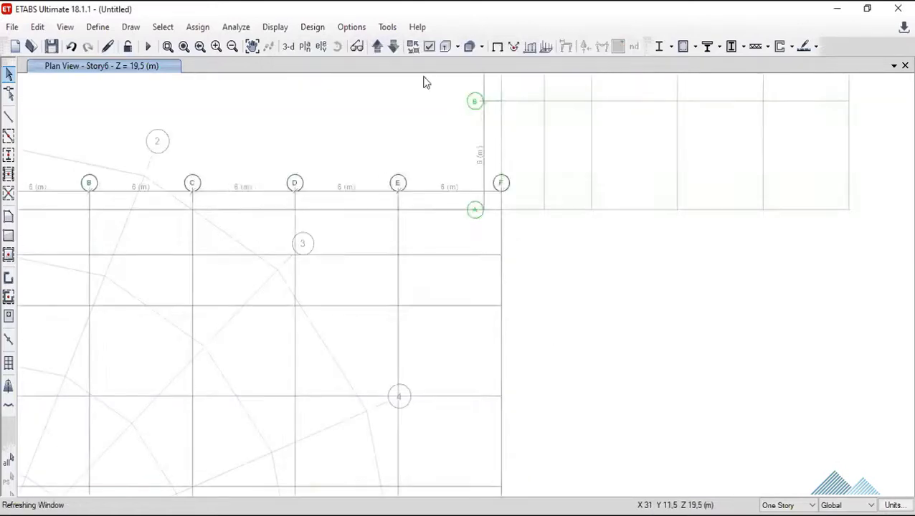
Pan to the grid's origin corner and reopen the grid data with G3 selected.
click(252, 46)
drag(567, 329, 576, 310)
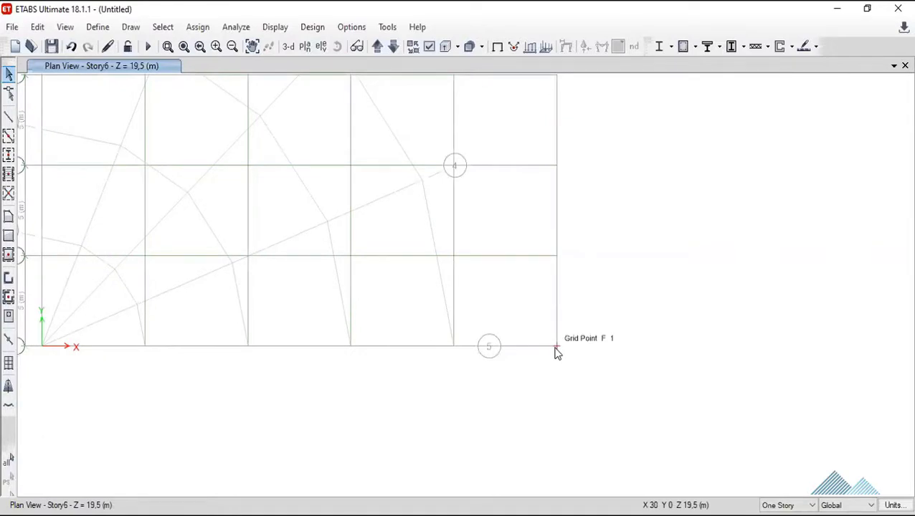
right_click(426, 367)
click(458, 316)
click(314, 278)
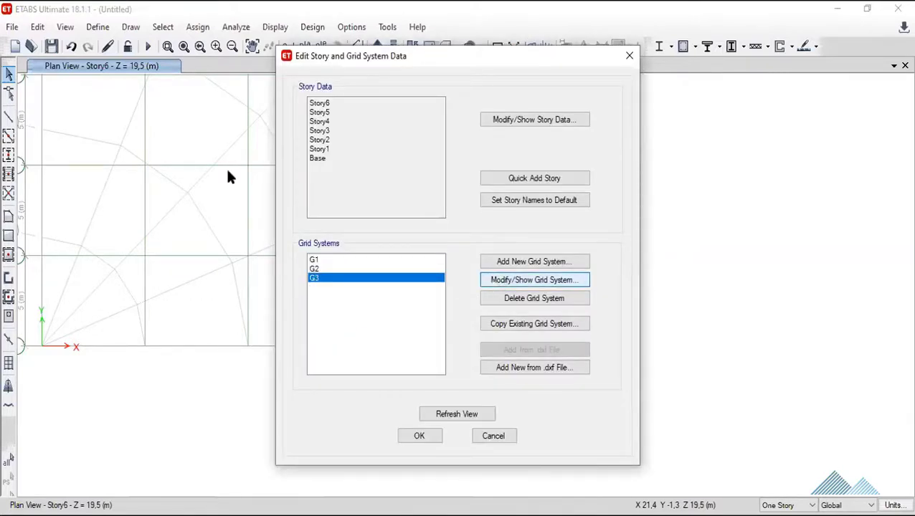
Move G3's origin to Global X 30, apply it, and zoom into the arc corner.
key(Return)
text(30)
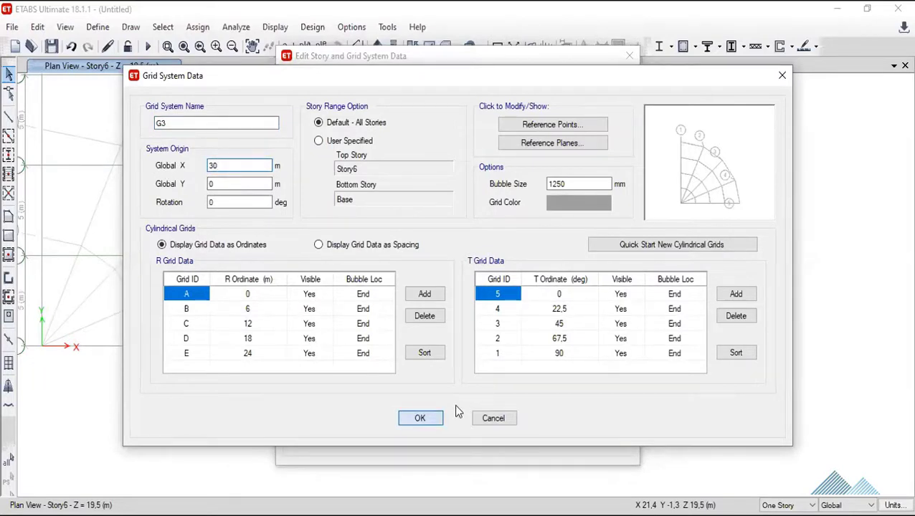
click(441, 418)
click(441, 414)
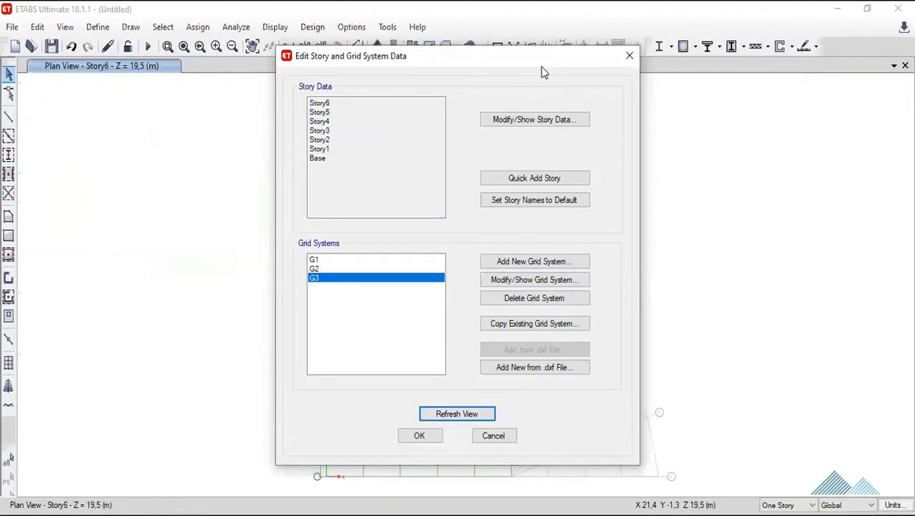
drag(558, 57, 204, 74)
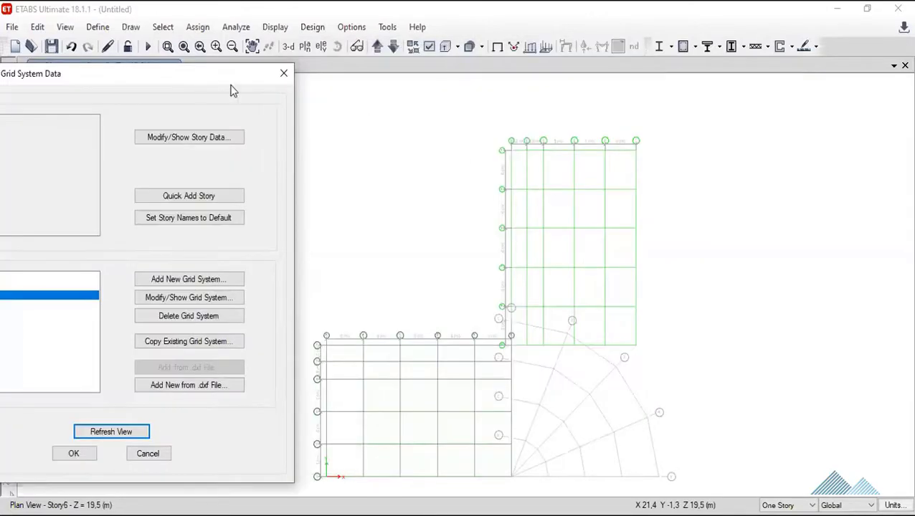
click(74, 453)
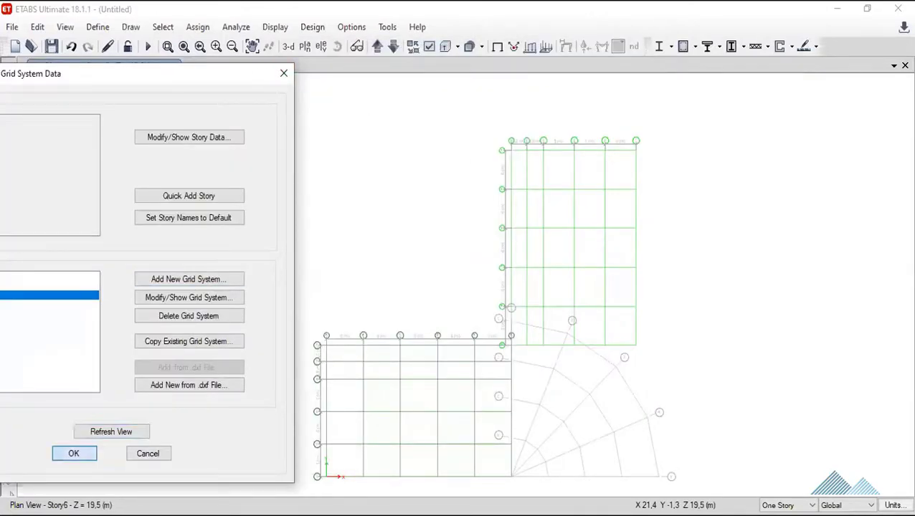
click(167, 46)
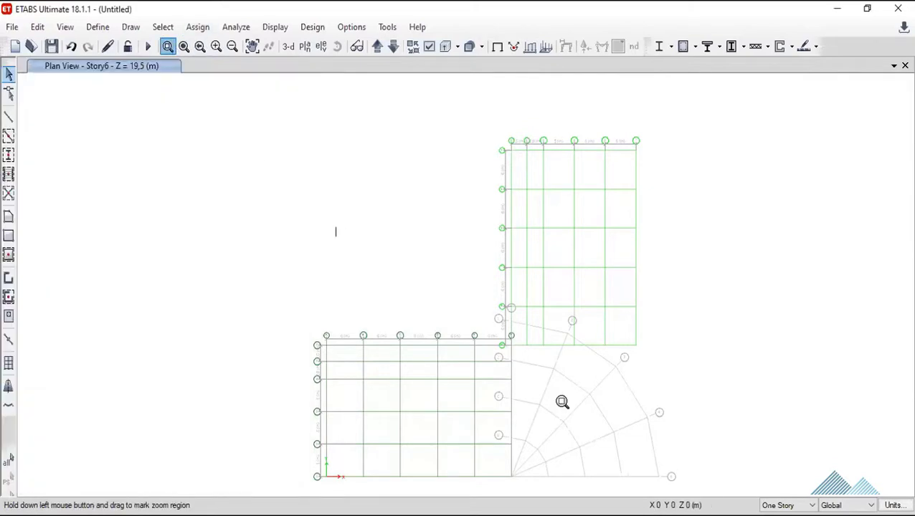
drag(337, 229, 730, 494)
scroll(509, 419, up, 2)
scroll(511, 420, up, 1)
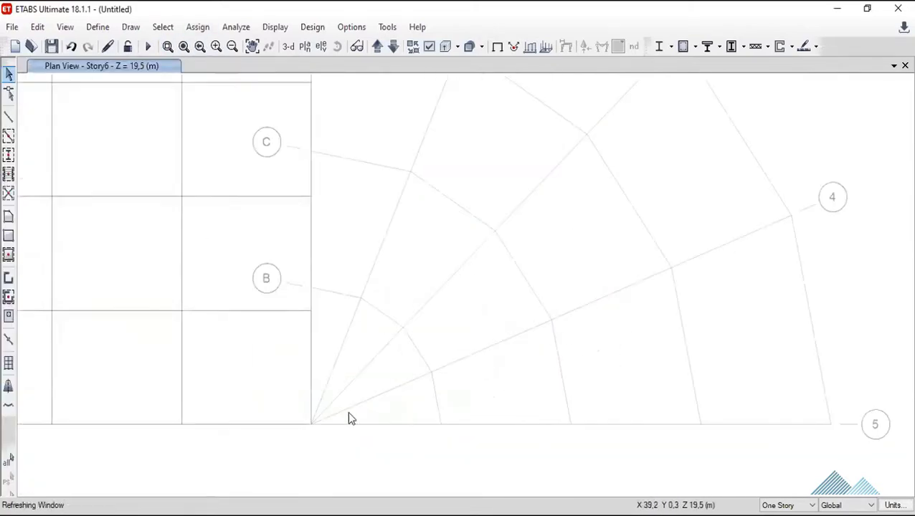
scroll(349, 414, down, 3)
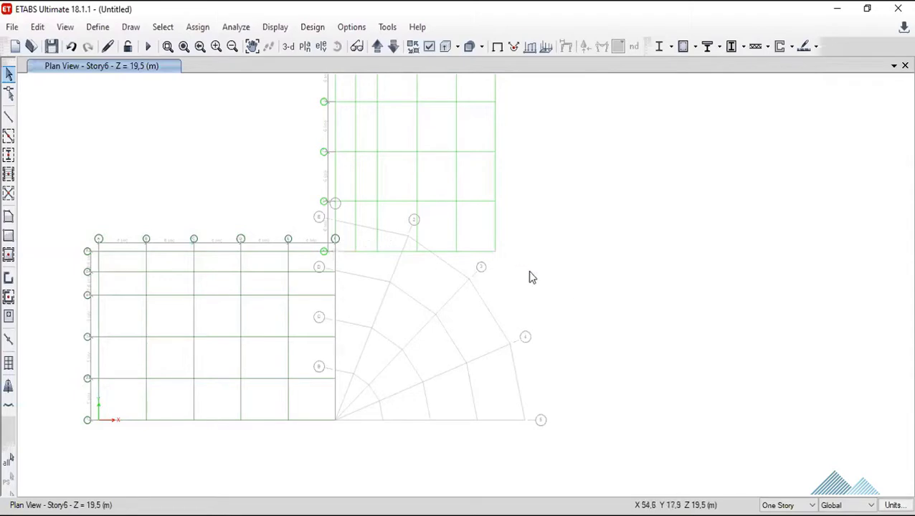
Shift G3's origin to Global Y 20,3 and refresh the plan.
double_click(466, 280)
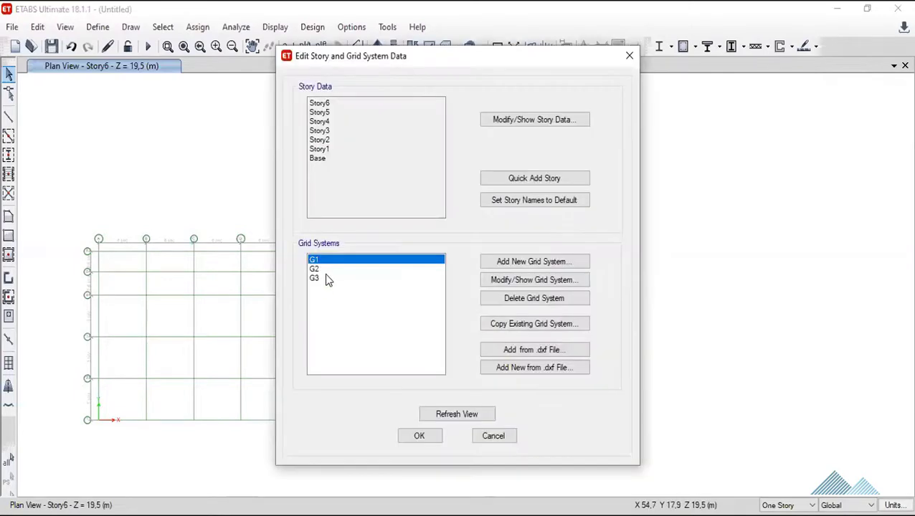
click(327, 277)
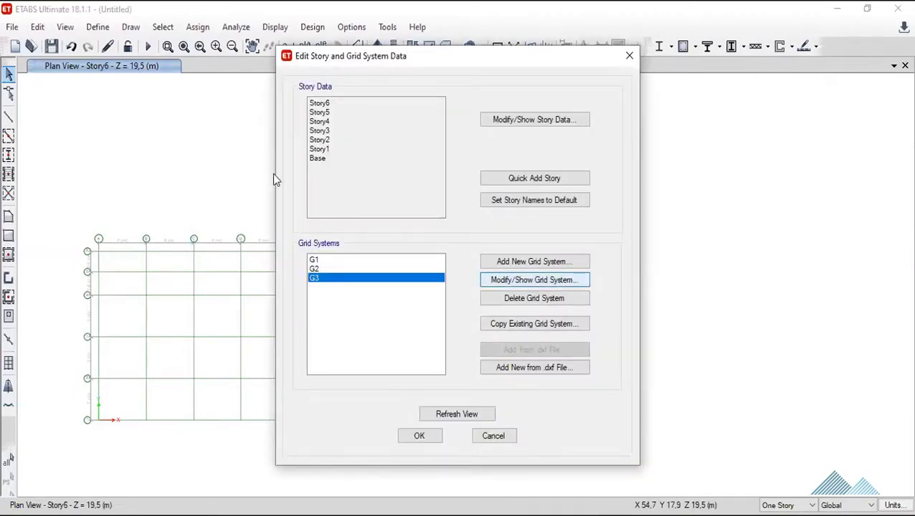
key(Return)
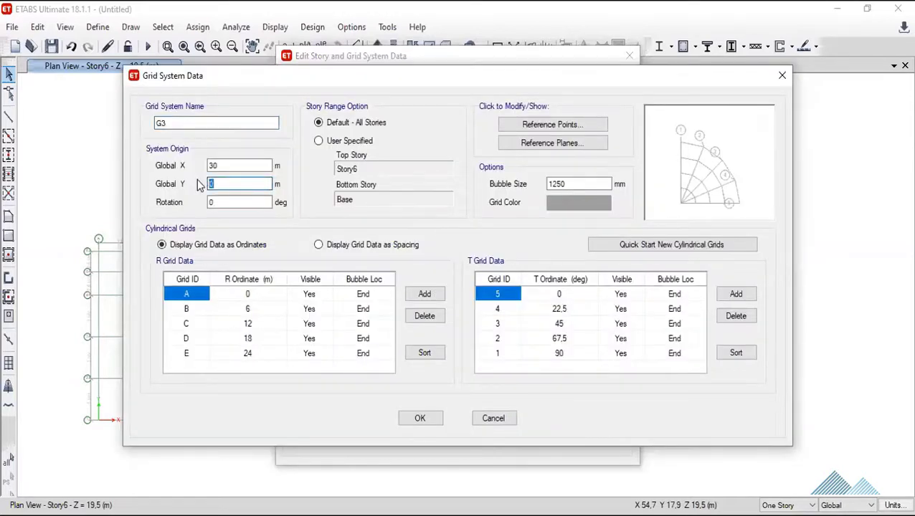
text(2)
text(20,3)
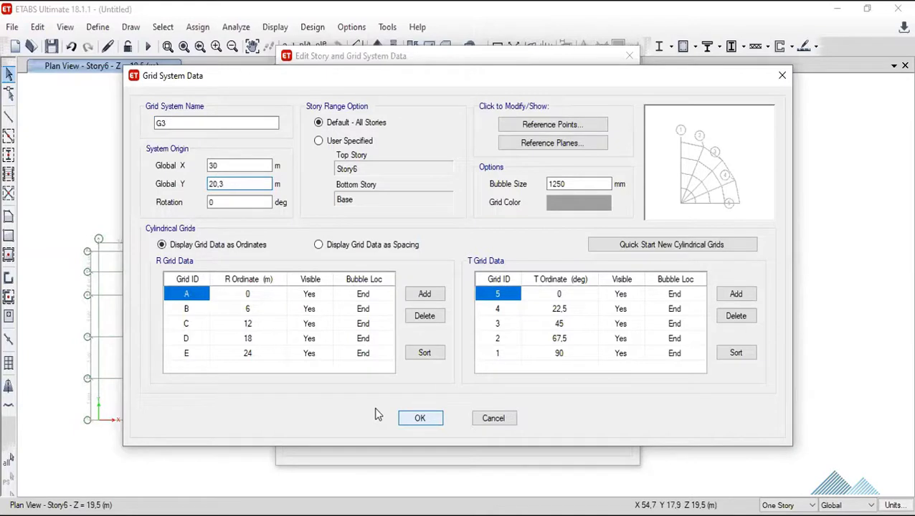
key(Return)
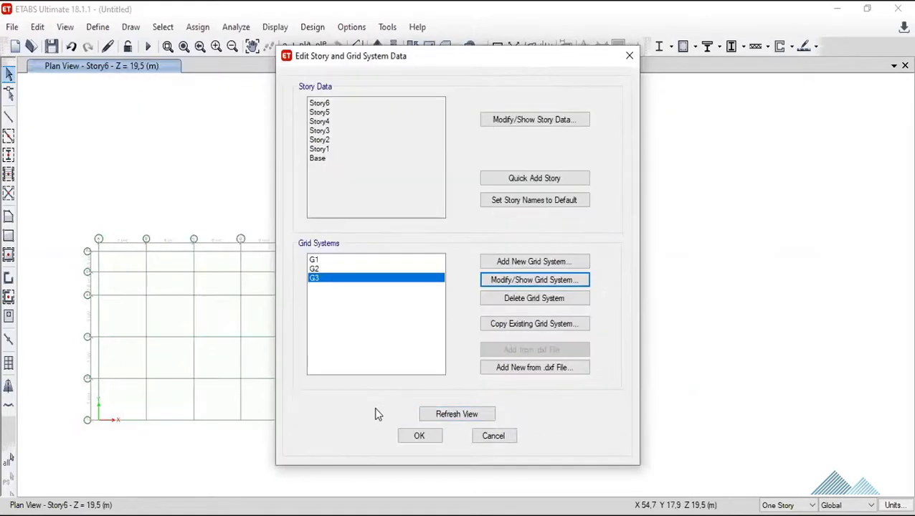
key(alt+r)
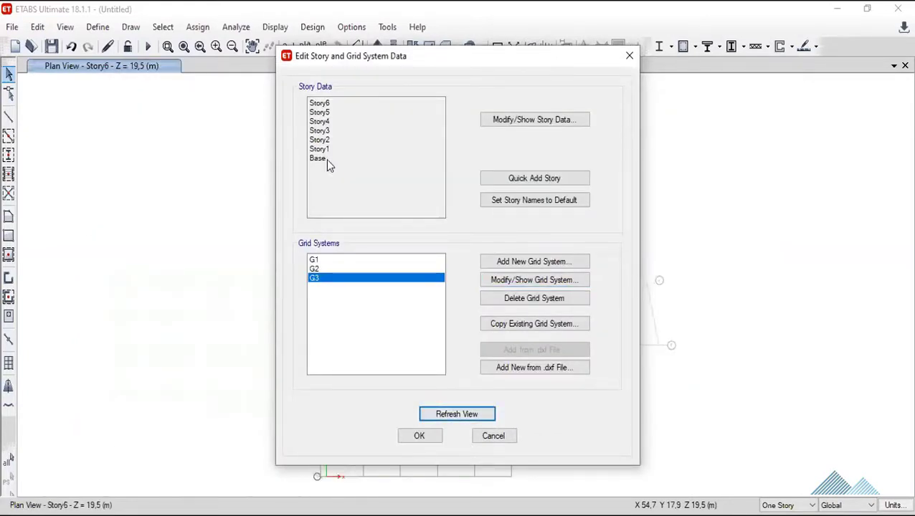
drag(430, 56, 200, 157)
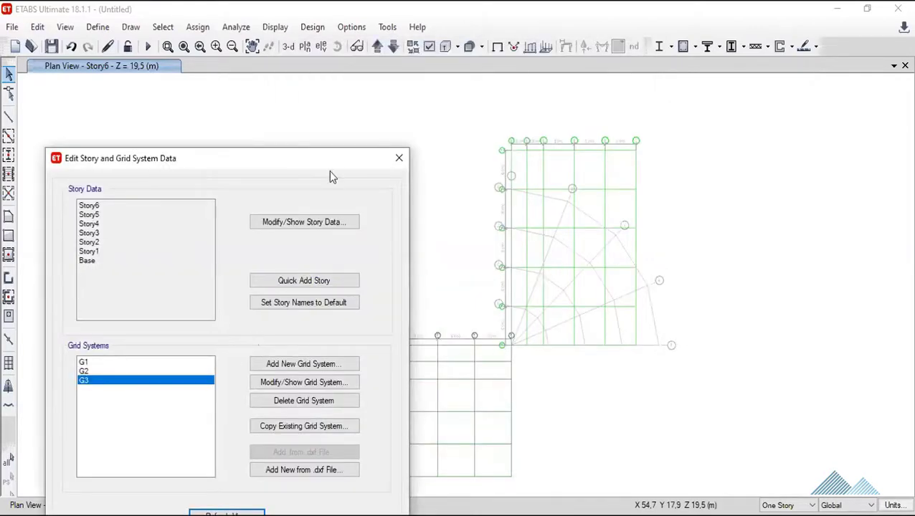
drag(330, 159, 323, 66)
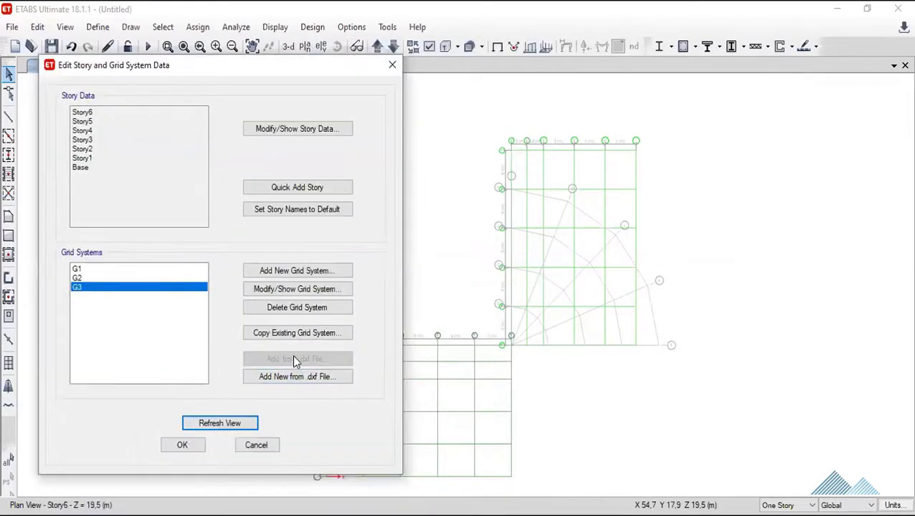
Try rotating G3 by 90°, then reset its rotation to 0°.
click(294, 290)
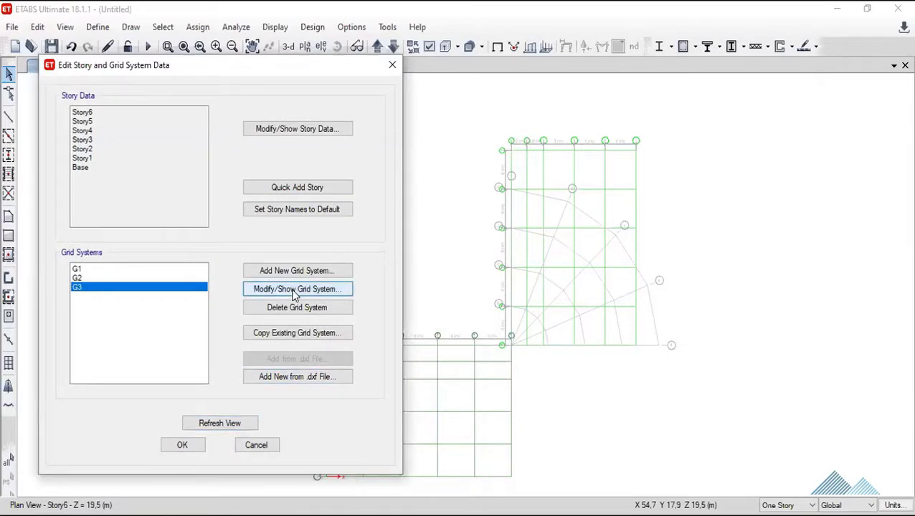
text(9)
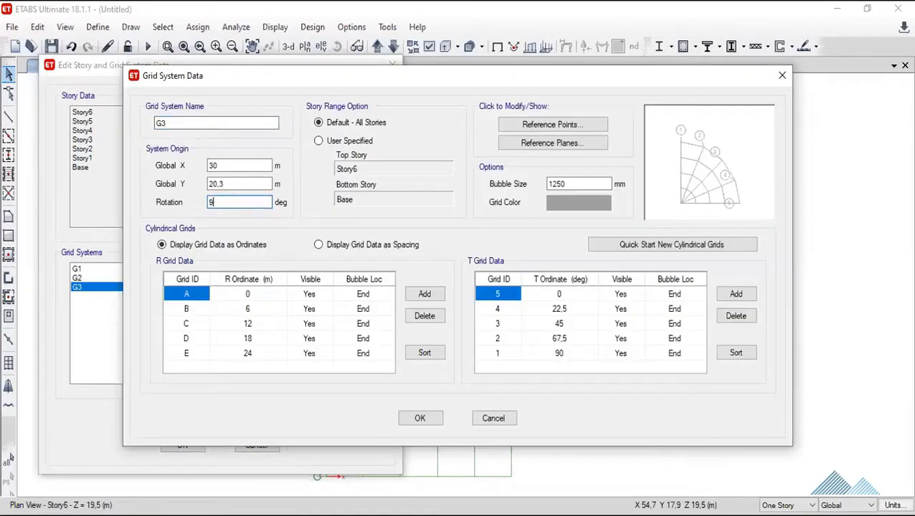
text(0)
click(423, 419)
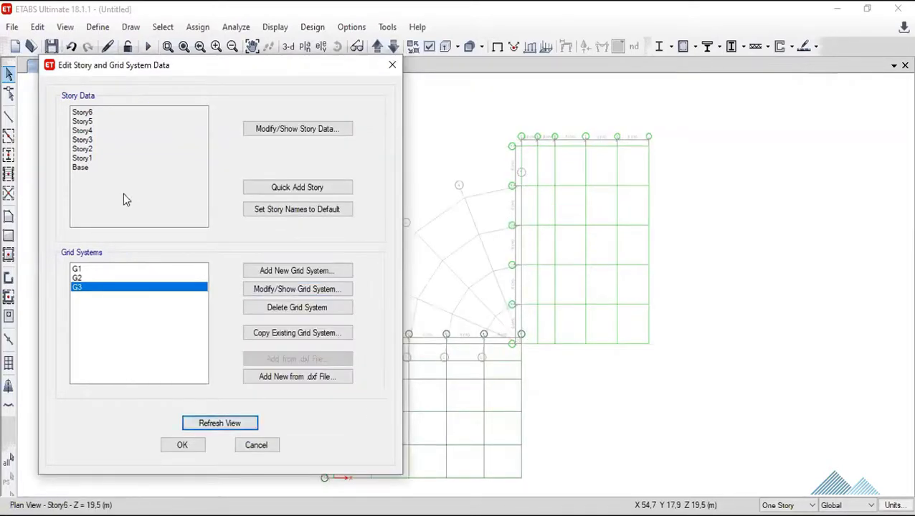
click(292, 294)
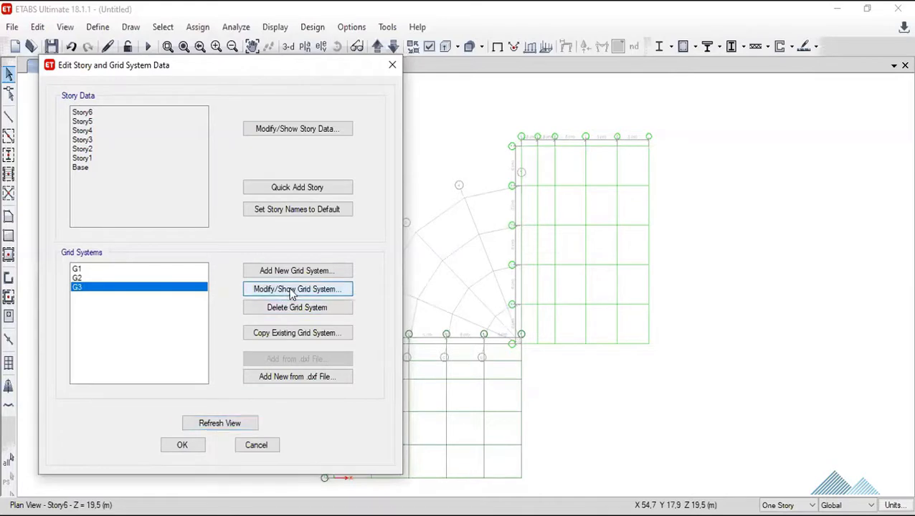
click(292, 294)
double_click(240, 202)
text(0)
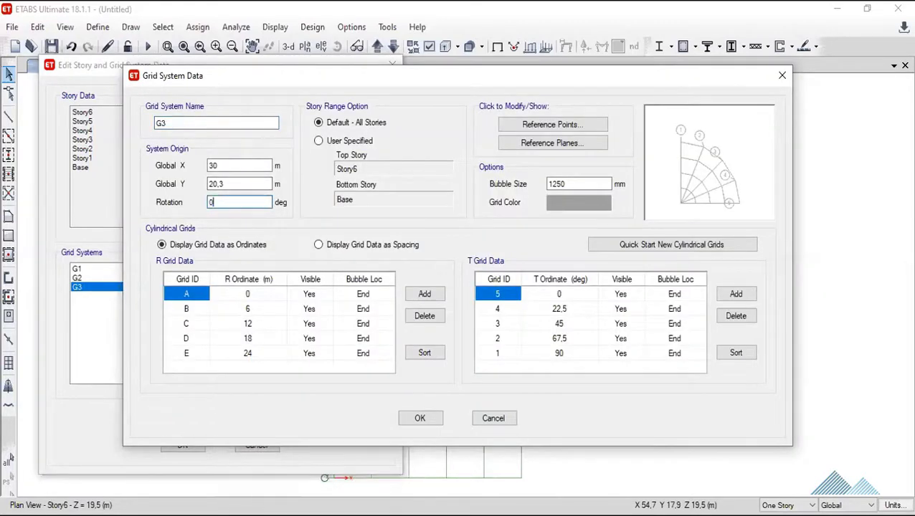
click(421, 419)
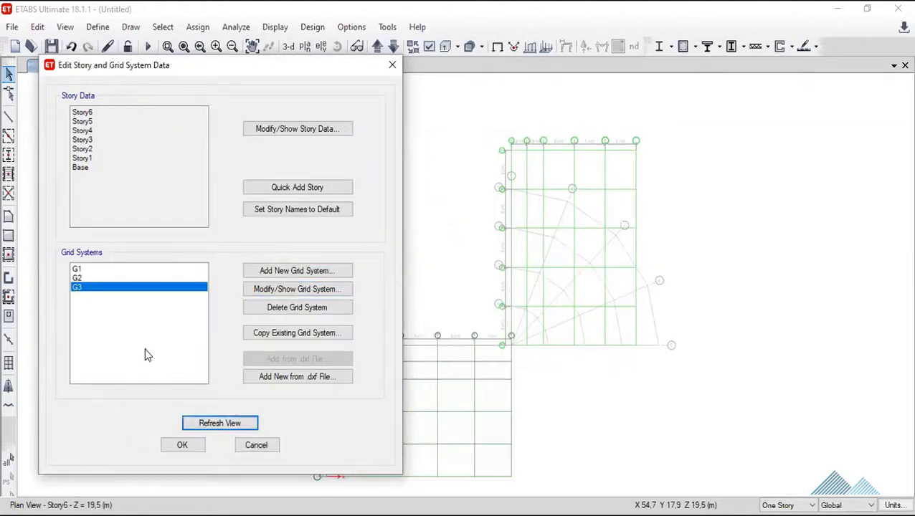
Set G3's rotation to -90° and confirm the grid edits.
click(279, 290)
double_click(216, 203)
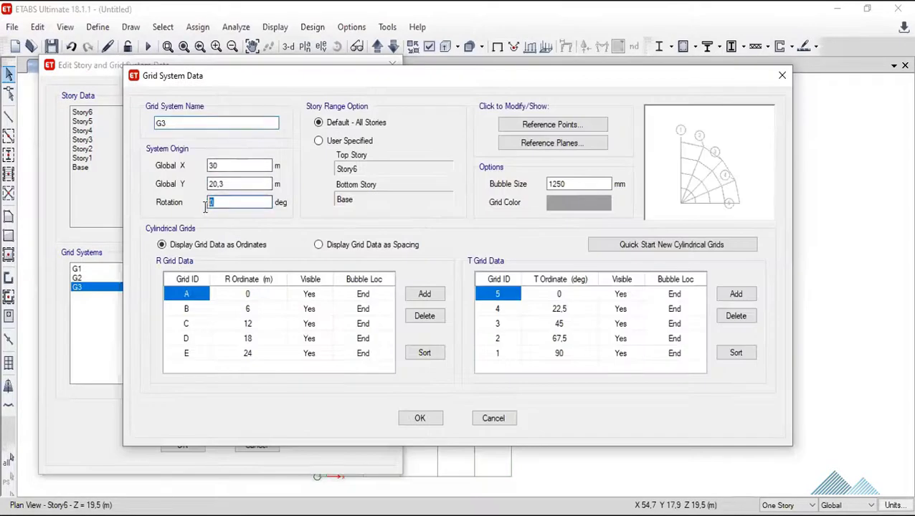
text(90)
key(Return)
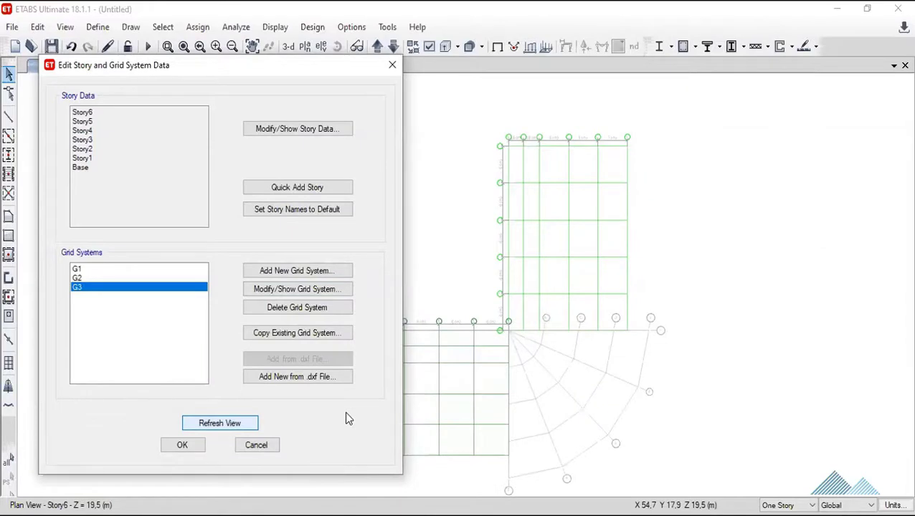
key(Tab)
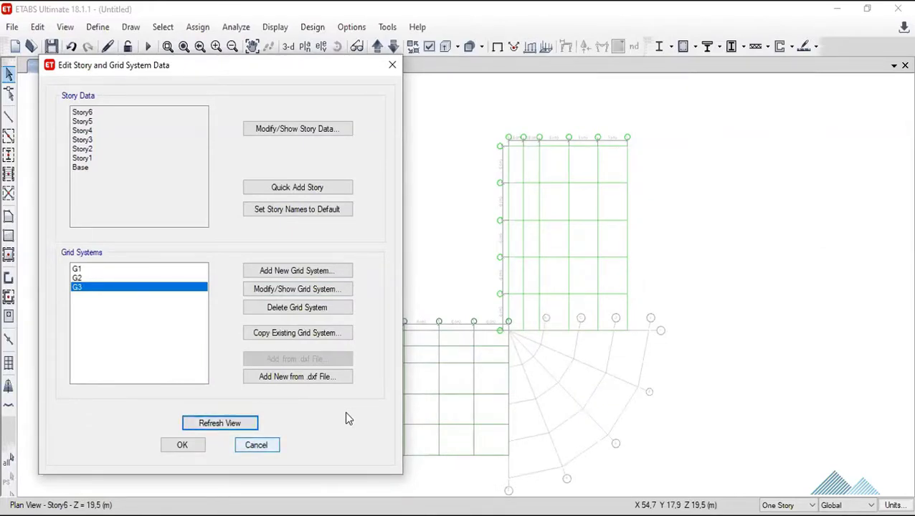
key(Tab)
key(Return)
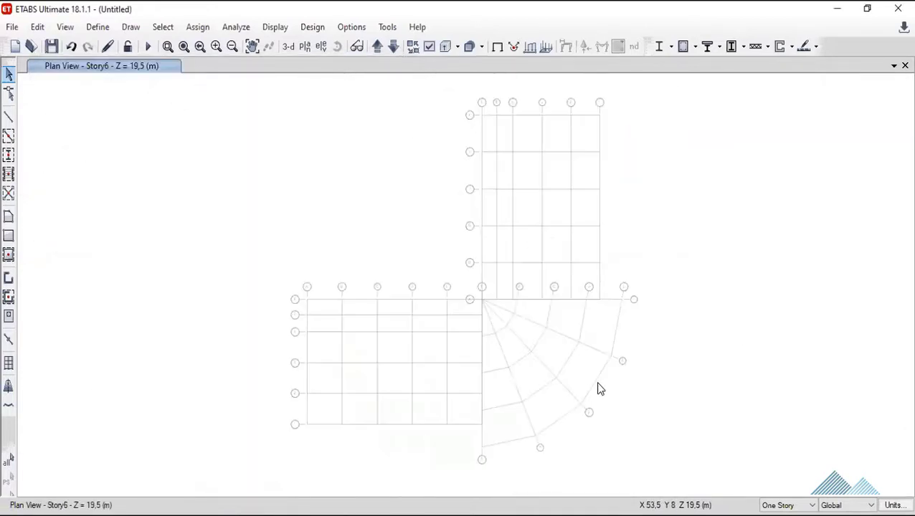
click(167, 46)
drag(439, 262, 703, 465)
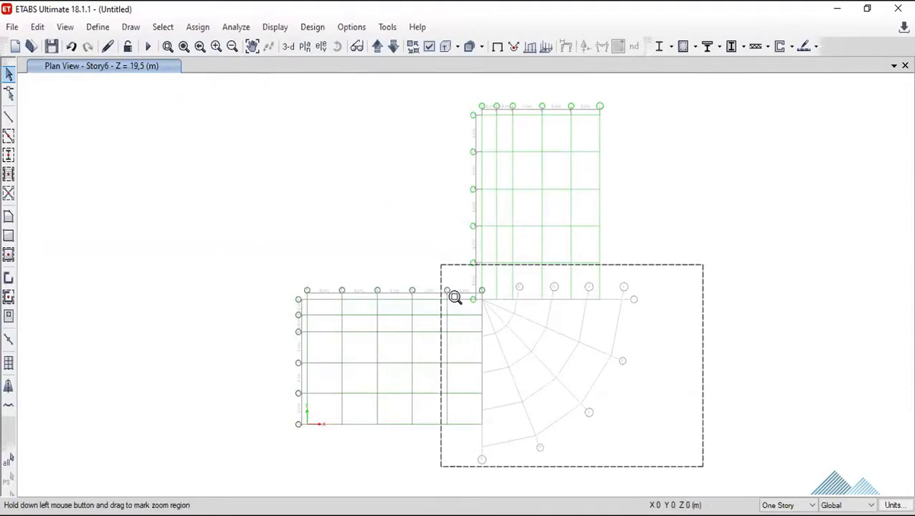
scroll(337, 175, up, 2)
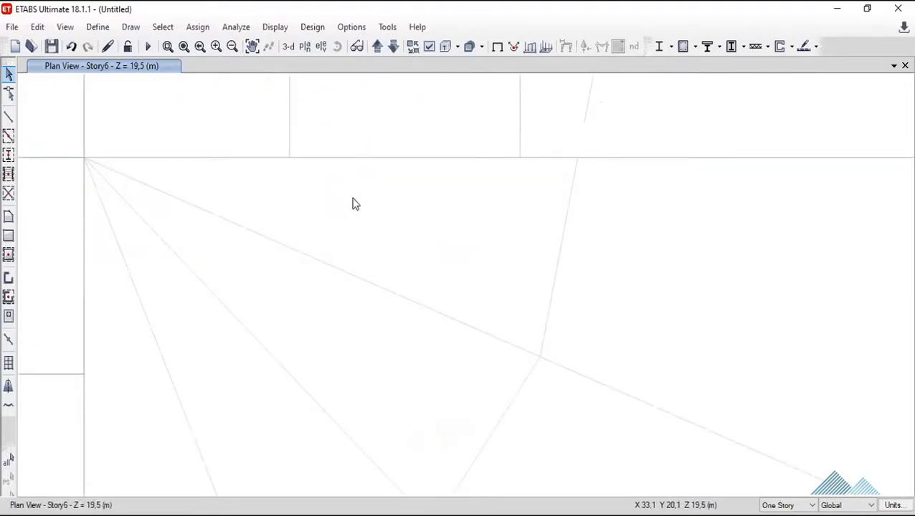
scroll(351, 204, down, 2)
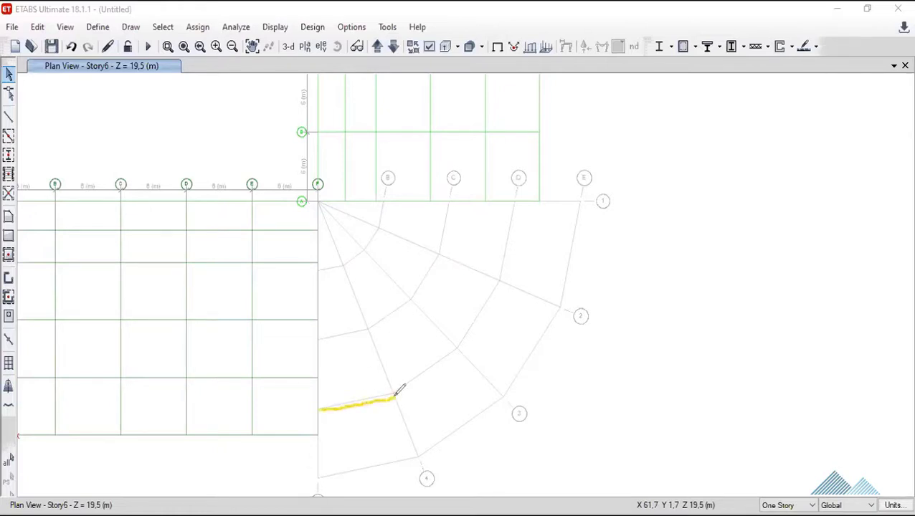
mouse_move(358, 397)
mouse_down()
mouse_move(320, 409)
mouse_move(319, 430)
mouse_up()
mouse_move(319, 392)
mouse_down()
mouse_move(337, 402)
mouse_move(394, 378)
mouse_up()
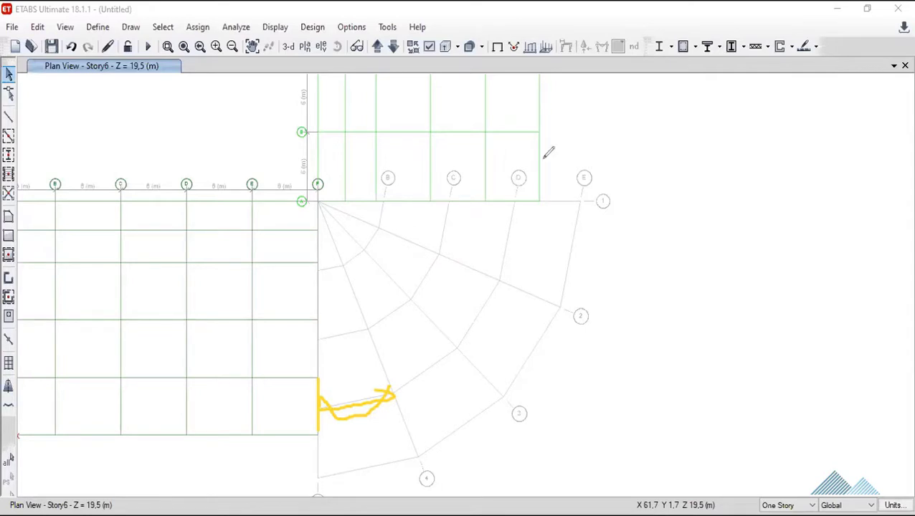
key(e)
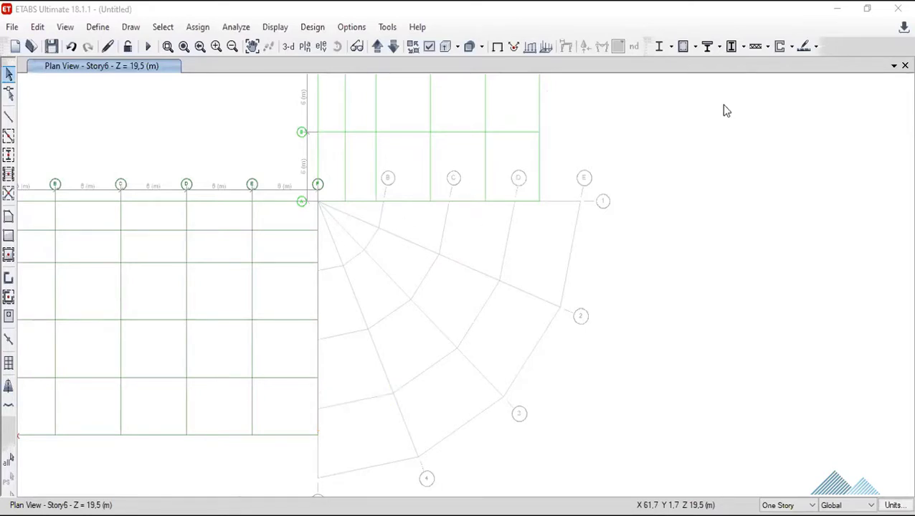
scroll(410, 282, down, 3)
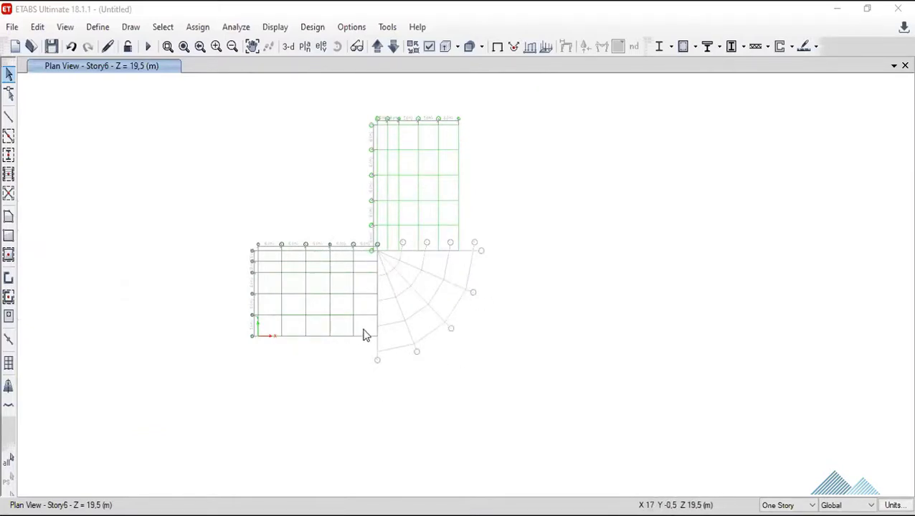
Zoom the plan and right-click it to bring up the grid options.
scroll(357, 272, up, 3)
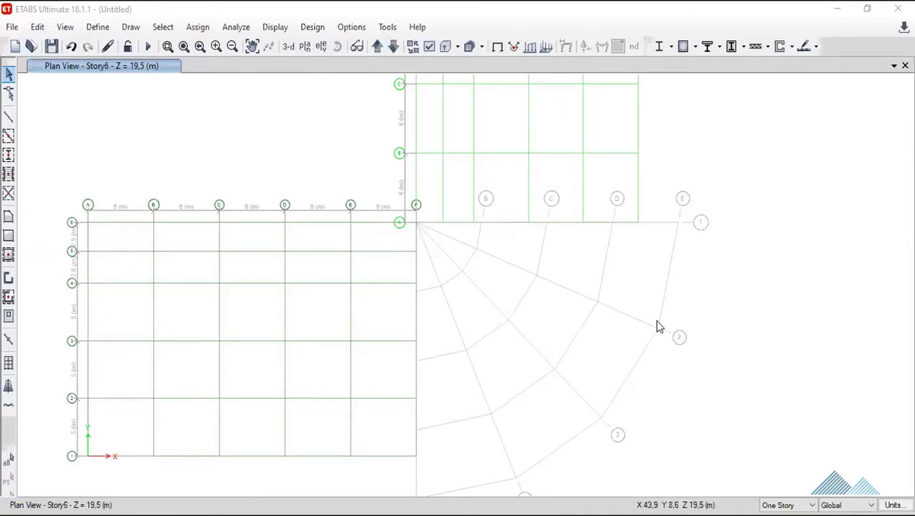
right_click(682, 299)
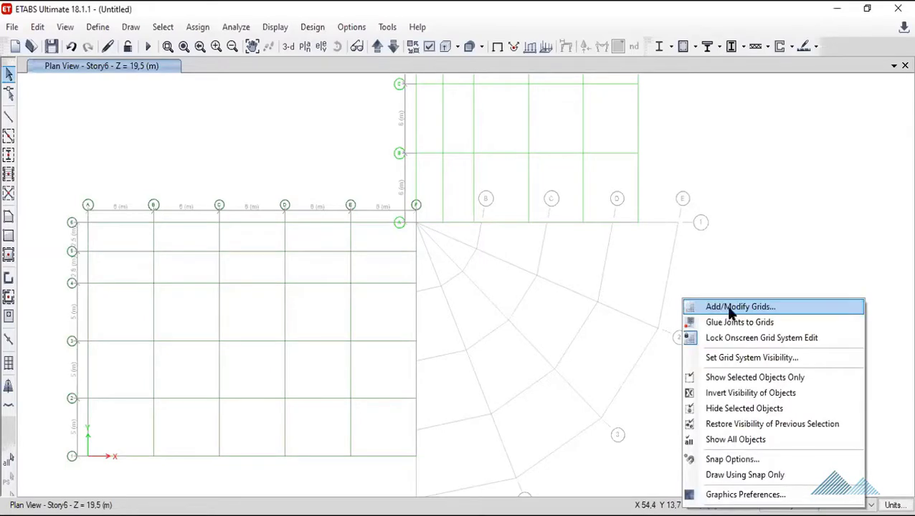
click(709, 303)
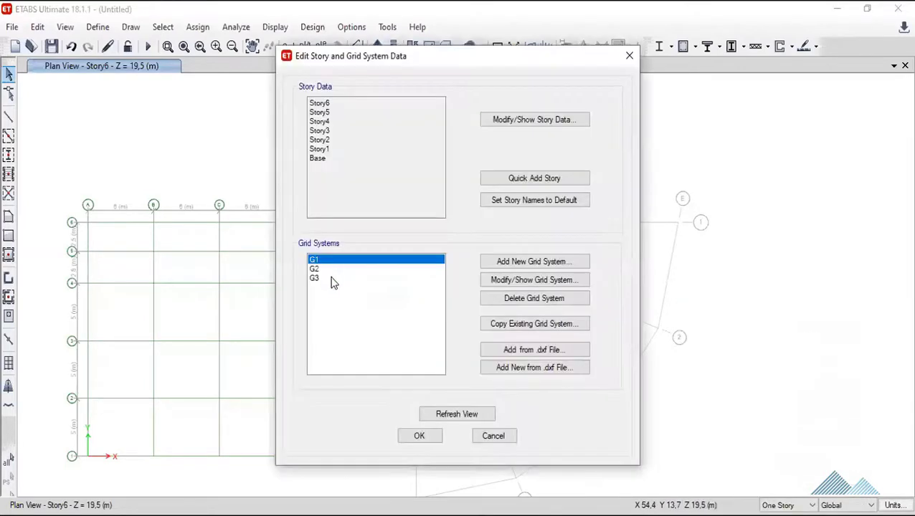
click(362, 278)
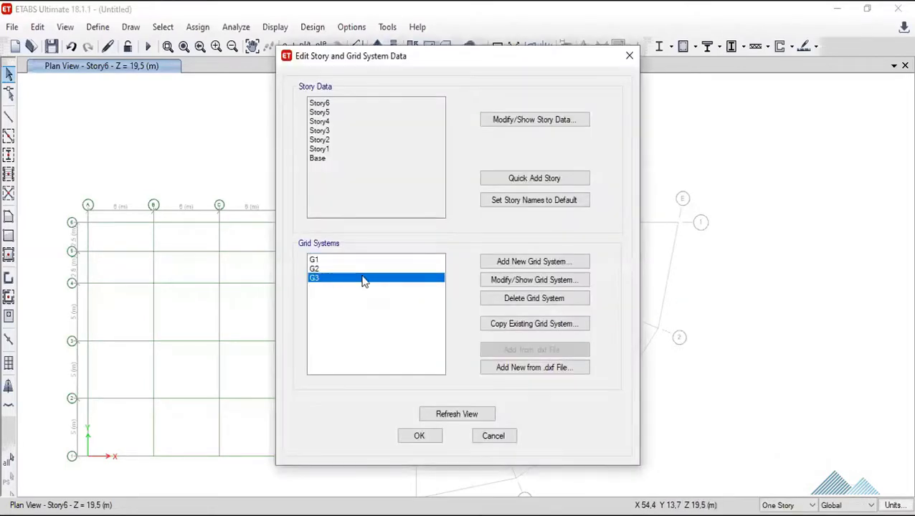
click(534, 280)
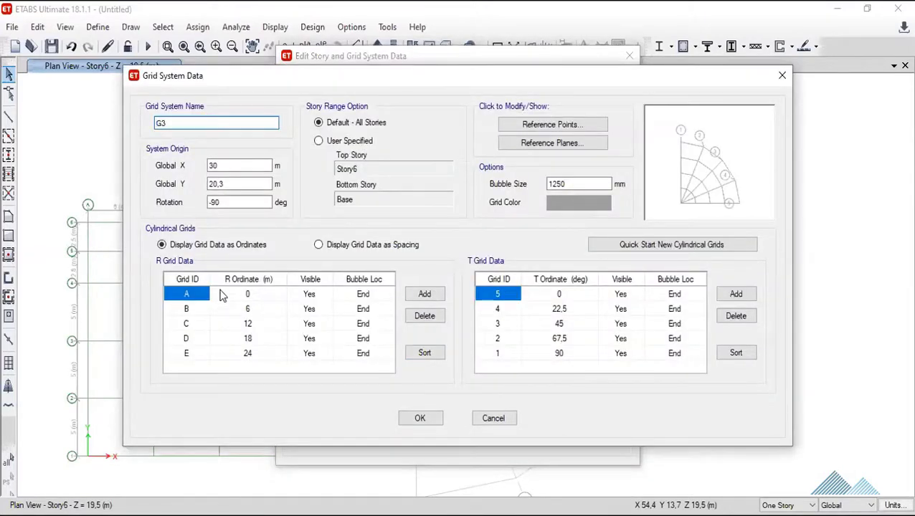
click(351, 247)
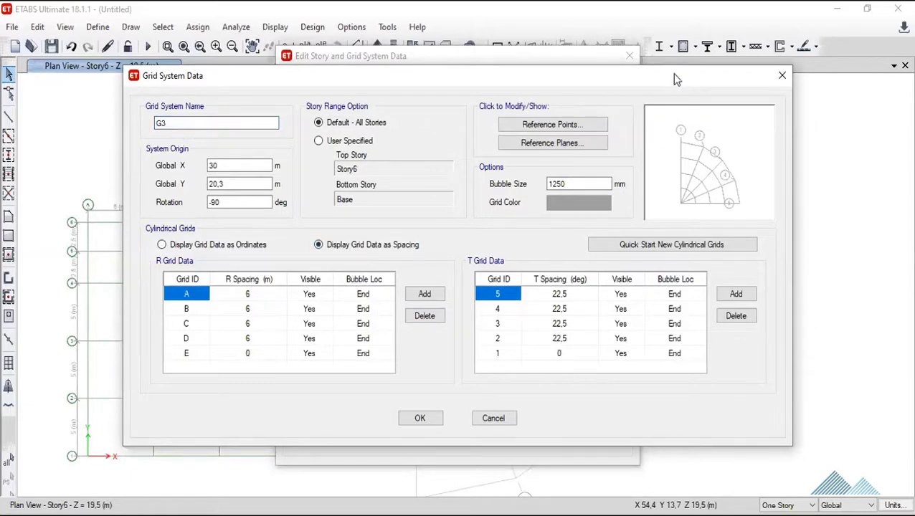
drag(674, 79, 665, 294)
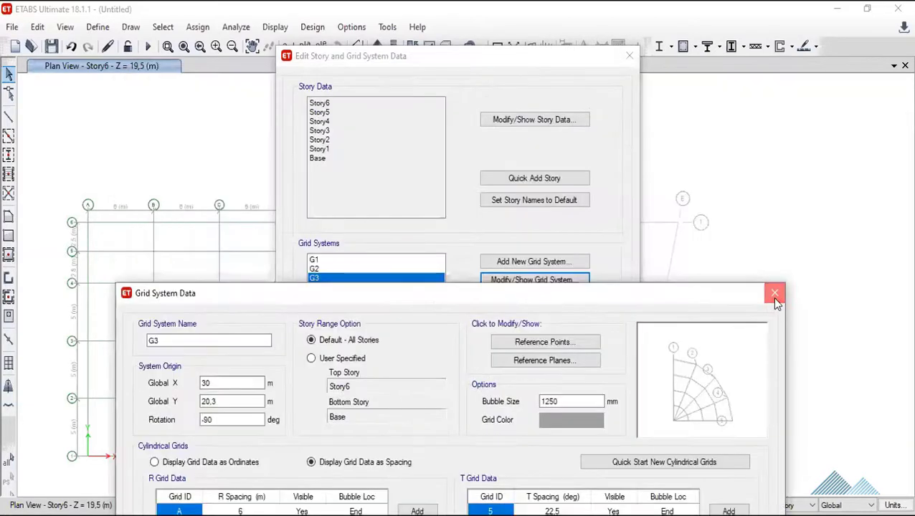
click(773, 291)
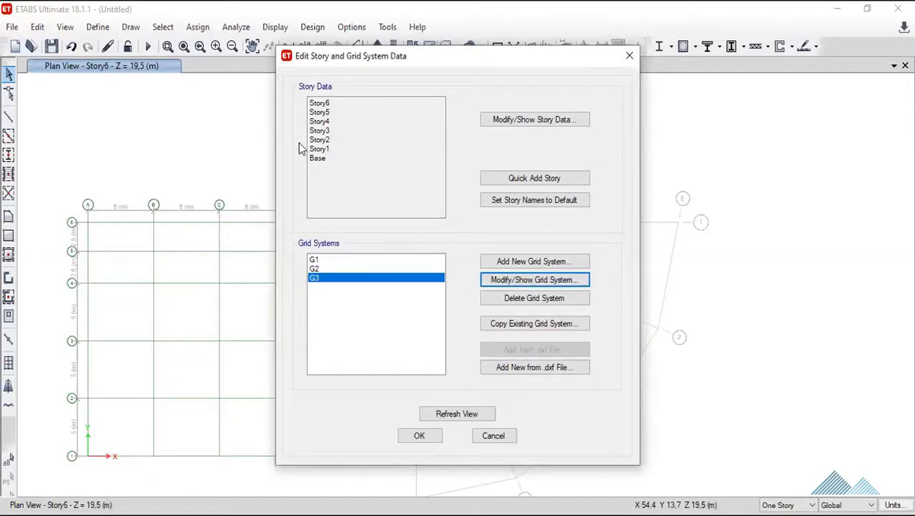
drag(344, 56, 66, 143)
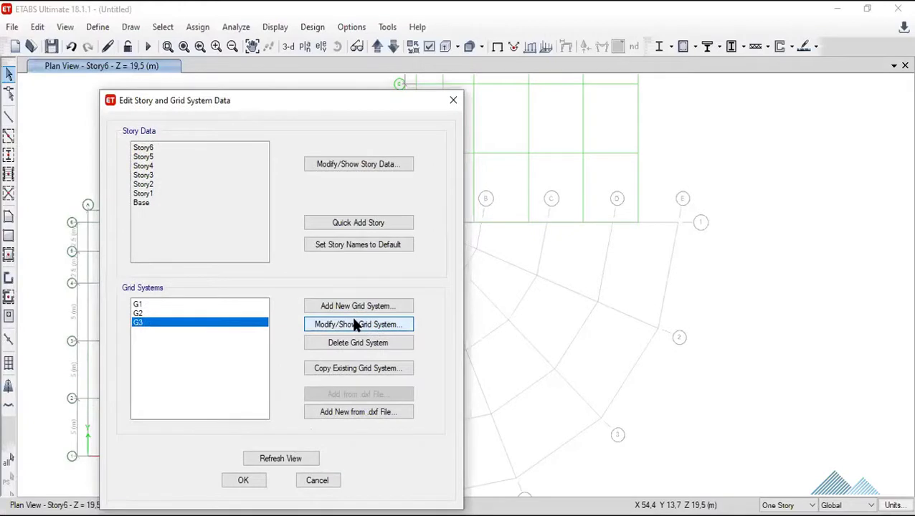
click(356, 324)
Show G3 as spacings and set rings A 2,5, B 2,8, C 5 and D 5 m.
click(260, 312)
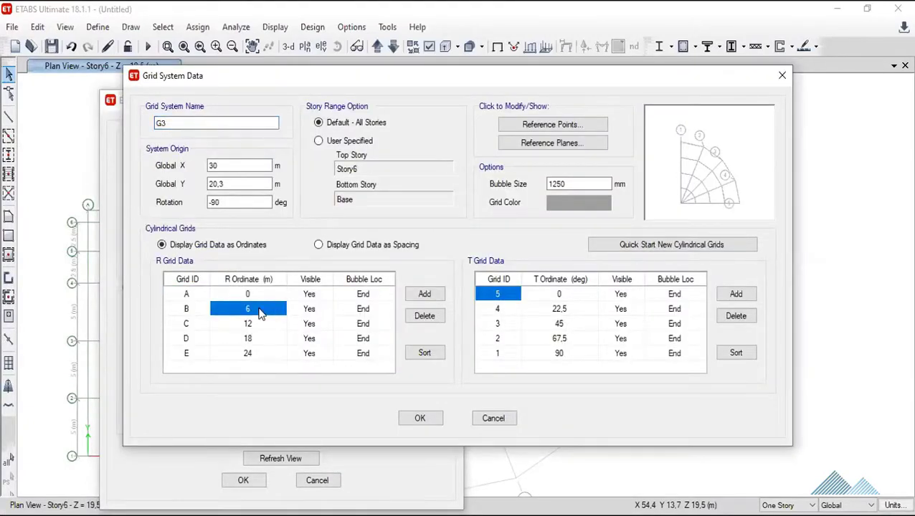
click(318, 245)
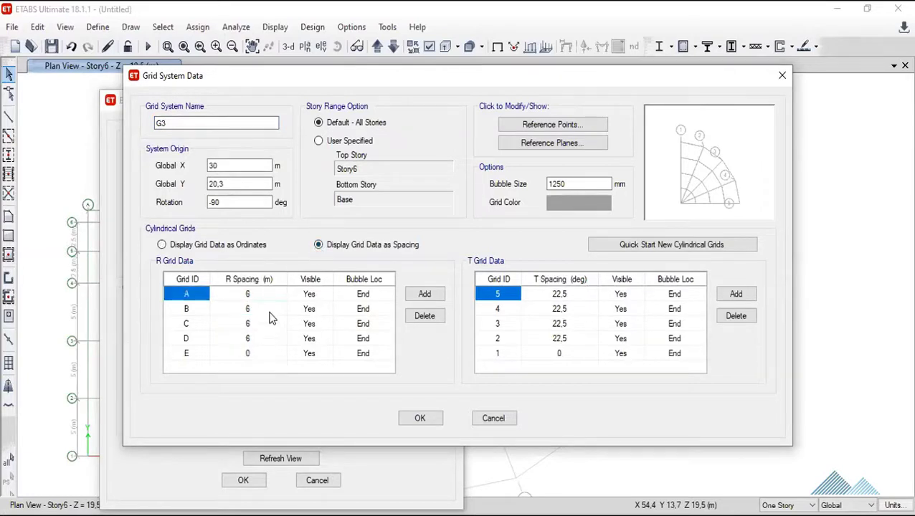
click(266, 299)
text(2,)
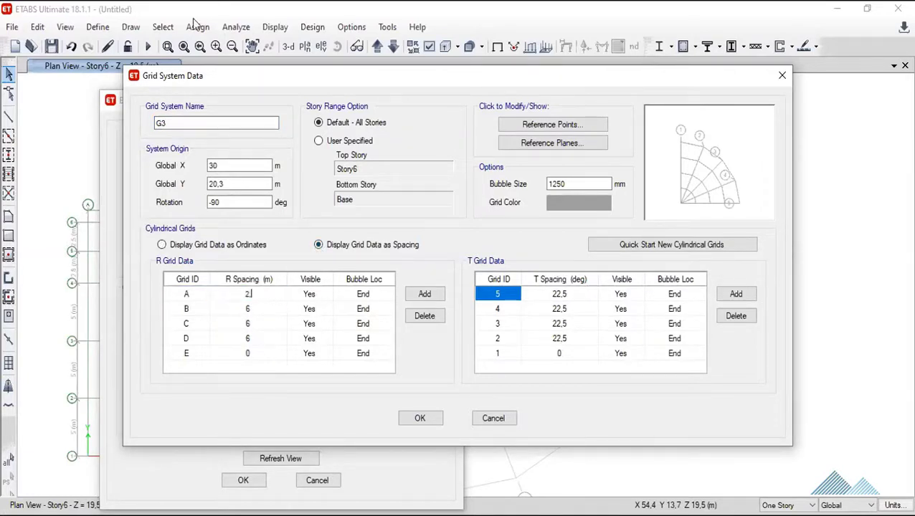
text(5)
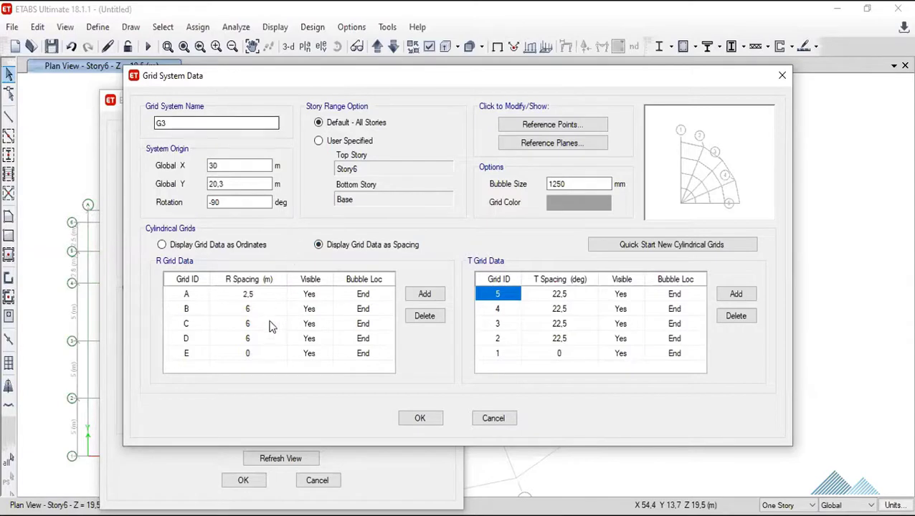
click(264, 314)
text(2,8)
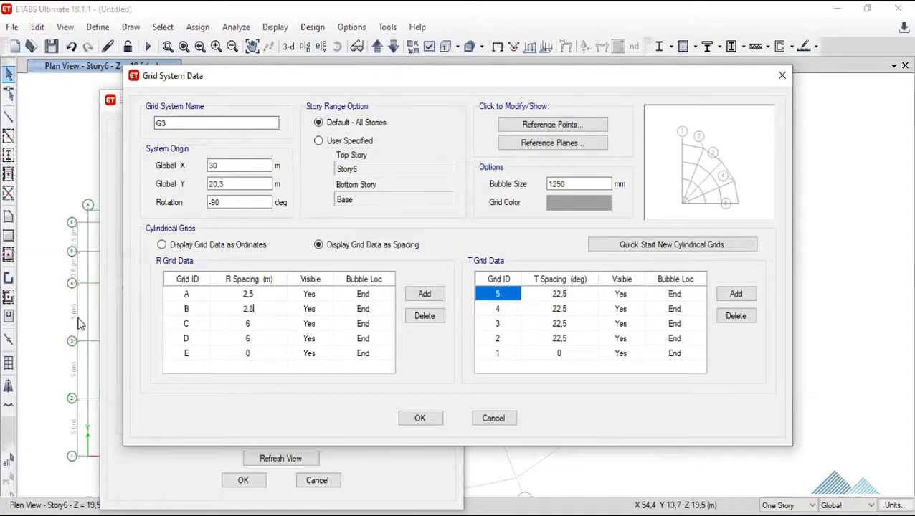
click(261, 323)
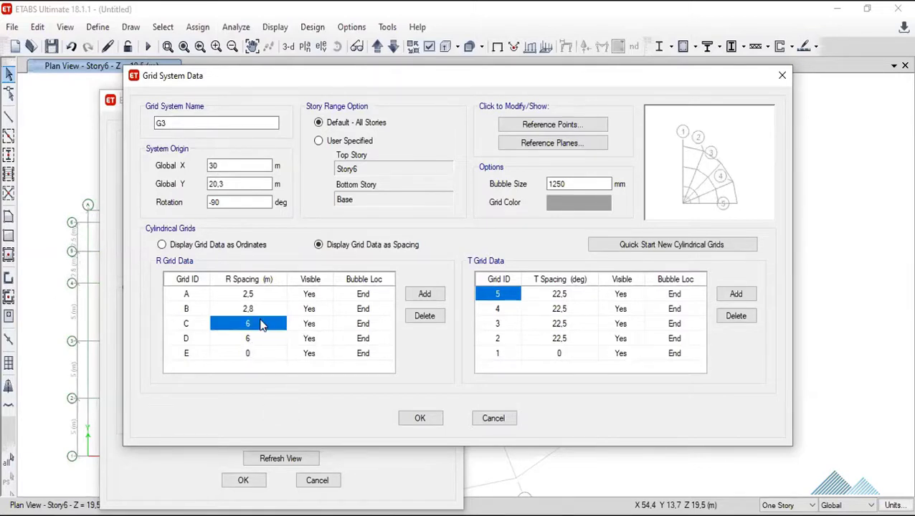
text(5)
click(260, 338)
text(5)
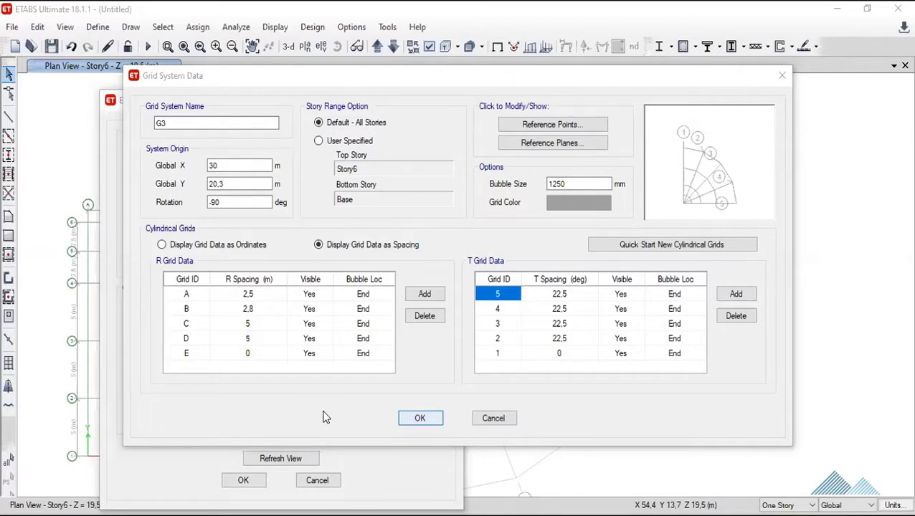
click(416, 418)
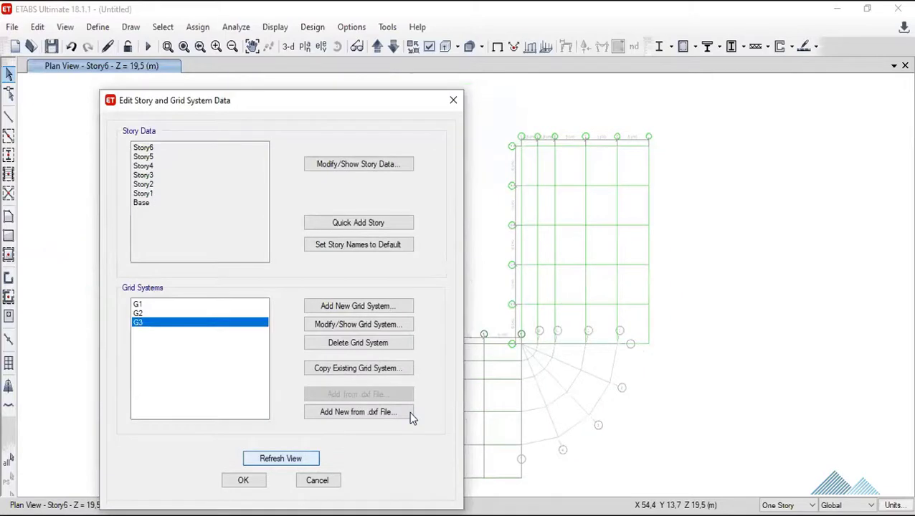
click(325, 486)
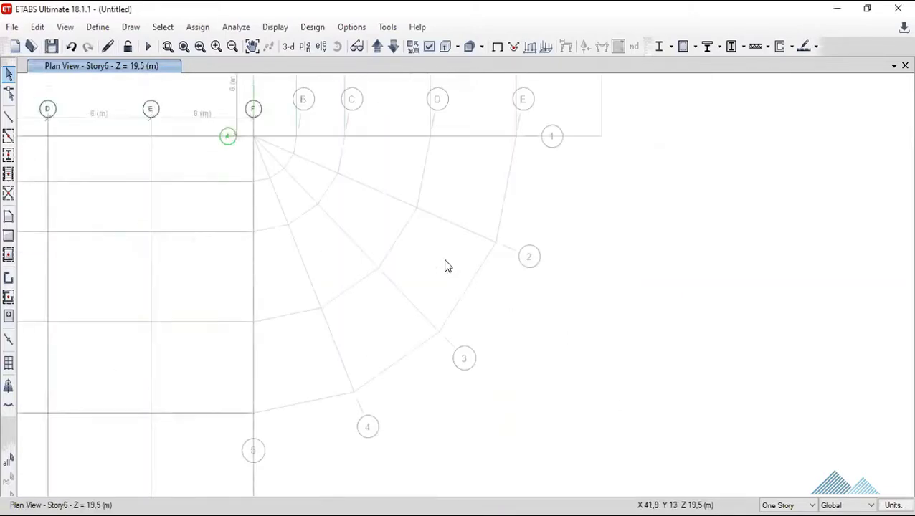
scroll(310, 134, up, 3)
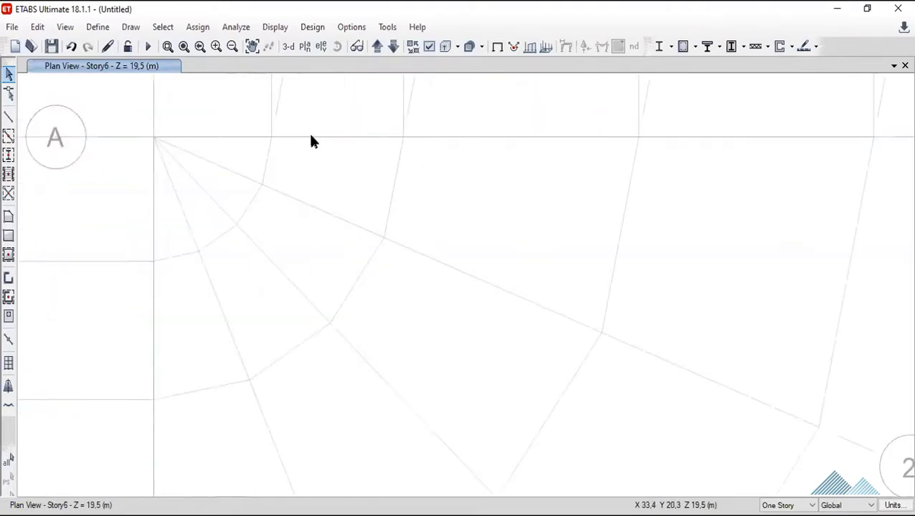
scroll(310, 133, down, 3)
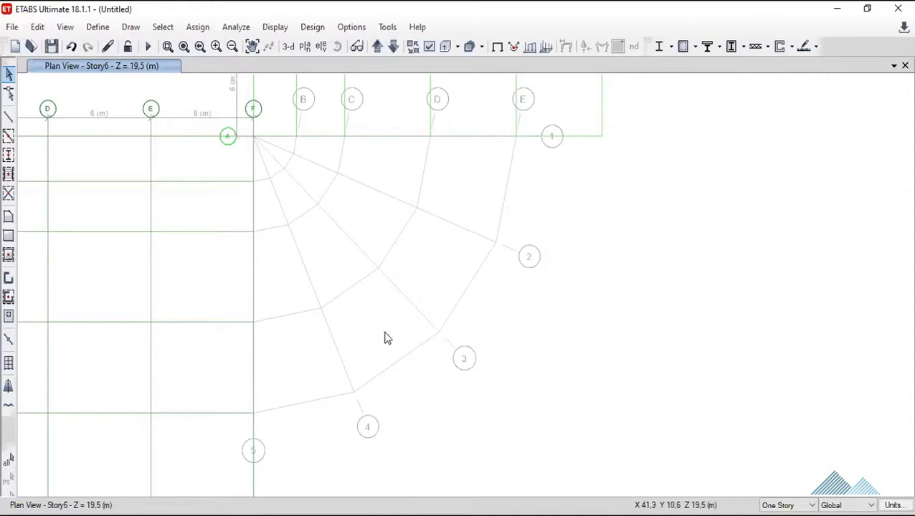
scroll(368, 412, down, 4)
scroll(344, 414, up, 4)
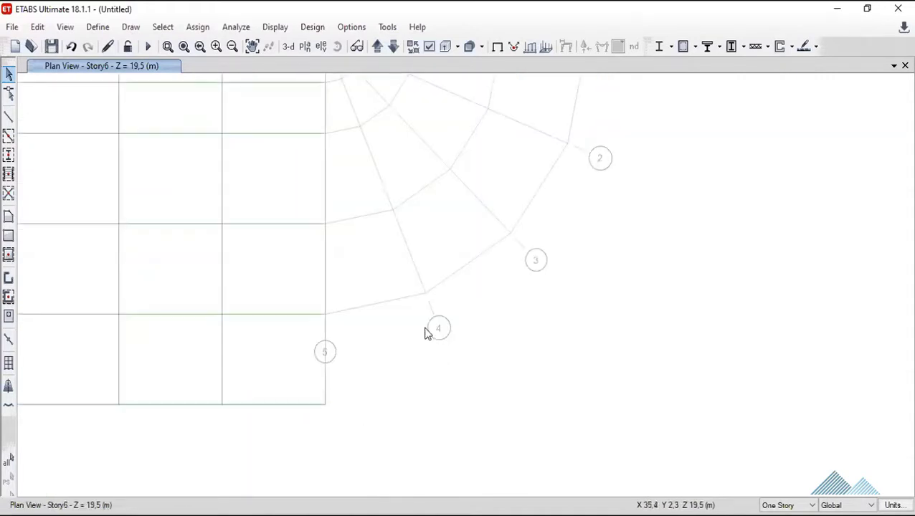
right_click(547, 336)
click(612, 313)
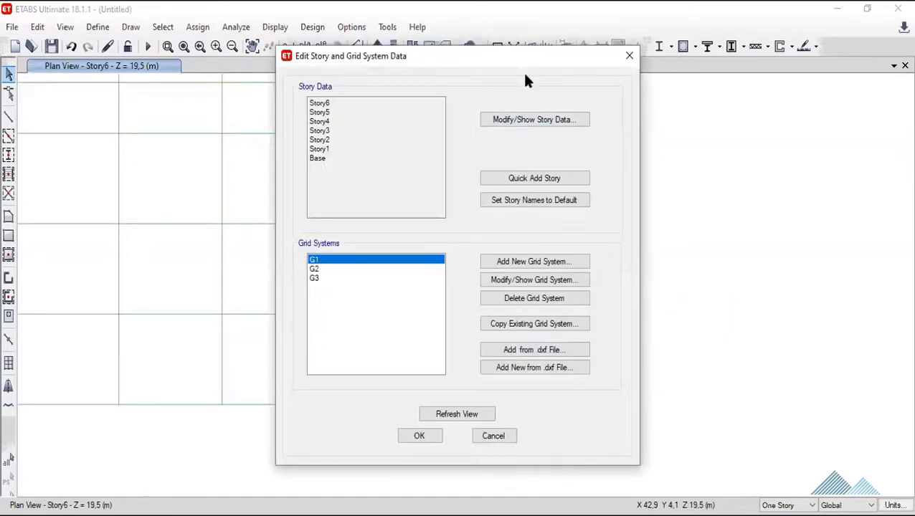
click(419, 436)
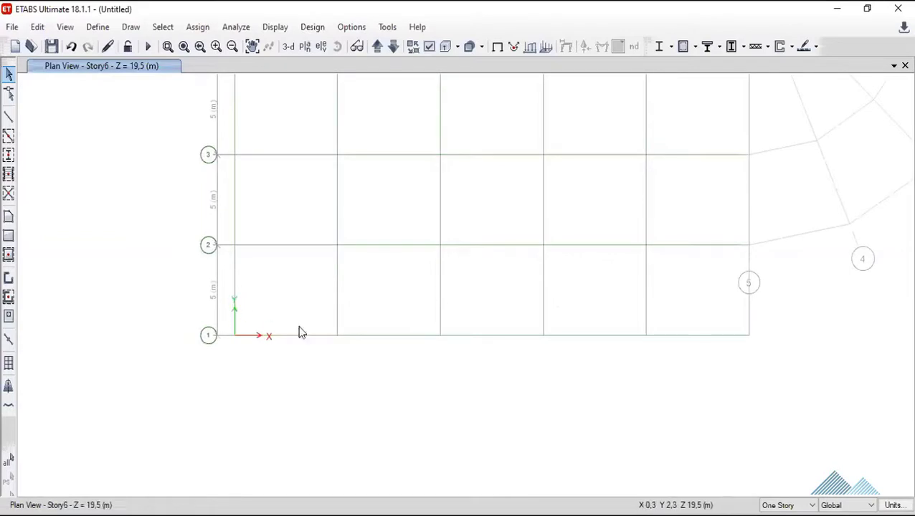
scroll(515, 301, down, 3)
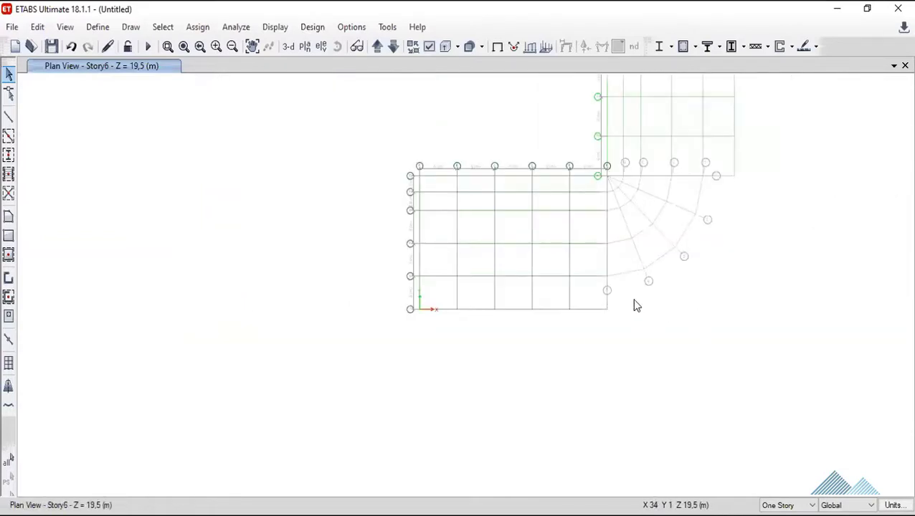
double_click(409, 287)
click(328, 278)
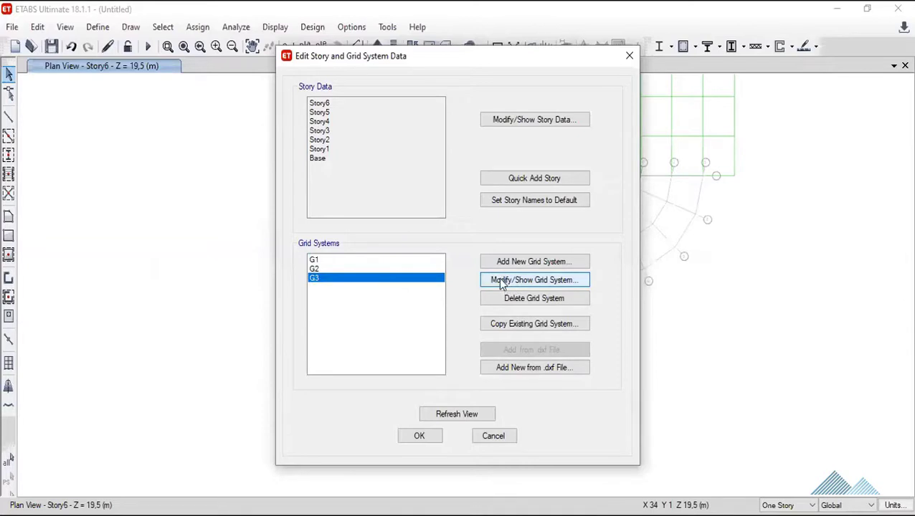
In G3's settings, show spacings and add a ring with ring E spaced 5 m.
click(500, 281)
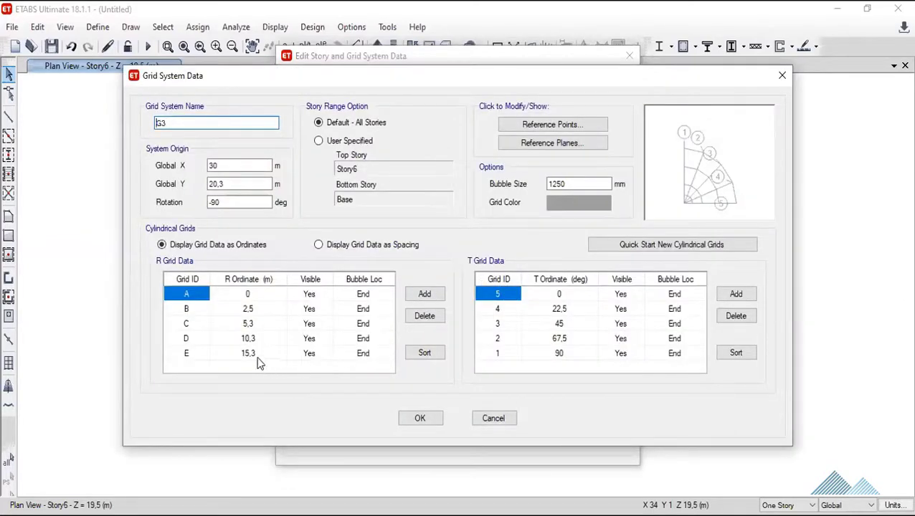
click(318, 245)
click(200, 353)
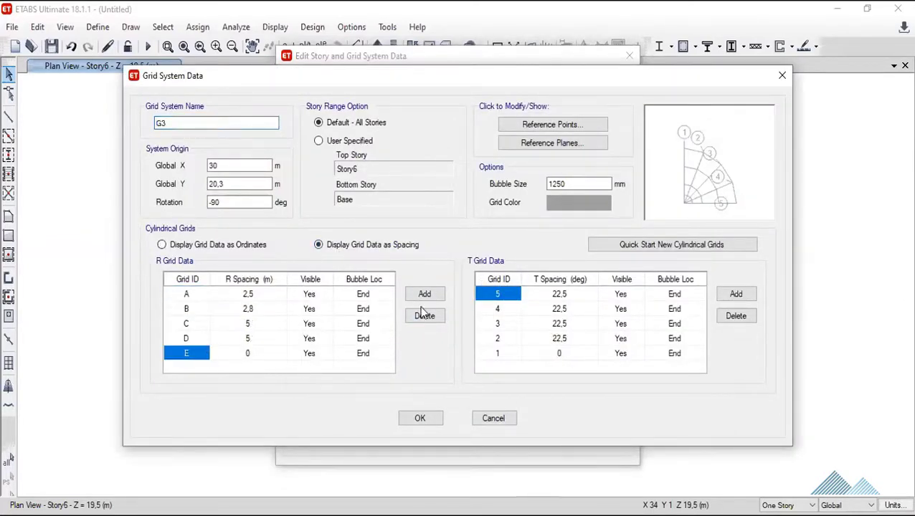
click(426, 295)
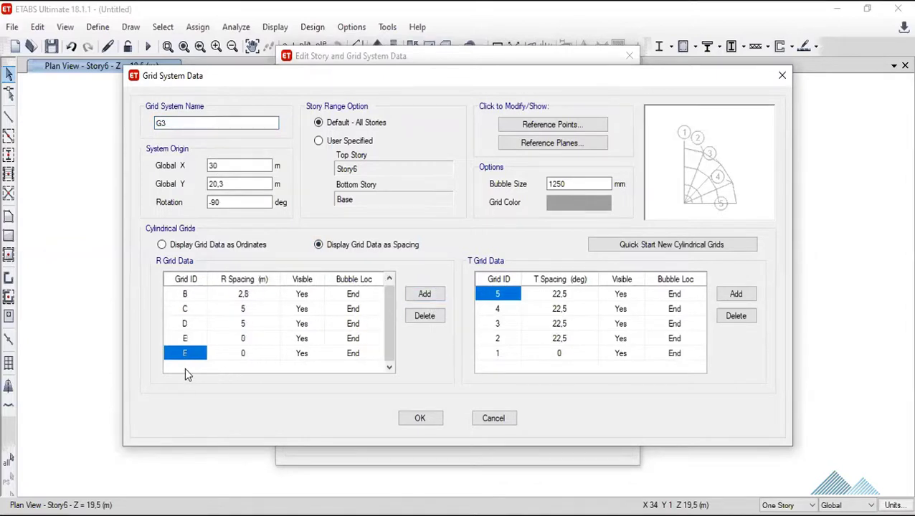
click(246, 342)
text(5)
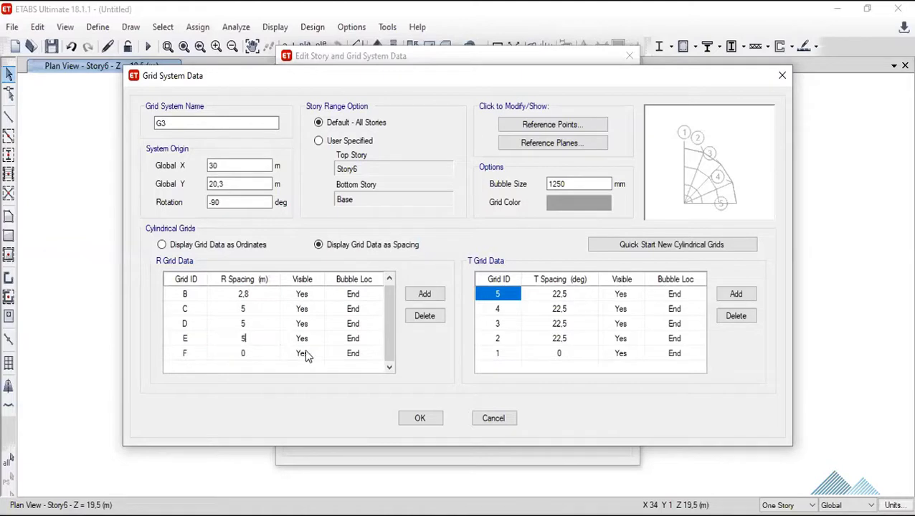
Set G3's bubble size to 900 mm and grid colour to green, then apply.
double_click(581, 185)
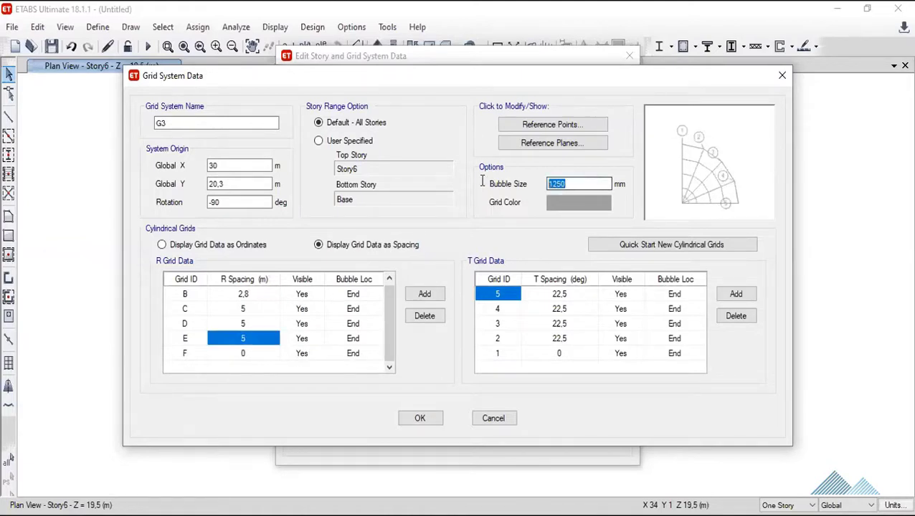
text(900)
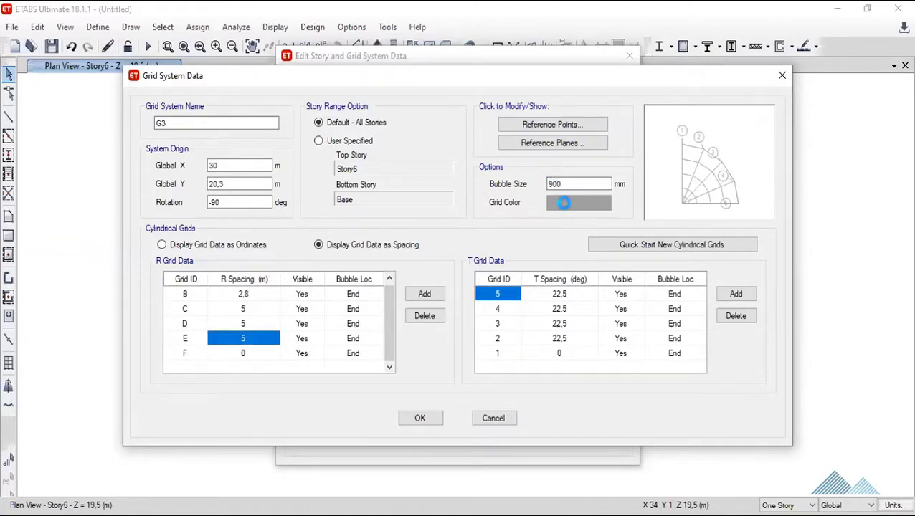
click(568, 205)
click(354, 170)
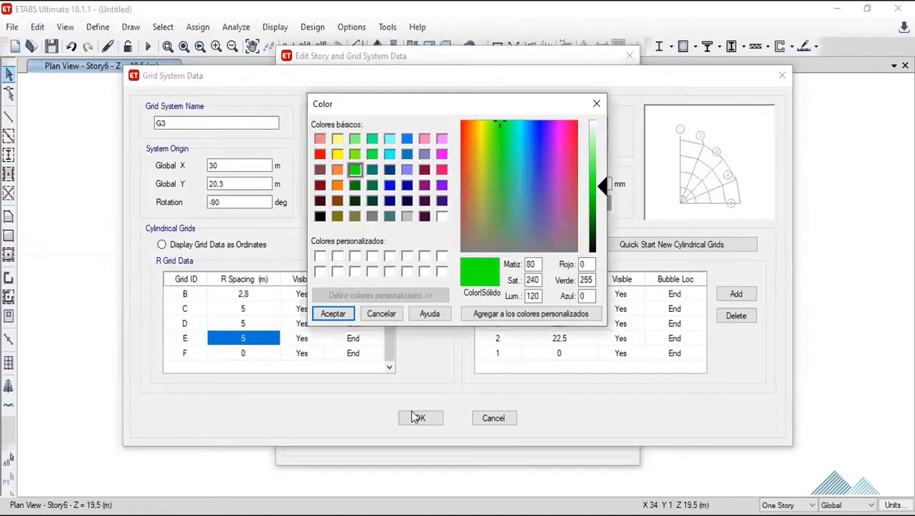
click(334, 315)
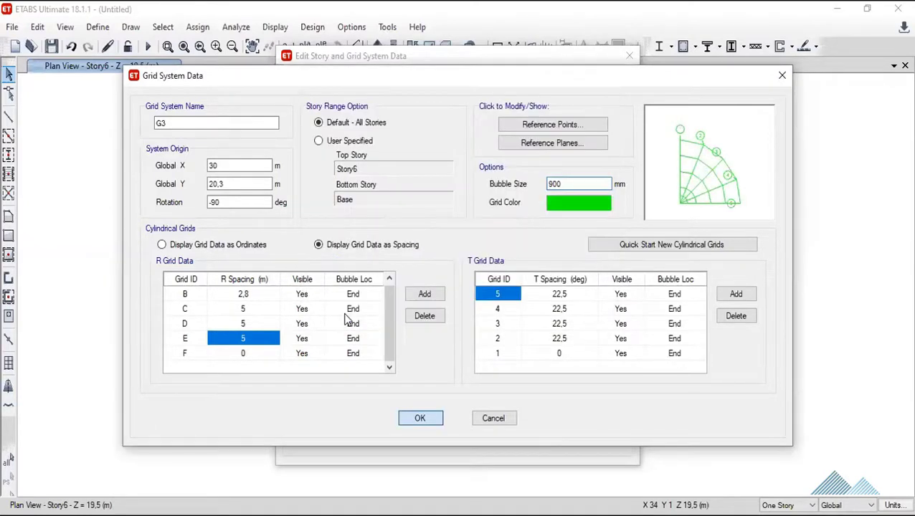
key(Return)
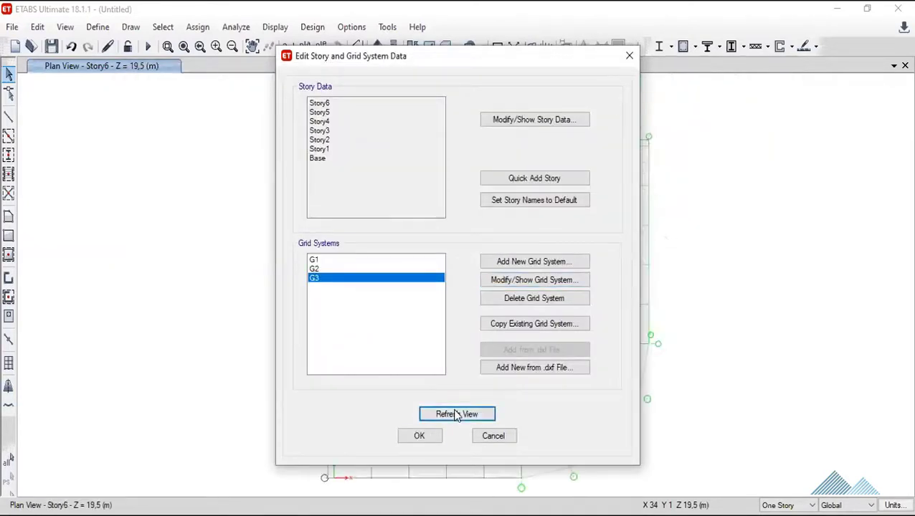
click(456, 416)
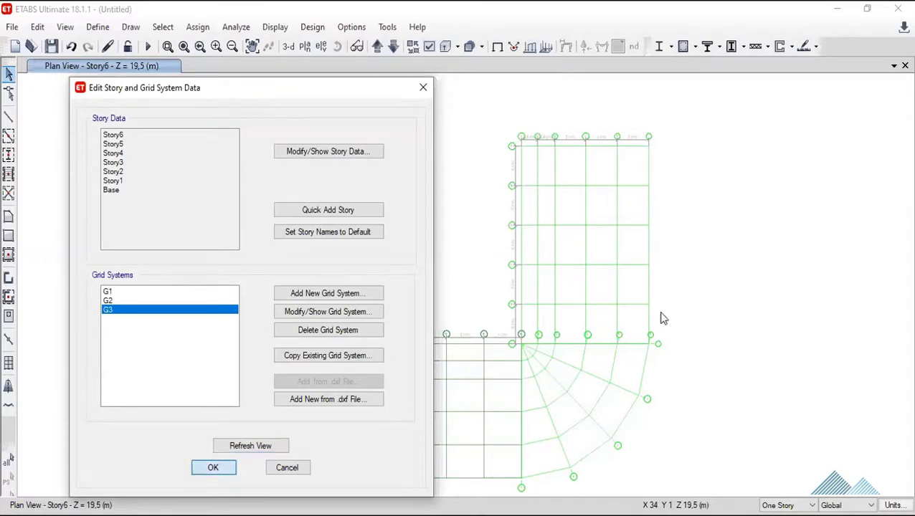
key(Return)
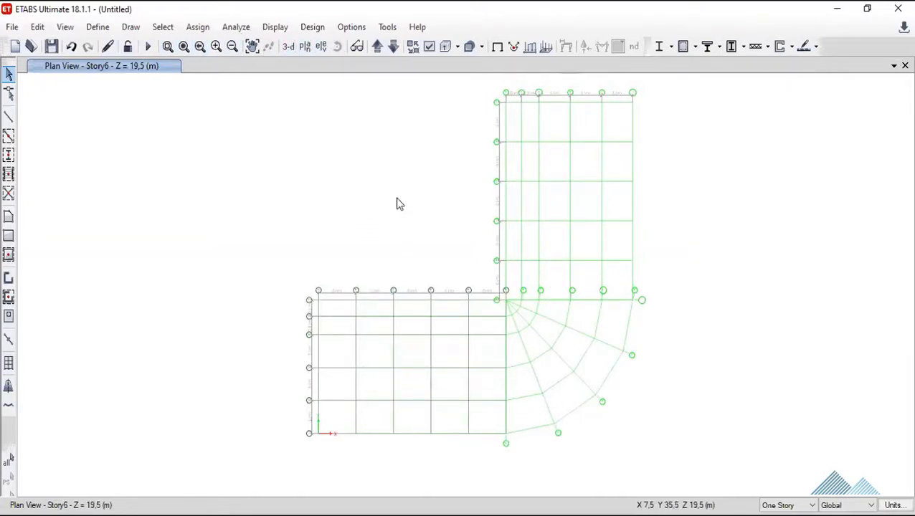
Switch to the 3-D view and orbit the model through several angles to a V-shaped view.
click(289, 47)
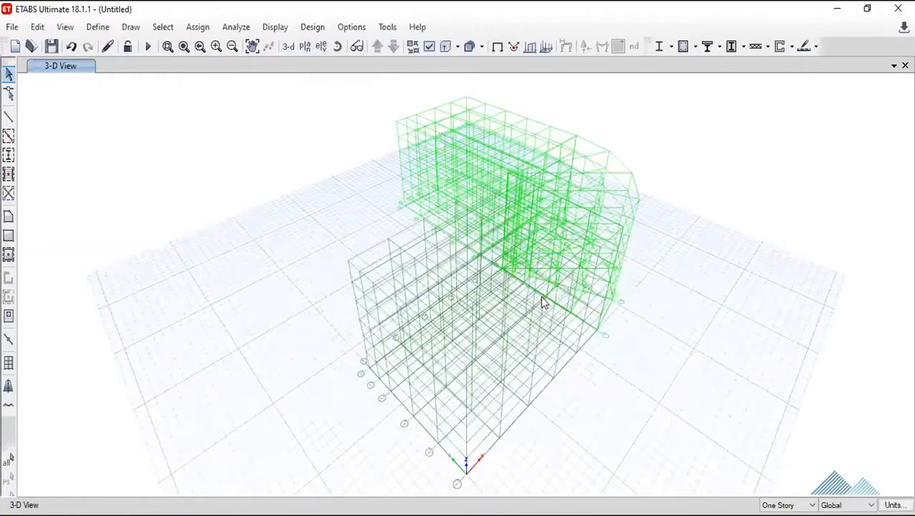
click(337, 46)
mouse_move(648, 320)
mouse_down()
mouse_move(472, 287)
mouse_move(394, 245)
mouse_up()
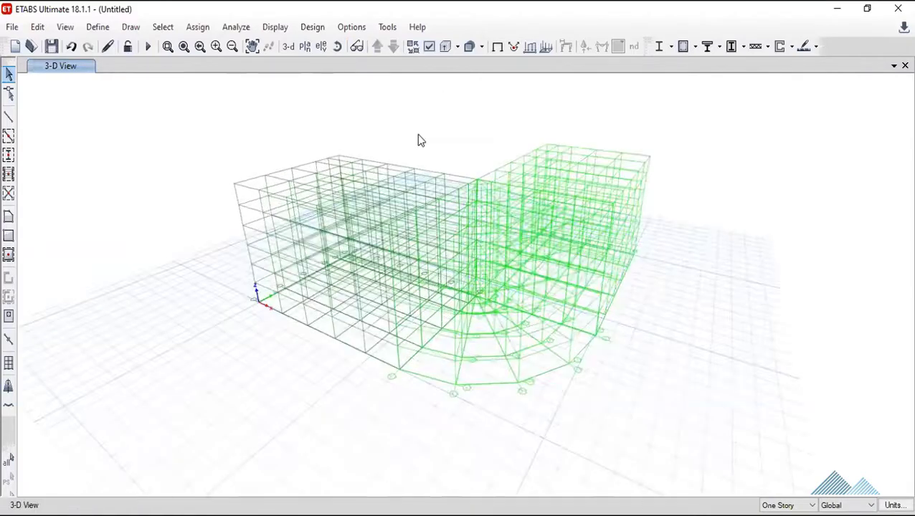
click(337, 46)
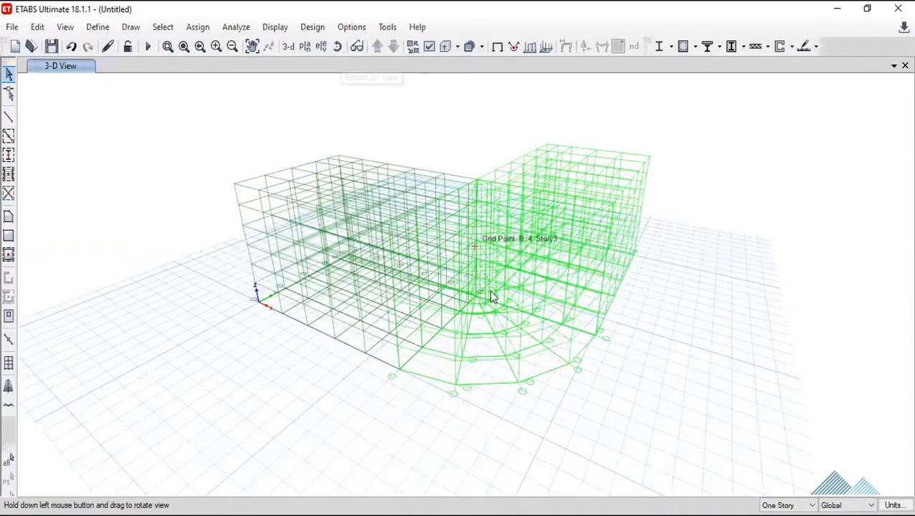
mouse_move(489, 290)
mouse_down()
mouse_move(540, 339)
mouse_move(525, 384)
mouse_move(421, 357)
mouse_move(458, 306)
mouse_move(397, 416)
mouse_move(410, 490)
mouse_up()
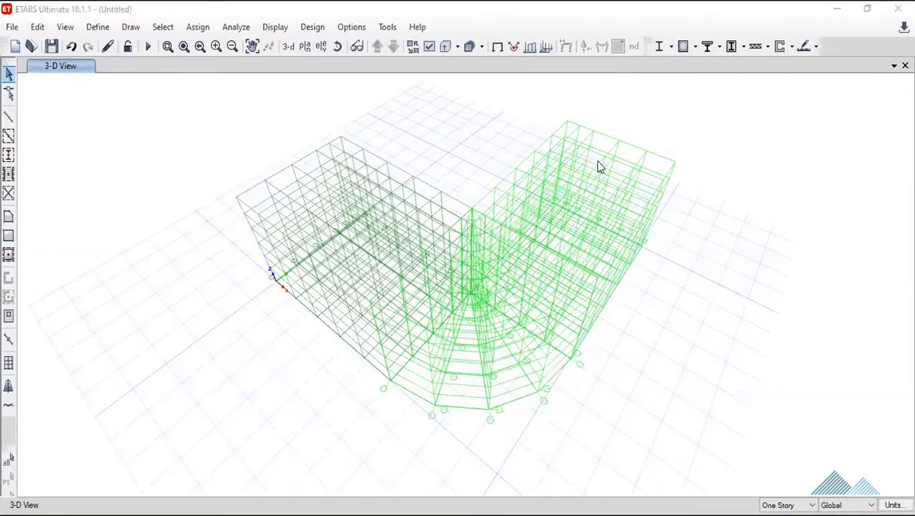
click(337, 45)
mouse_move(445, 259)
mouse_down()
mouse_move(546, 220)
mouse_move(422, 164)
mouse_move(350, 216)
mouse_move(352, 204)
mouse_move(316, 186)
mouse_move(388, 186)
mouse_move(327, 368)
mouse_move(329, 390)
mouse_up()
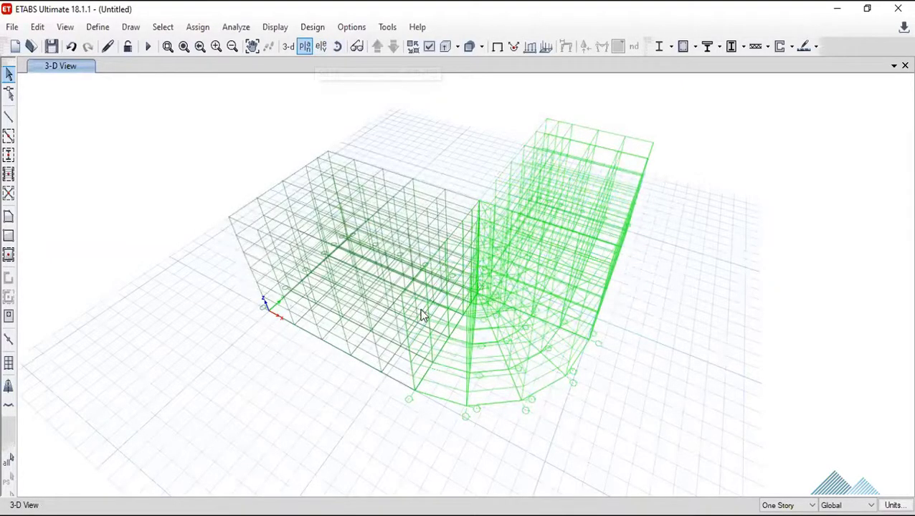
Show the Base level plan at Z = 0 m and zoom in on the curved grid.
click(380, 272)
click(504, 430)
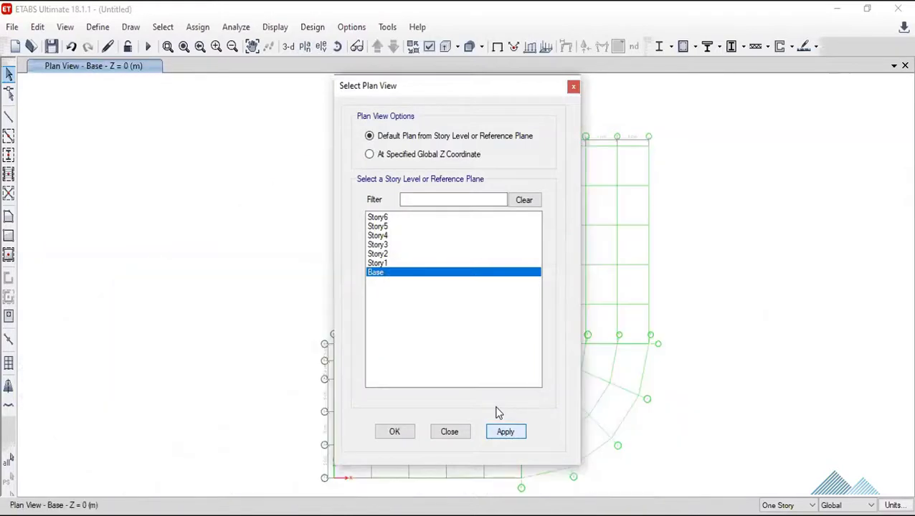
key(Escape)
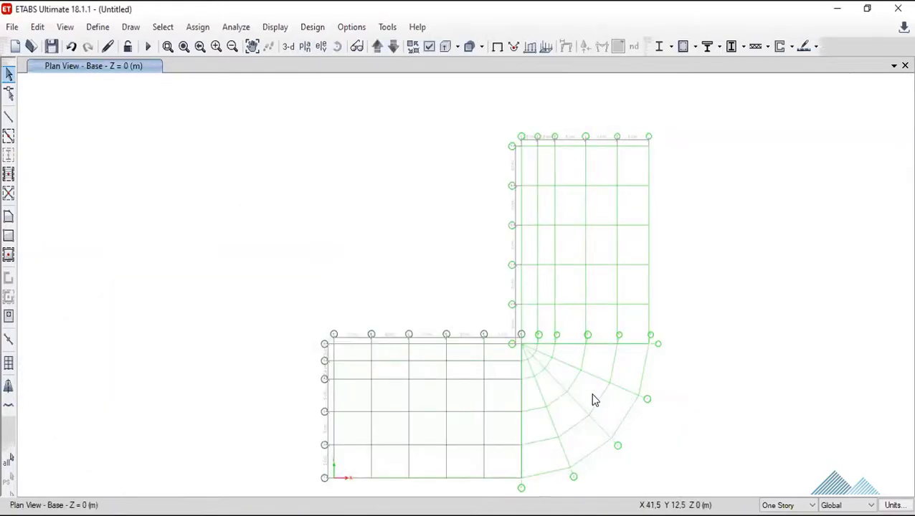
scroll(592, 397, up, 2)
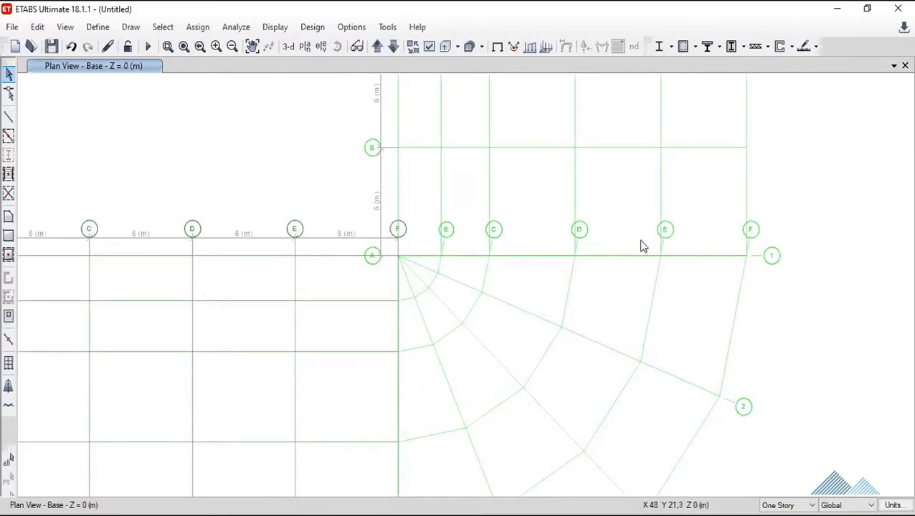
Open grid system G3's data and display its grid values as spacings.
right_click(588, 264)
click(644, 277)
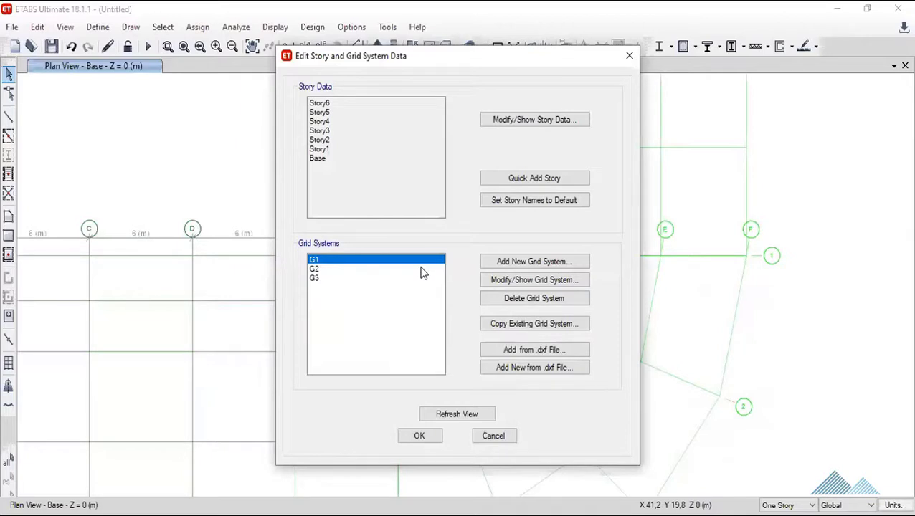
click(327, 279)
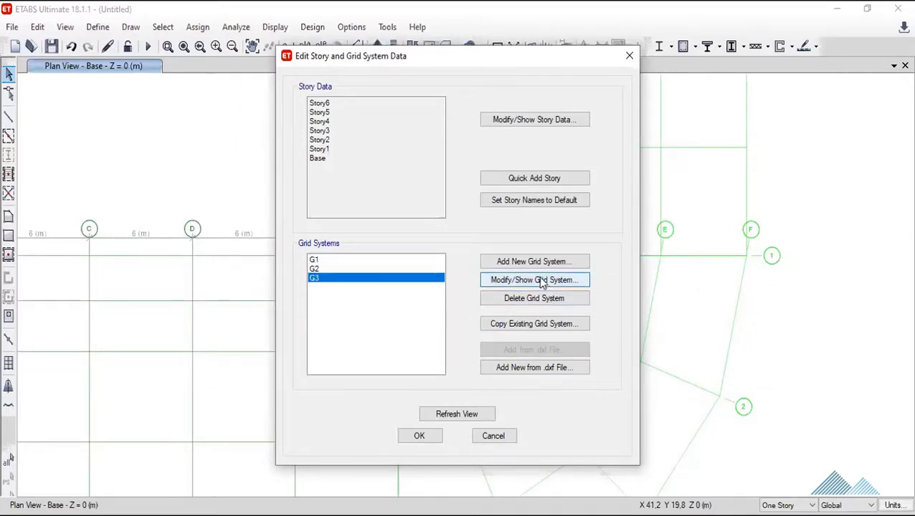
click(541, 283)
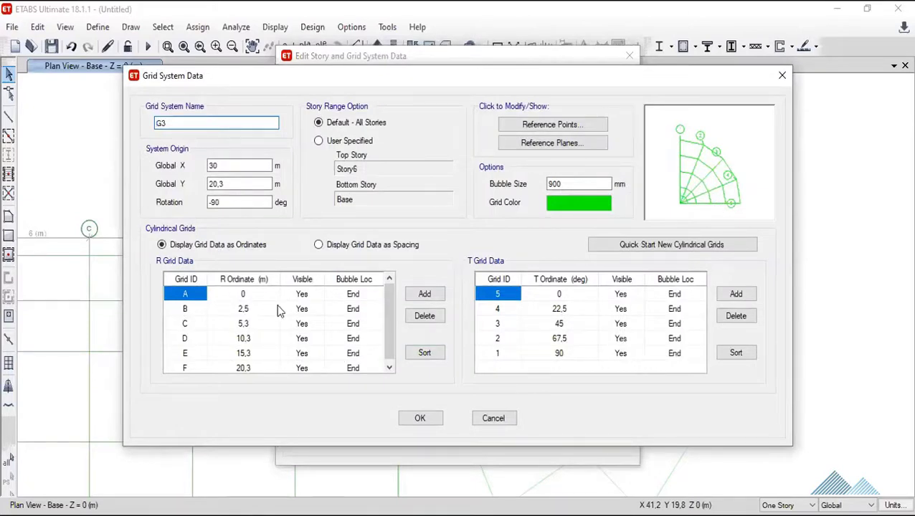
click(318, 245)
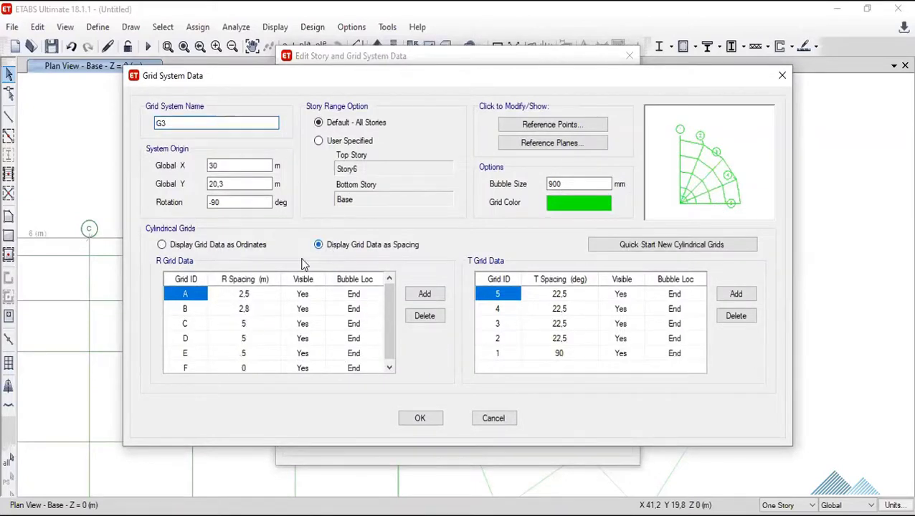
Erase the radial grid IDs A through F so those rows are blank.
click(189, 294)
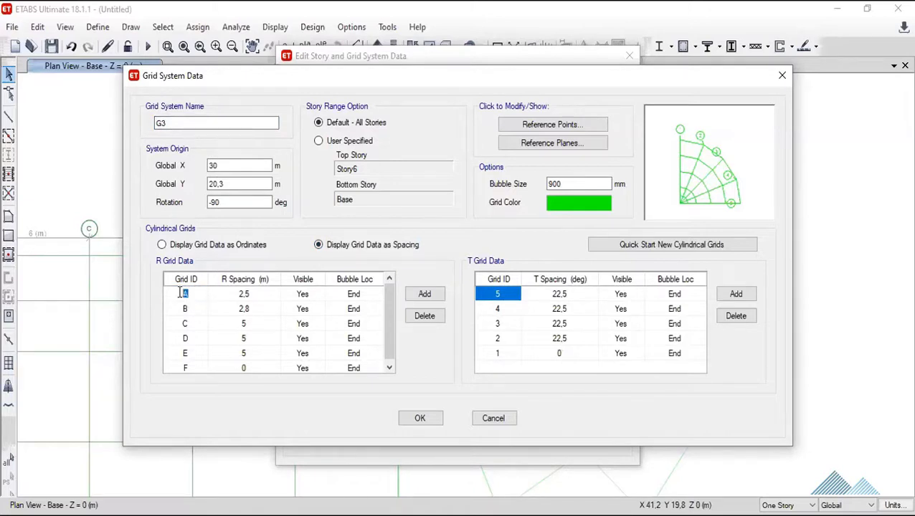
key(BackSpace)
click(188, 309)
click(188, 309)
key(BackSpace)
click(189, 323)
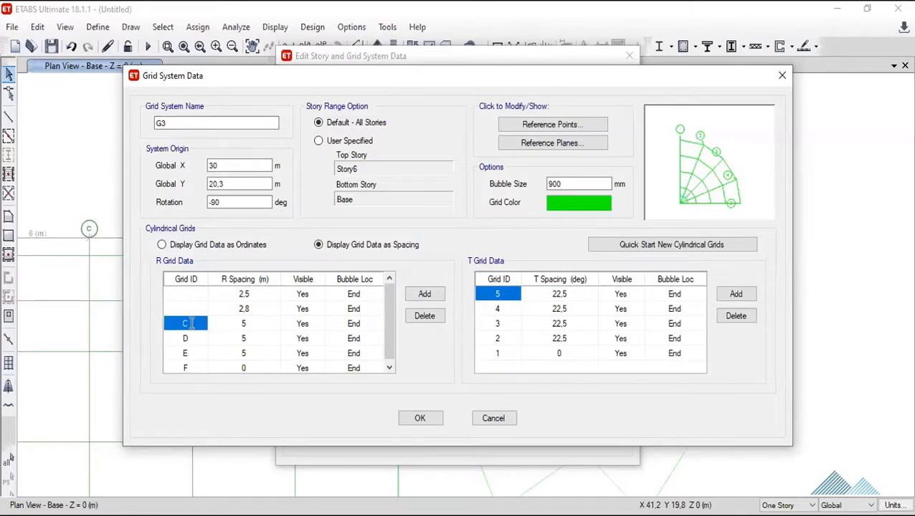
click(192, 324)
key(BackSpace)
click(183, 338)
click(181, 337)
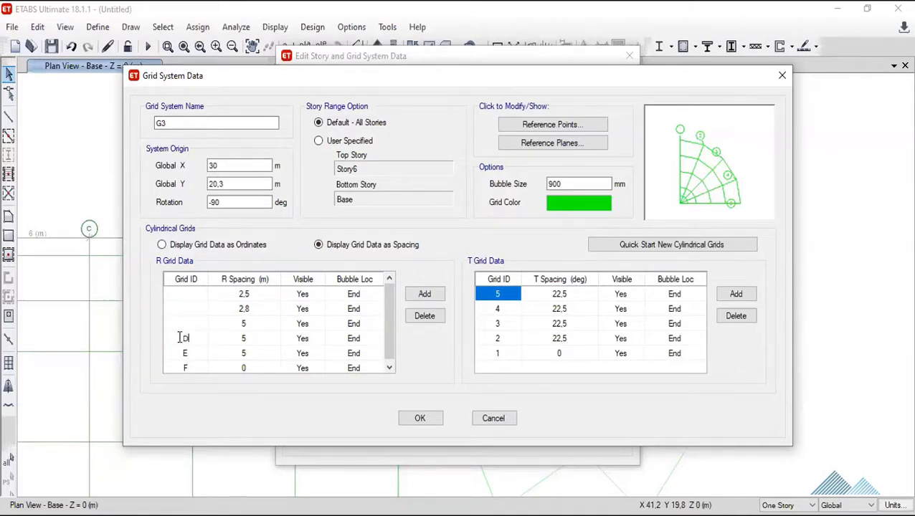
key(BackSpace)
click(192, 353)
click(186, 353)
key(BackSpace)
click(189, 368)
click(186, 367)
key(BackSpace)
Accept G3's blanked ring labels and zoom the plan out.
click(421, 416)
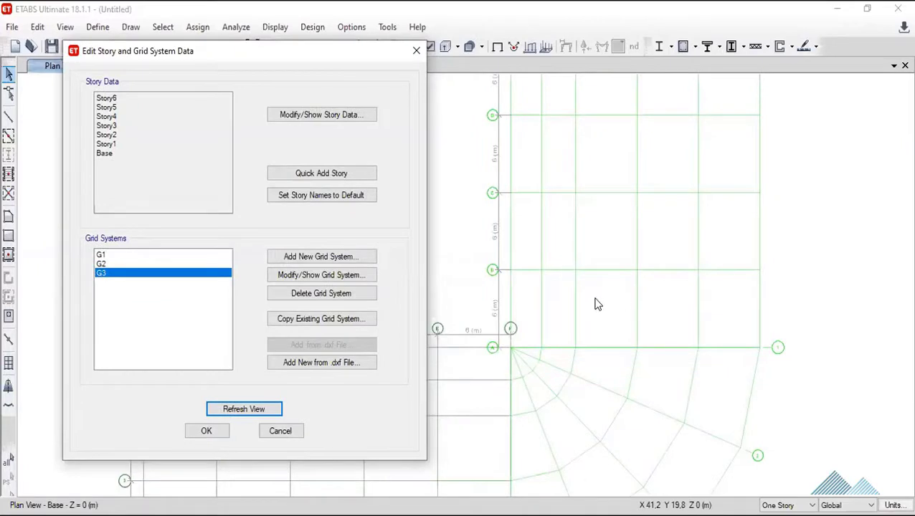
scroll(595, 300, down, 2)
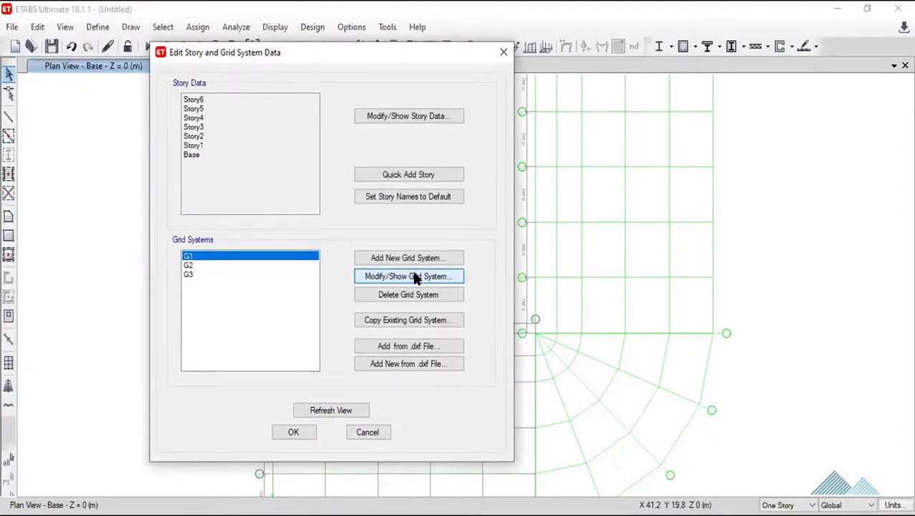
Set the bubble location of G1's X grid lines A–F to Start.
click(416, 278)
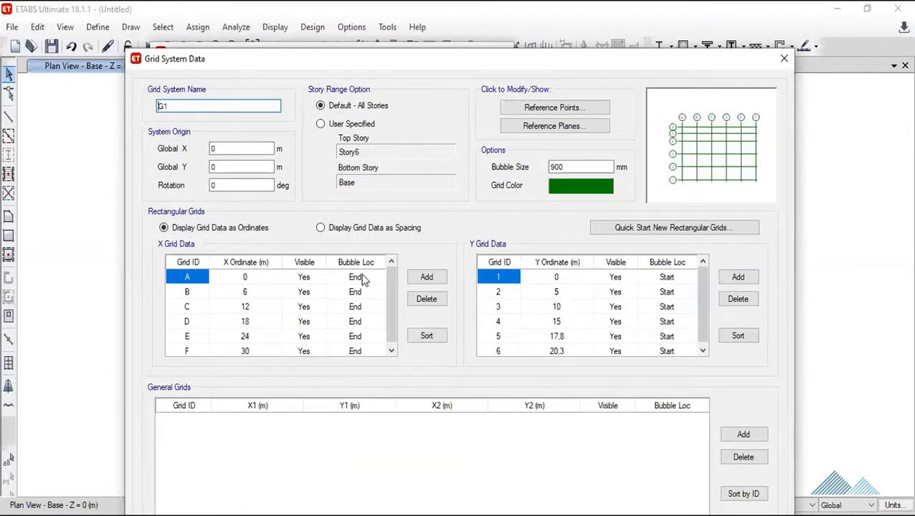
click(362, 279)
click(364, 275)
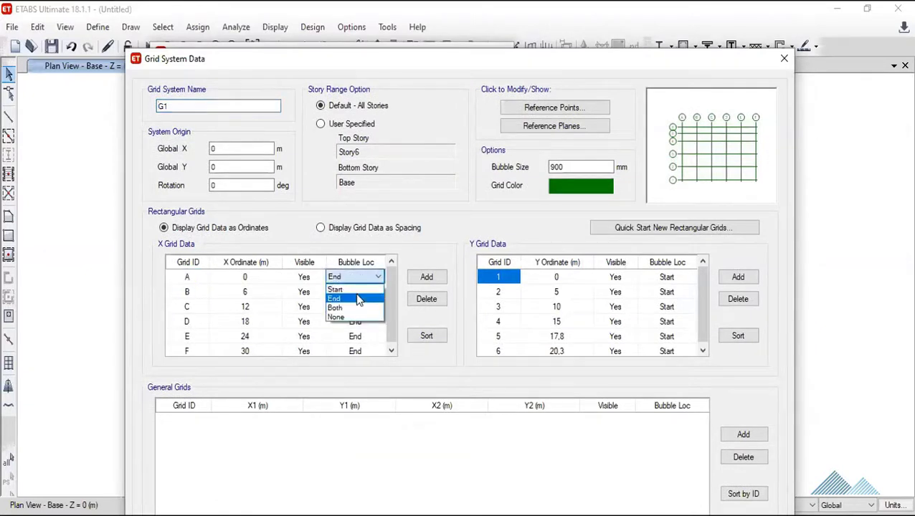
click(358, 298)
click(361, 276)
click(356, 289)
click(357, 292)
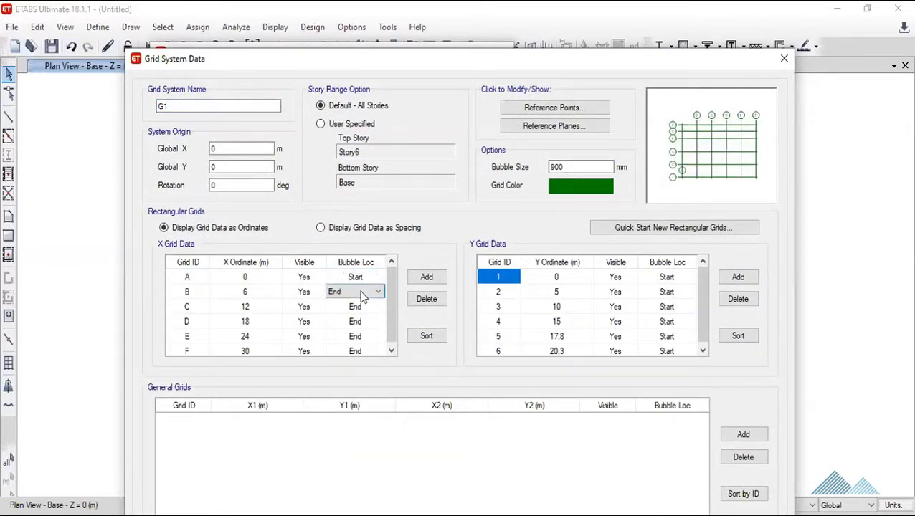
click(359, 292)
click(353, 306)
click(366, 306)
click(370, 307)
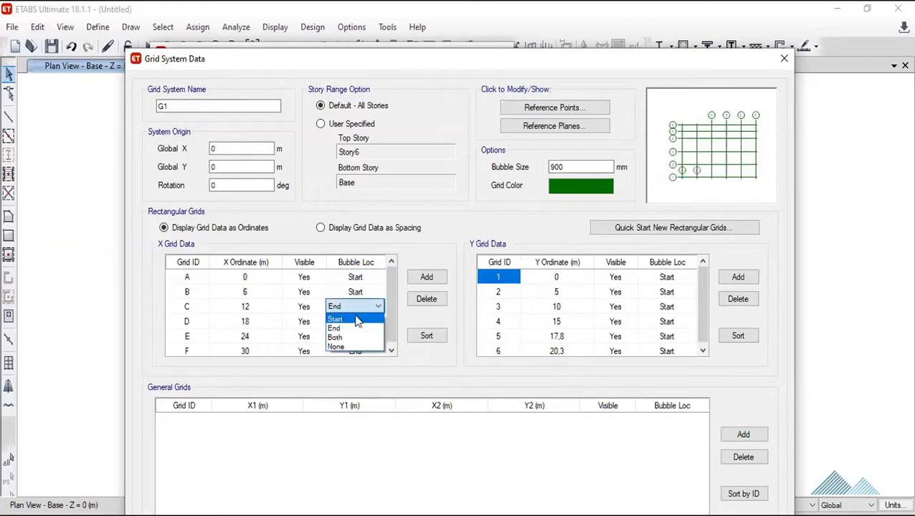
click(355, 316)
click(357, 323)
click(356, 326)
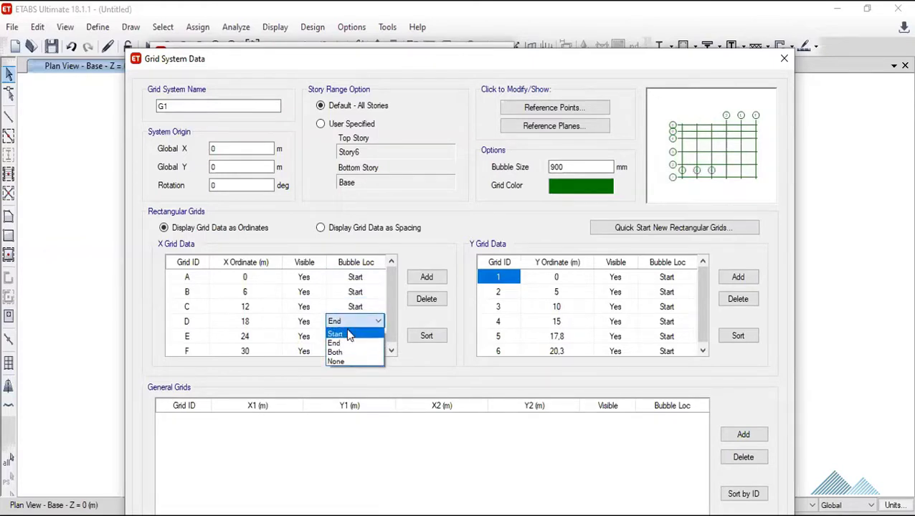
click(348, 335)
click(353, 334)
click(354, 334)
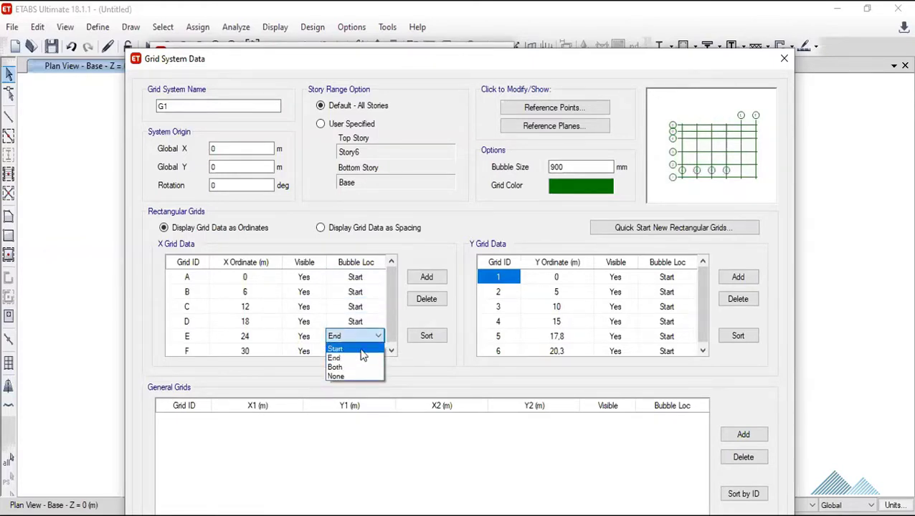
click(362, 349)
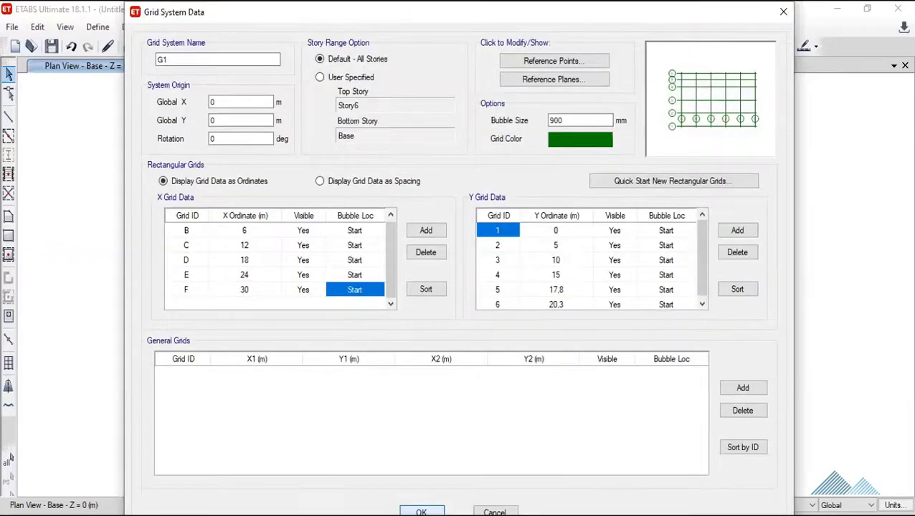
Apply G1's bubble changes, refresh the plan view and select grid system G3.
click(421, 509)
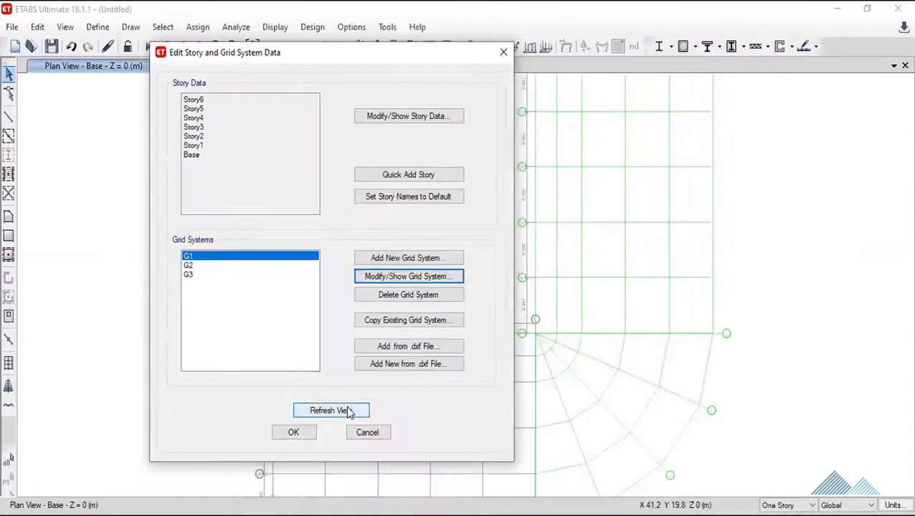
click(347, 409)
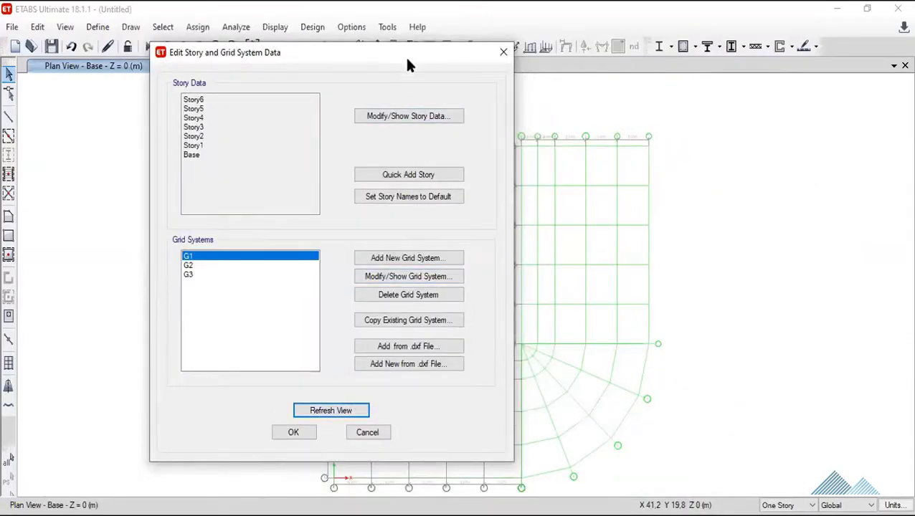
drag(407, 61, 326, 20)
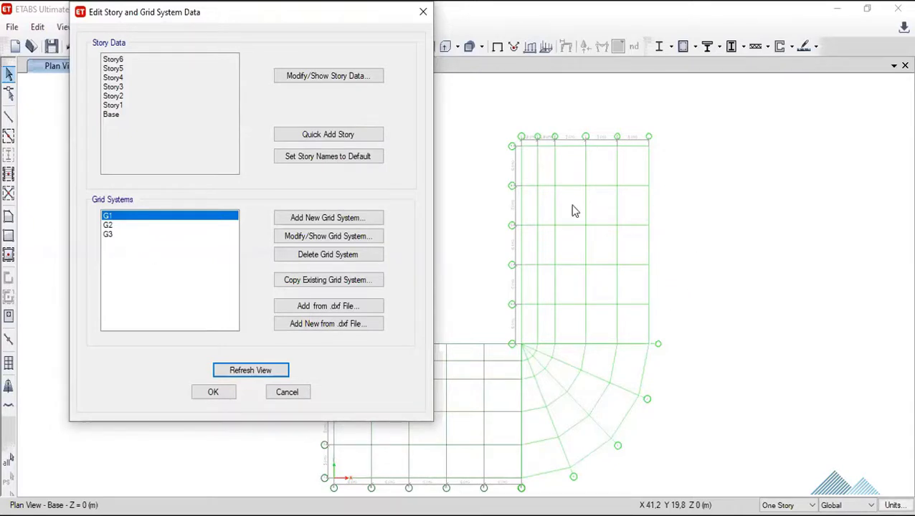
click(107, 236)
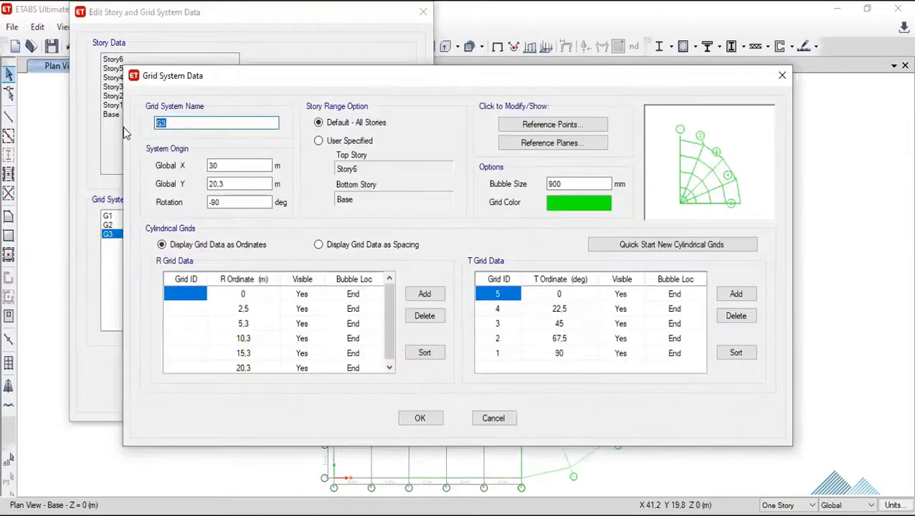
Rename grid system G3 to MODULO-III and G2 to MODULO-II.
text(MODULO-III)
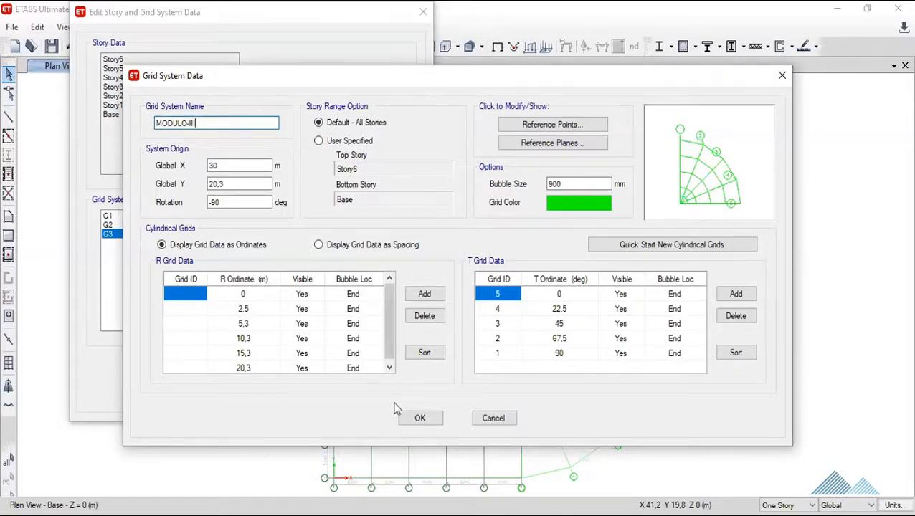
click(420, 417)
click(119, 226)
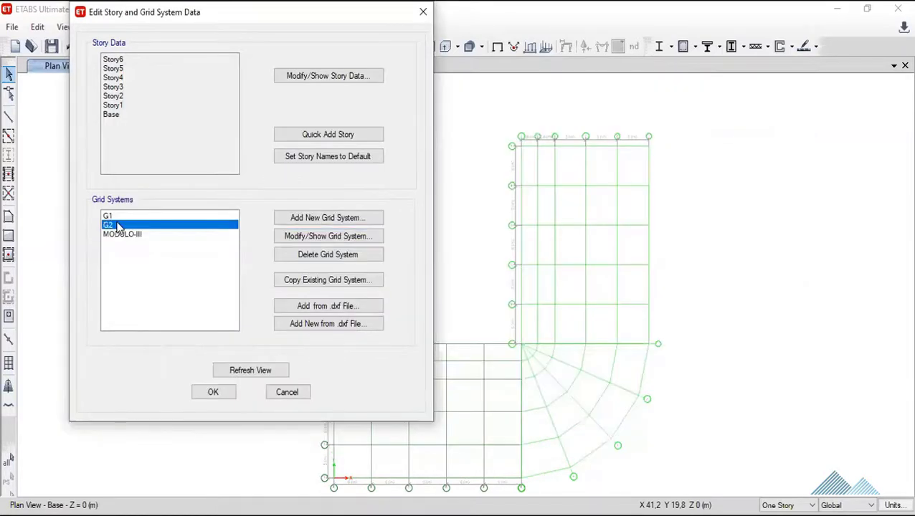
click(319, 239)
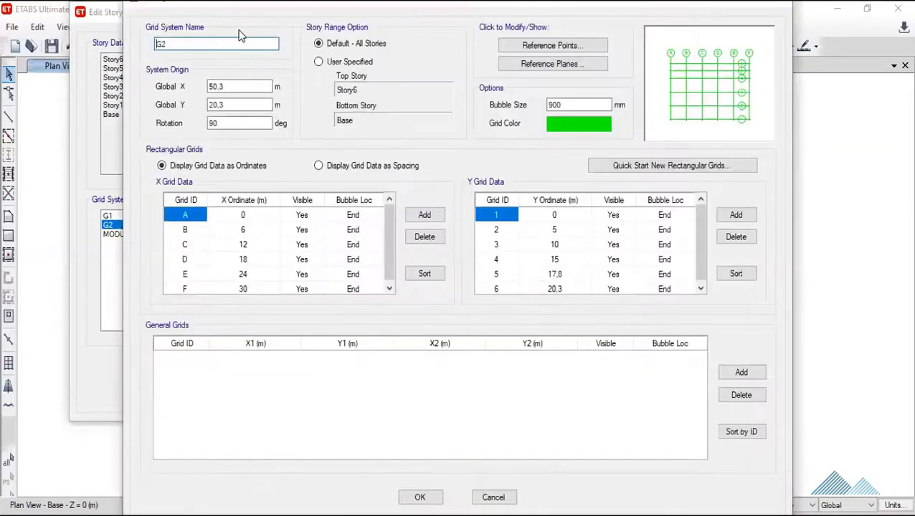
drag(189, 45, 151, 49)
text(MODULO-III)
click(420, 497)
Open G1's grid data and enter MODULO-I as its grid system name.
click(123, 215)
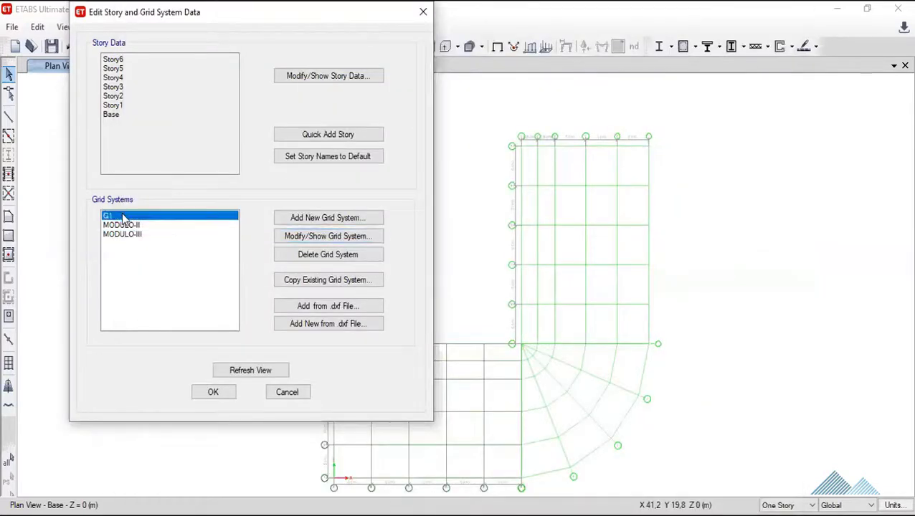
click(309, 233)
double_click(177, 42)
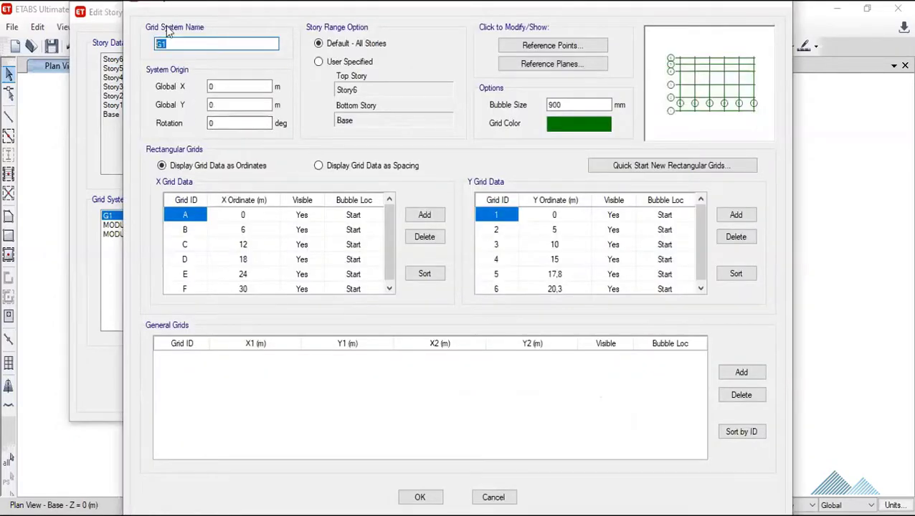
text(MODULO-I)
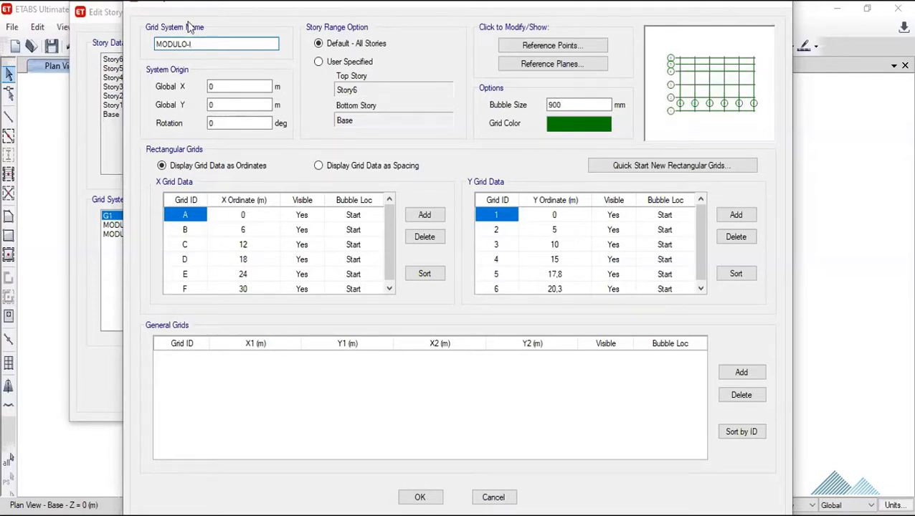
Apply the MODULO-I name and select MODULO-II in the grid systems list.
click(420, 497)
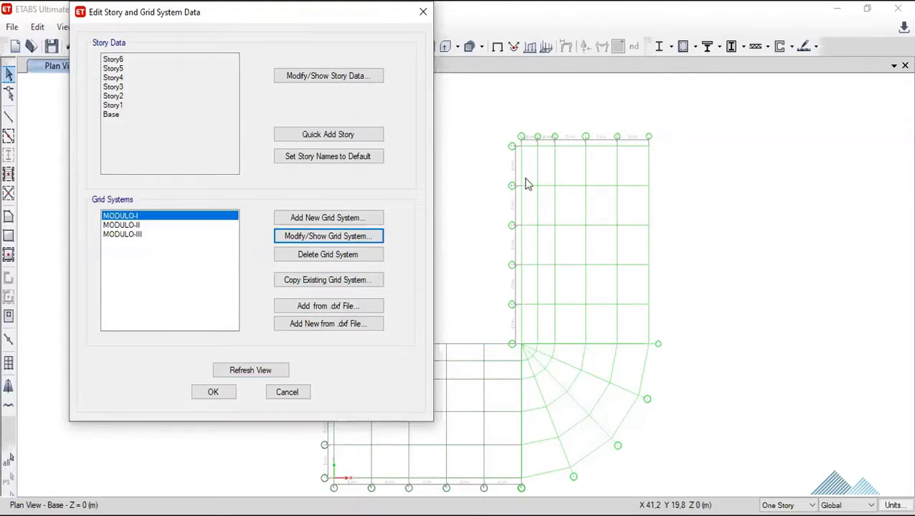
click(140, 226)
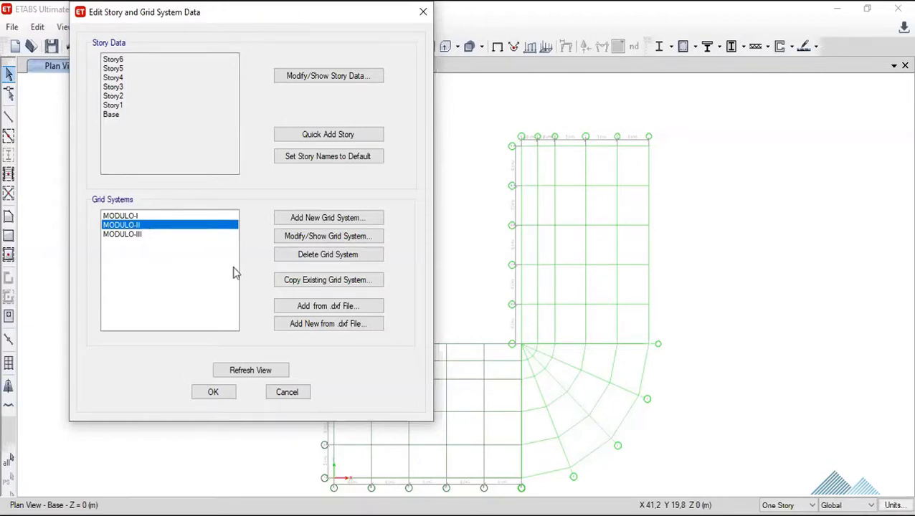
Open MODULO-II's grid data and set the bubbles of X grids A–D to Start.
click(333, 238)
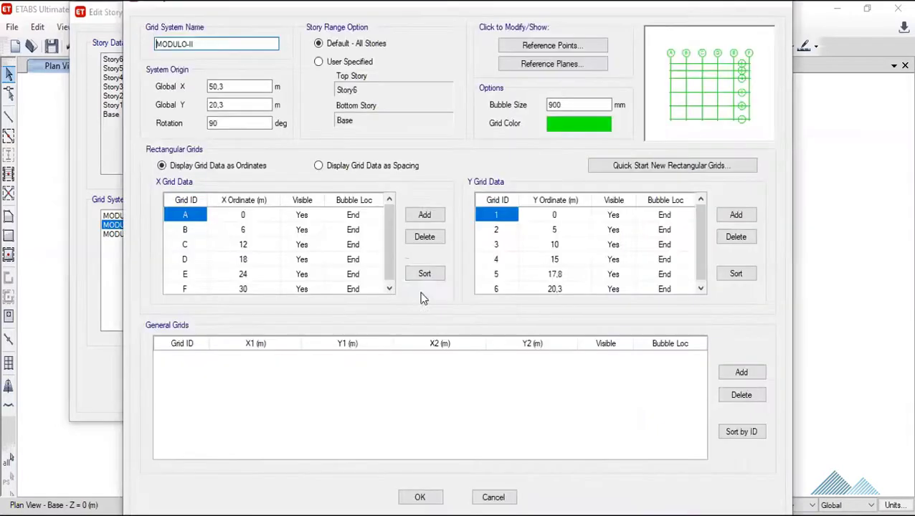
click(367, 216)
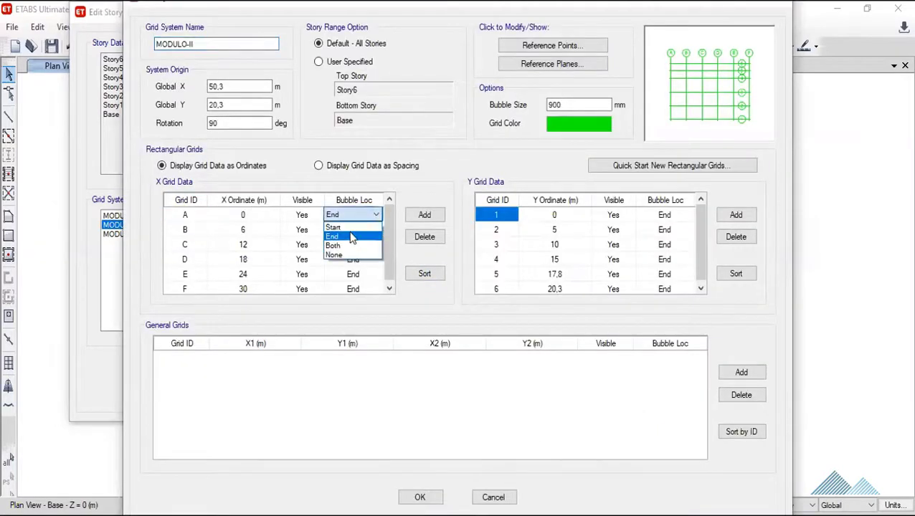
click(355, 228)
click(359, 229)
click(359, 230)
click(352, 244)
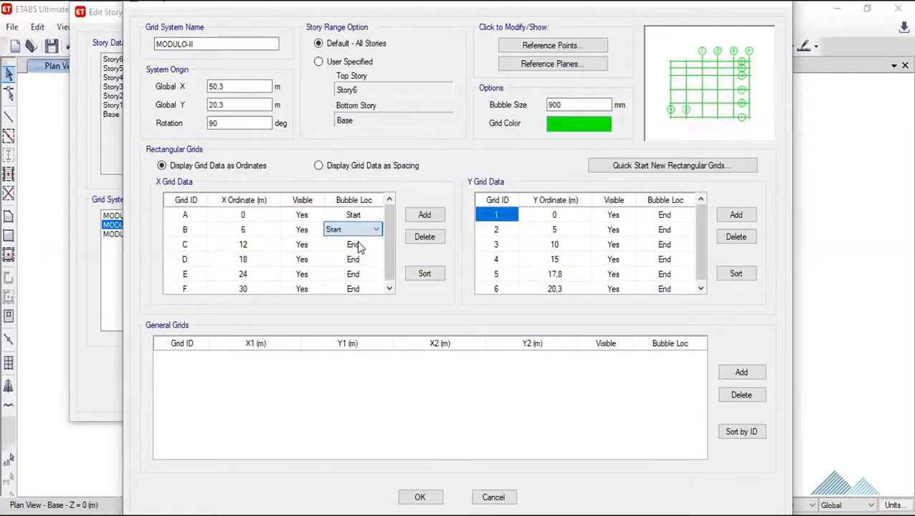
click(355, 244)
click(352, 258)
click(356, 260)
click(357, 264)
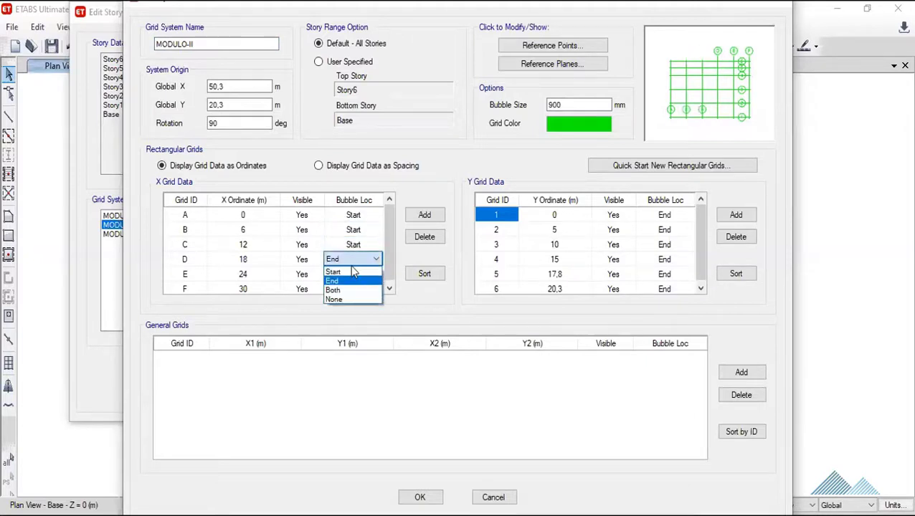
Set grids E and F bubbles to Start, apply, and refresh the plan.
click(336, 280)
click(351, 274)
click(352, 274)
click(343, 297)
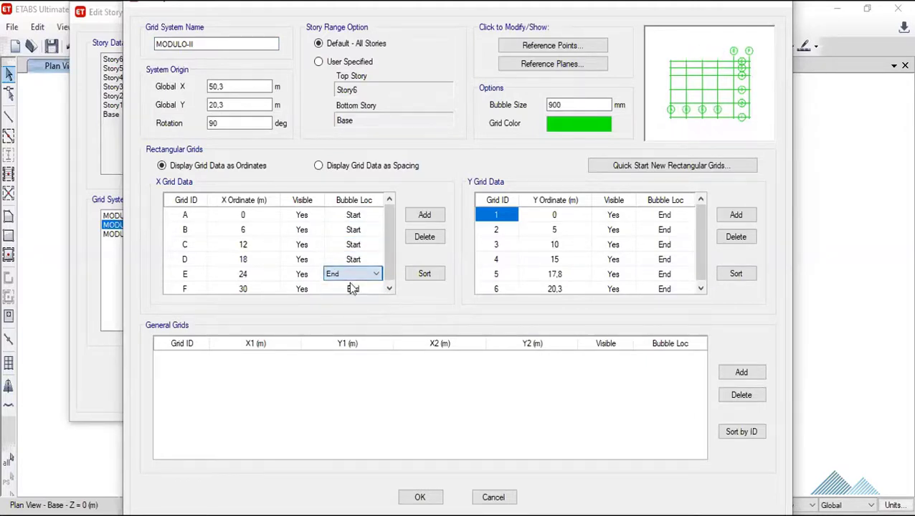
click(356, 277)
click(388, 288)
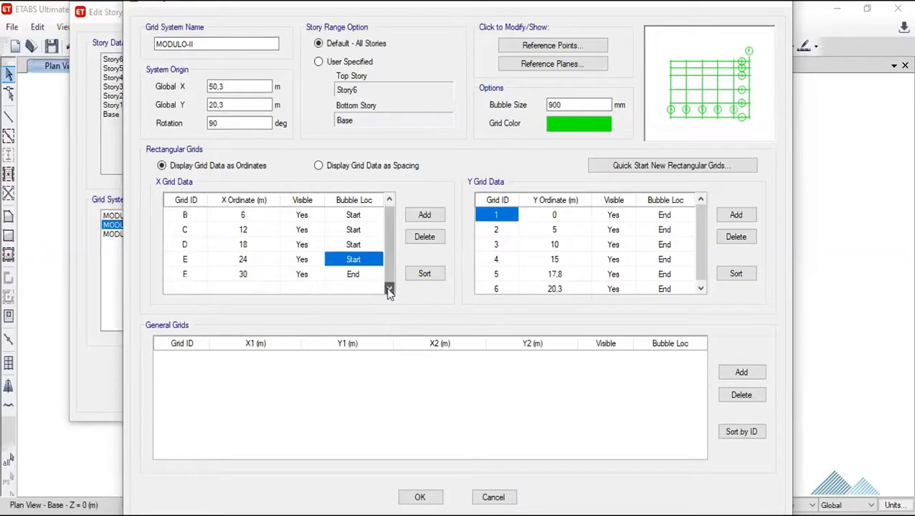
click(369, 276)
click(375, 274)
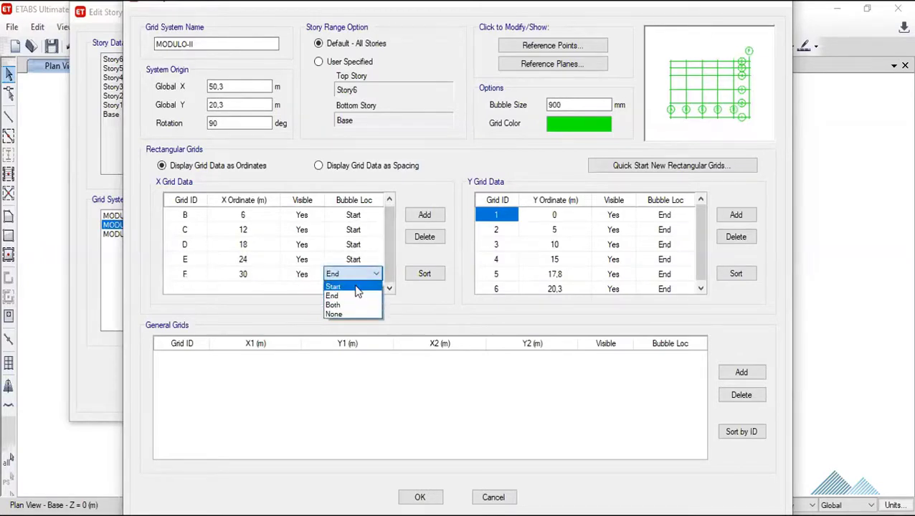
click(356, 288)
click(420, 497)
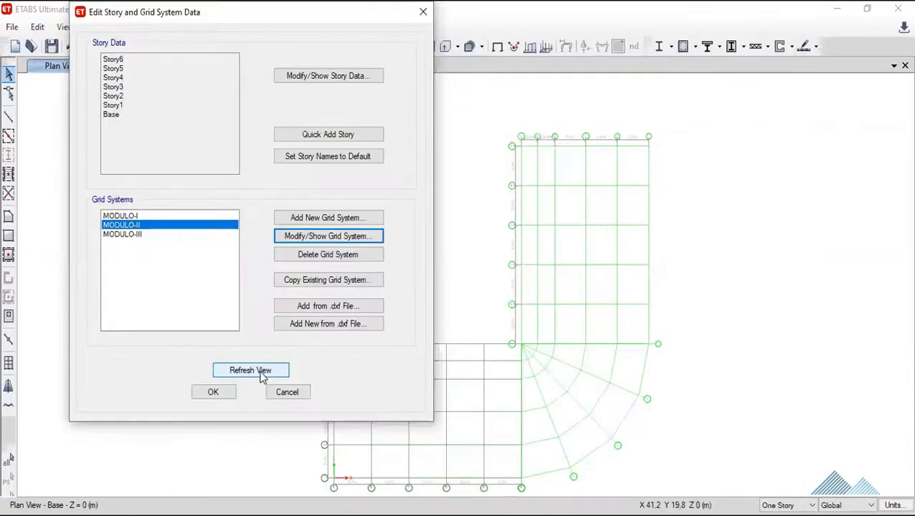
click(262, 371)
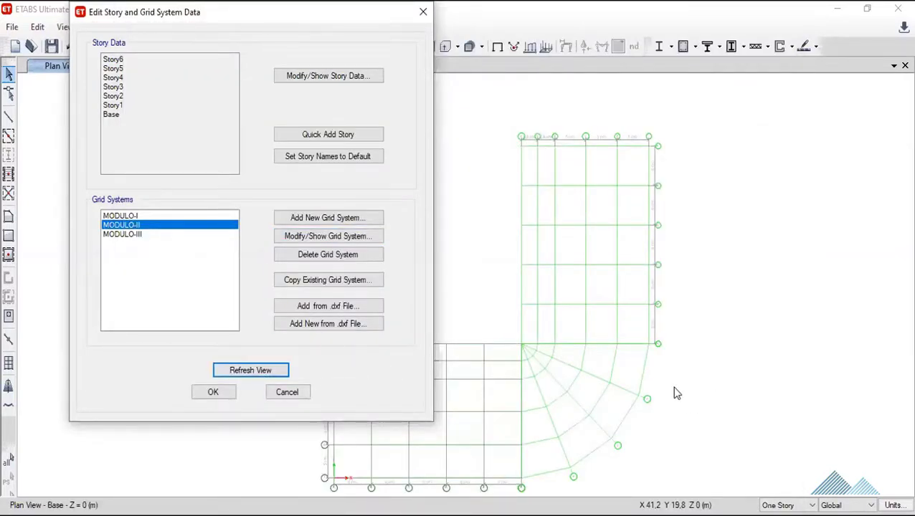
Change MODULO-III's grid colour to dark green and close the grid system dialogs.
click(139, 235)
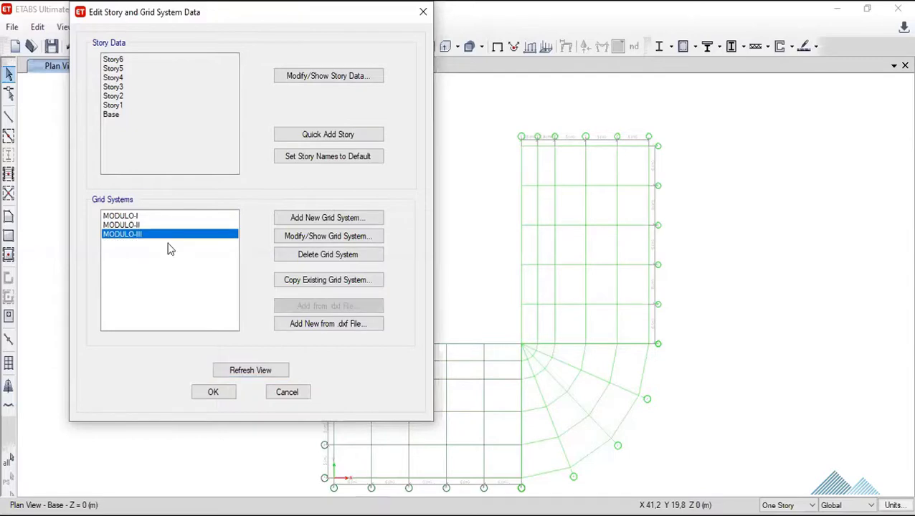
click(321, 240)
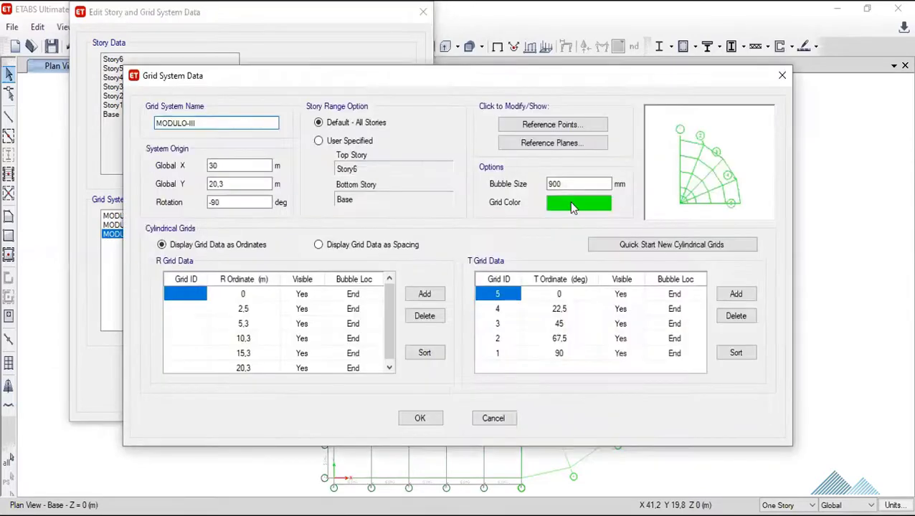
click(574, 205)
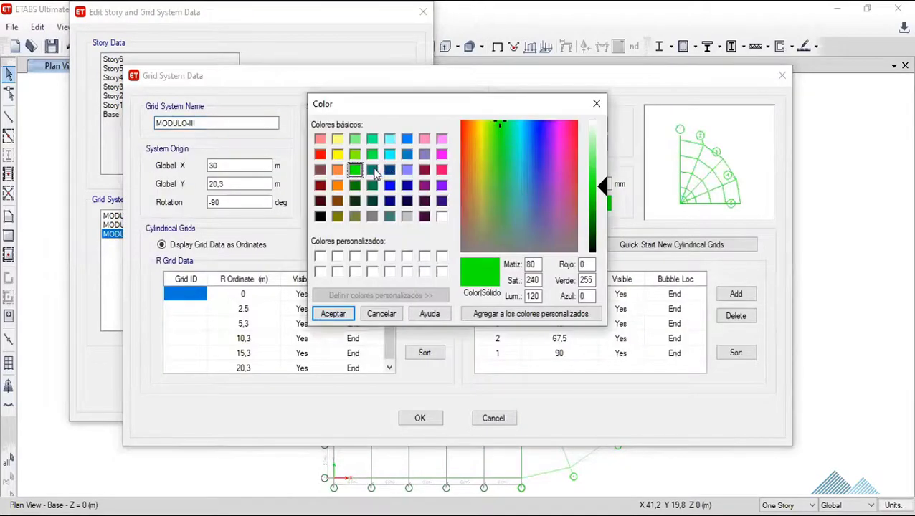
click(355, 185)
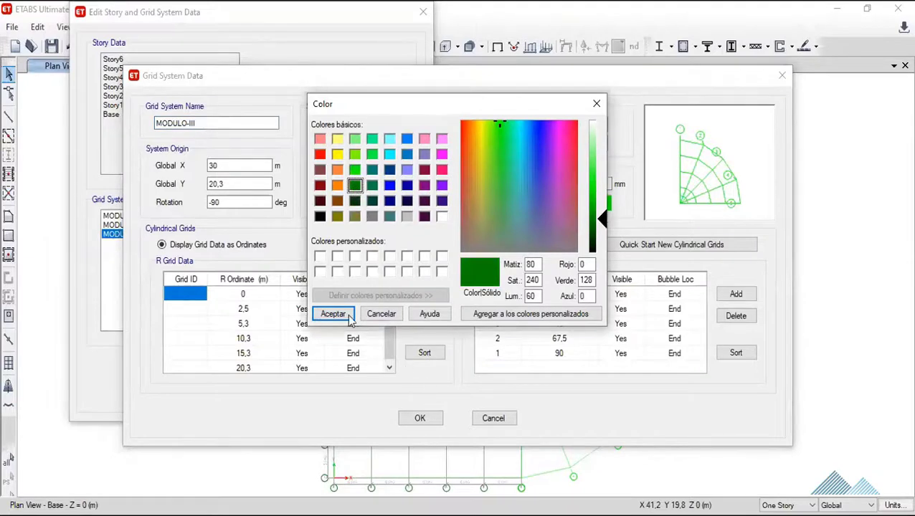
key(Return)
key(Return)
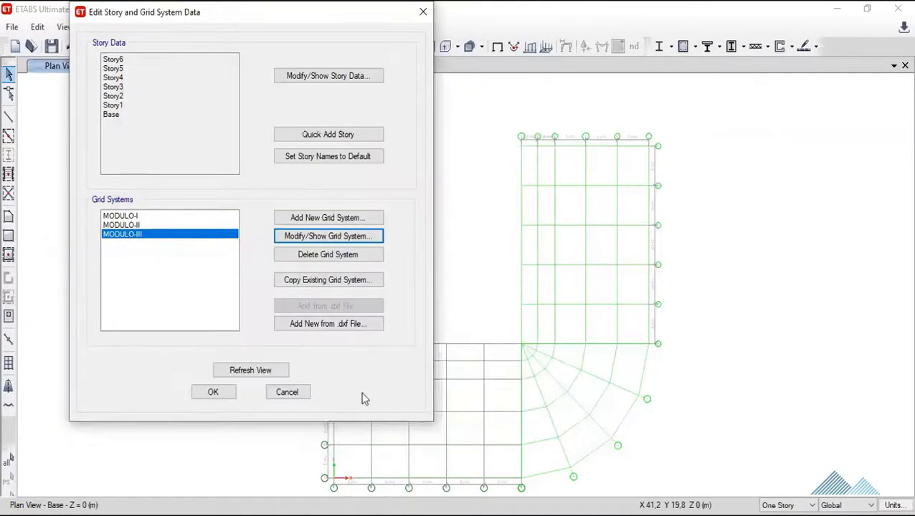
click(278, 371)
click(230, 393)
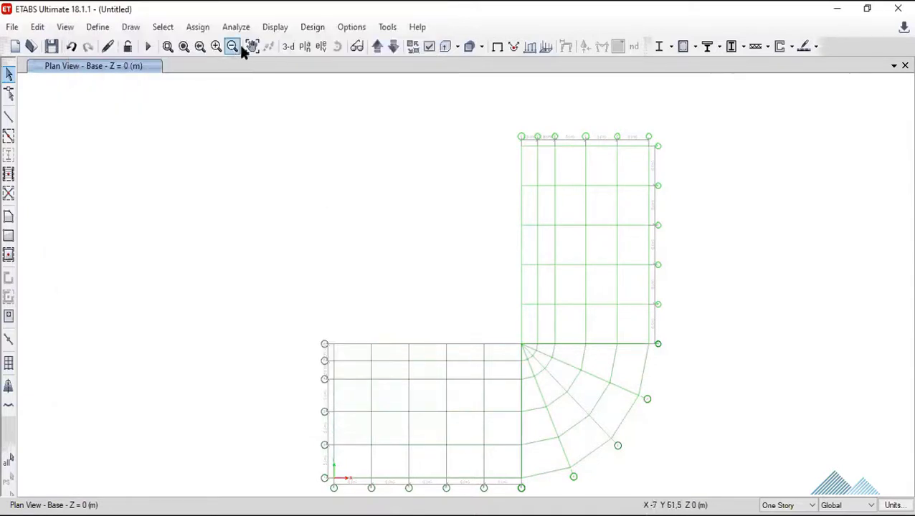
Pan and zoom into the bottom edge of the plan to inspect grid bubbles C through Б.
click(252, 46)
drag(329, 314, 280, 140)
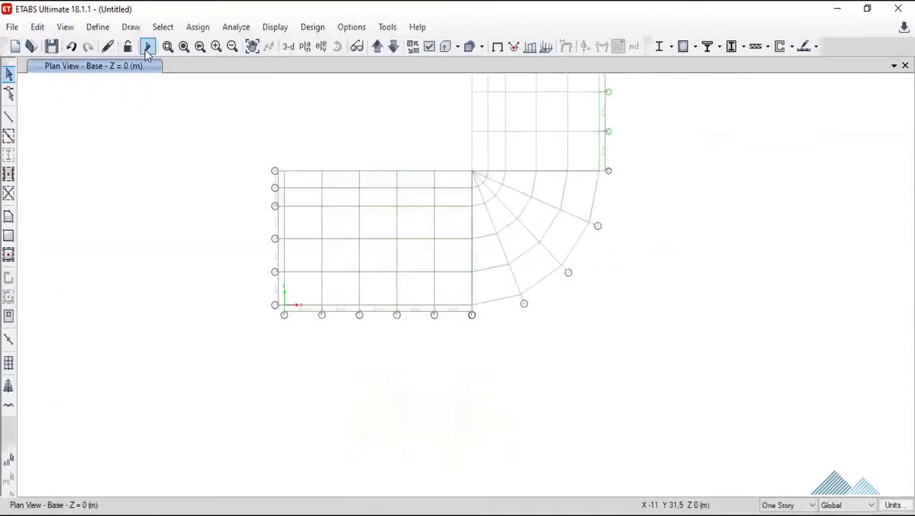
drag(212, 92, 637, 318)
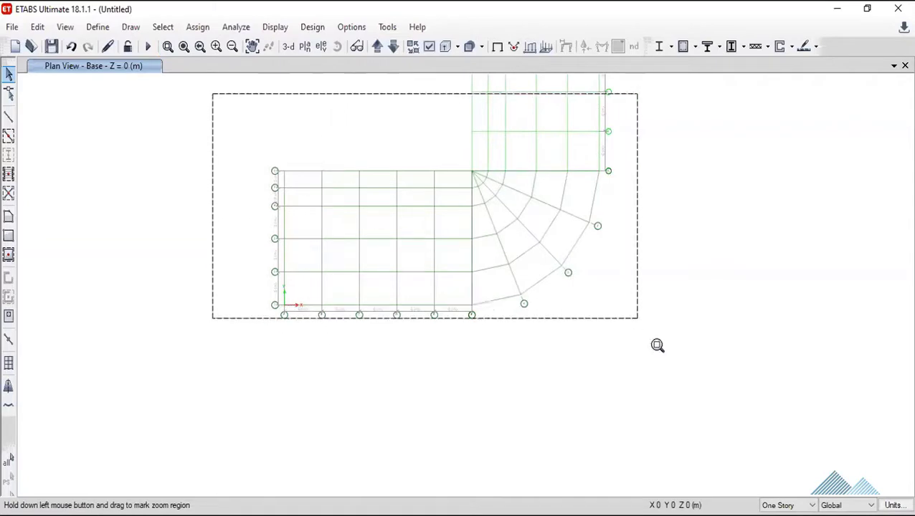
scroll(558, 417, up, 3)
scroll(559, 418, up, 3)
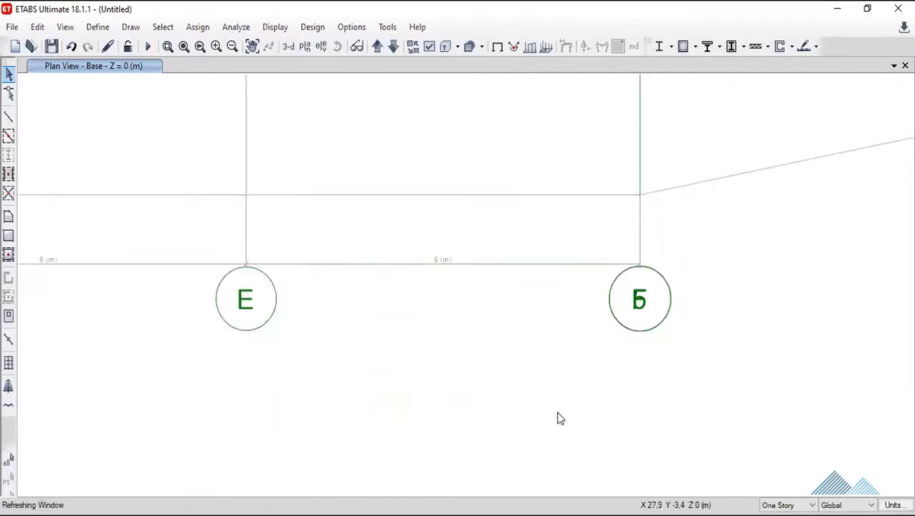
scroll(530, 414, down, 6)
scroll(256, 409, up, 3)
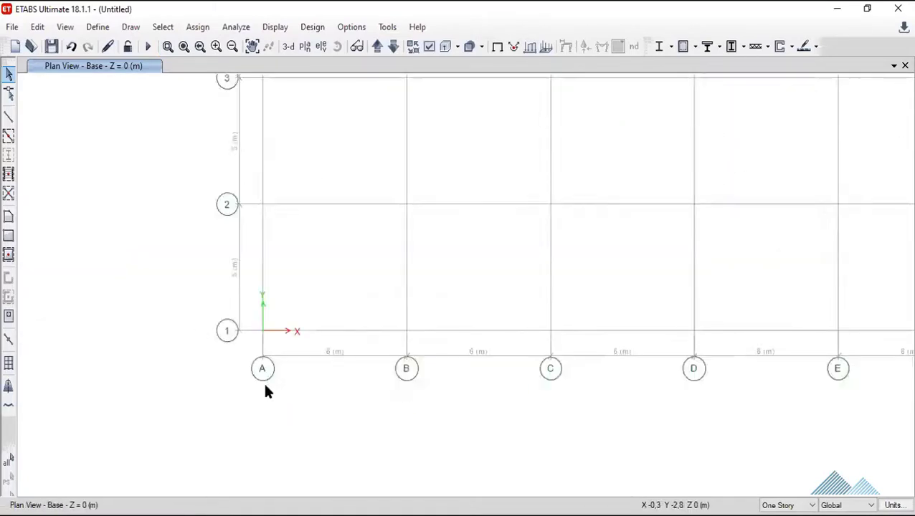
scroll(530, 393, down, 3)
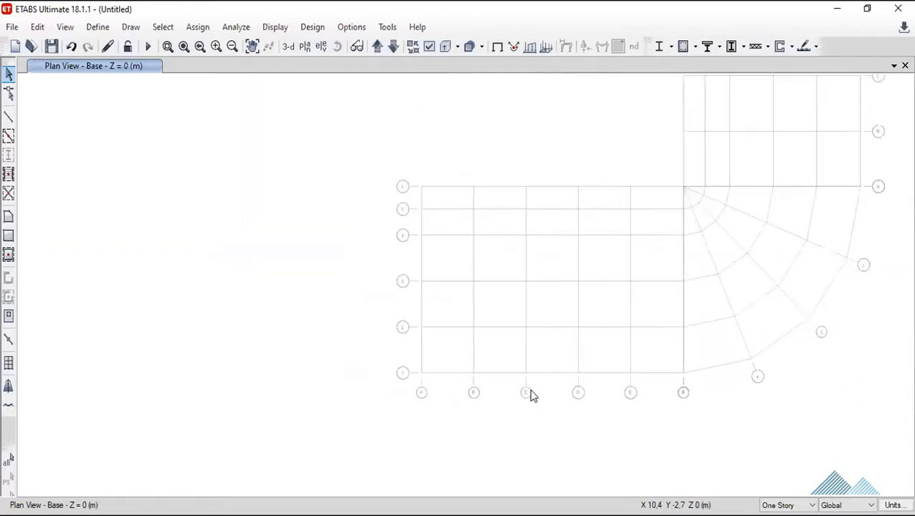
scroll(695, 392, up, 5)
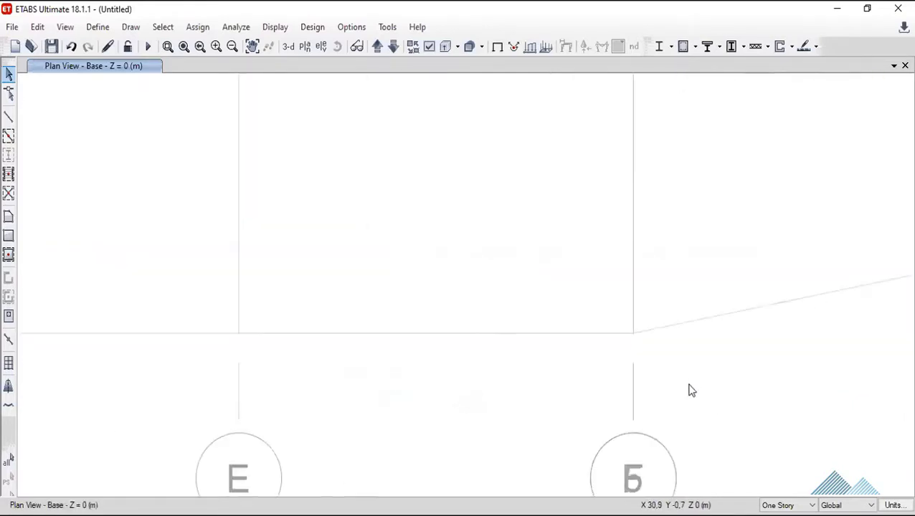
scroll(638, 403, down, 2)
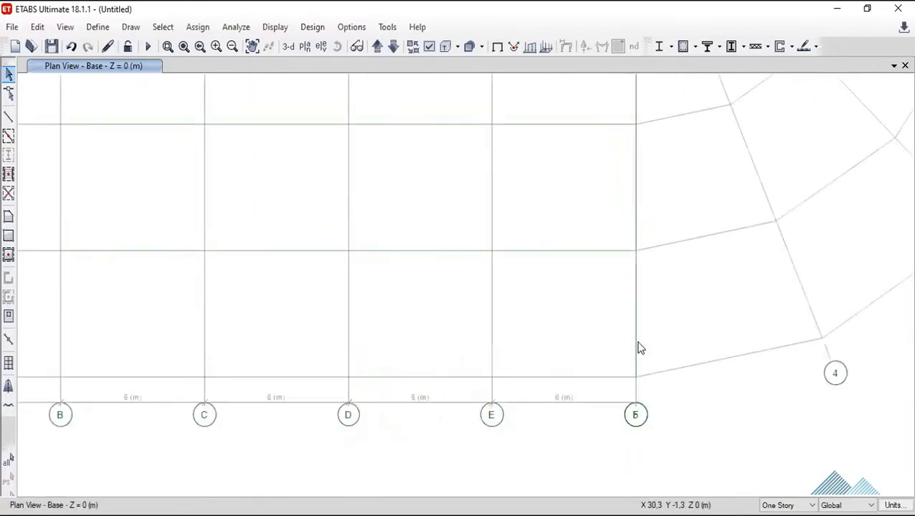
scroll(639, 410, up, 3)
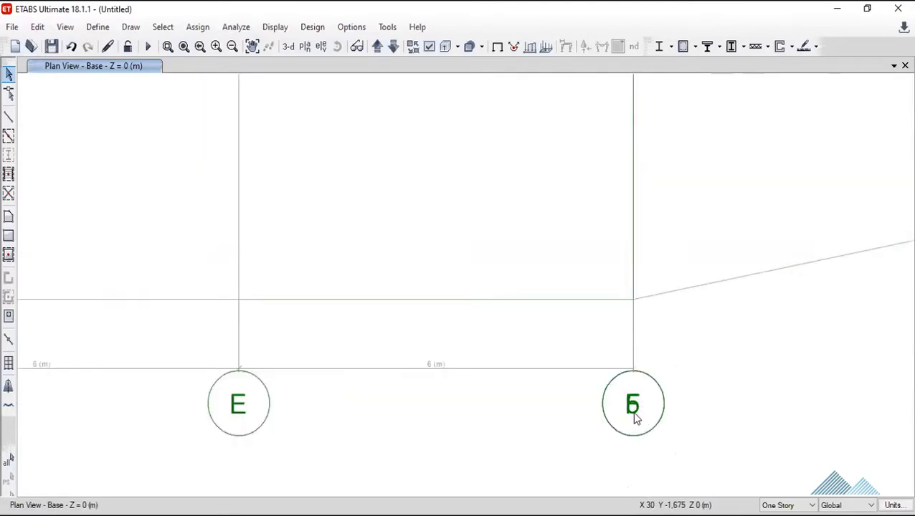
scroll(634, 418, down, 3)
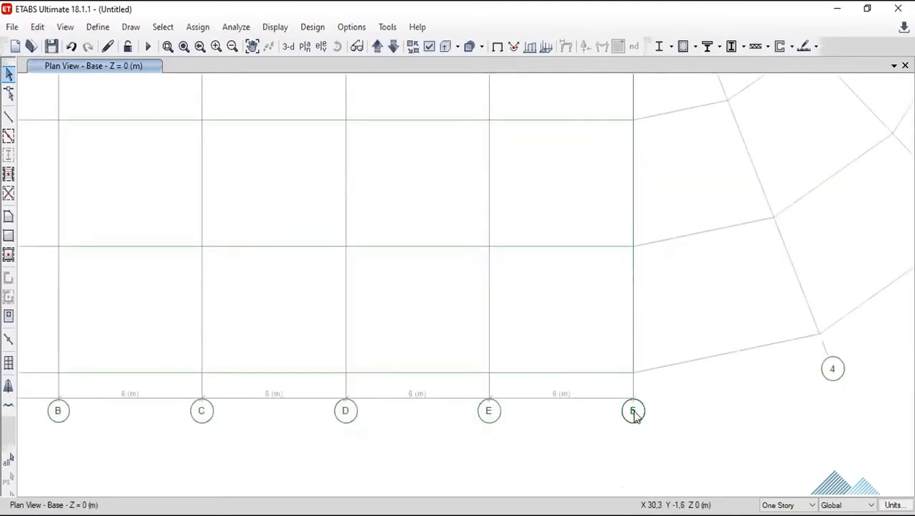
scroll(700, 406, down, 3)
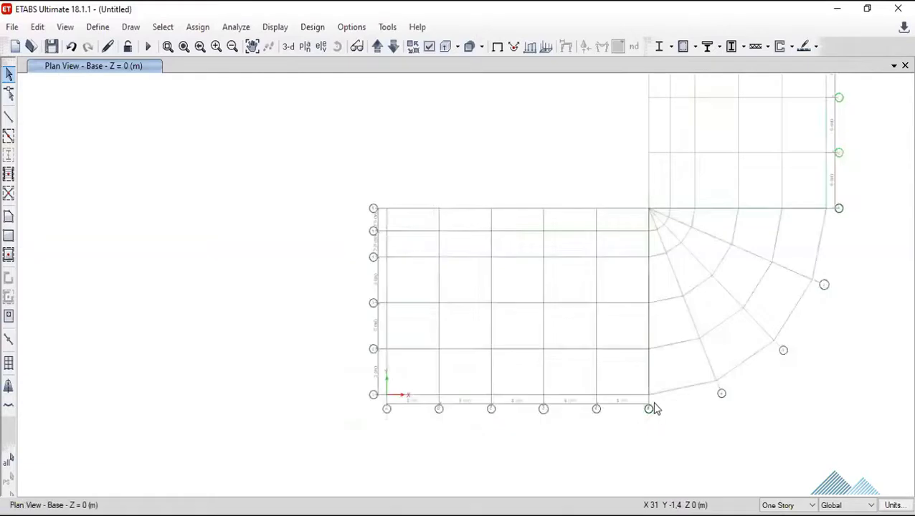
scroll(623, 413, up, 3)
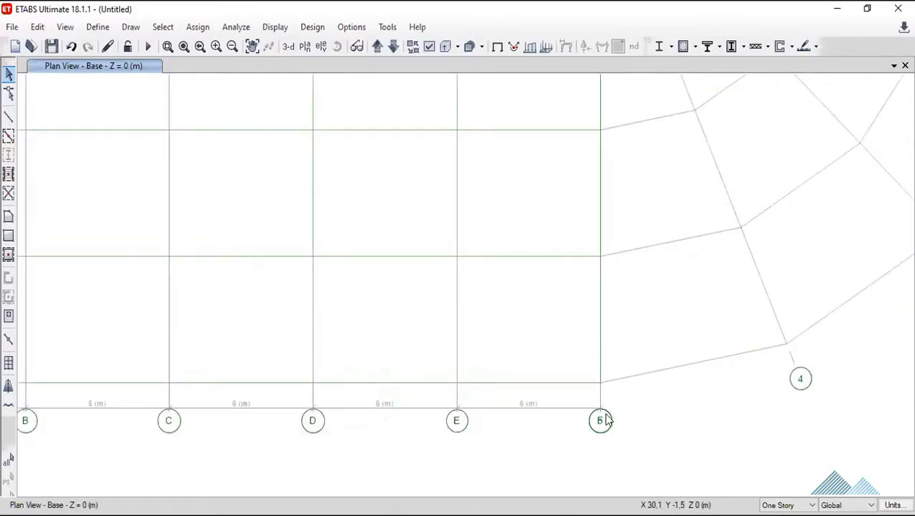
scroll(733, 419, down, 3)
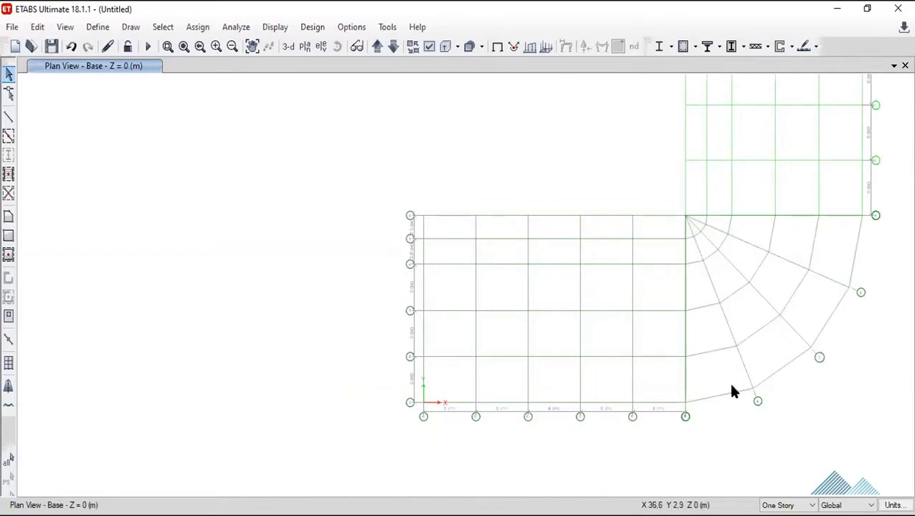
scroll(728, 380, up, 3)
scroll(737, 394, down, 2)
scroll(752, 416, down, 1)
scroll(751, 416, up, 3)
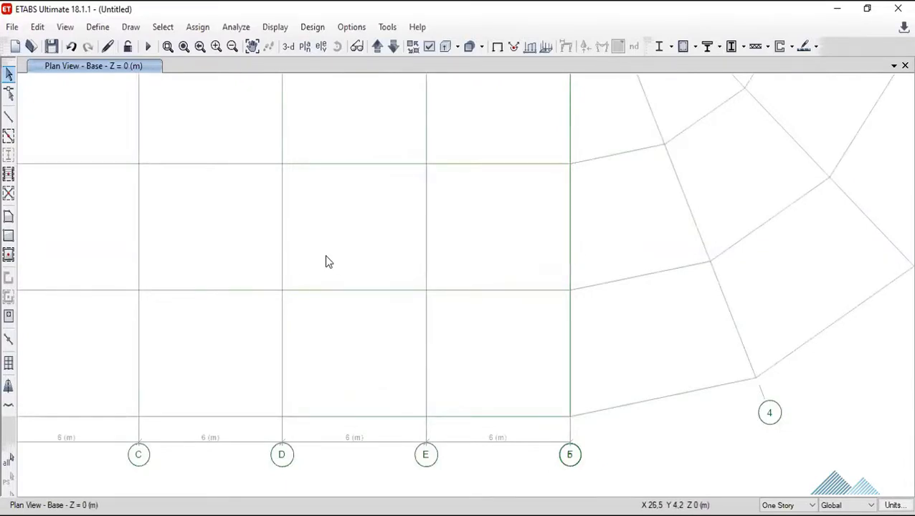
Review MODULO-III's grid definition, then close it and the grid editor without changes.
right_click(681, 428)
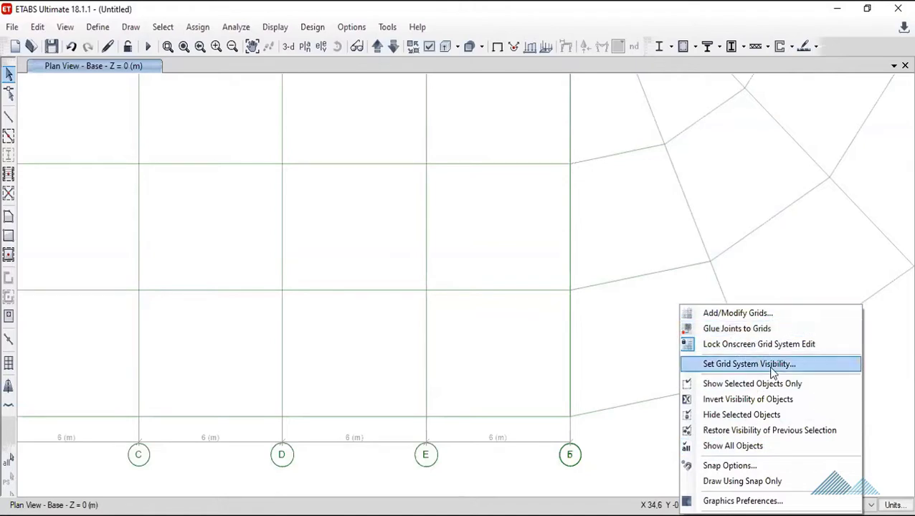
click(738, 313)
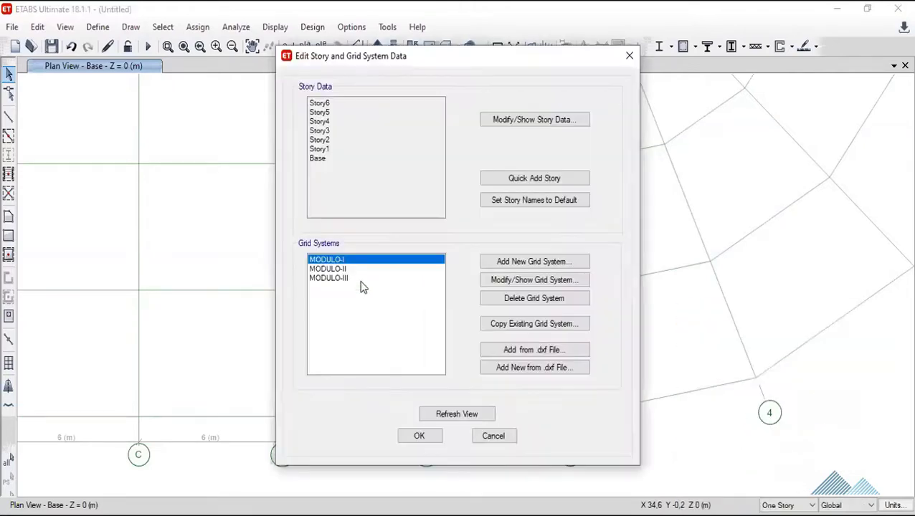
click(362, 278)
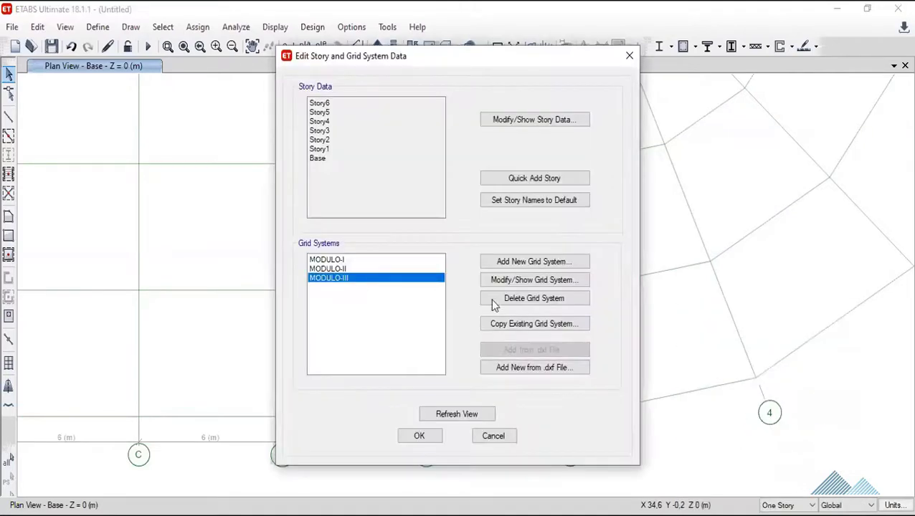
click(539, 279)
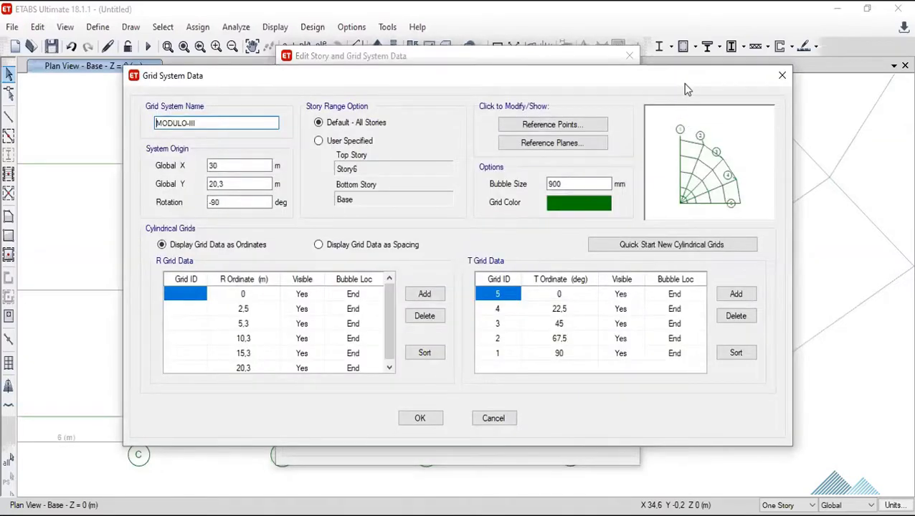
drag(684, 84, 499, 151)
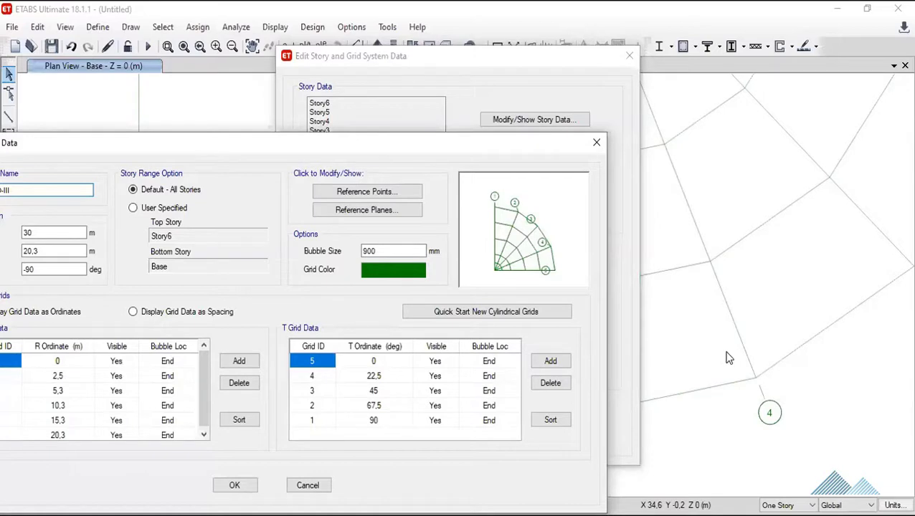
click(595, 141)
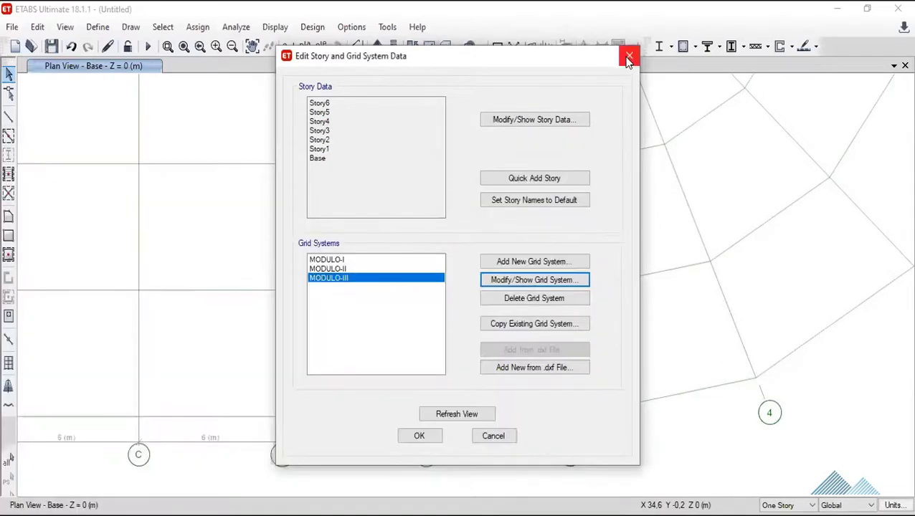
key(Escape)
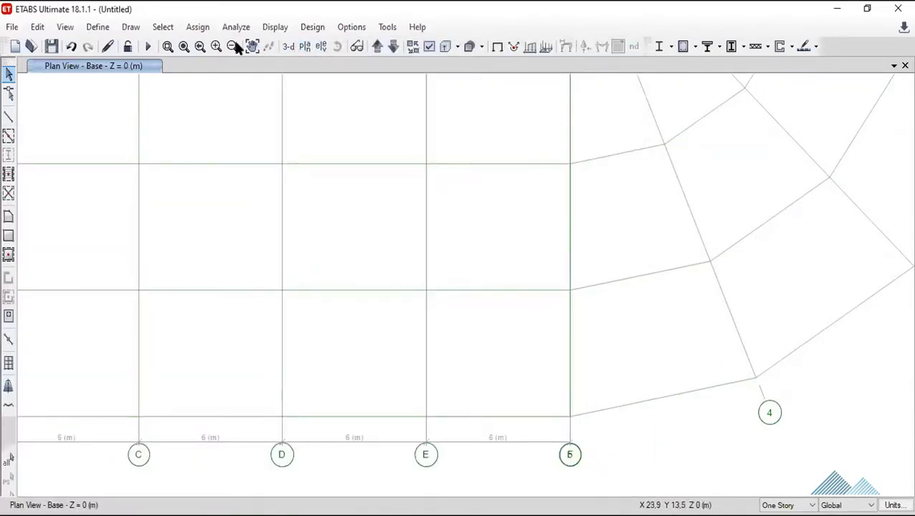
Pan the plan to show cylindrical bubbles 2–4 beside grids D, E and 5.
click(251, 46)
drag(735, 302, 450, 352)
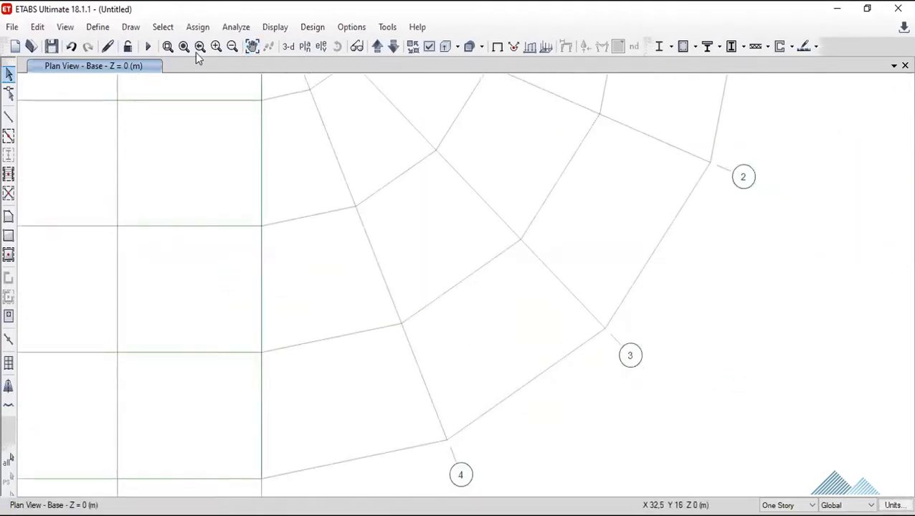
click(252, 46)
drag(421, 355, 489, 294)
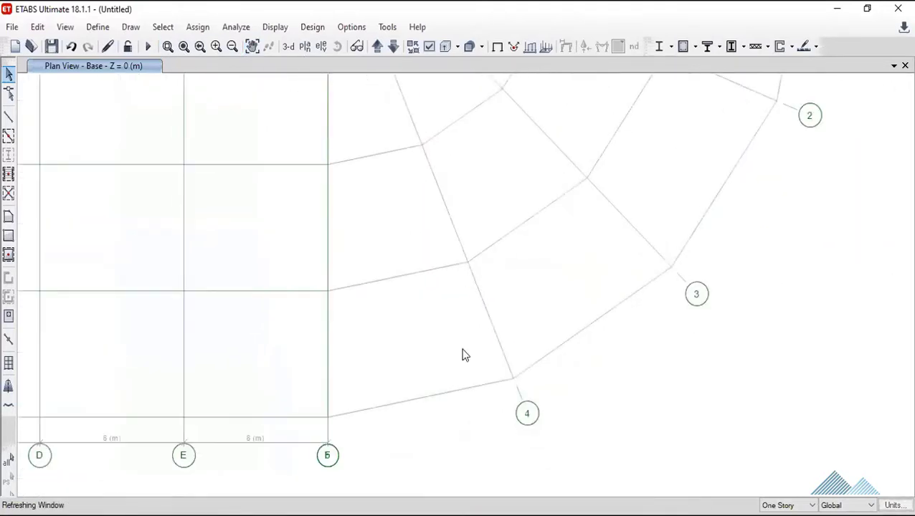
Open MODULO-III's grid definition and display its data as spacings.
double_click(357, 284)
click(343, 279)
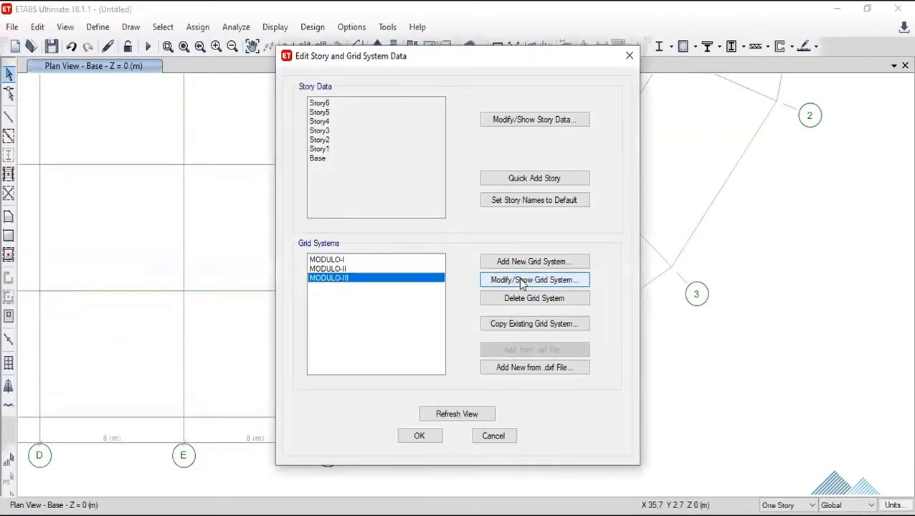
click(522, 282)
click(357, 246)
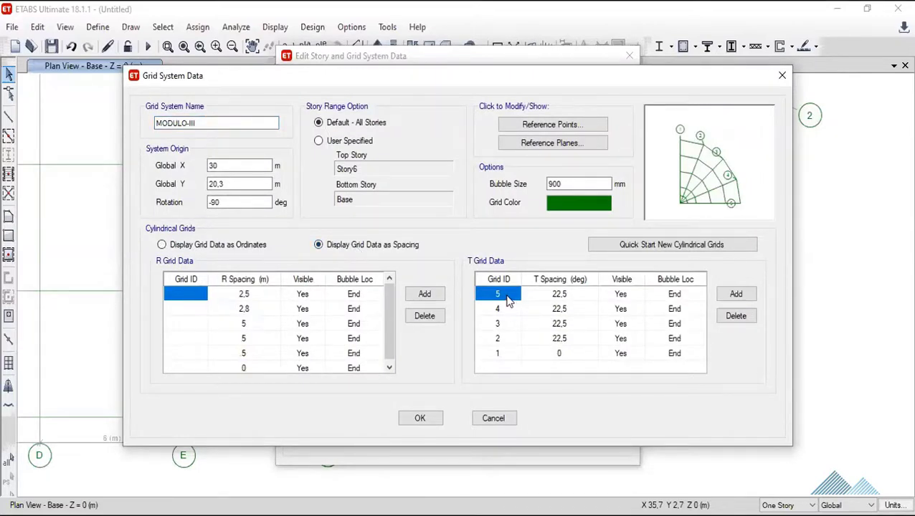
Relabel the radial grid lines as G, H and I, then apply and redraw the plan.
click(507, 294)
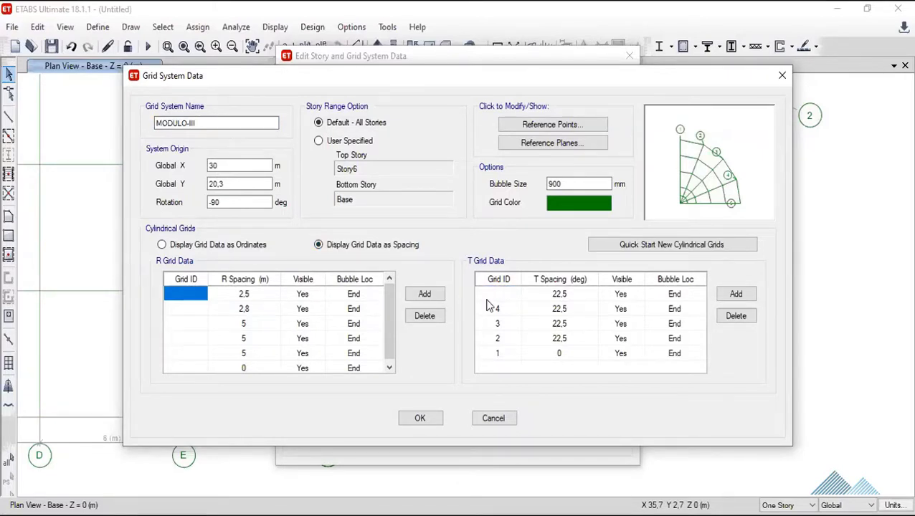
click(507, 314)
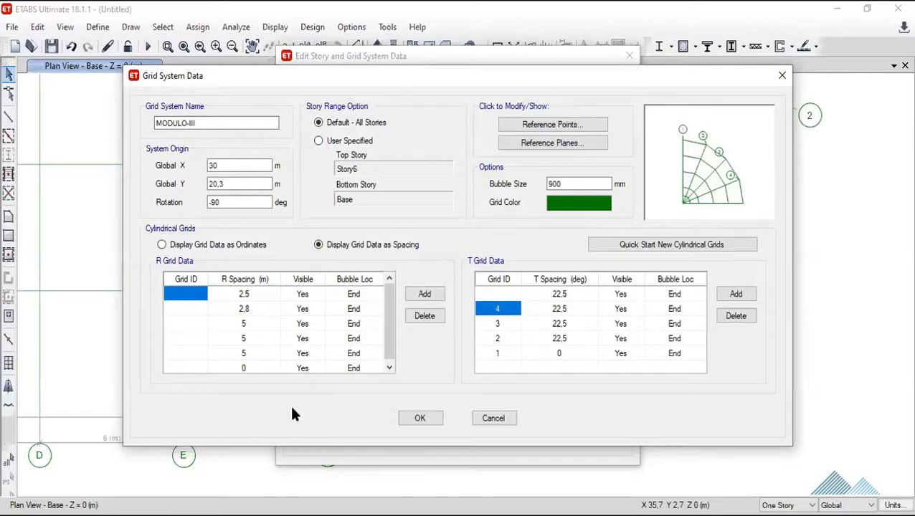
click(501, 309)
text(G)
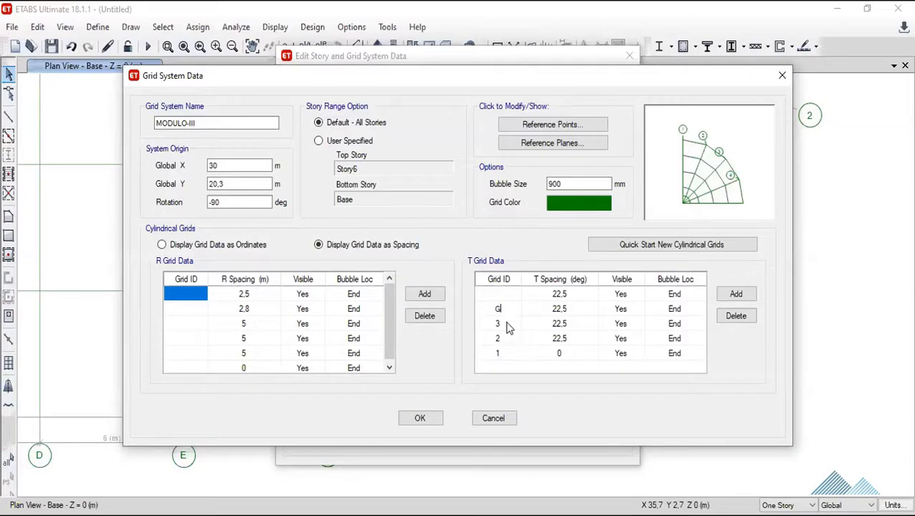
click(506, 325)
click(506, 323)
click(507, 341)
click(508, 342)
text(I)
click(504, 358)
click(504, 356)
key(Return)
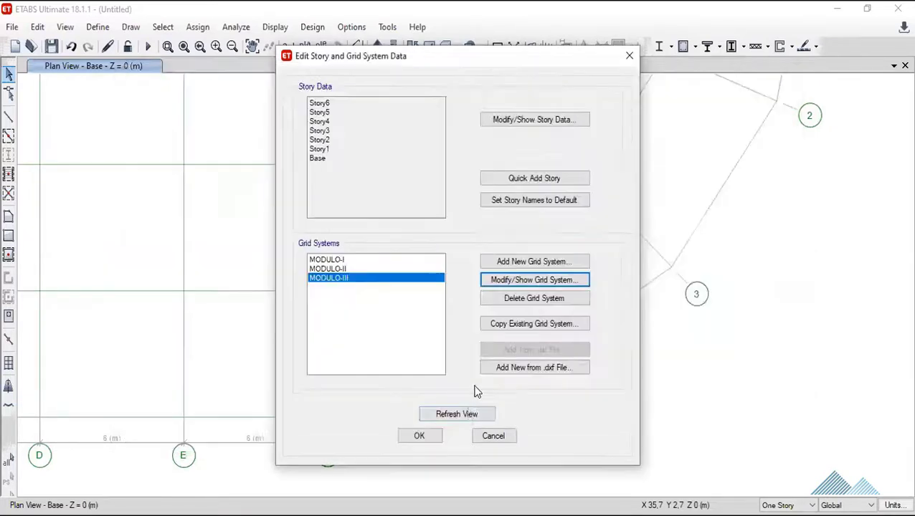
click(468, 414)
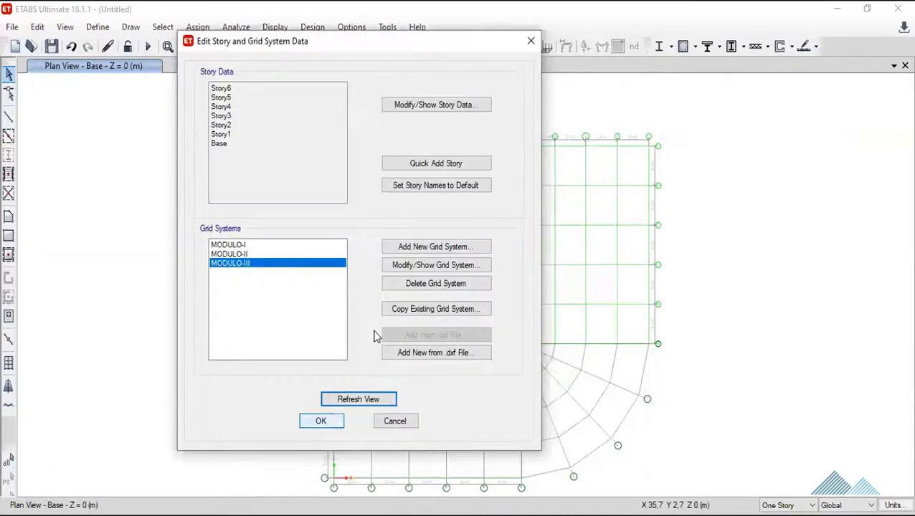
key(Return)
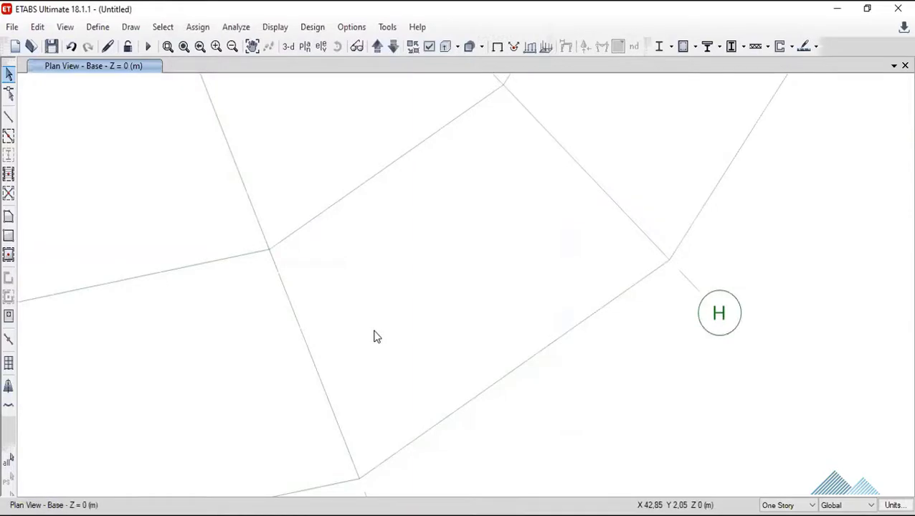
Pan across the plan to inspect bubbles C–F, A and B, the curved grid and upper bubbles.
click(252, 46)
drag(467, 335, 483, 213)
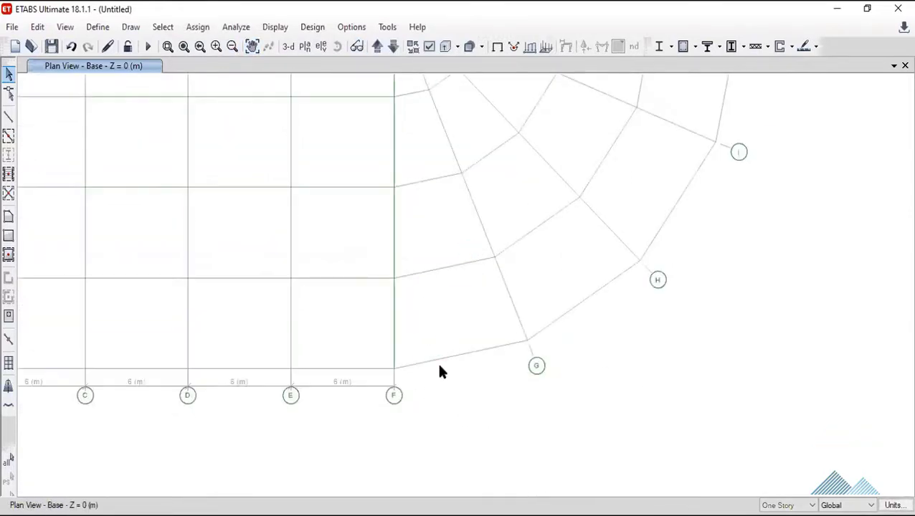
click(251, 46)
mouse_move(286, 328)
mouse_down()
mouse_move(505, 254)
mouse_move(566, 211)
mouse_up()
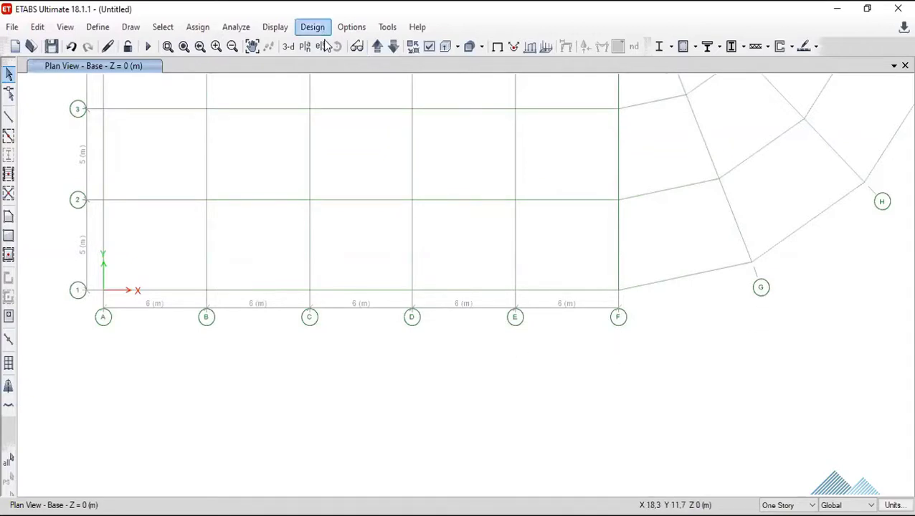
click(251, 46)
drag(760, 275, 537, 363)
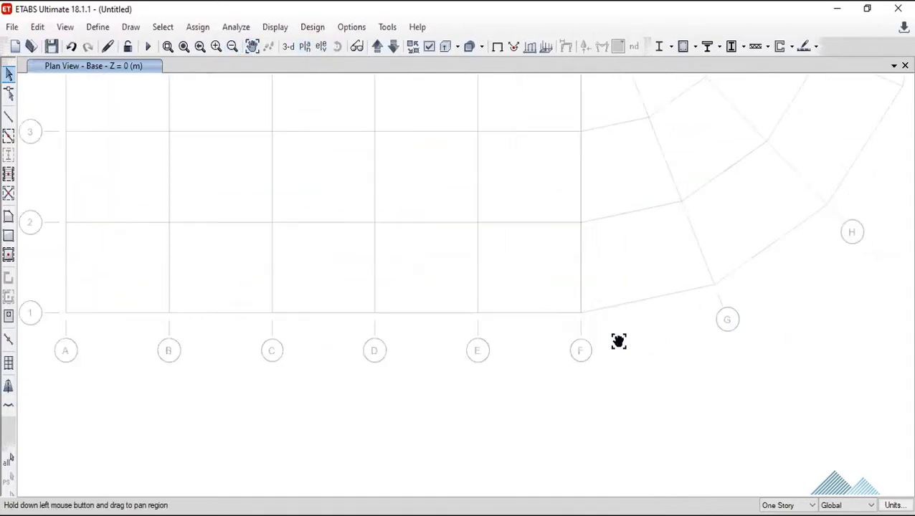
click(250, 46)
mouse_move(664, 176)
mouse_down()
mouse_move(644, 331)
mouse_move(628, 360)
mouse_up()
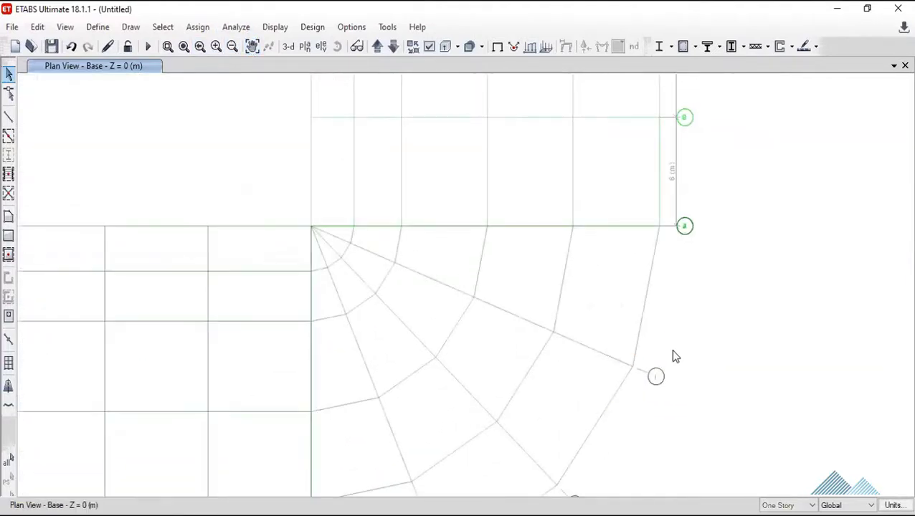
Zoom and recentre the whole L-shaped grid, bringing corner bubble A into view.
scroll(684, 229, up, 5)
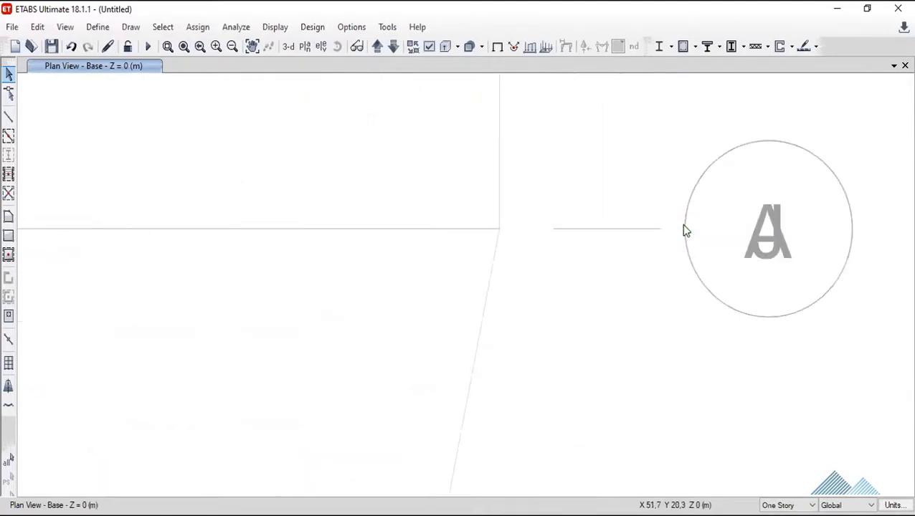
scroll(717, 247, down, 2)
scroll(720, 251, down, 1)
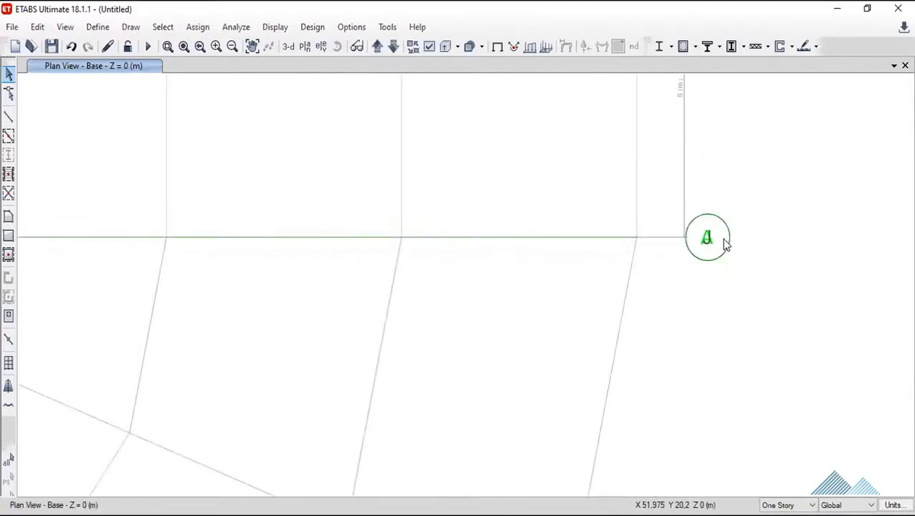
scroll(724, 244, down, 2)
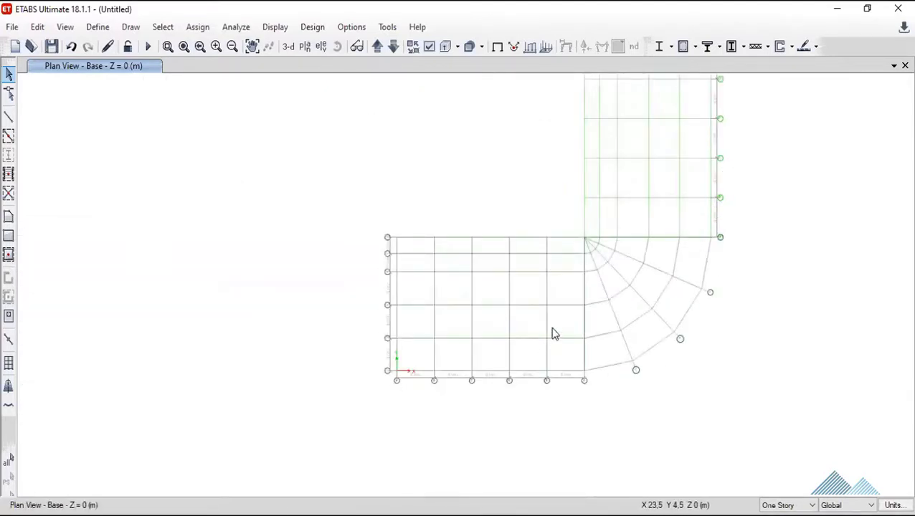
scroll(515, 370, up, 3)
scroll(840, 301, down, 3)
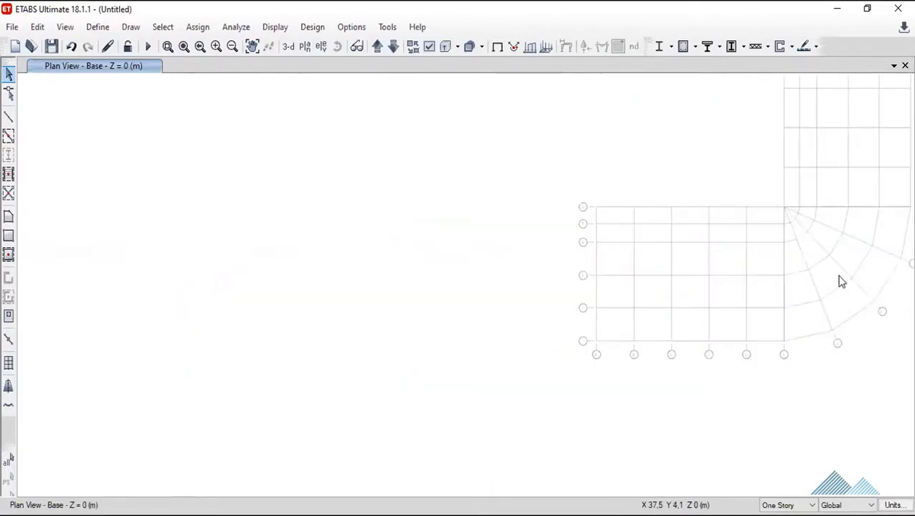
click(252, 46)
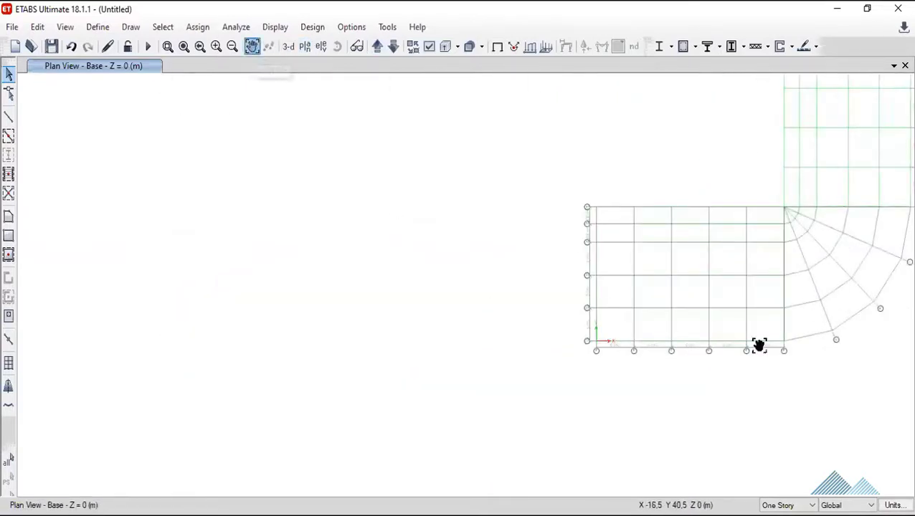
drag(760, 345, 489, 398)
scroll(609, 333, up, 3)
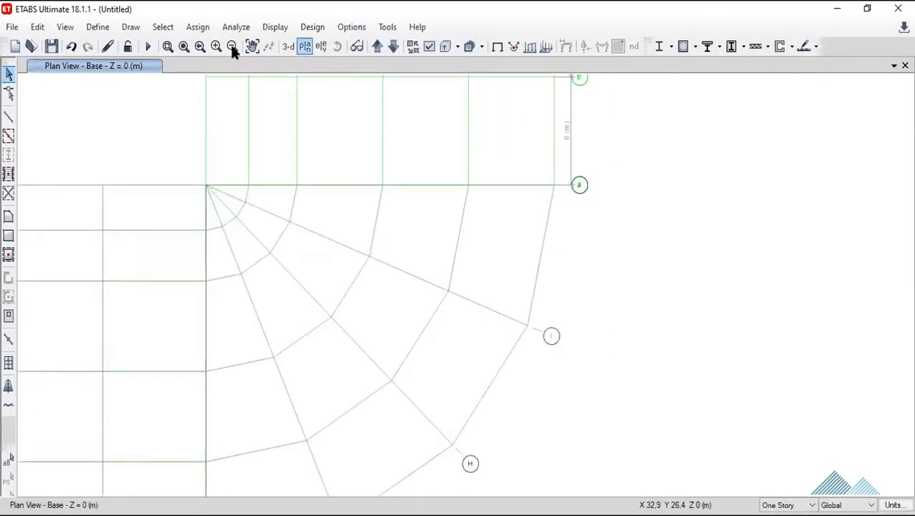
drag(570, 316, 556, 313)
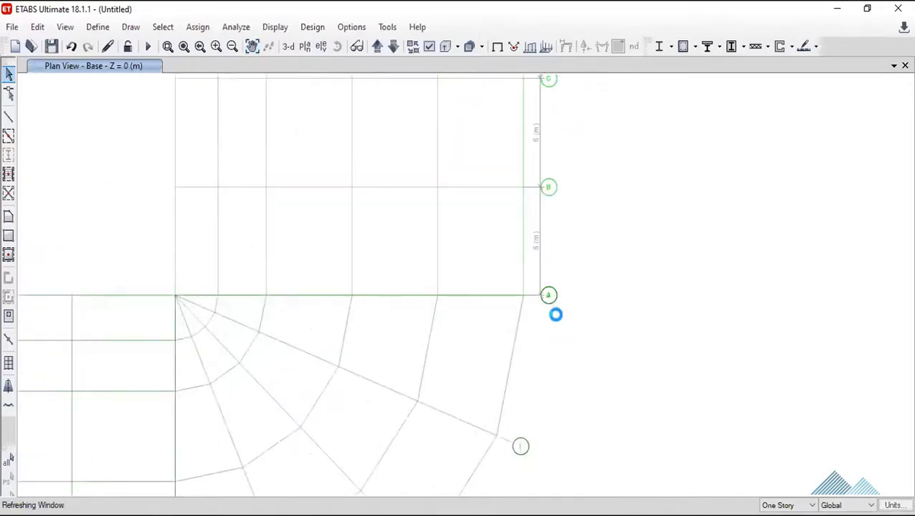
scroll(557, 301, up, 3)
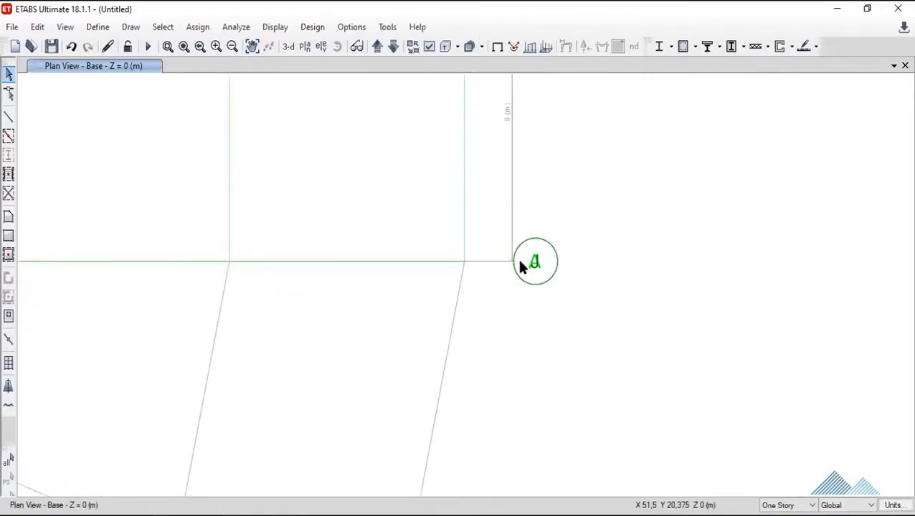
scroll(533, 261, down, 3)
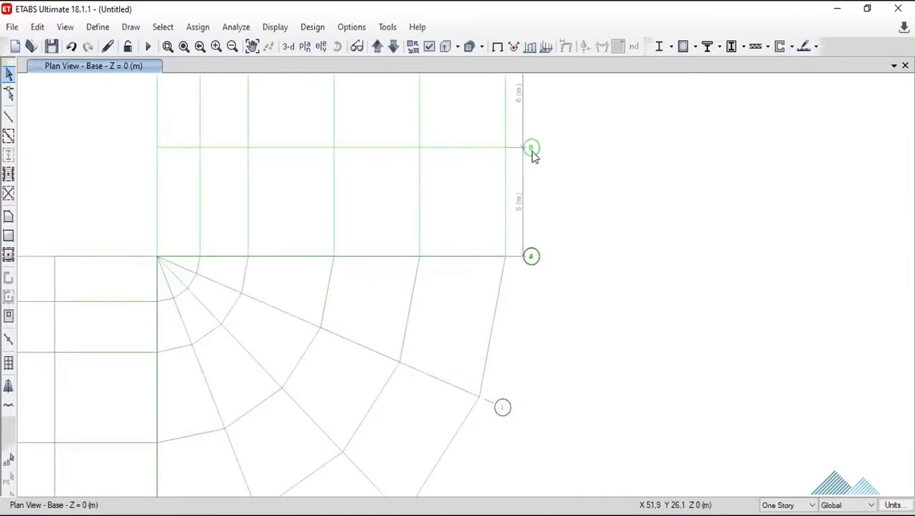
Open MODULO-II's grid definition as spacings and clear the first X grid label A.
right_click(619, 247)
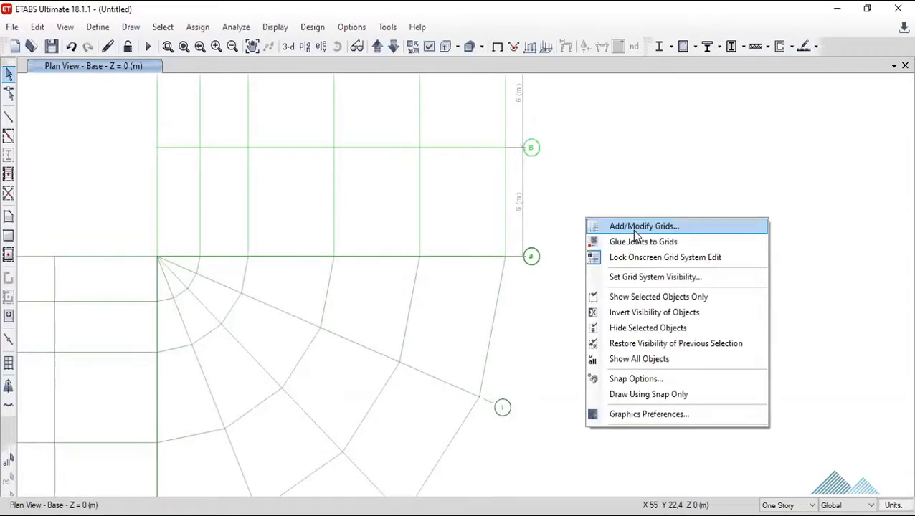
click(612, 226)
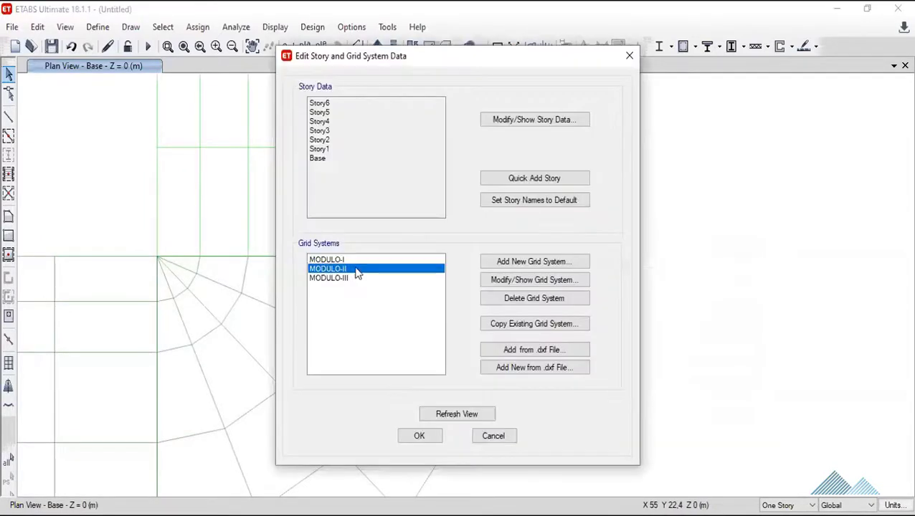
click(571, 281)
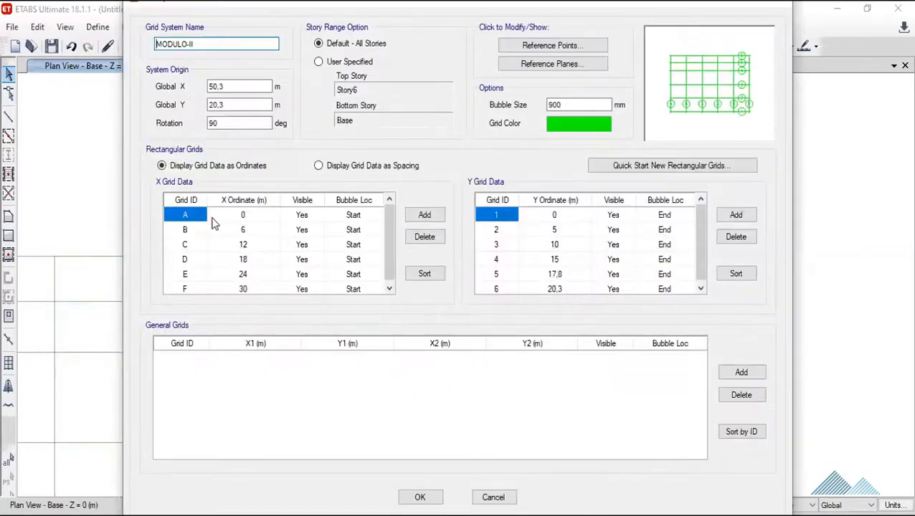
click(319, 166)
click(185, 216)
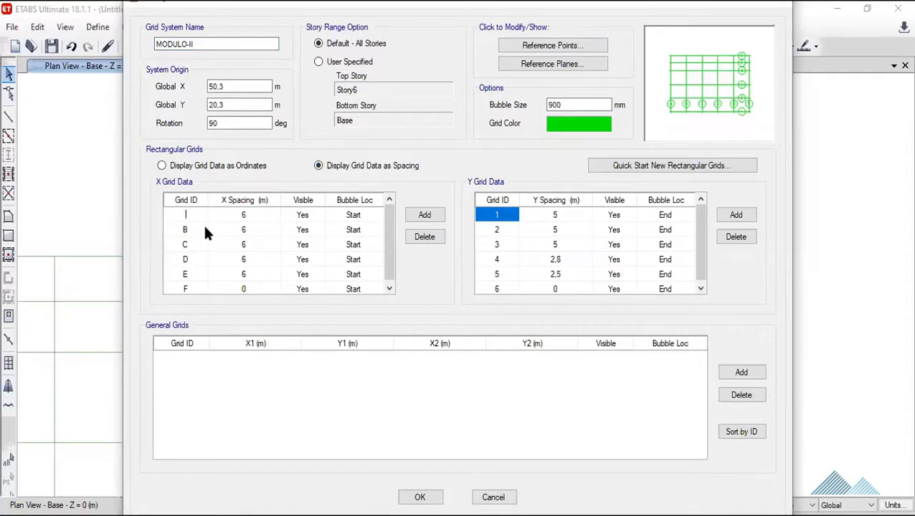
click(200, 229)
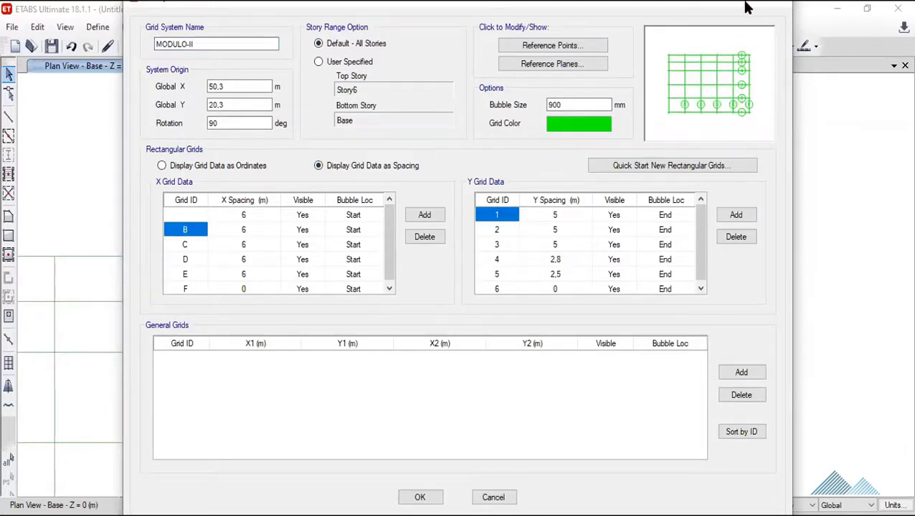
drag(746, 7, 452, 185)
click(486, 176)
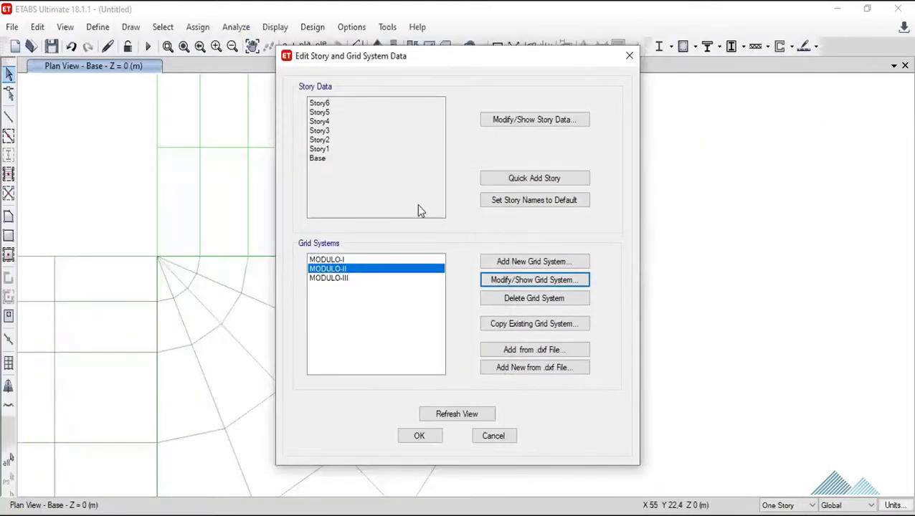
drag(344, 56, 163, 200)
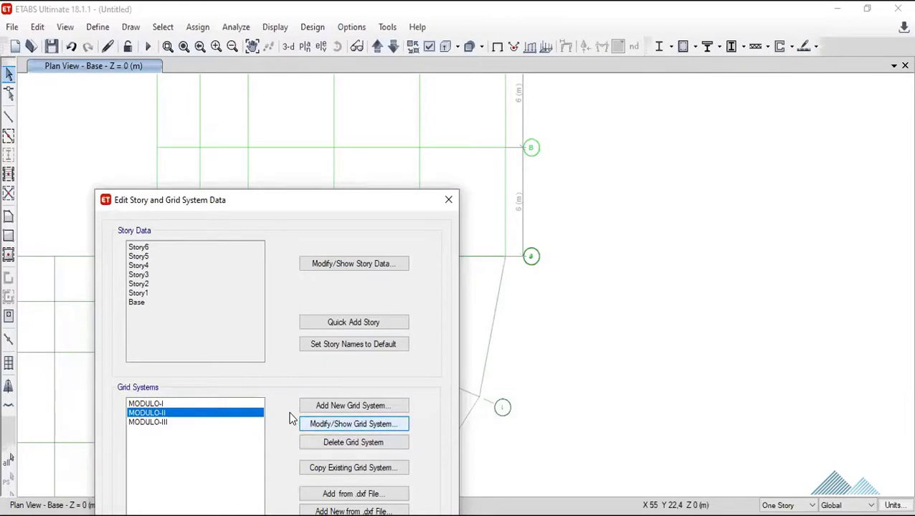
Relabel MODULO-II X grids B–F as J, L, M, N and O, leaving the first blank.
click(315, 423)
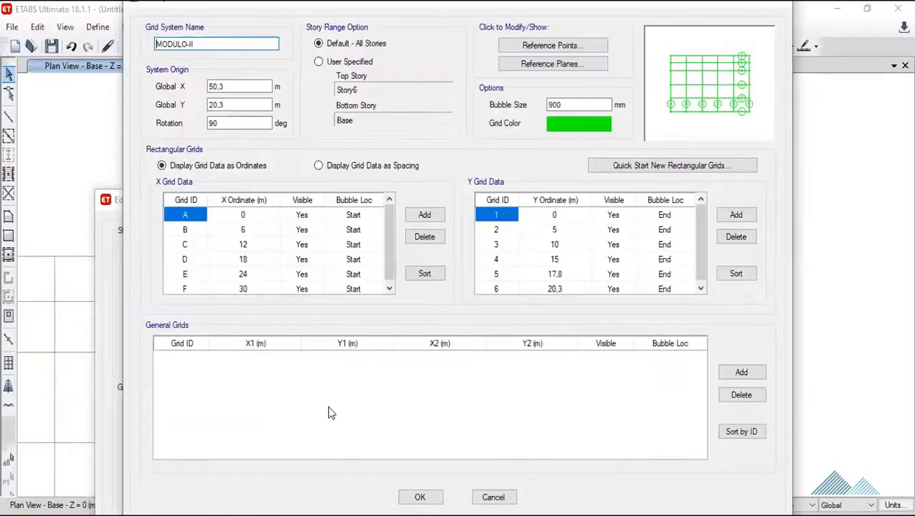
click(186, 214)
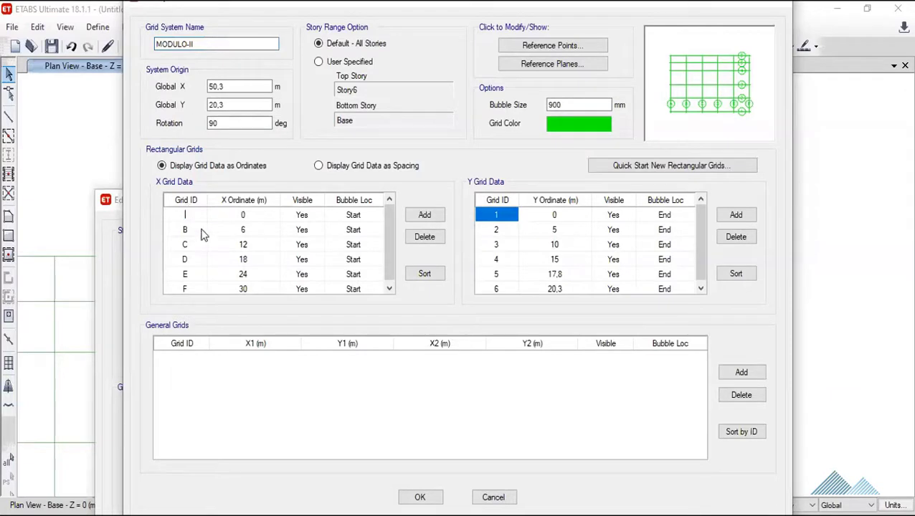
click(201, 229)
text(J)
click(192, 245)
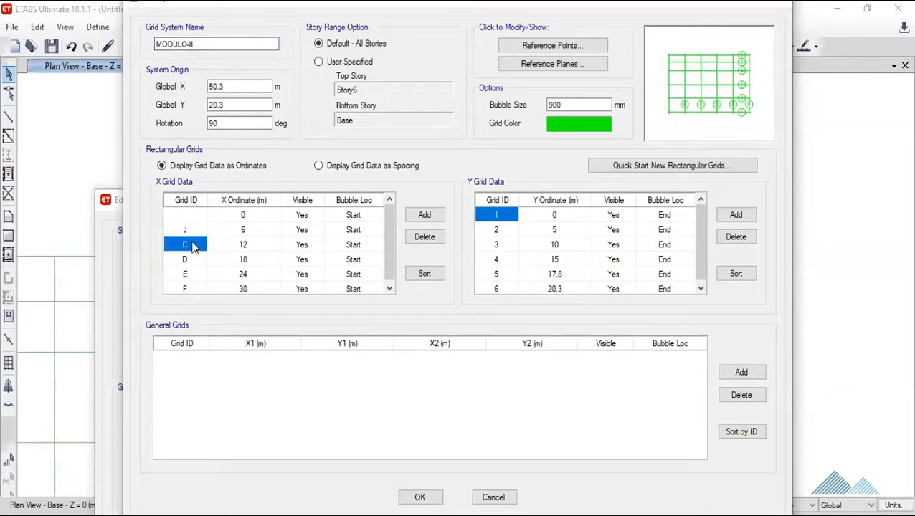
text(L)
click(187, 261)
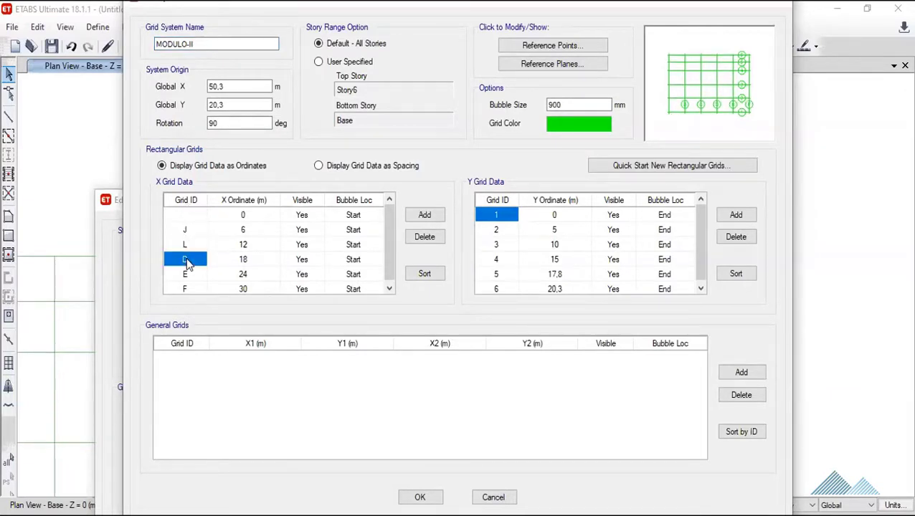
text(M)
click(190, 275)
text(N)
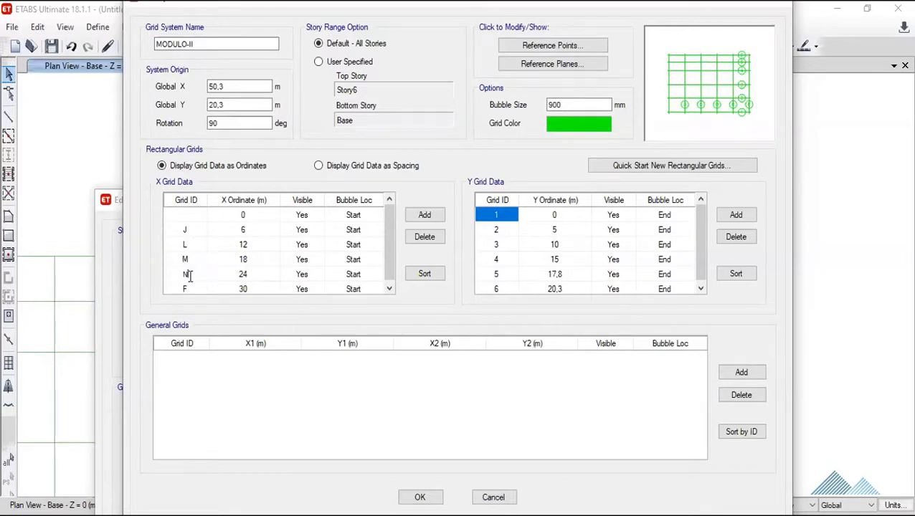
drag(391, 255, 390, 272)
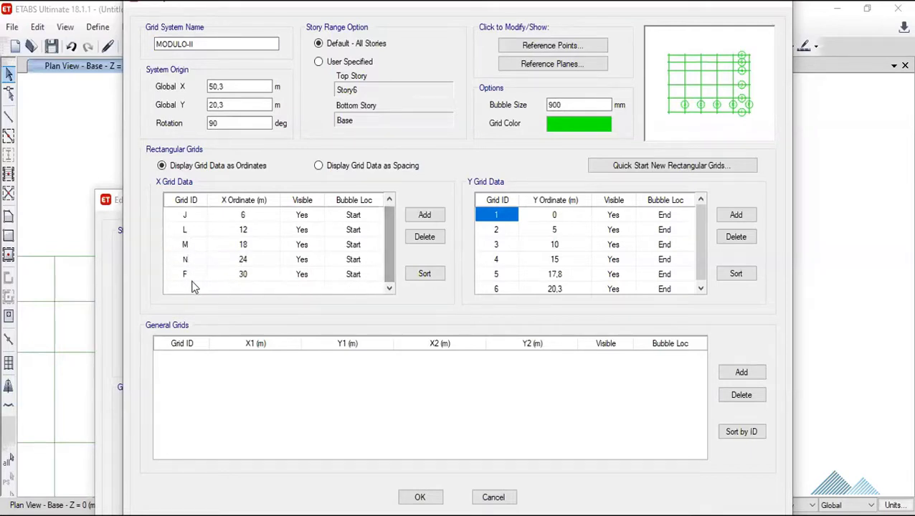
click(190, 276)
text(O)
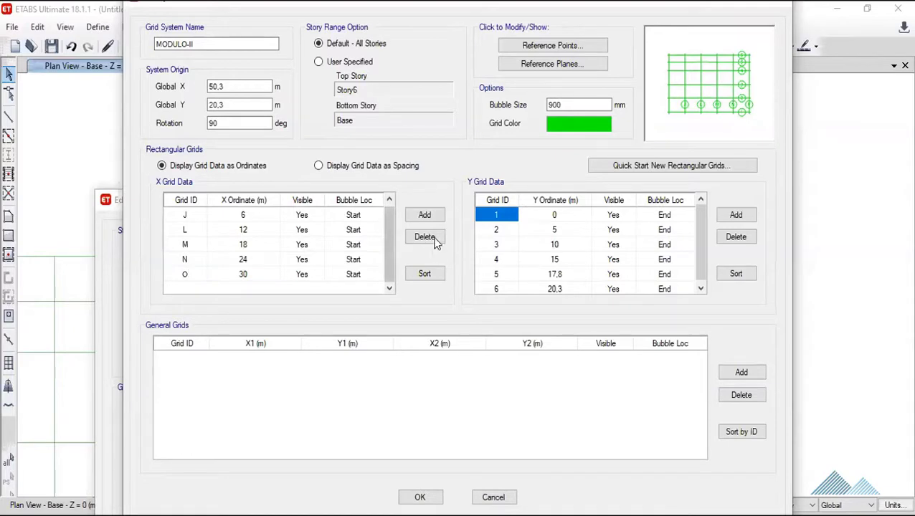
mouse_move(390, 253)
mouse_down()
mouse_move(392, 243)
mouse_move(391, 271)
mouse_move(392, 228)
mouse_up()
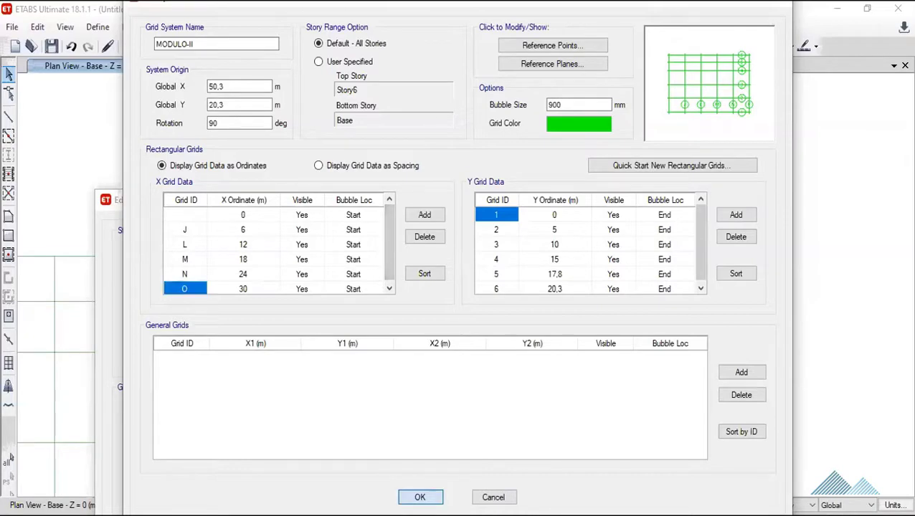
key(Return)
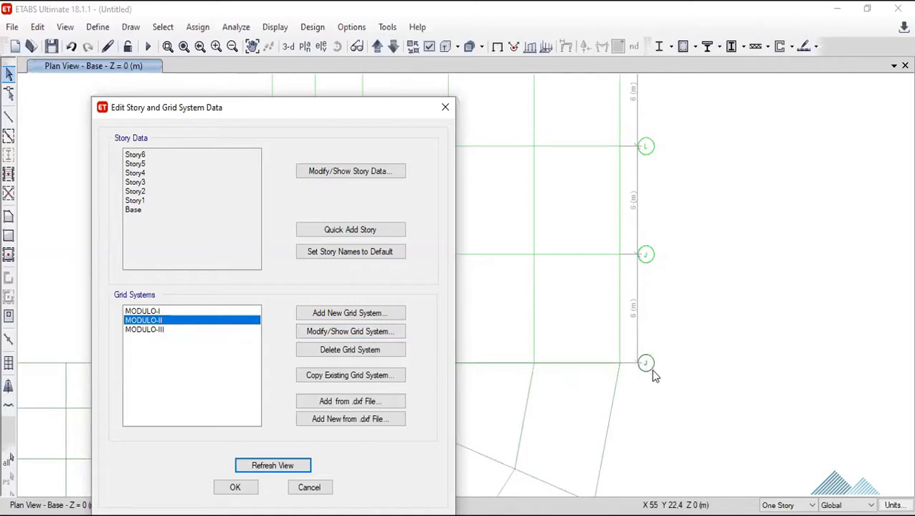
Correct the MODULO-II X label J to K and confirm the grid changes.
click(337, 339)
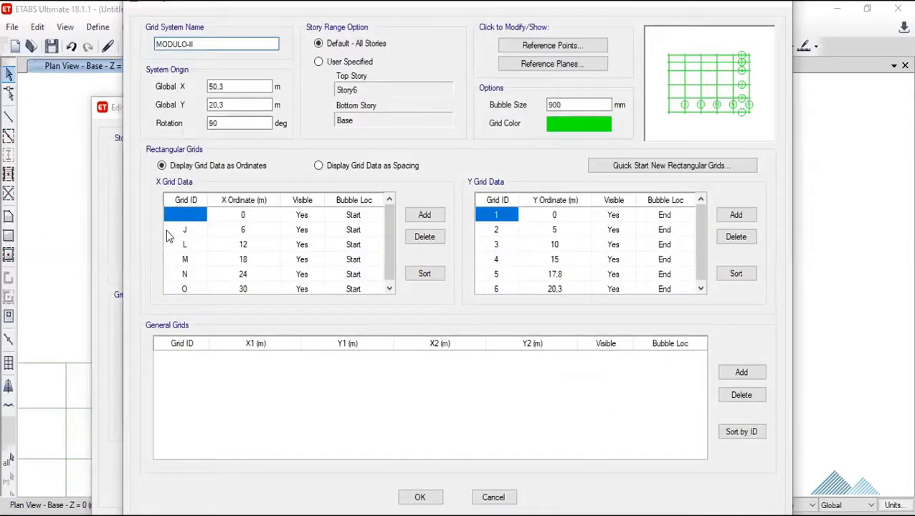
click(172, 231)
text(K)
click(188, 246)
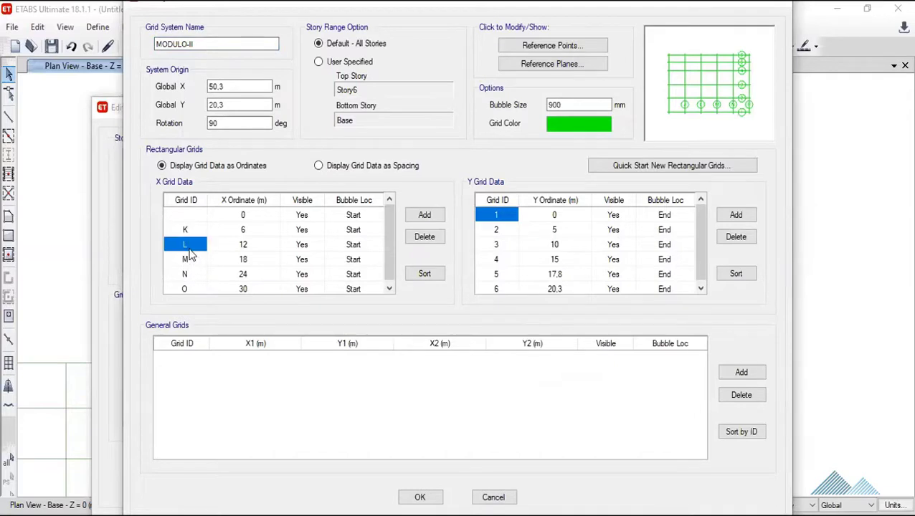
click(190, 260)
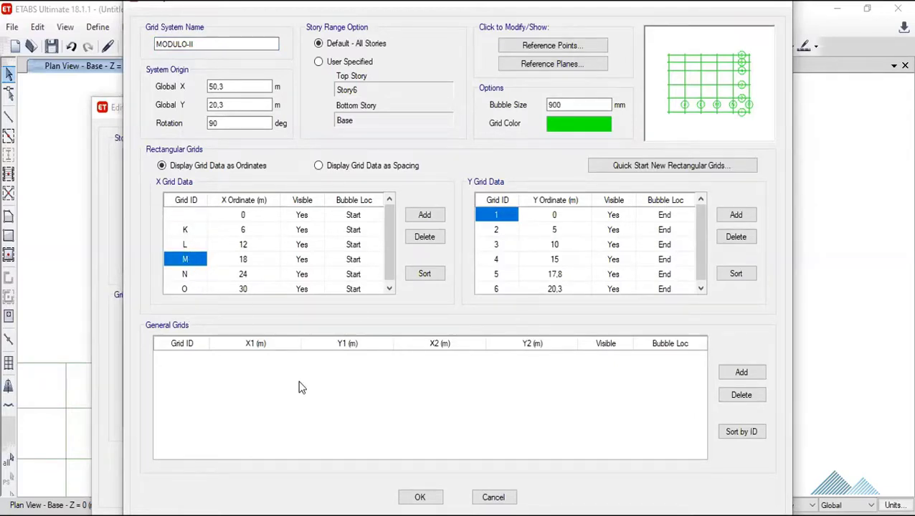
click(420, 497)
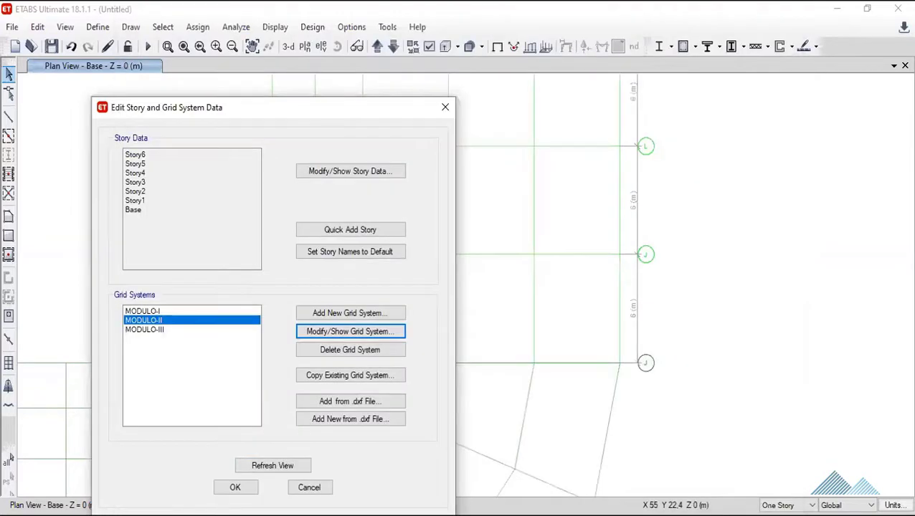
Close the grid settings and pan to the curved grid and bubbles G through K.
click(273, 465)
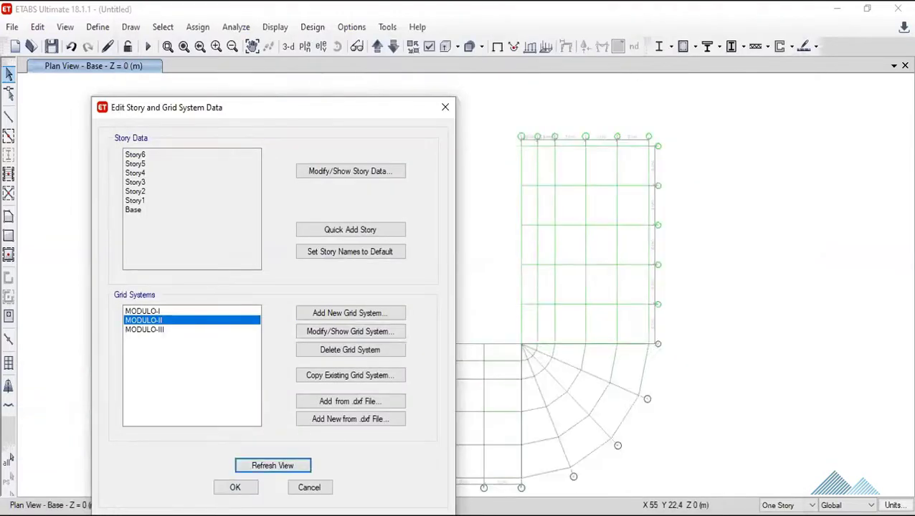
key(Return)
scroll(663, 368, up, 3)
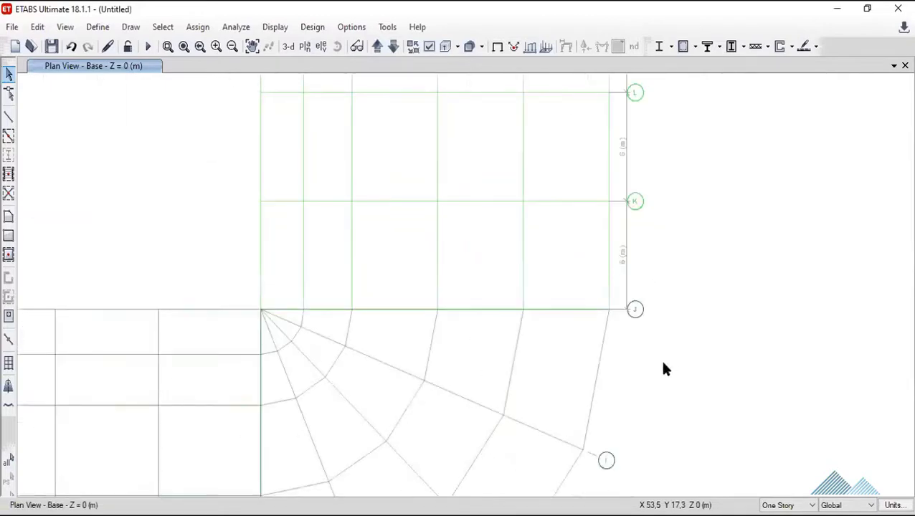
scroll(593, 415, down, 5)
scroll(593, 416, up, 5)
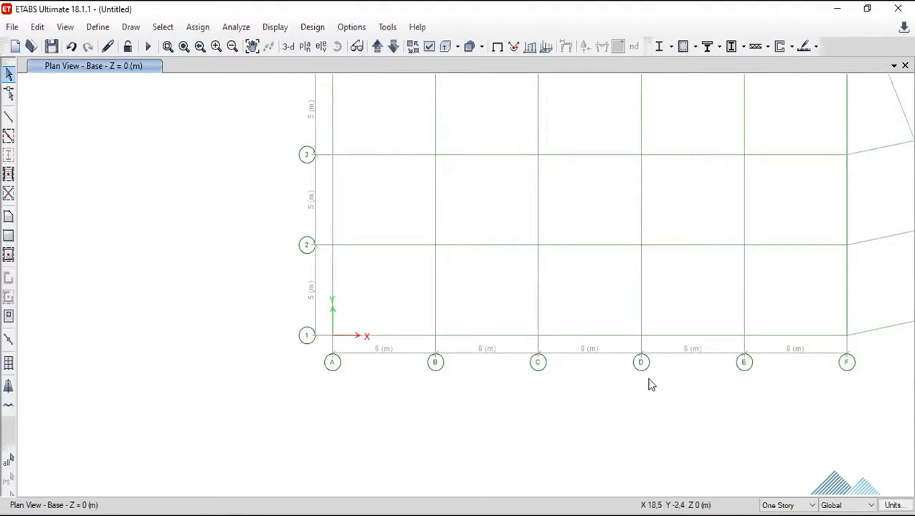
click(252, 48)
drag(703, 403, 505, 419)
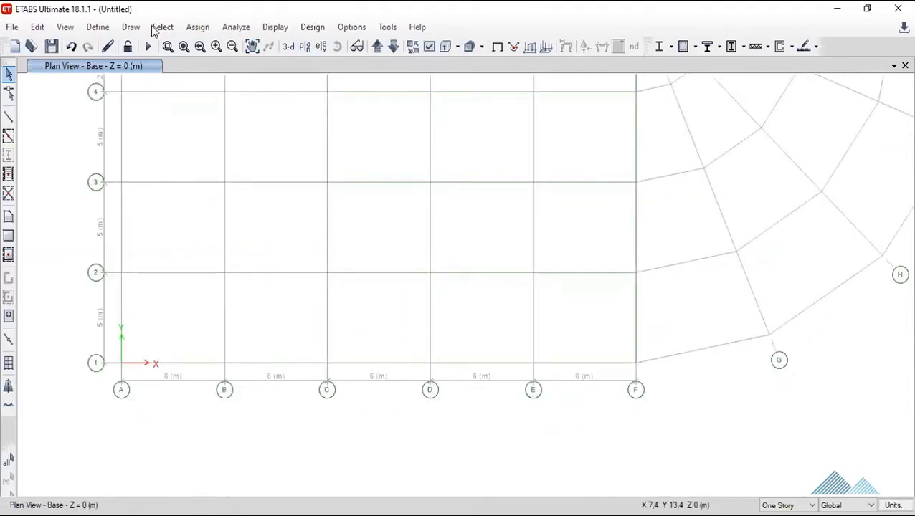
click(251, 46)
drag(846, 360, 401, 495)
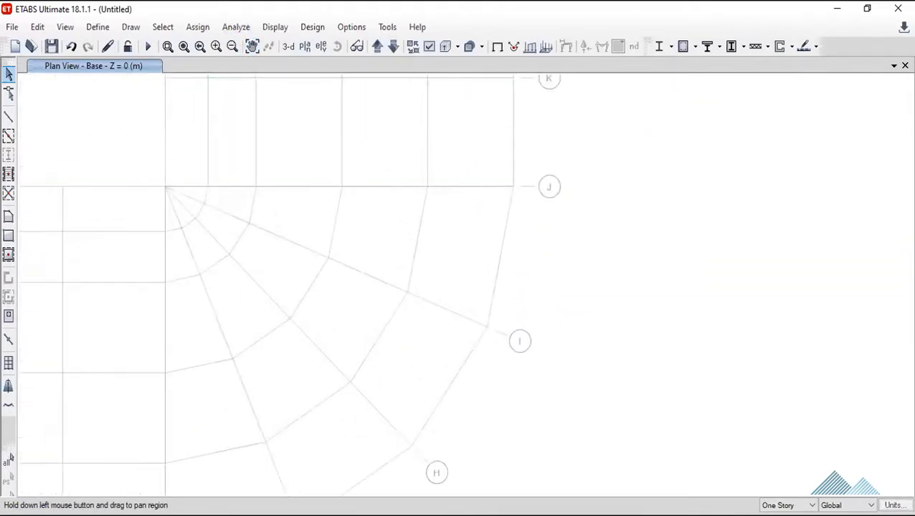
Pan across bubbles O to K, grids 6 down to 3, and bubbles A to F.
click(252, 46)
drag(585, 151, 580, 410)
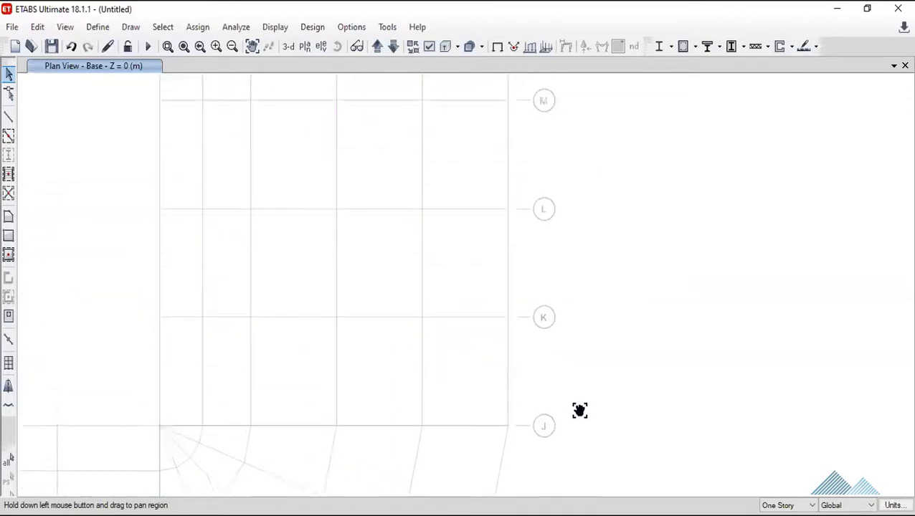
click(252, 45)
mouse_move(599, 179)
mouse_down()
mouse_move(598, 407)
mouse_move(702, 335)
mouse_move(787, 107)
mouse_up()
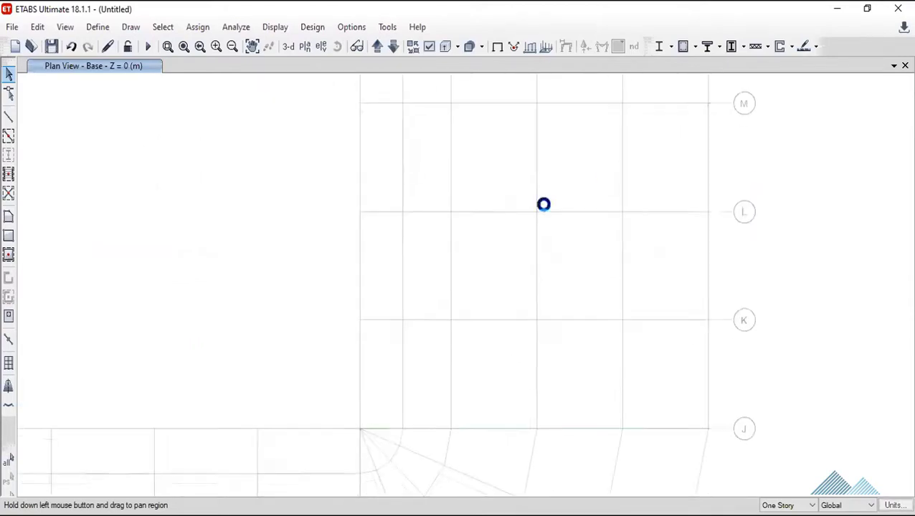
click(252, 46)
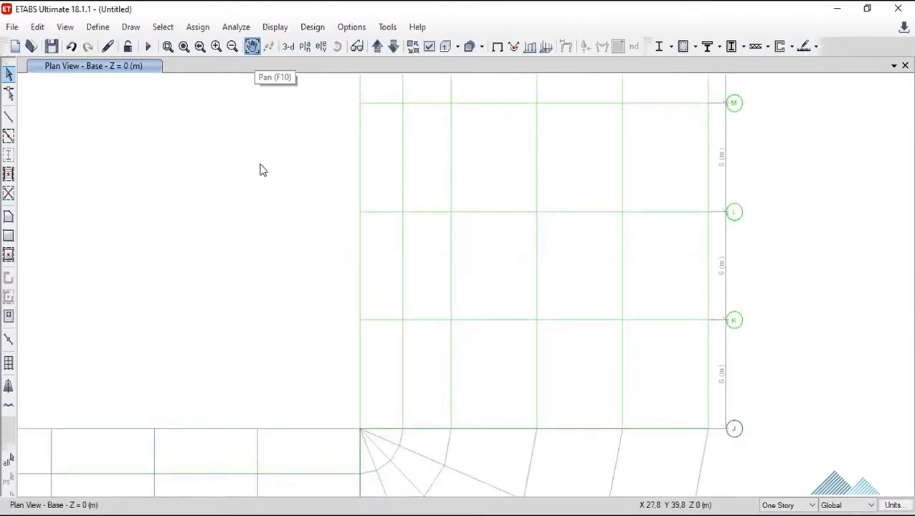
drag(325, 325, 280, 357)
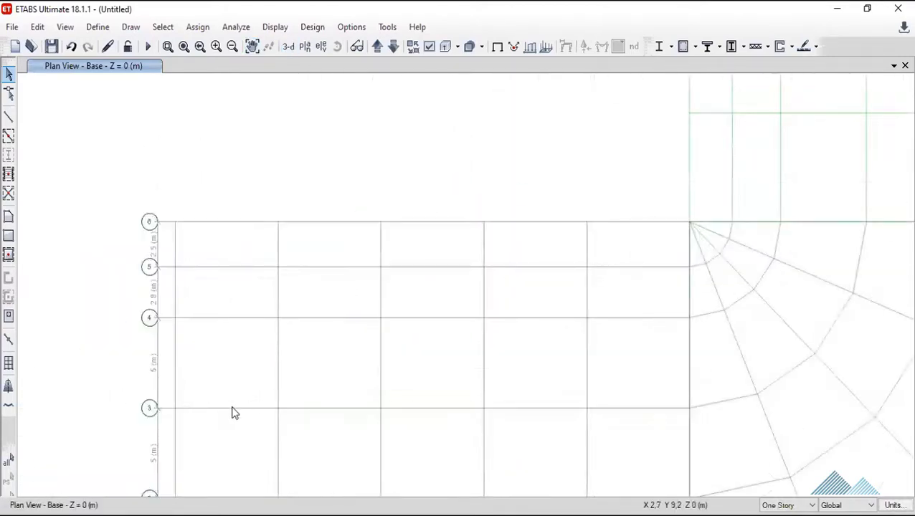
click(252, 46)
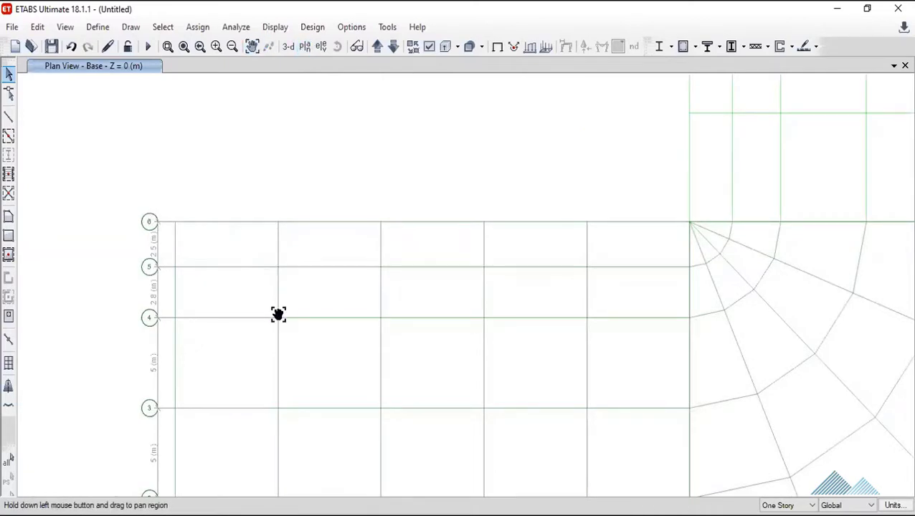
drag(277, 315, 421, 155)
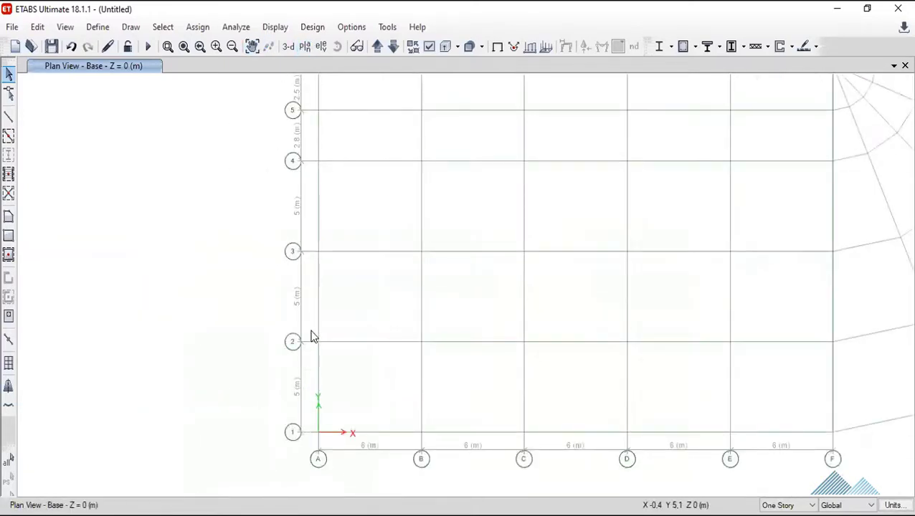
Pan the plan to show grids N to K and MODULO-II's Y bubbles 1 to 6.
click(257, 50)
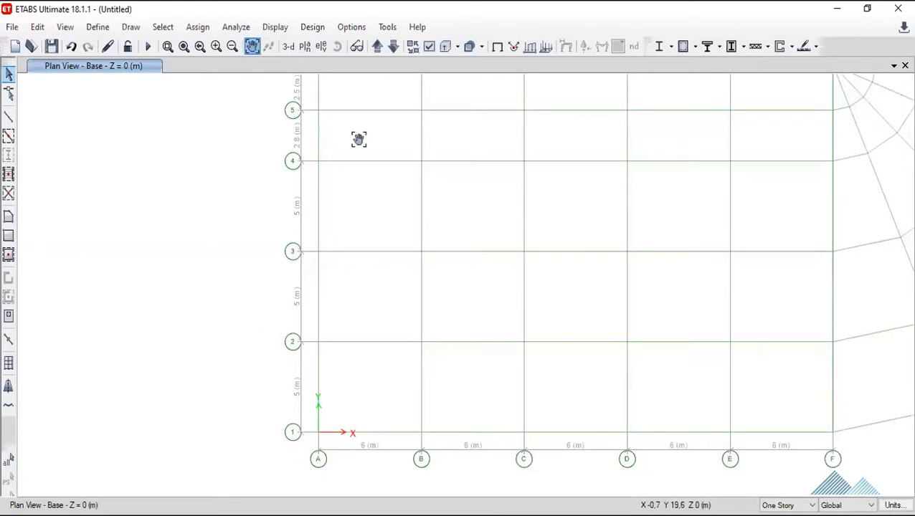
drag(360, 139, 241, 347)
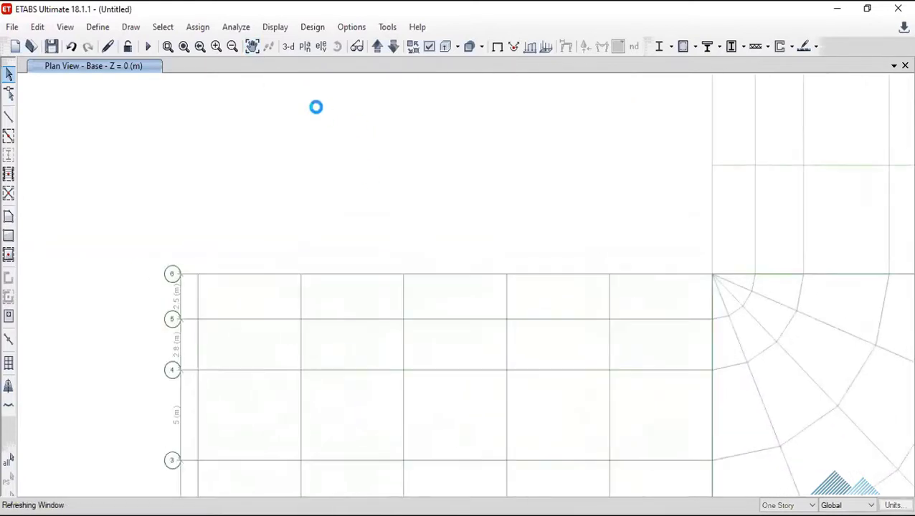
click(253, 47)
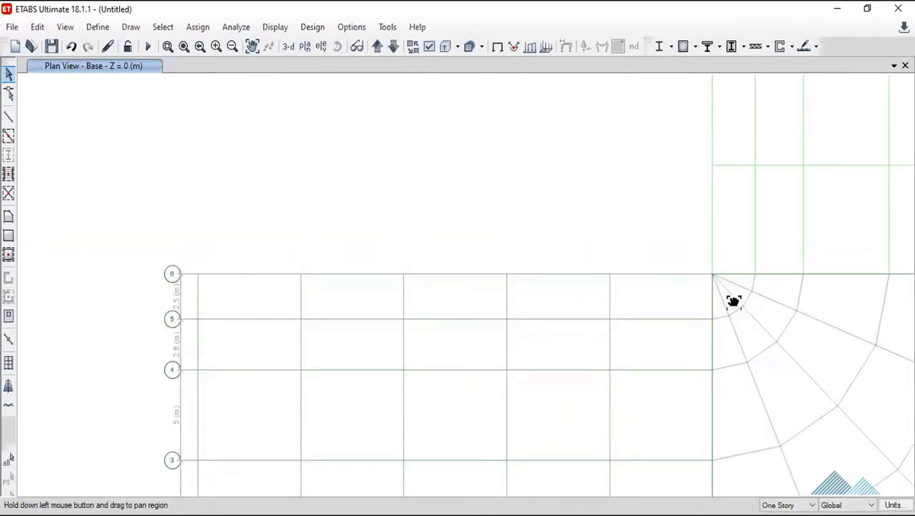
drag(732, 299, 722, 86)
click(252, 47)
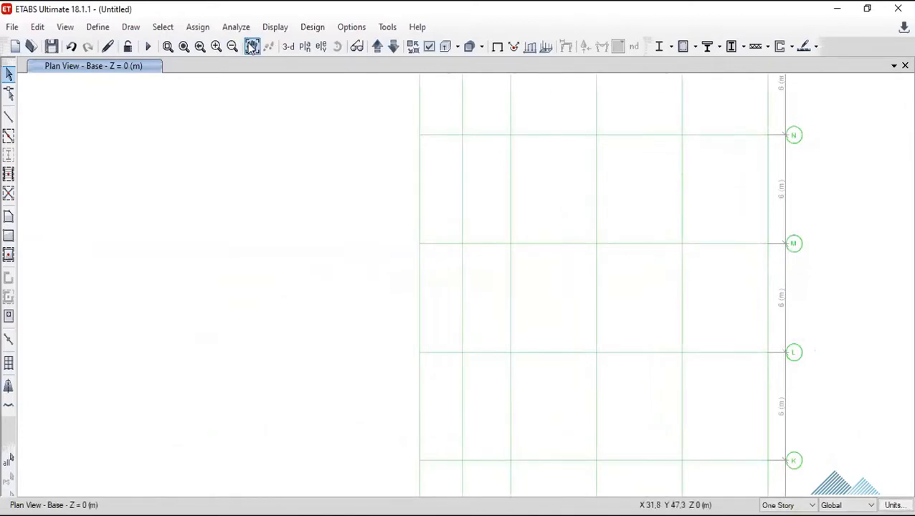
drag(698, 192, 581, 393)
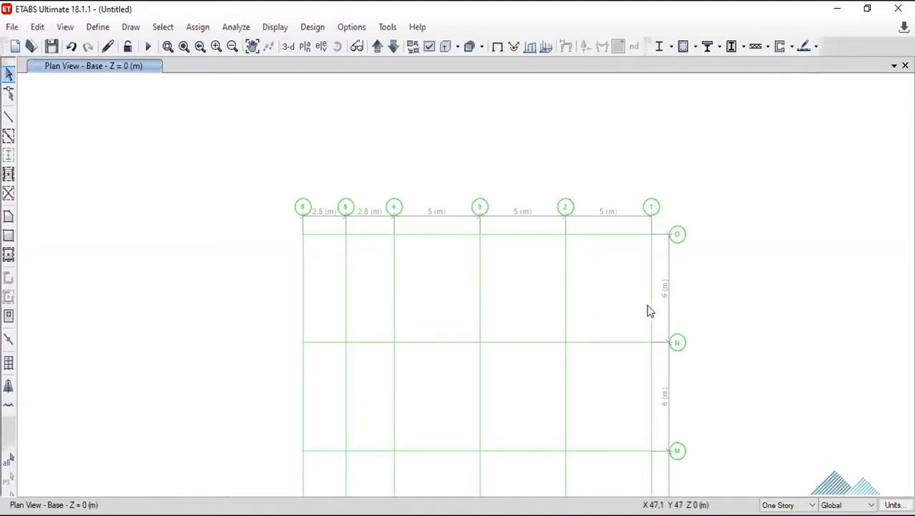
Open the MODULO-II grid definition and display its data as spacings.
double_click(492, 242)
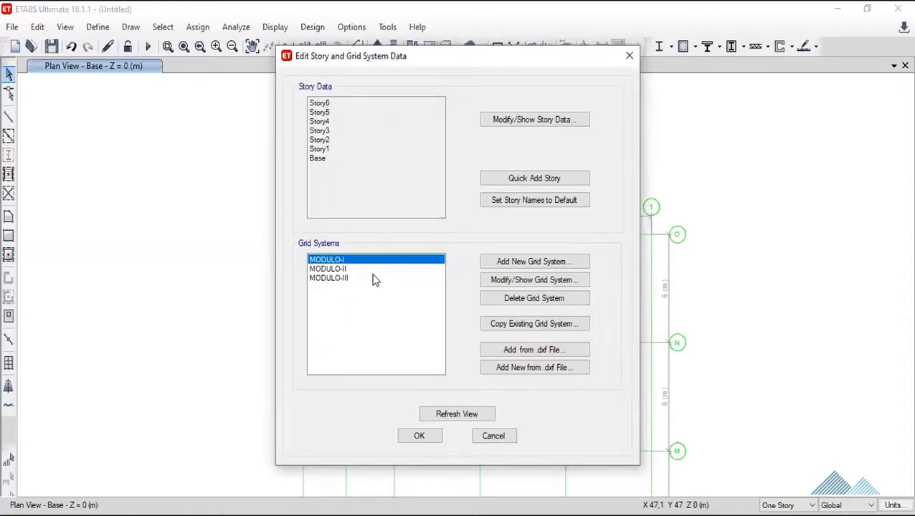
click(349, 270)
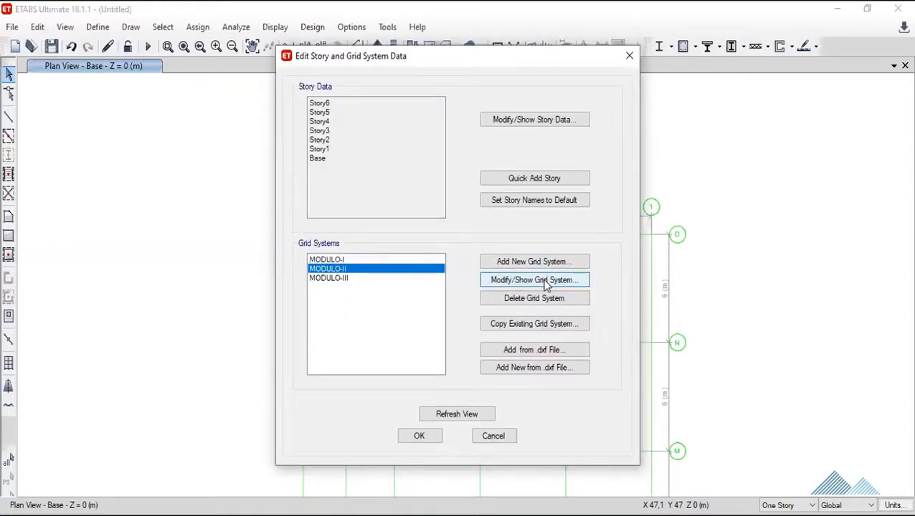
click(541, 279)
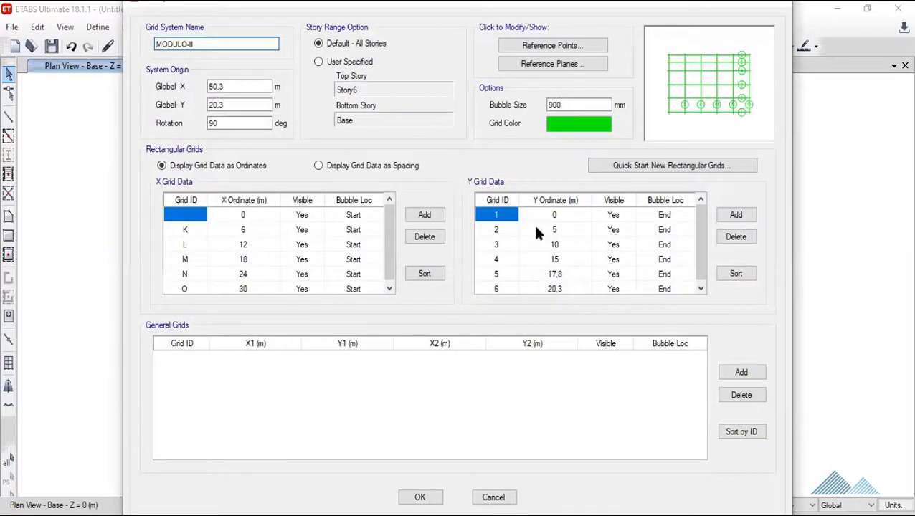
click(327, 167)
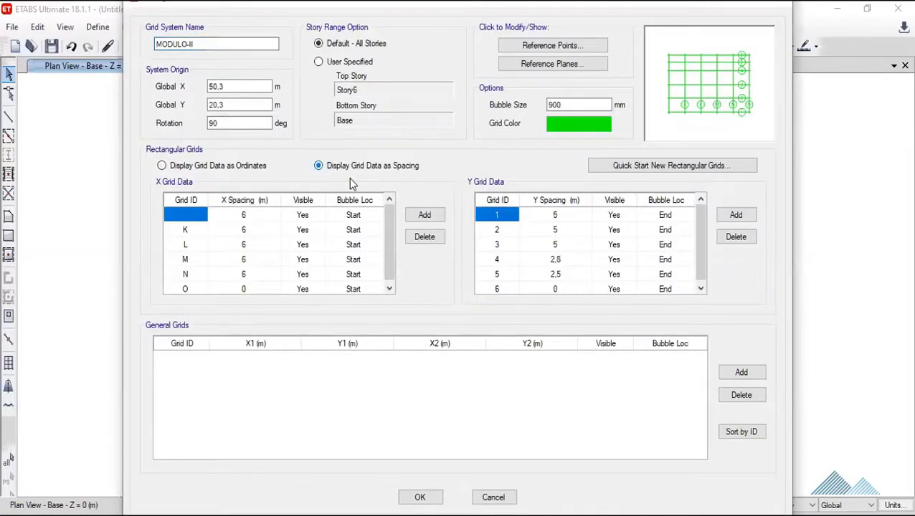
Retype the first three MODULO-II Y grid IDs as 7, 8 and 9.
click(502, 218)
text(7)
click(501, 230)
text(8)
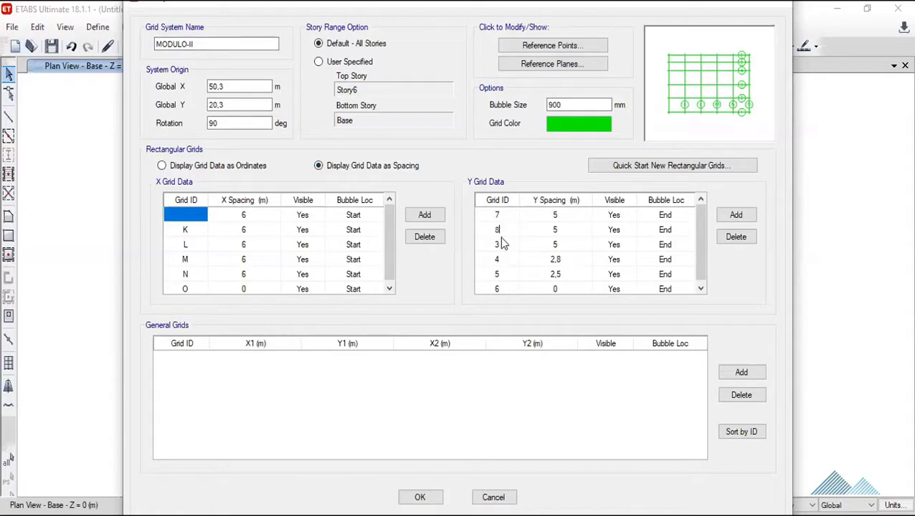
click(504, 244)
click(502, 239)
text(8)
click(502, 261)
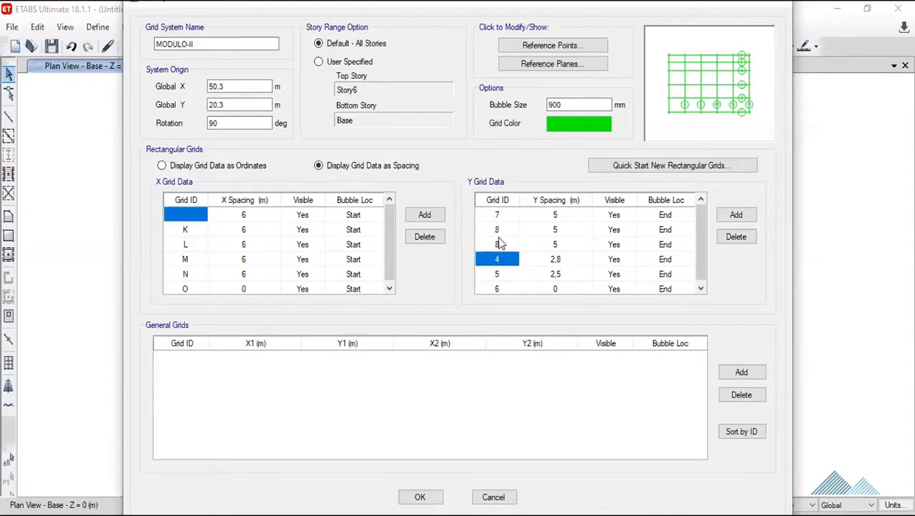
double_click(501, 246)
click(504, 260)
click(503, 245)
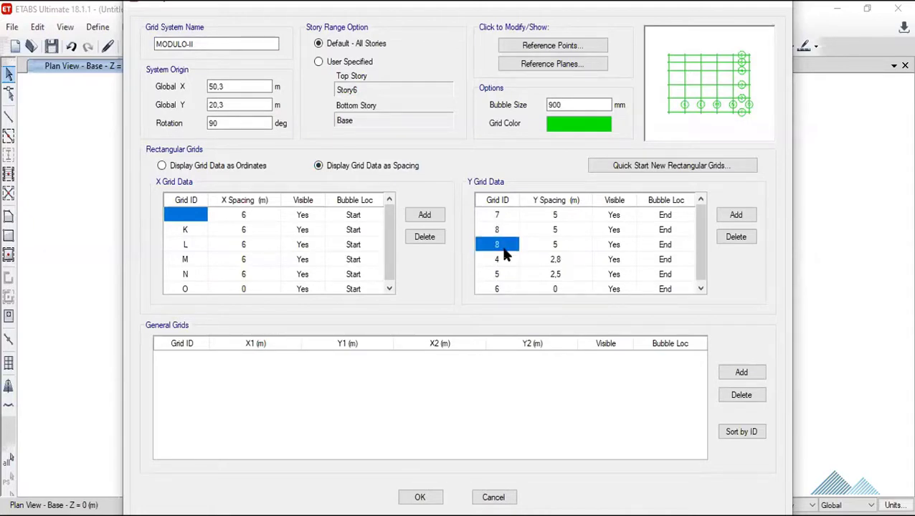
text(9)
Set the remaining Y grid IDs through 10 to 12 and apply the changes.
click(505, 259)
text(10)
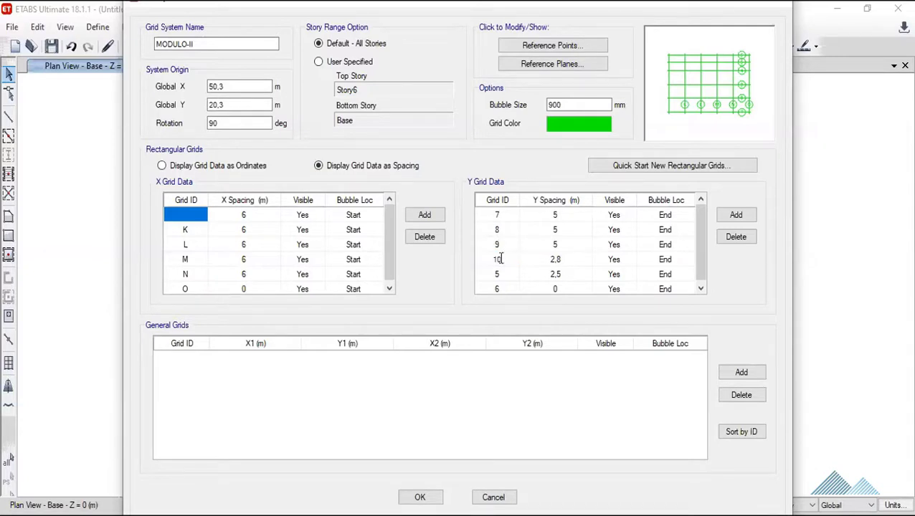
click(504, 279)
text(11)
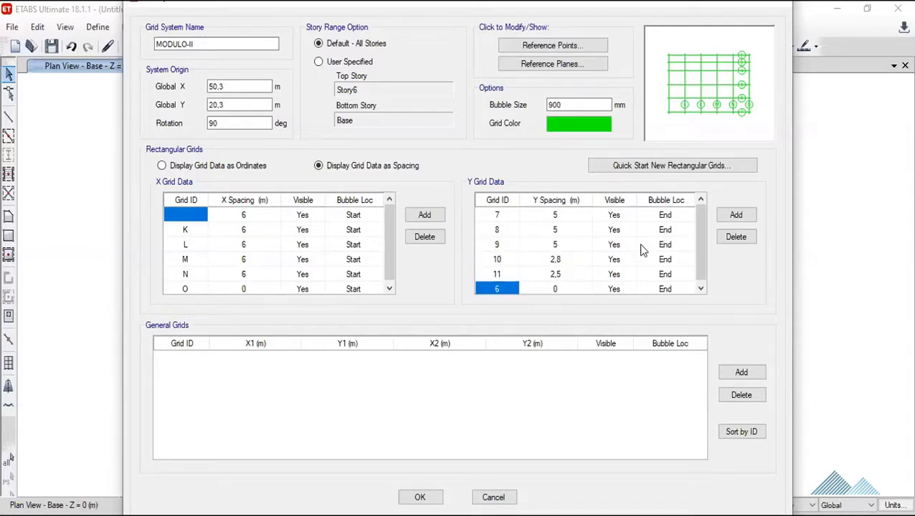
click(700, 288)
text(12)
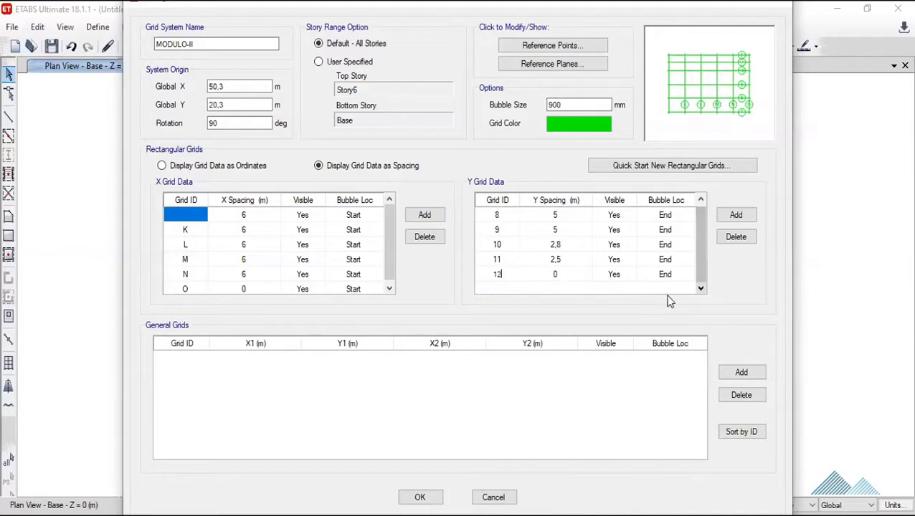
key(Return)
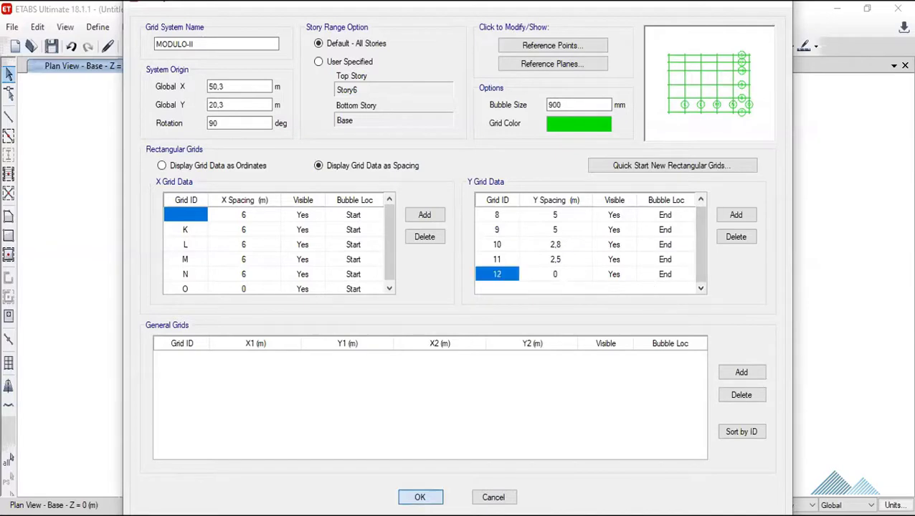
key(Return)
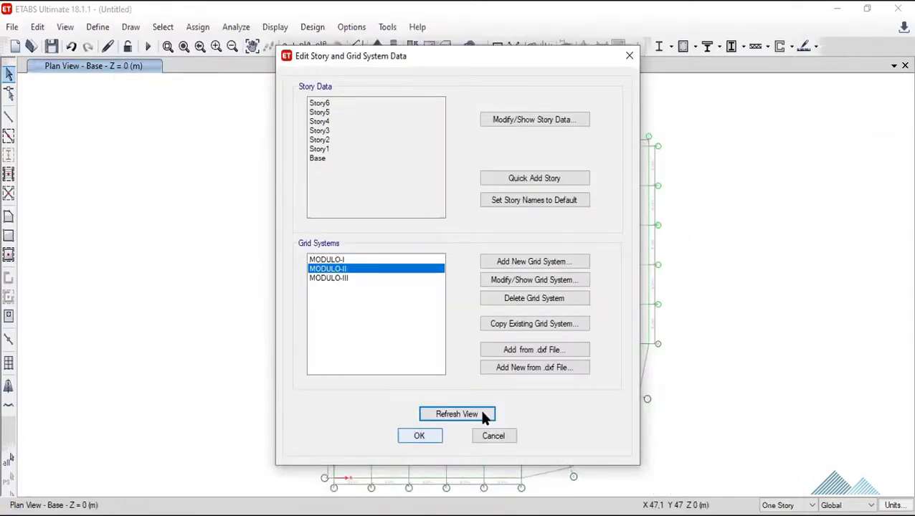
Close the story and grid editor and zoom around the Base plan.
key(Return)
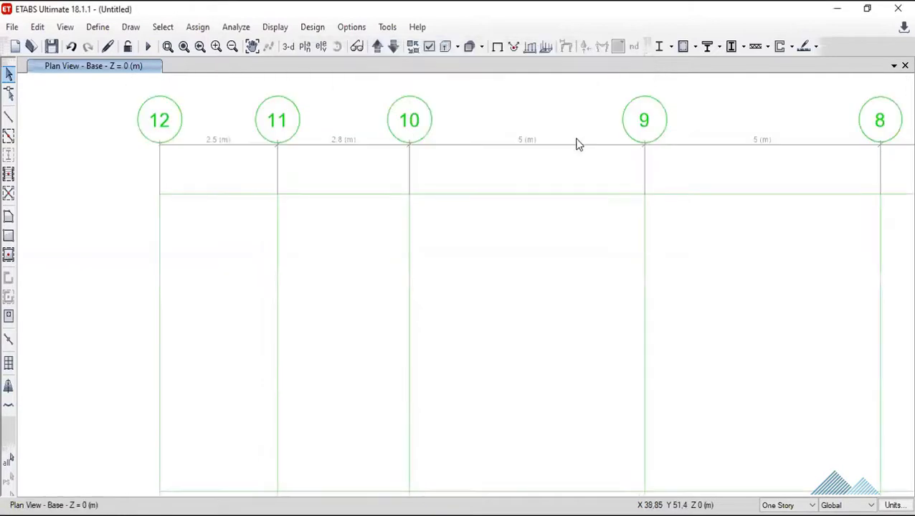
scroll(681, 145, down, 2)
scroll(559, 394, down, 3)
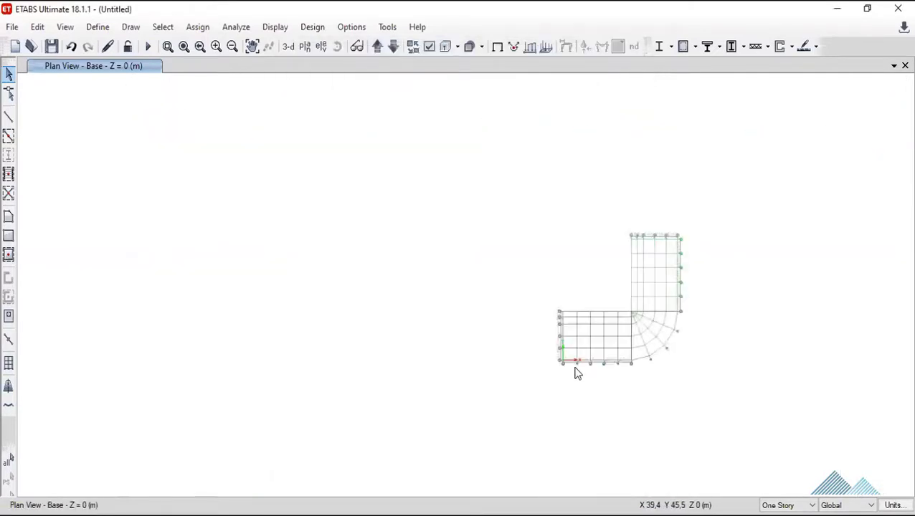
scroll(577, 372, up, 2)
scroll(552, 340, up, 2)
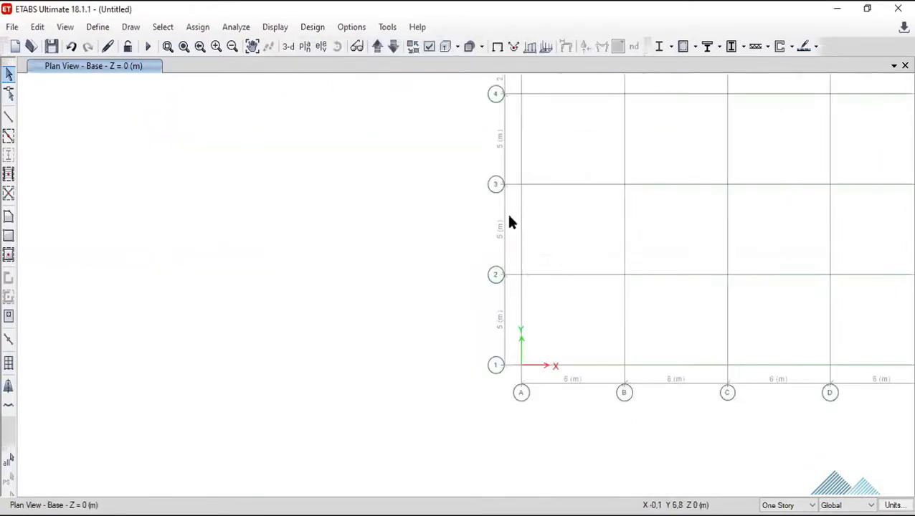
scroll(551, 122, down, 3)
scroll(554, 126, up, 1)
scroll(560, 121, up, 1)
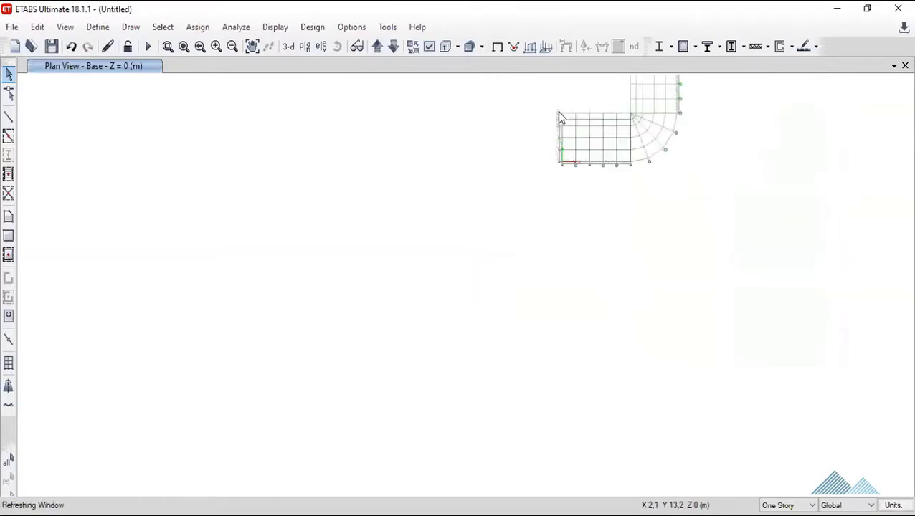
scroll(560, 112, up, 1)
scroll(565, 114, up, 2)
scroll(566, 111, down, 2)
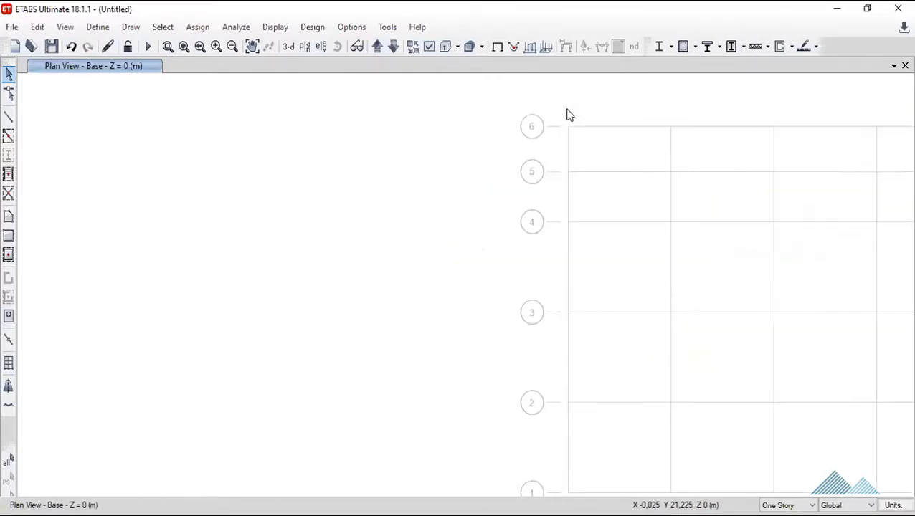
scroll(568, 114, down, 2)
scroll(574, 115, down, 1)
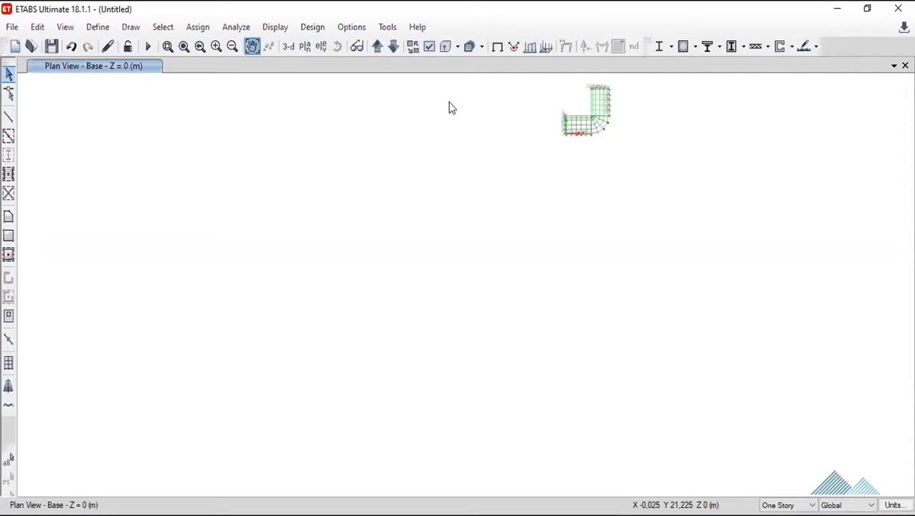
Recentre the L-shaped model and pan to grids N, M, L beside bubbles 7–12.
drag(609, 82, 552, 233)
scroll(547, 250, up, 2)
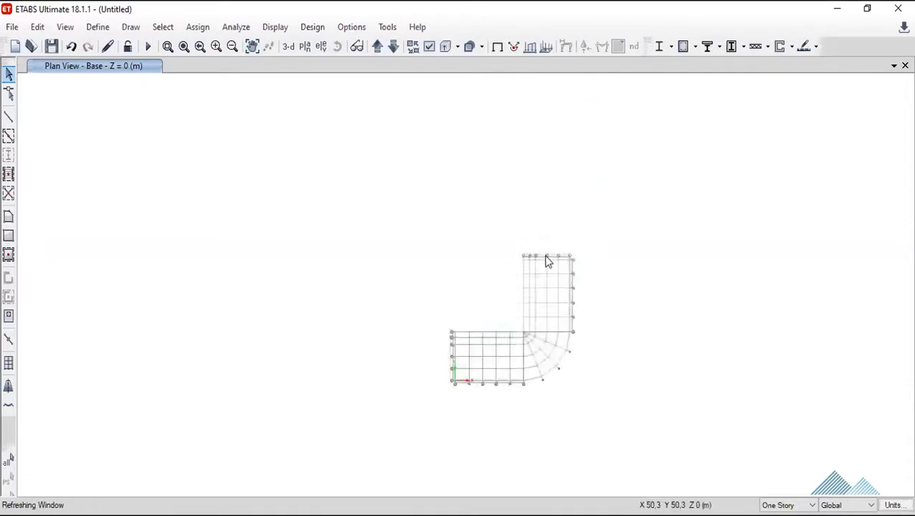
scroll(546, 261, up, 3)
scroll(601, 286, up, 2)
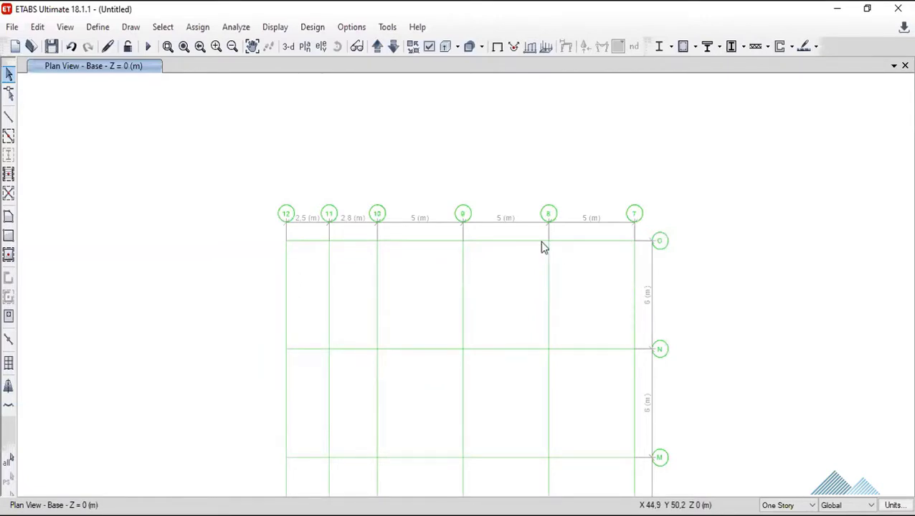
click(254, 47)
drag(388, 298, 453, 149)
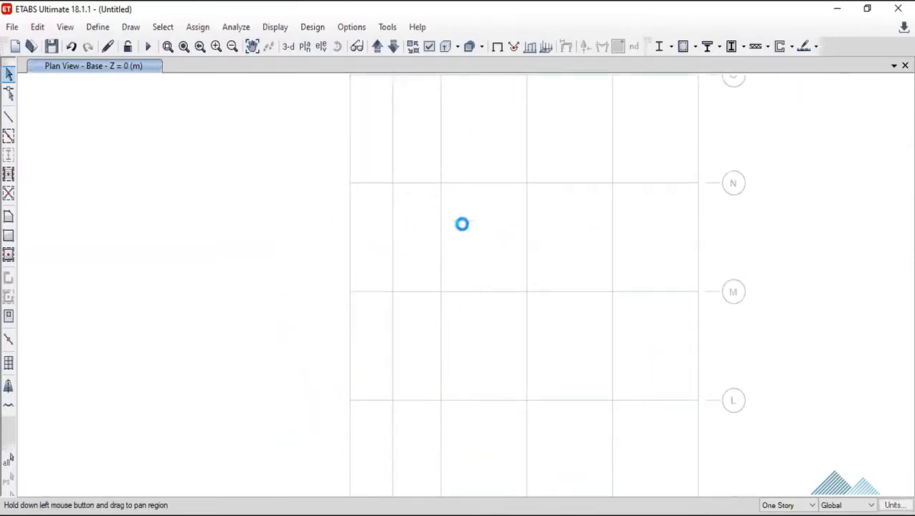
scroll(453, 296, down, 3)
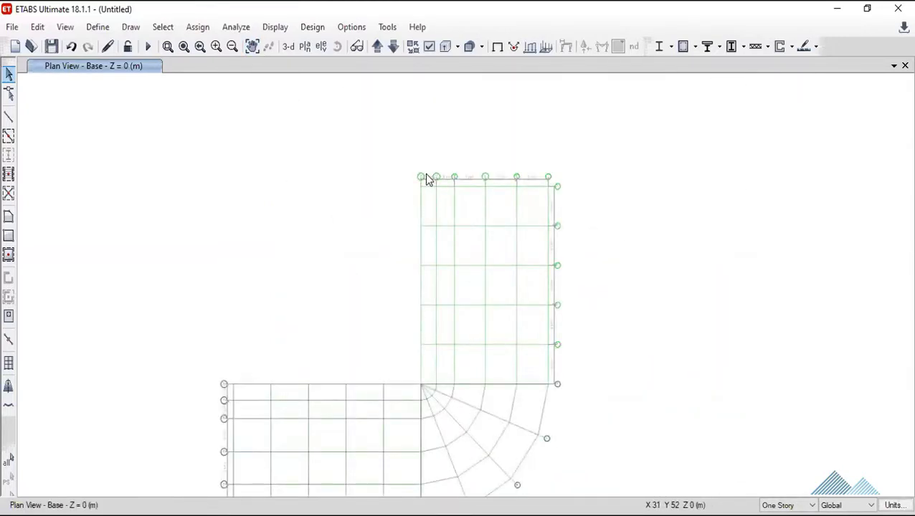
scroll(425, 178, up, 3)
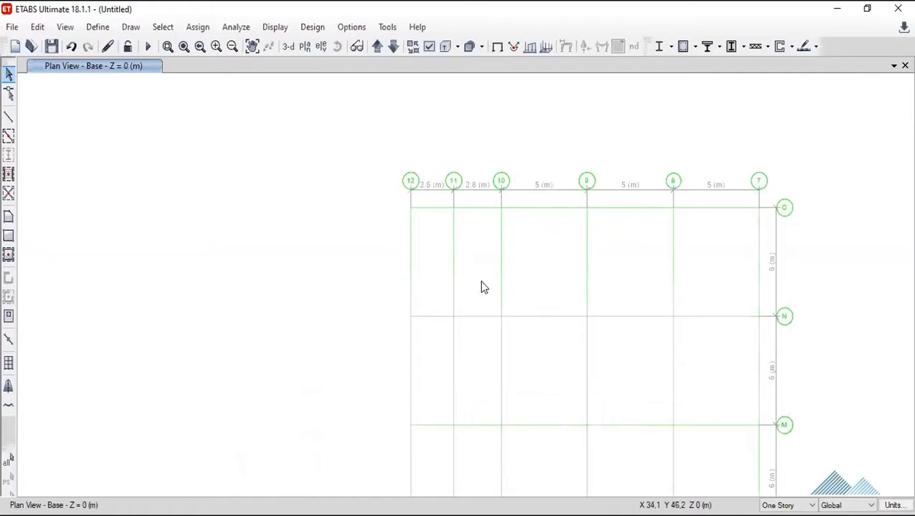
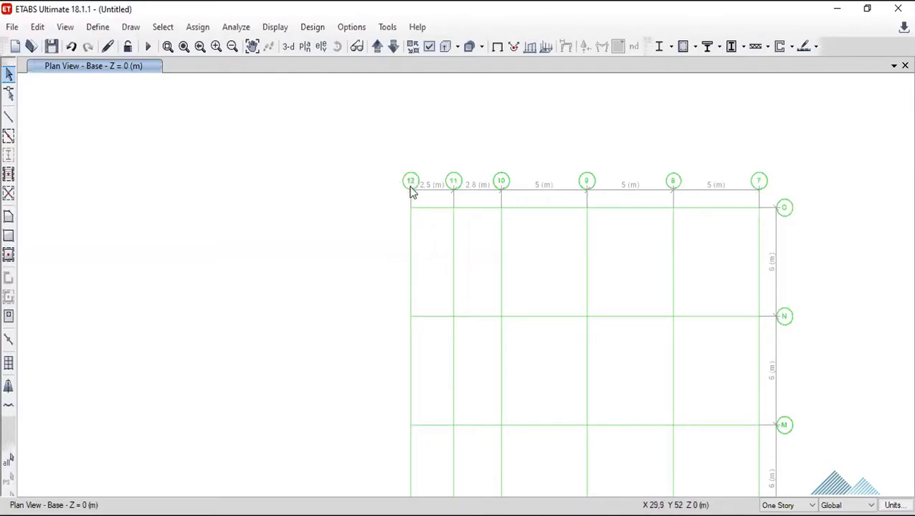
Zoom out and back in on the plan around grid lines 6 to 2 and the curved corner.
scroll(440, 231, down, 3)
scroll(435, 272, down, 2)
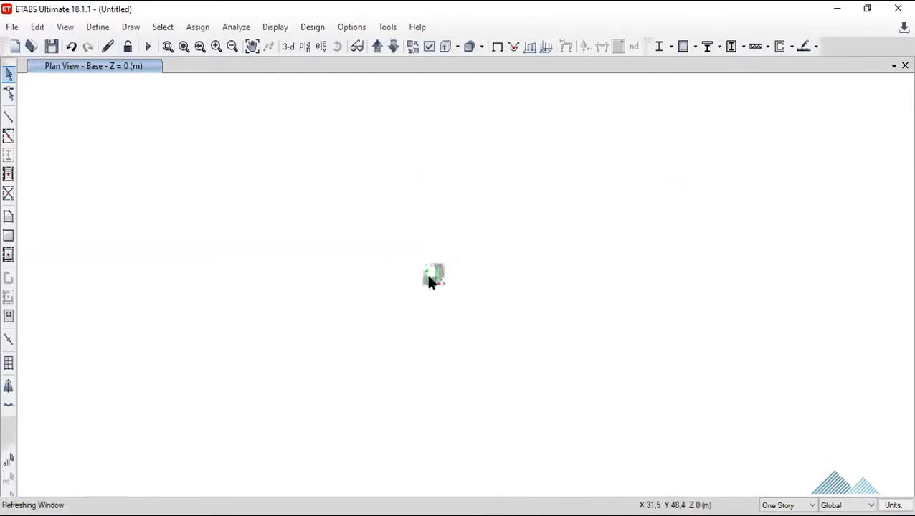
scroll(430, 281, up, 2)
scroll(419, 287, up, 5)
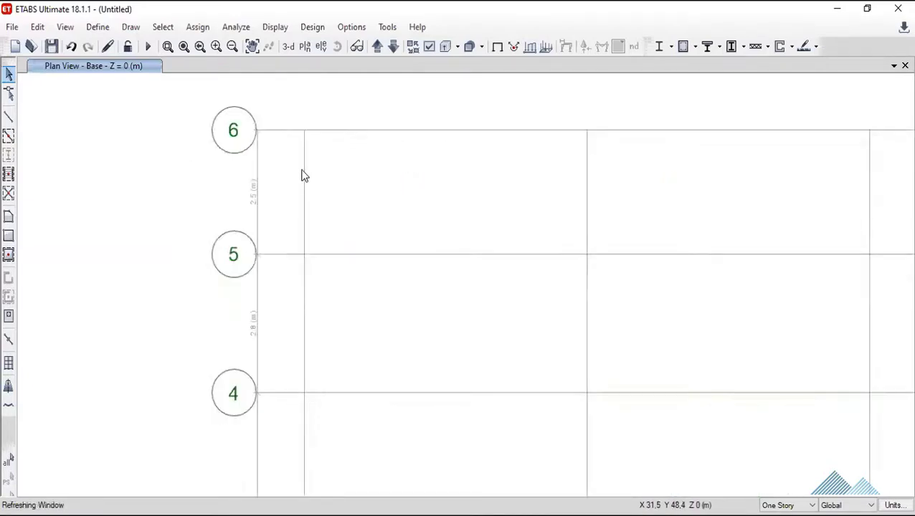
scroll(303, 127, down, 3)
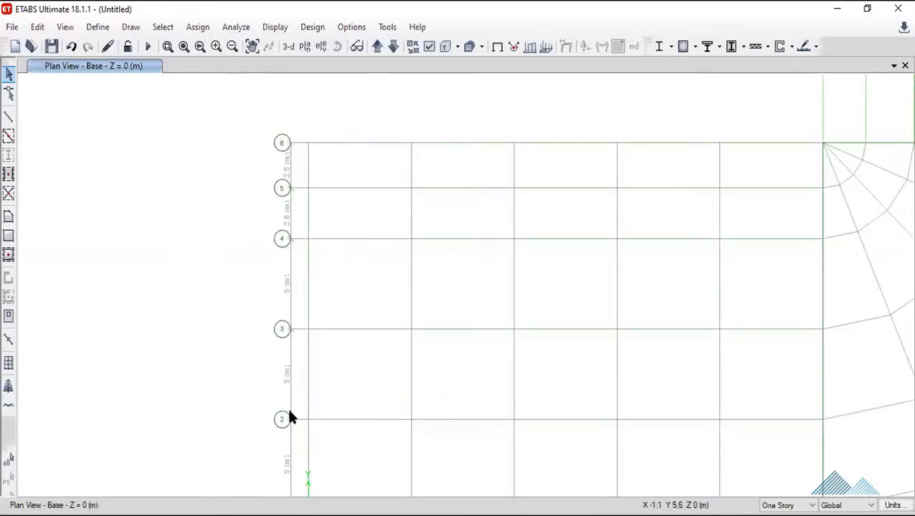
Delete MODULO-I's Y grid line at ordinate 0, clear the 20,3 line's ID, and refresh the plan.
right_click(173, 333)
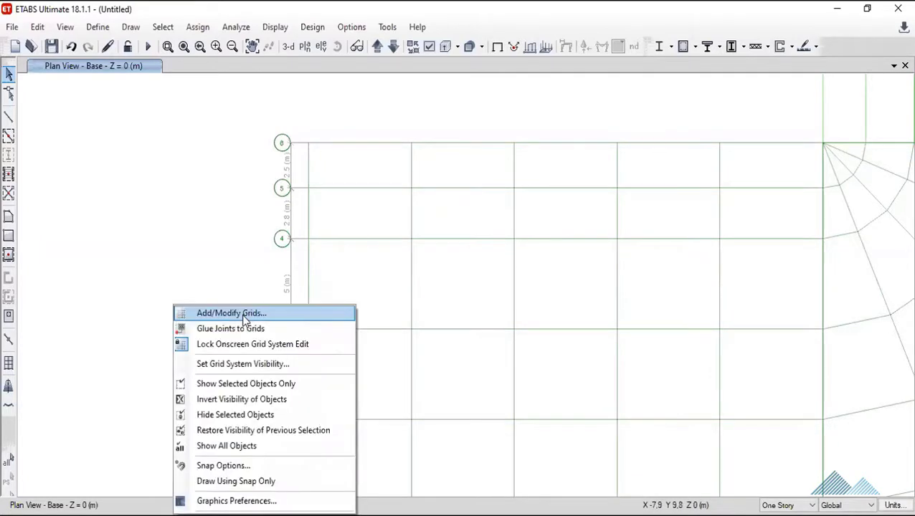
click(232, 312)
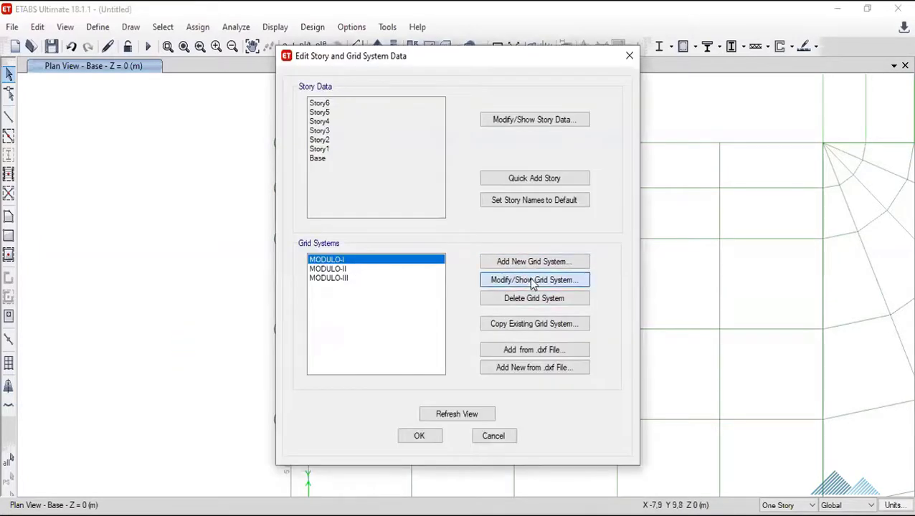
click(495, 281)
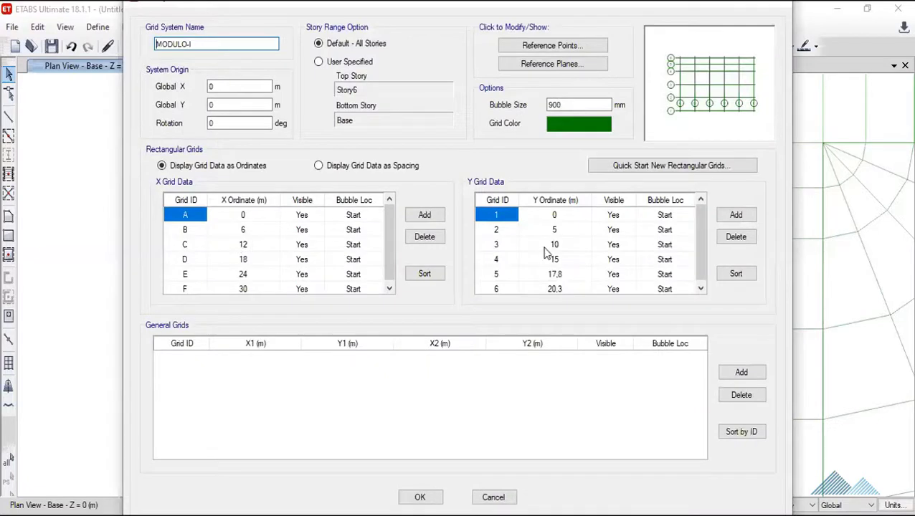
key(Delete)
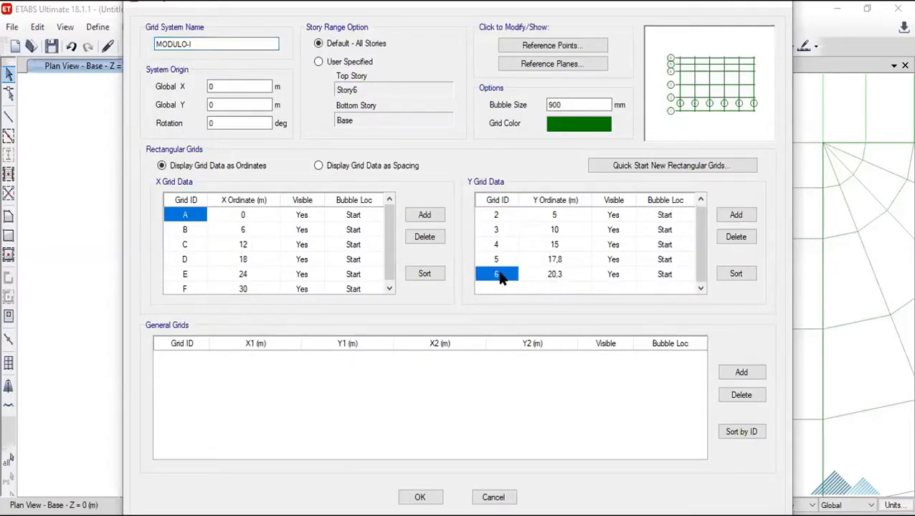
click(500, 275)
click(419, 497)
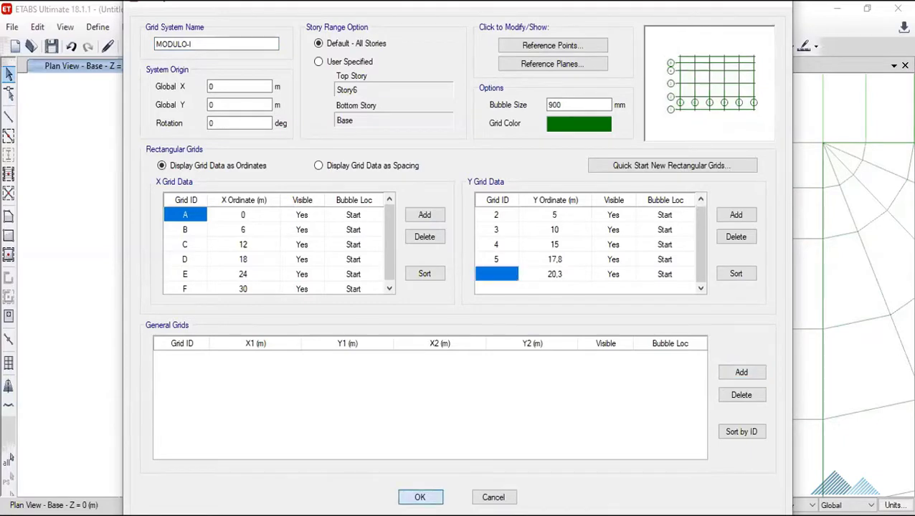
click(479, 416)
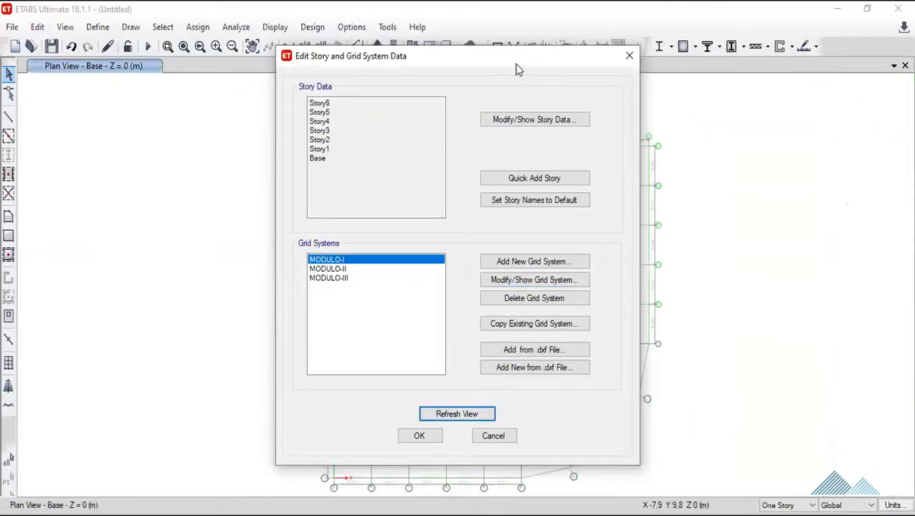
drag(527, 63, 777, 275)
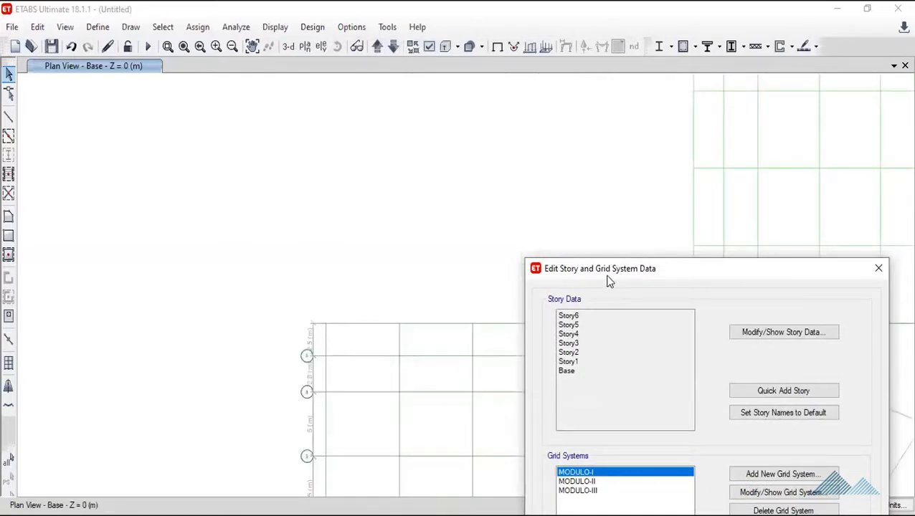
mouse_move(764, 273)
mouse_down()
mouse_move(427, 279)
mouse_move(419, 76)
mouse_up()
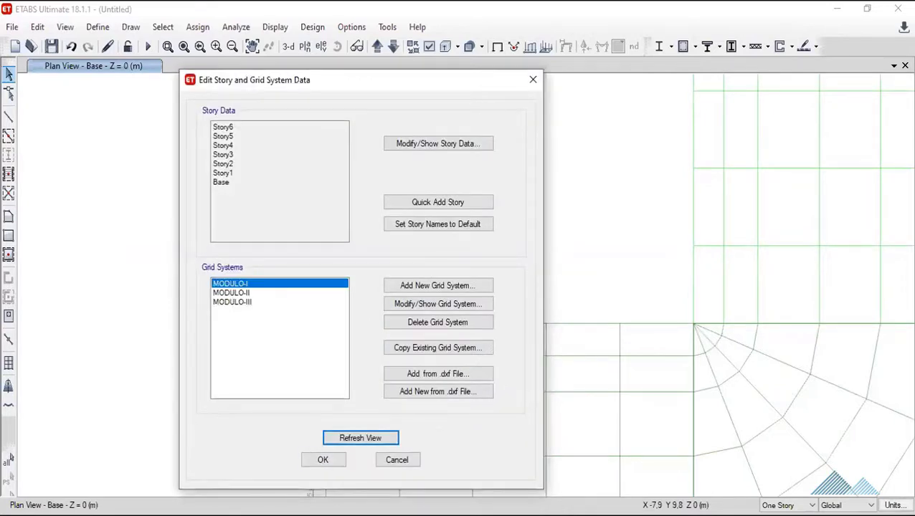
click(323, 460)
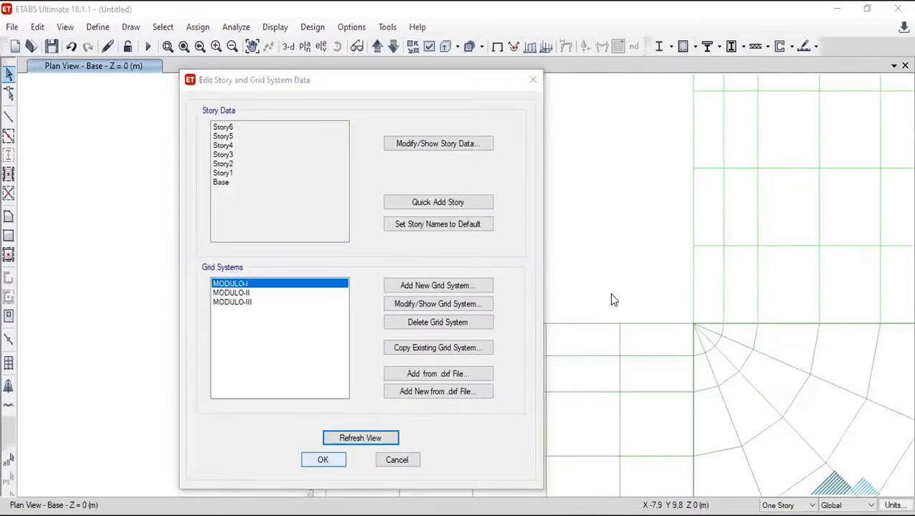
scroll(645, 172, down, 3)
scroll(610, 283, down, 3)
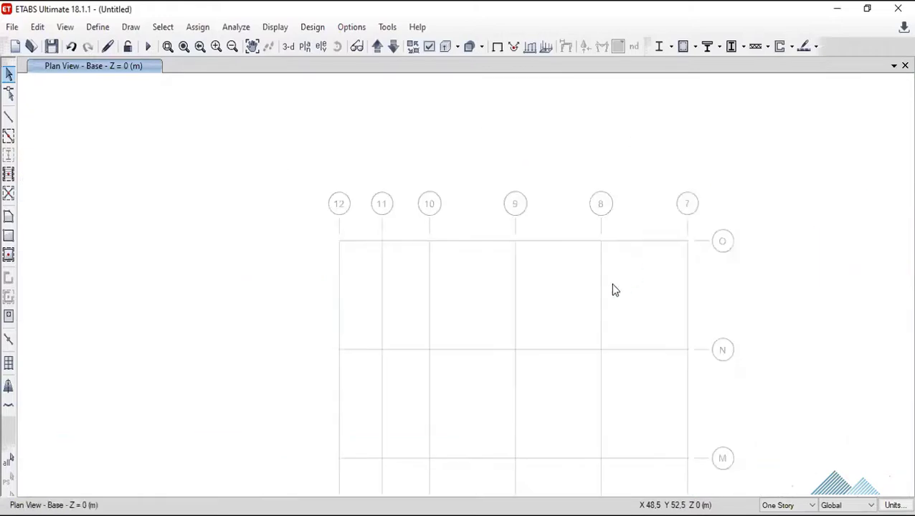
scroll(474, 383, down, 3)
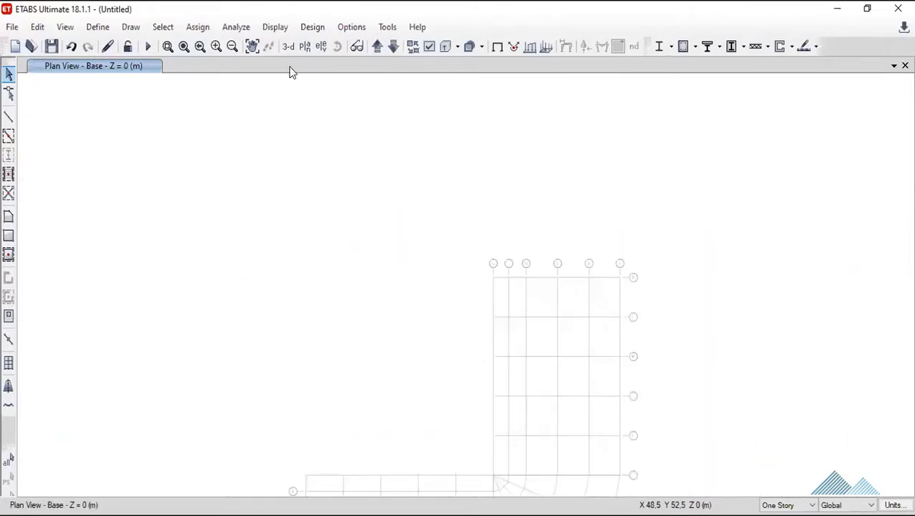
click(252, 46)
drag(395, 226, 394, 84)
scroll(290, 326, up, 3)
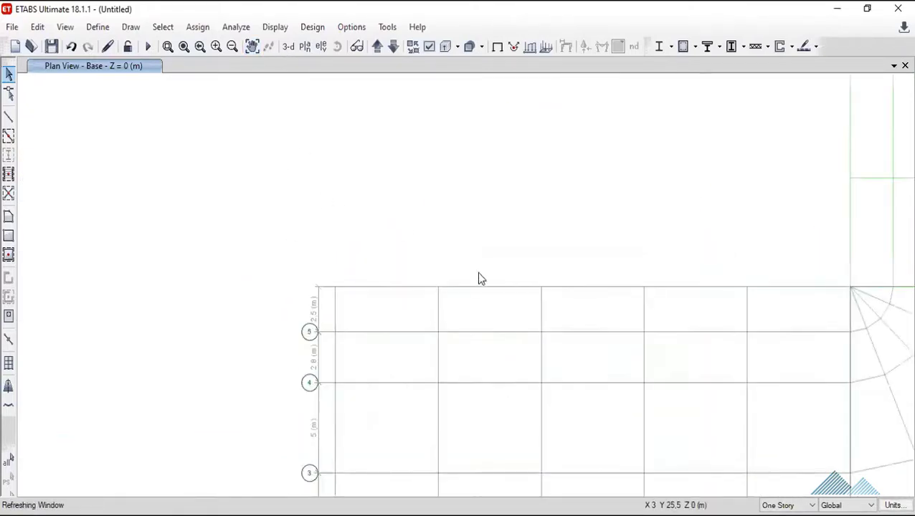
drag(723, 234, 508, 418)
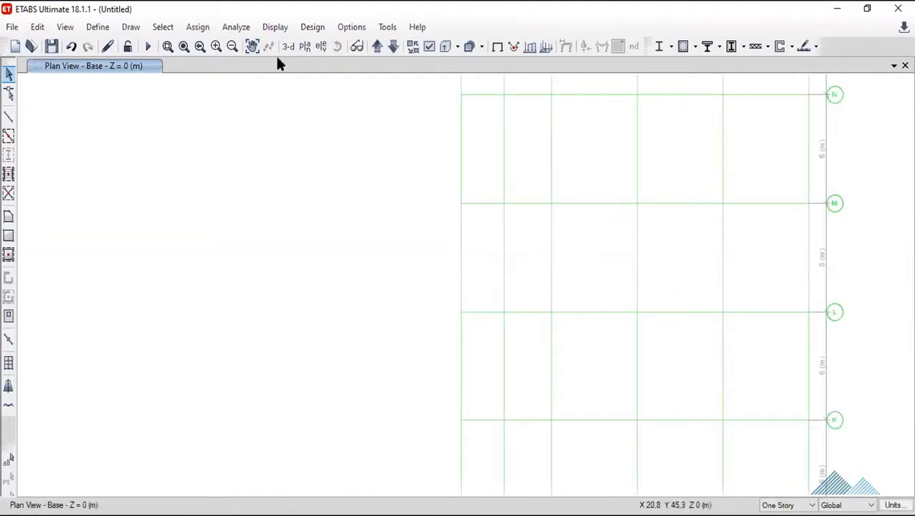
click(252, 46)
drag(702, 192, 594, 386)
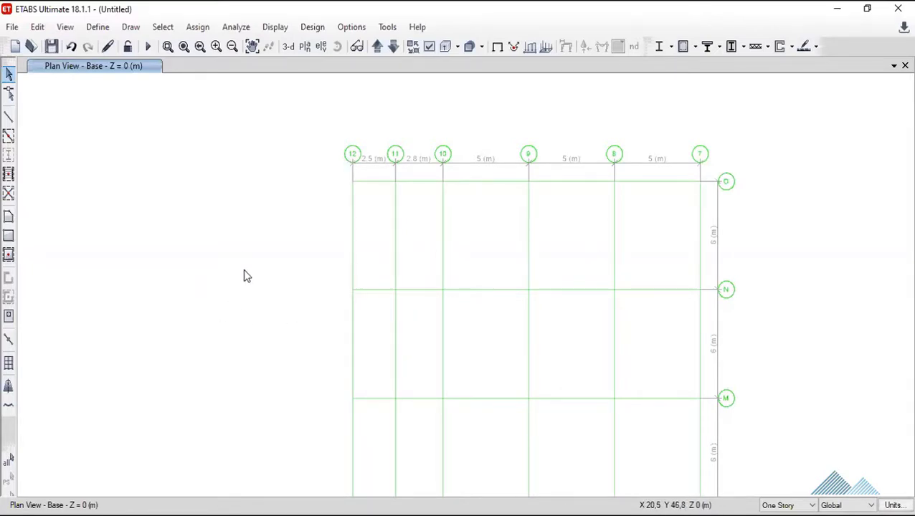
Renumber the MODULO-II Y grid lines as 6, 7, 8, 9 and 10.
double_click(352, 281)
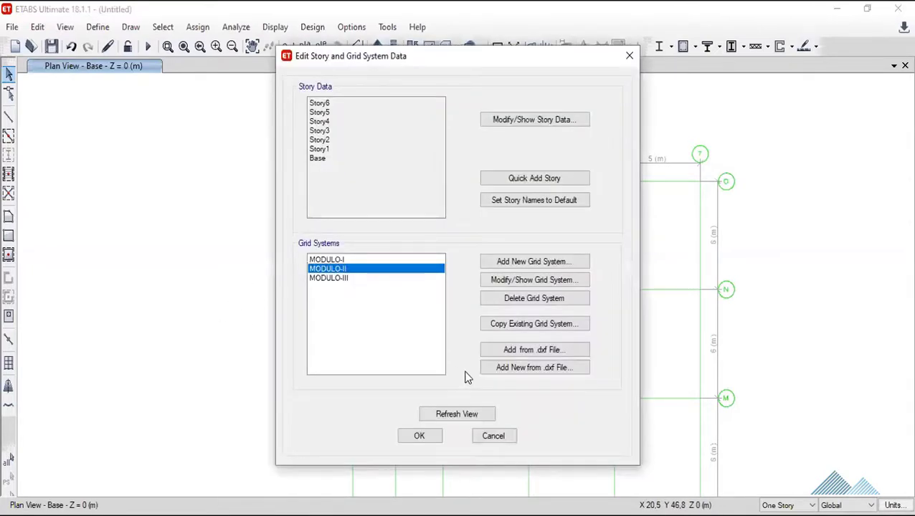
click(540, 283)
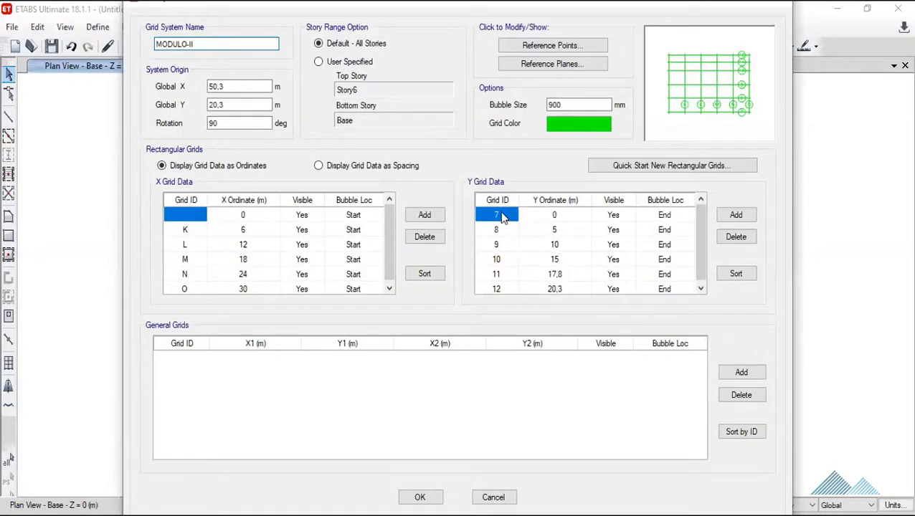
text(6)
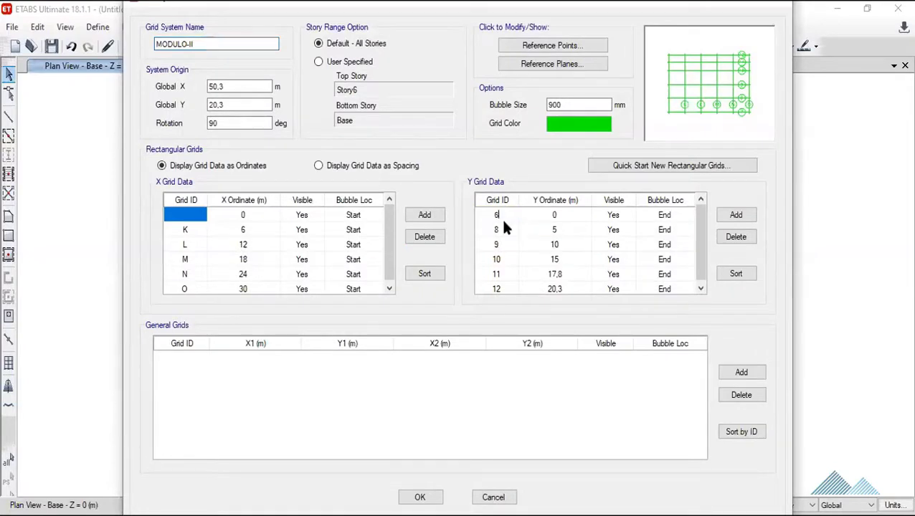
click(506, 231)
text(7)
click(506, 246)
text(8)
click(507, 260)
text(9)
click(507, 275)
text(1)
Clear the ID of the 20,3 Y grid line, confirm the grid changes and close.
click(510, 289)
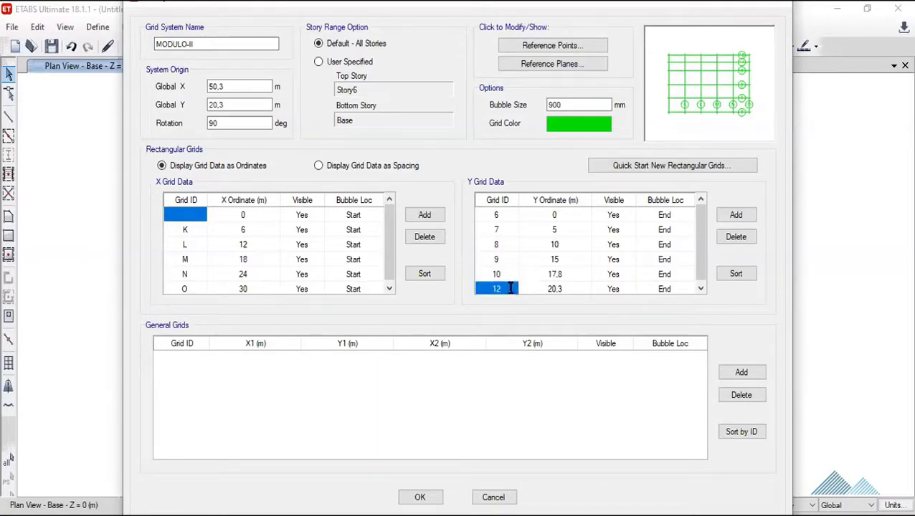
click(511, 288)
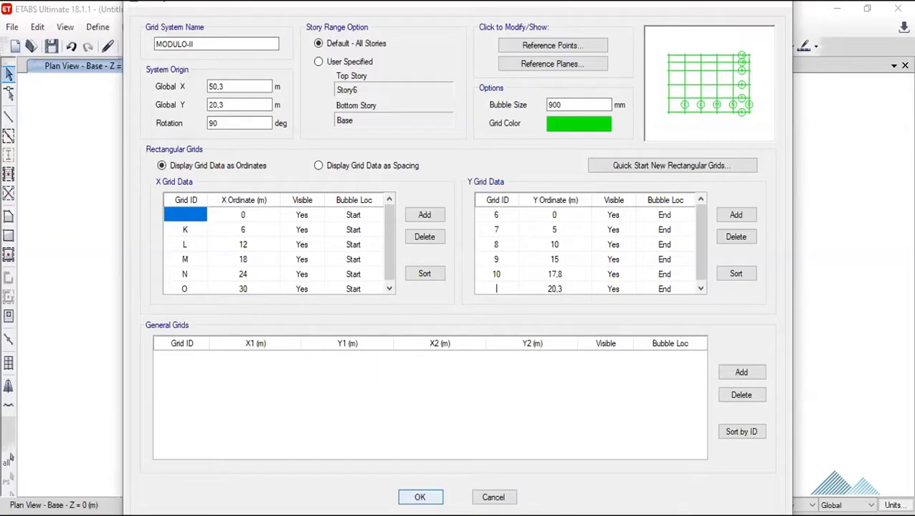
key(Return)
key(Return)
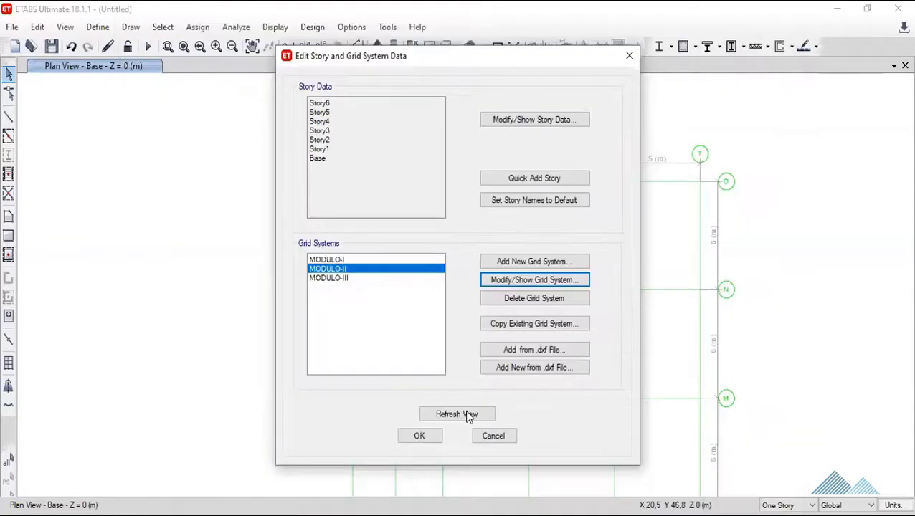
click(467, 415)
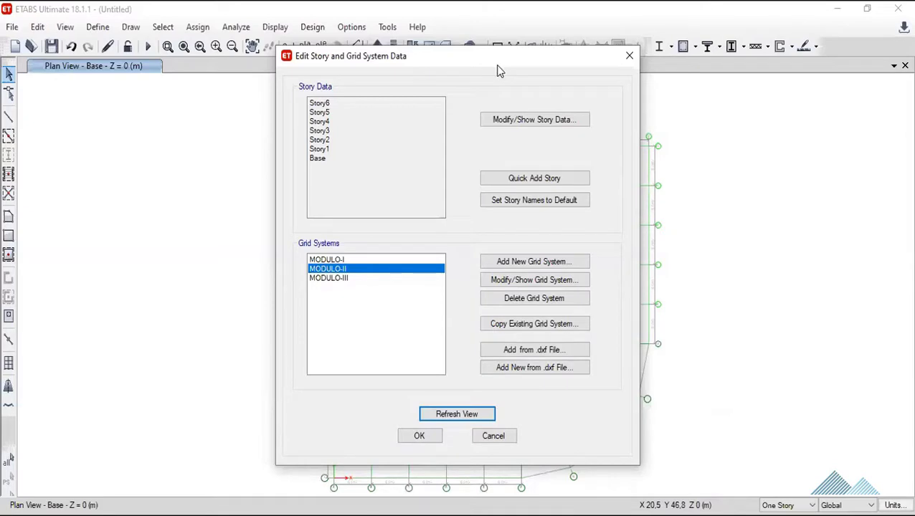
drag(430, 56, 373, 101)
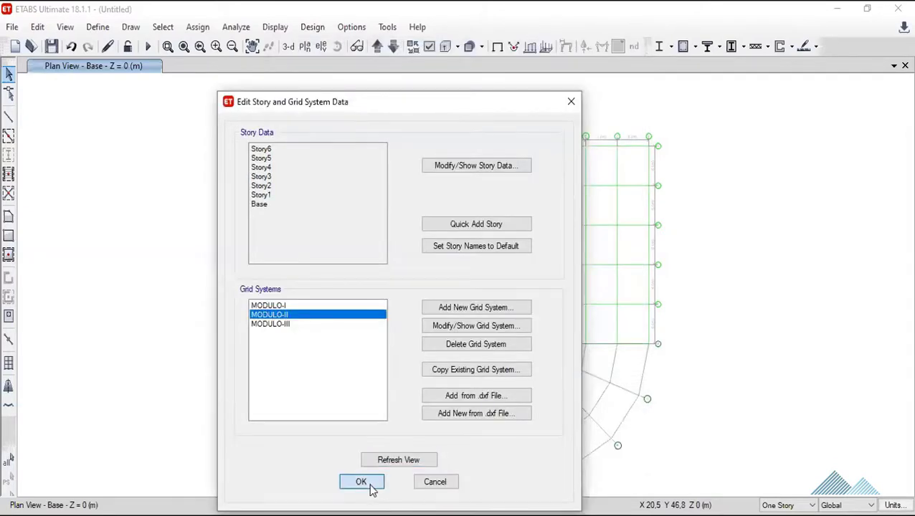
click(362, 482)
scroll(459, 272, down, 4)
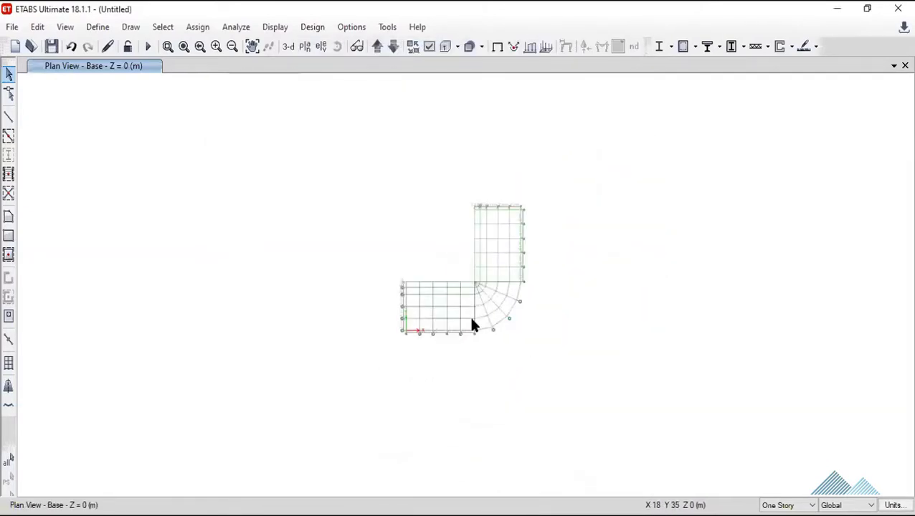
Pan the plan until grid lines M, N, O and 6 to 10 are visible.
scroll(471, 321, up, 5)
scroll(471, 321, down, 3)
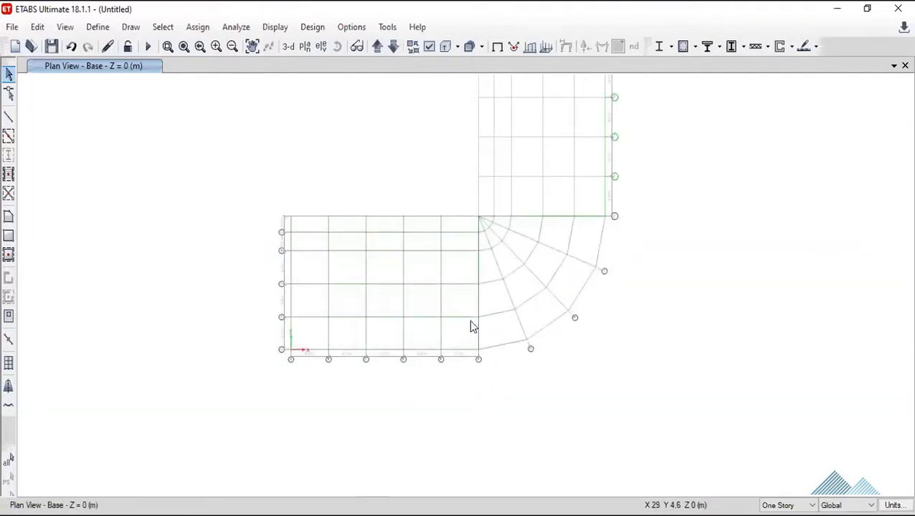
scroll(373, 358, up, 3)
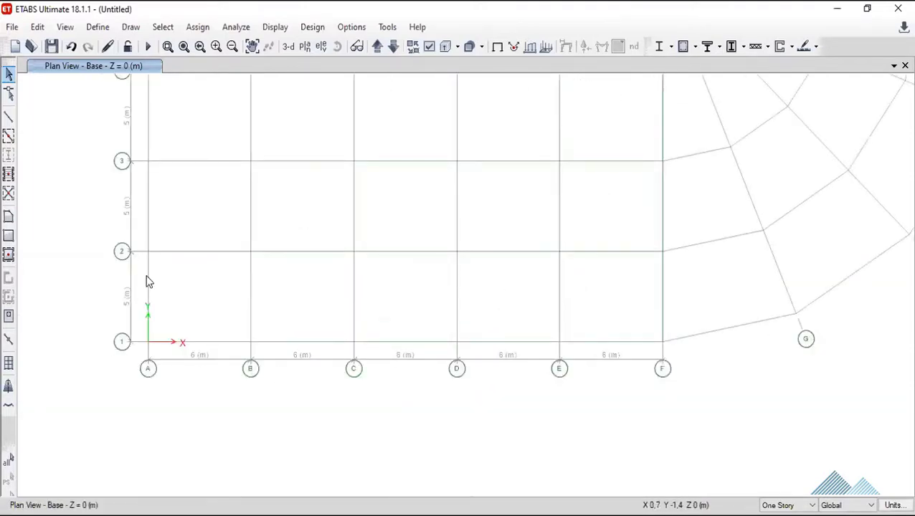
click(252, 46)
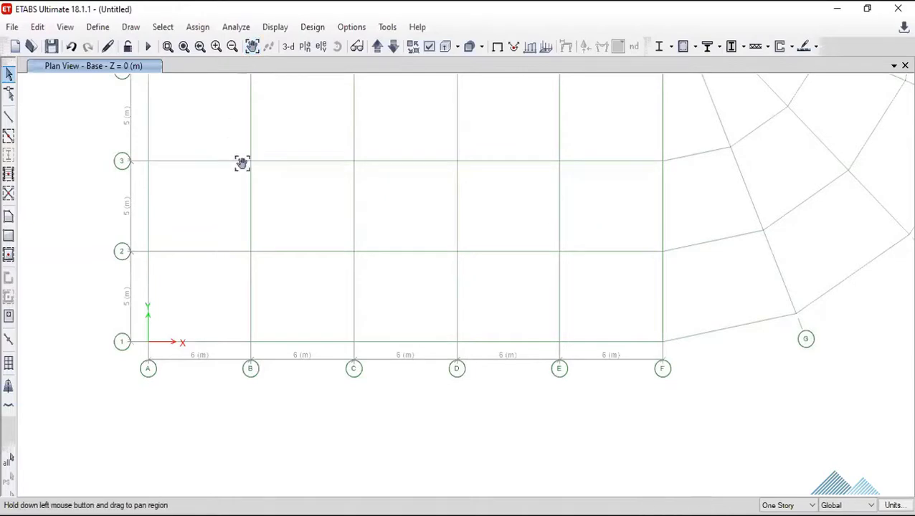
drag(242, 164, 241, 292)
drag(276, 233, 293, 283)
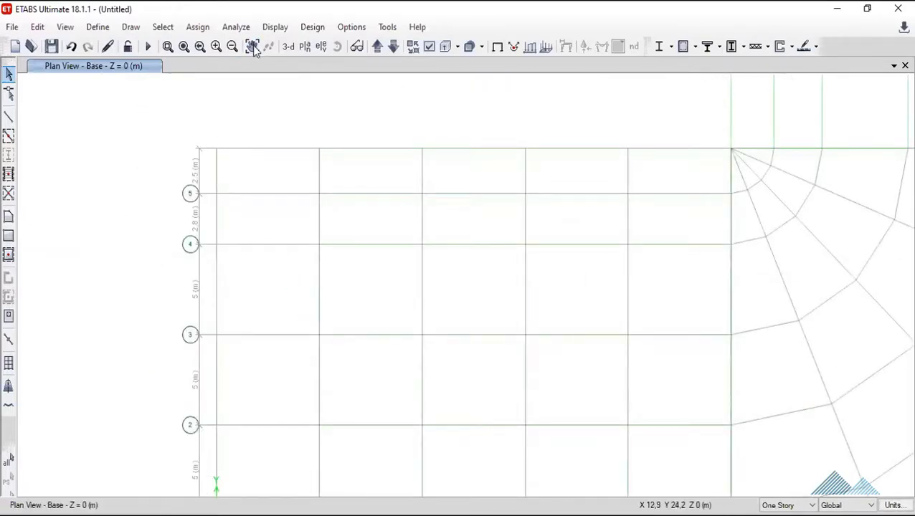
drag(637, 351, 545, 441)
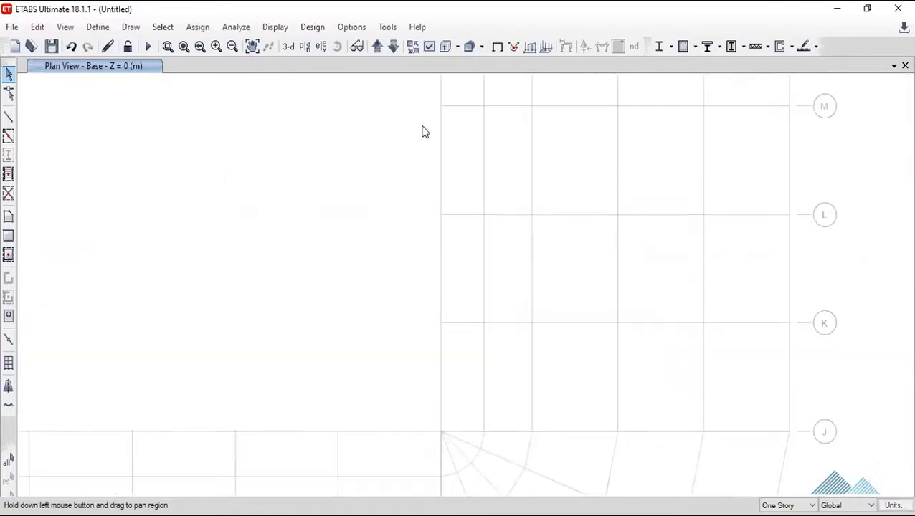
click(251, 46)
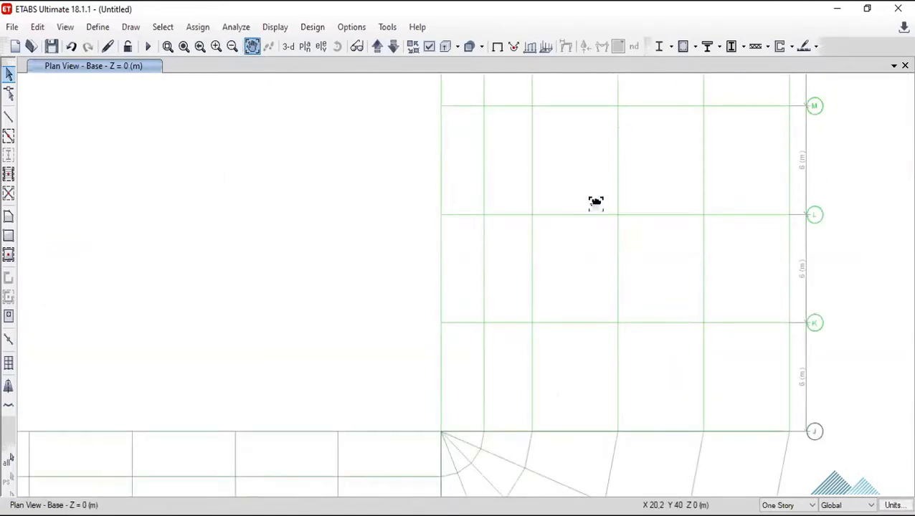
drag(596, 202, 512, 395)
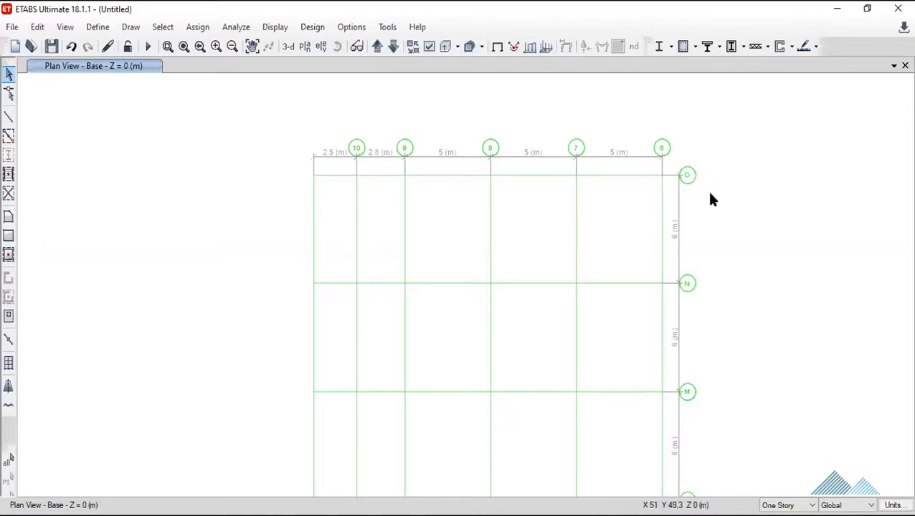
Change the MODULO-II gridline ID at ordinate 30 from O to P and refresh the plan.
right_click(772, 202)
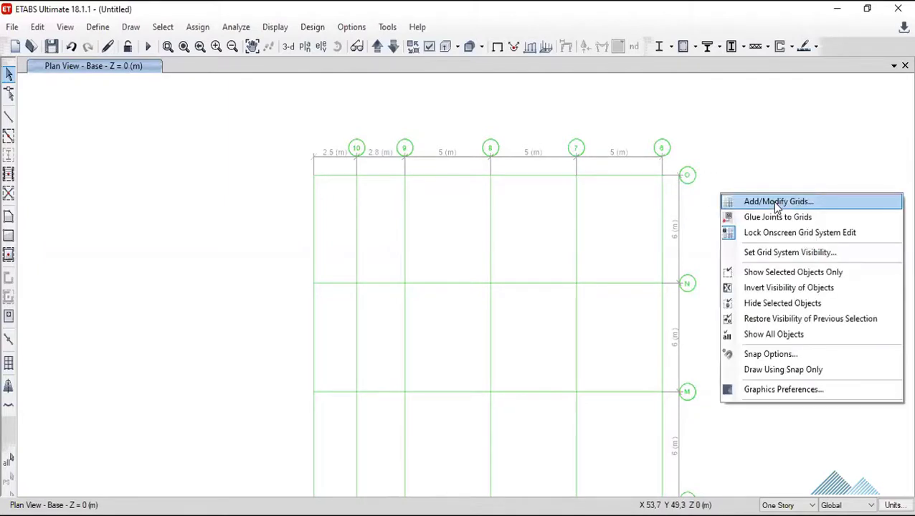
click(772, 202)
click(364, 268)
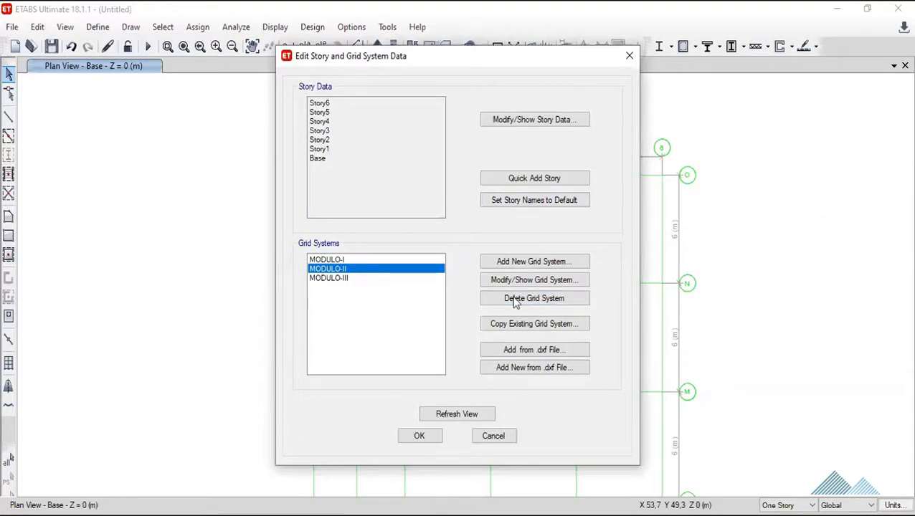
click(558, 285)
click(185, 289)
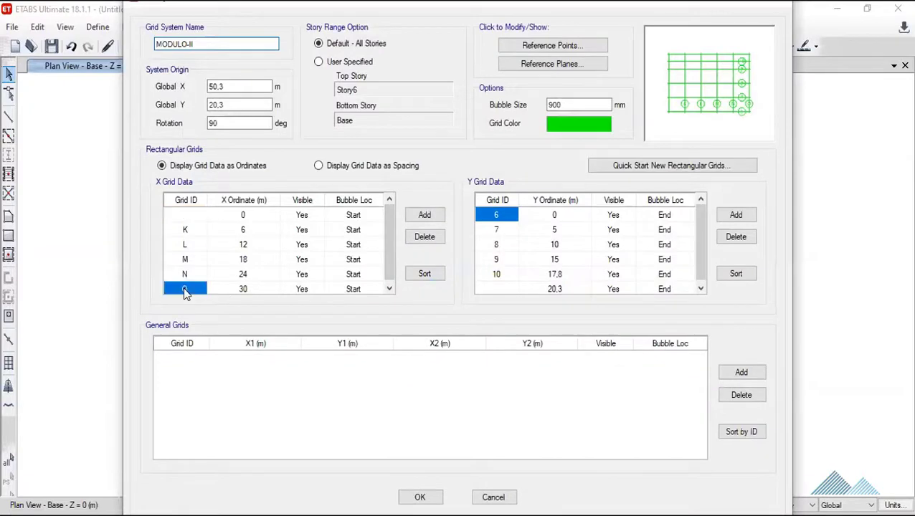
text(P)
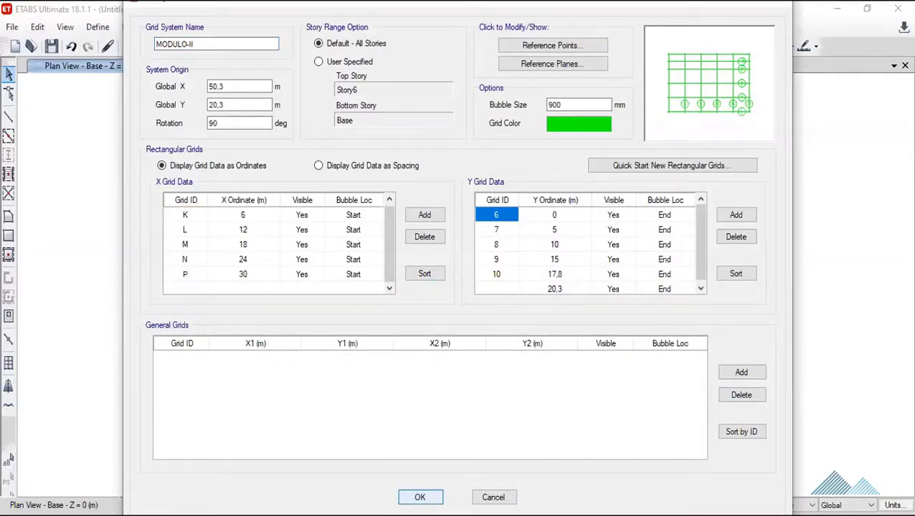
key(Return)
click(420, 497)
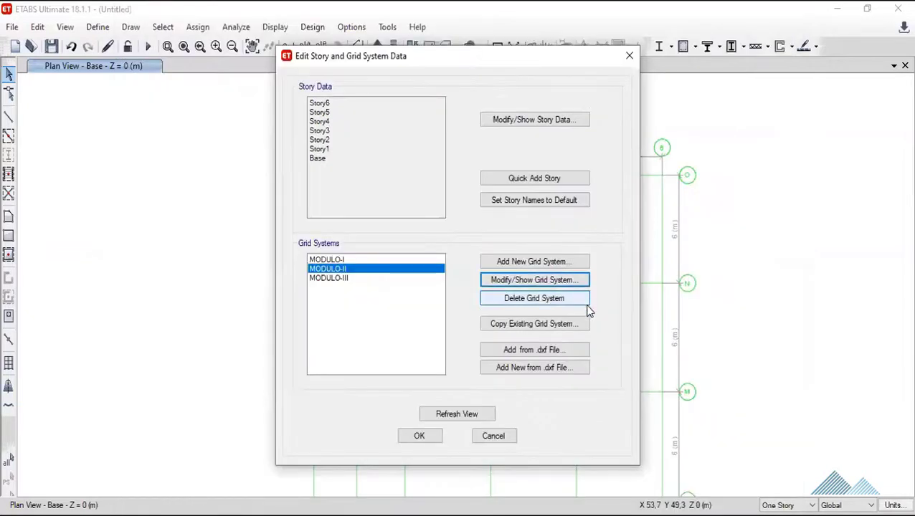
click(466, 414)
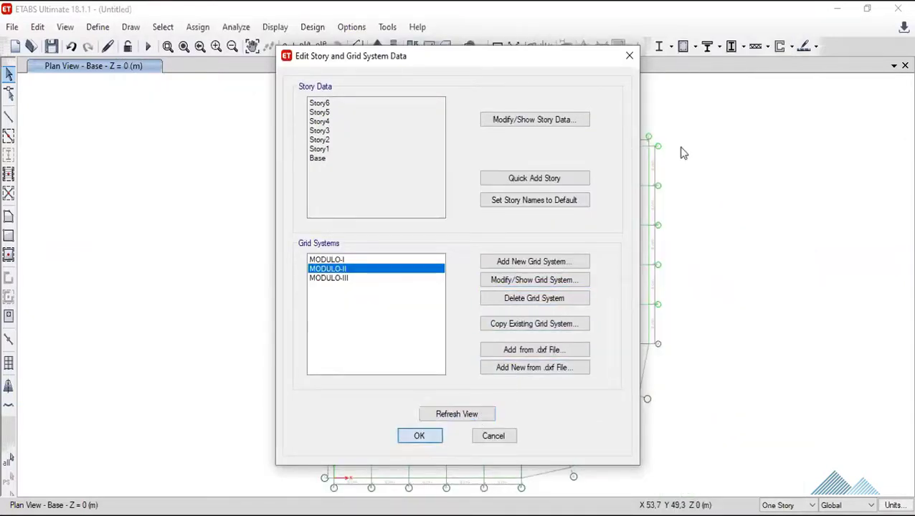
key(Return)
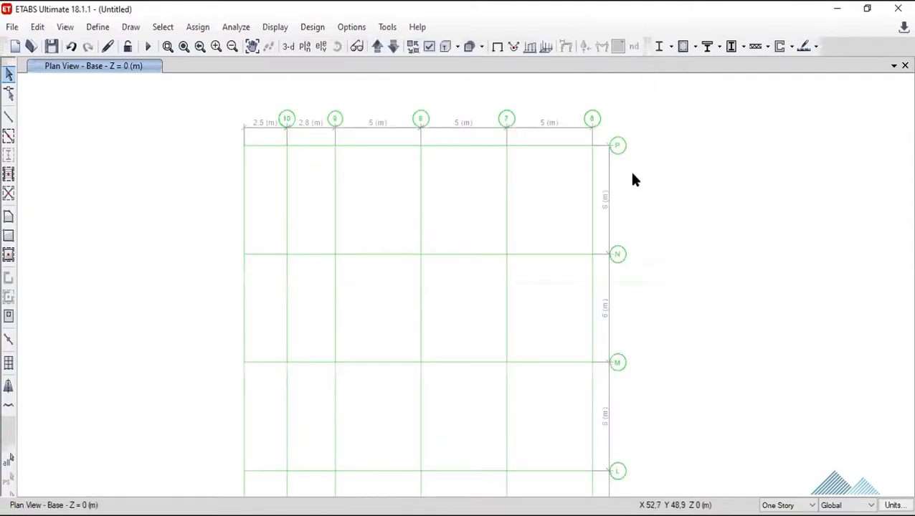
scroll(633, 407, up, 3)
scroll(636, 402, down, 3)
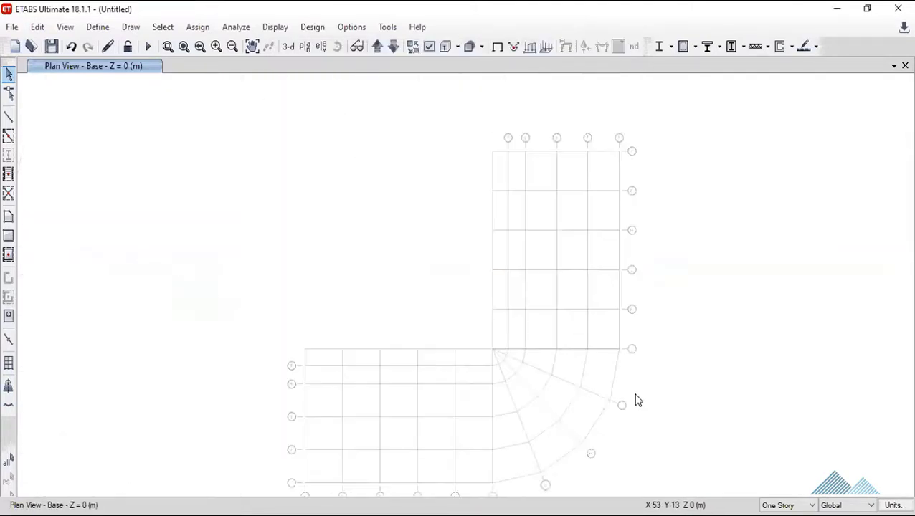
scroll(634, 267, up, 3)
Show the whole multi-storey L-shaped frame with its curved corner in a 3-D view.
scroll(631, 308, down, 2)
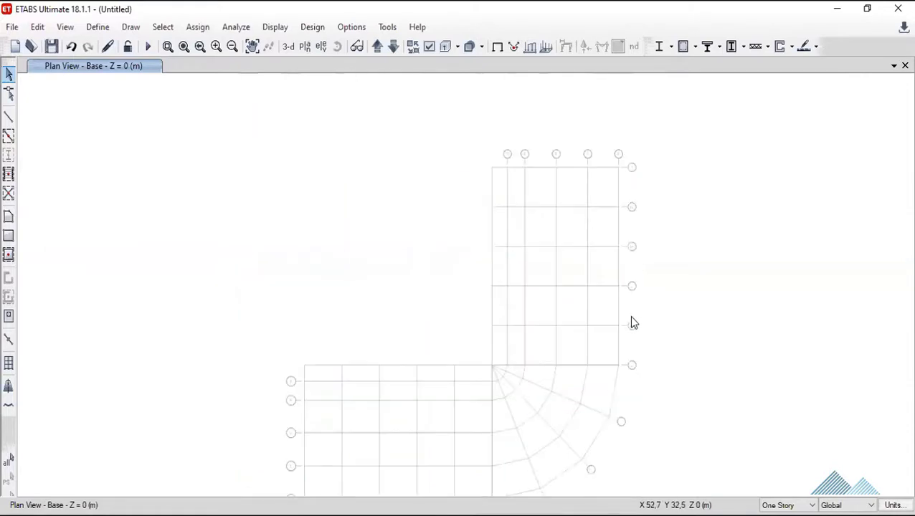
scroll(619, 414, down, 2)
scroll(609, 409, down, 2)
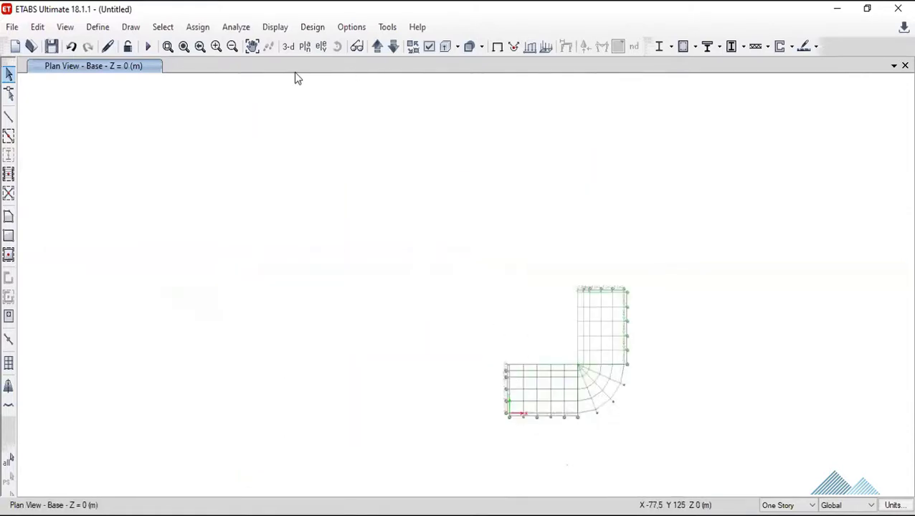
click(252, 46)
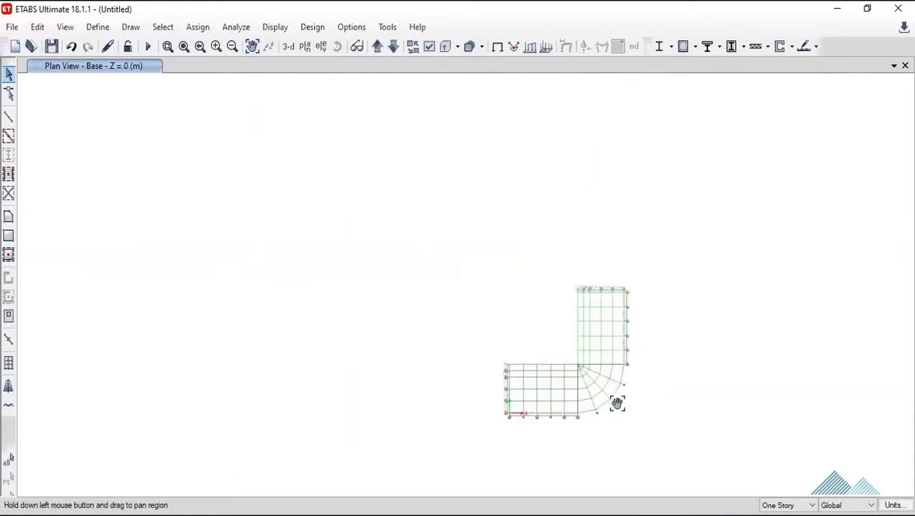
scroll(710, 322, up, 3)
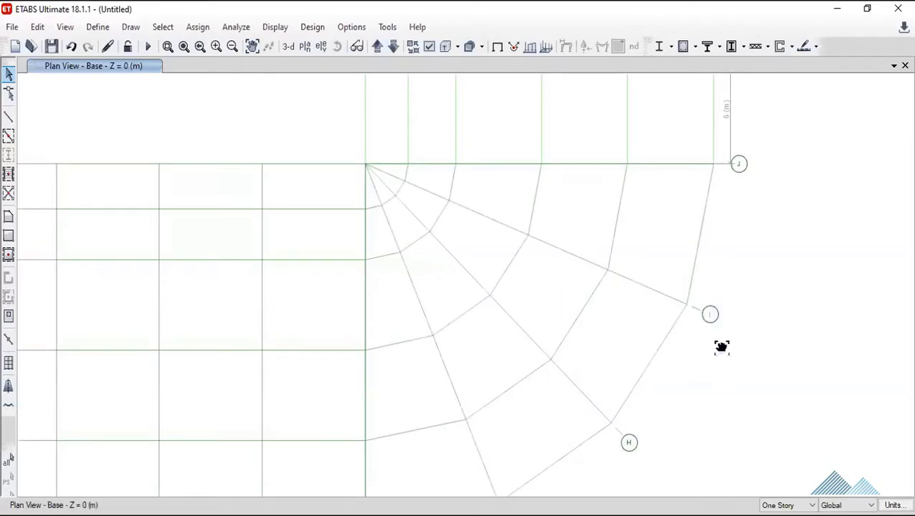
scroll(720, 348, up, 2)
scroll(726, 354, down, 3)
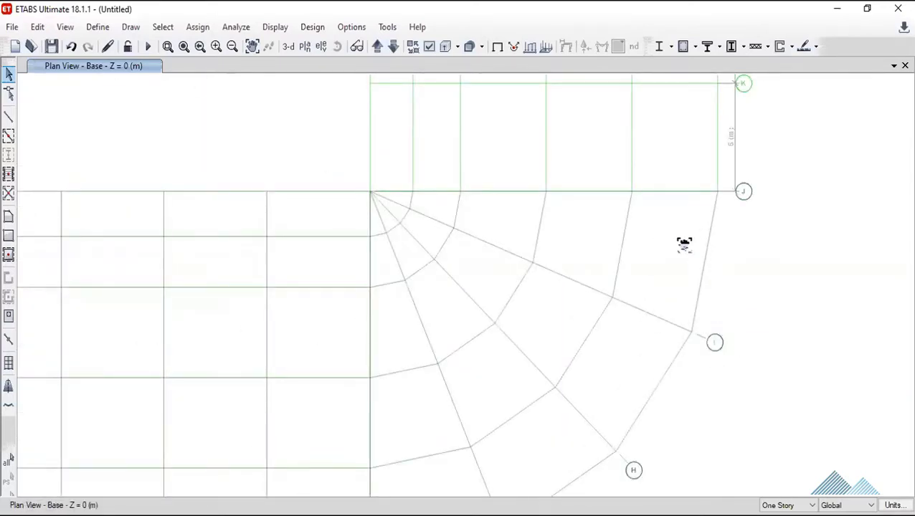
scroll(645, 261, down, 3)
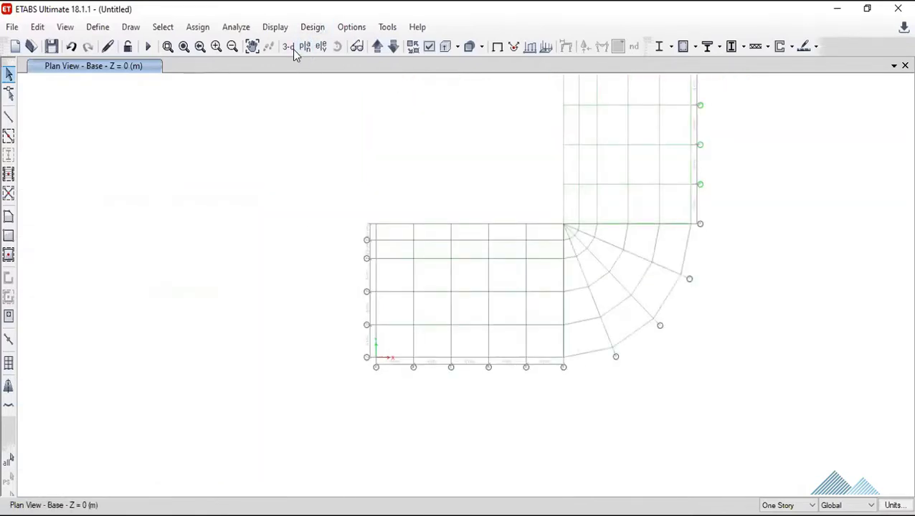
click(290, 47)
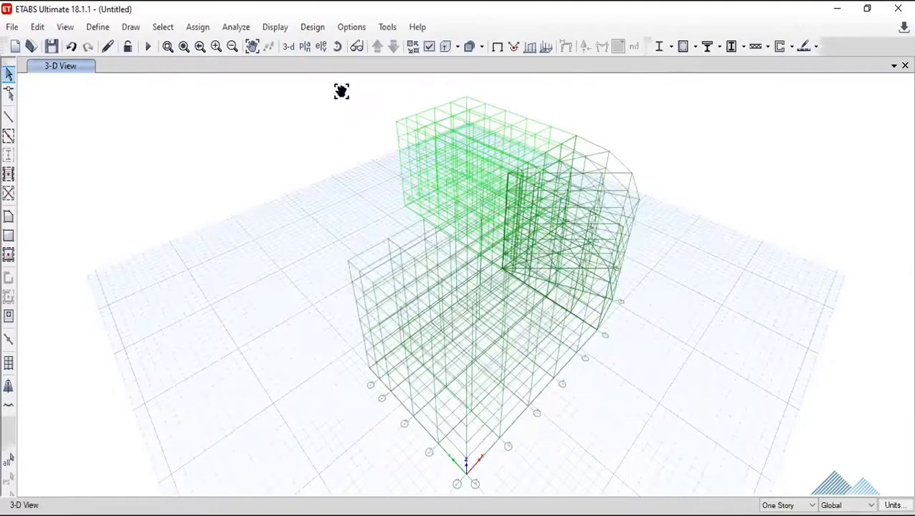
Orbit the 3-D model, then return to the Base plan view at Z = 0 m.
click(334, 48)
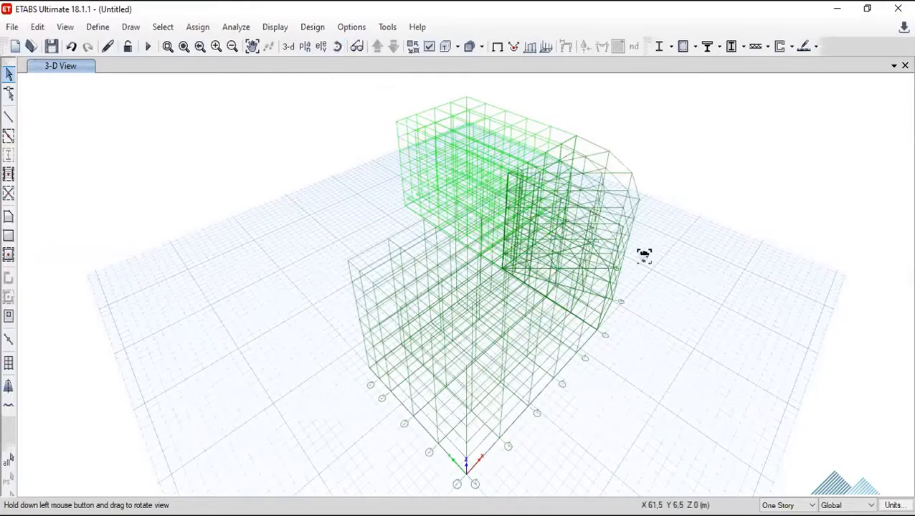
mouse_move(643, 259)
mouse_down()
mouse_move(443, 255)
mouse_move(441, 207)
mouse_move(448, 249)
mouse_up()
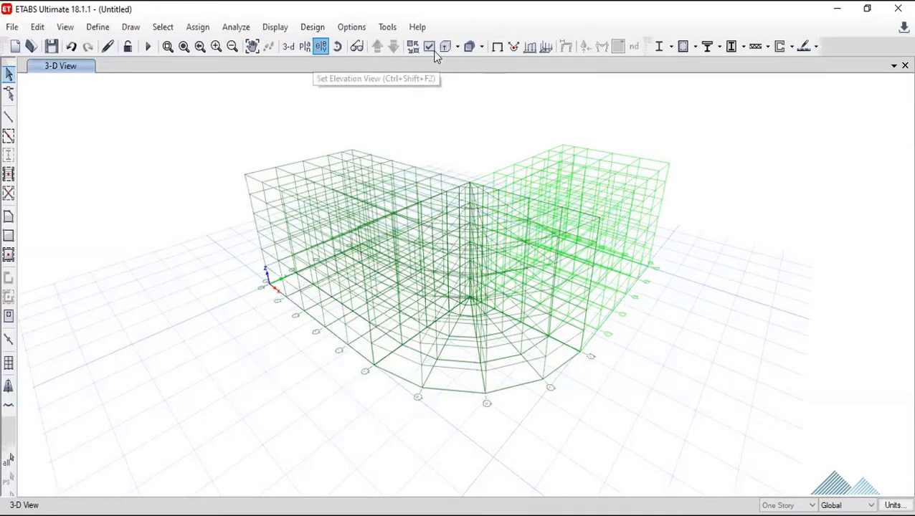
click(309, 56)
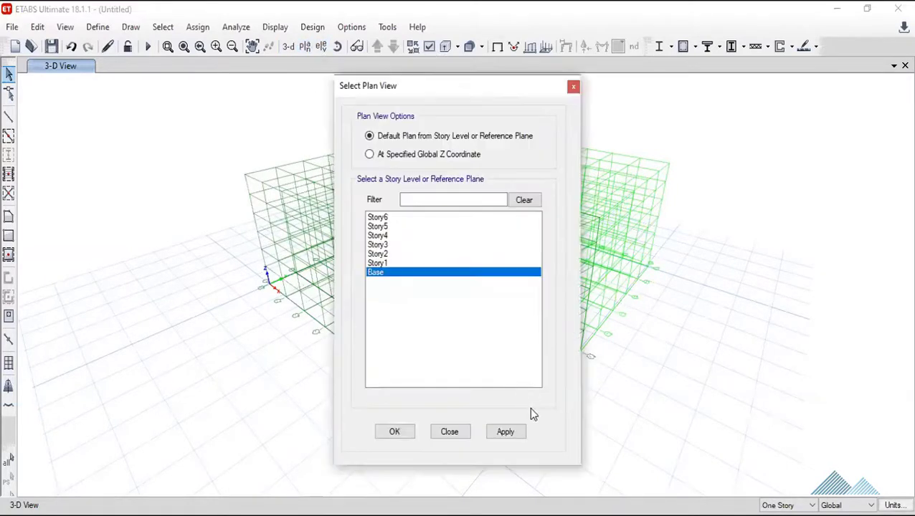
click(520, 427)
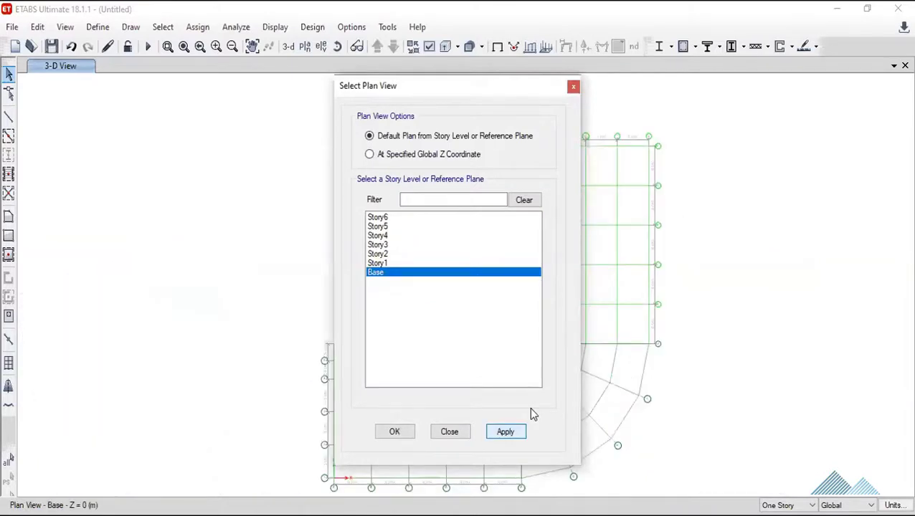
key(Escape)
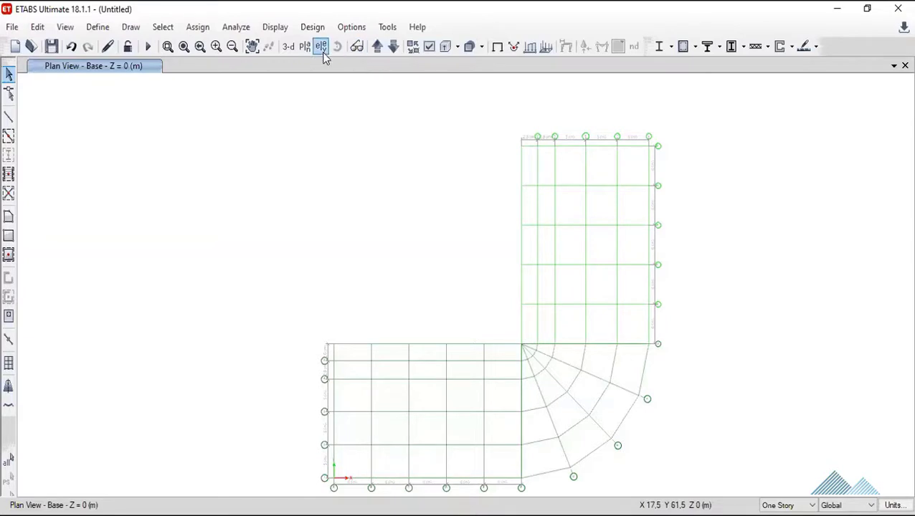
Pan the L-shaped grid and zoom a window around the curved corner.
click(252, 46)
drag(559, 281, 496, 180)
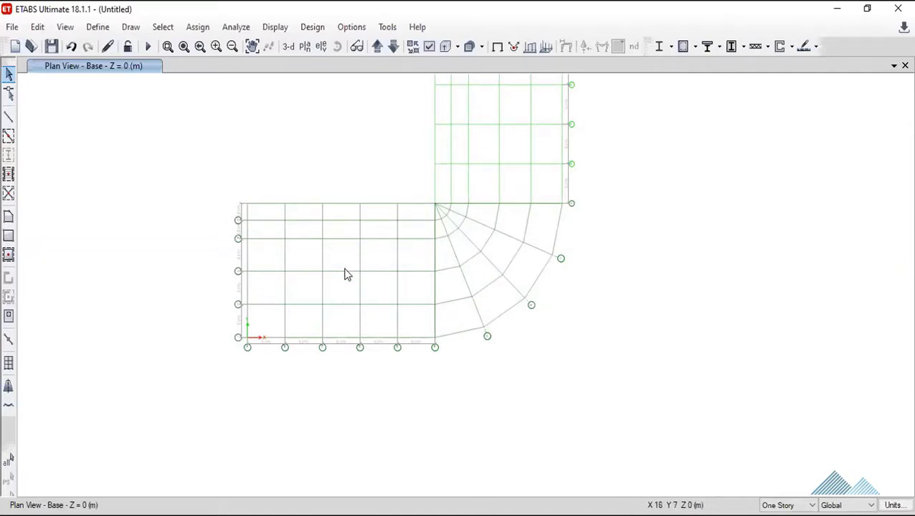
click(253, 48)
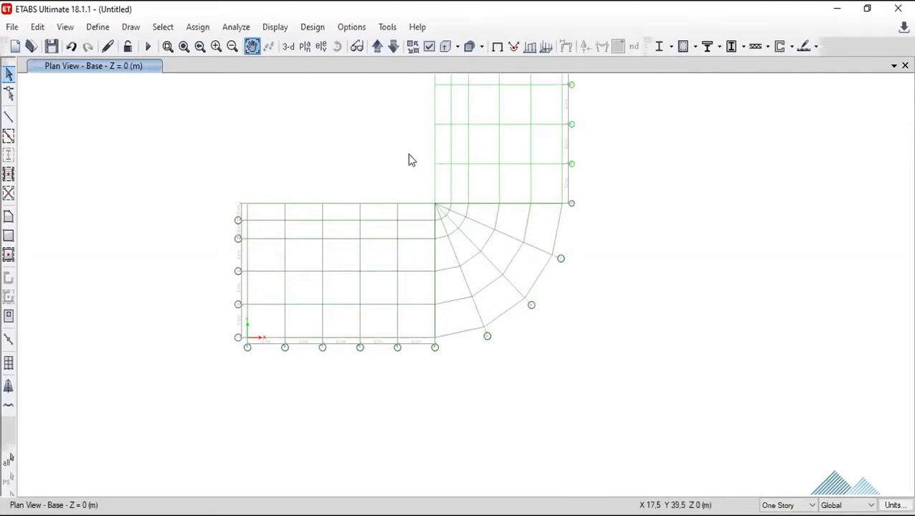
drag(472, 215, 445, 251)
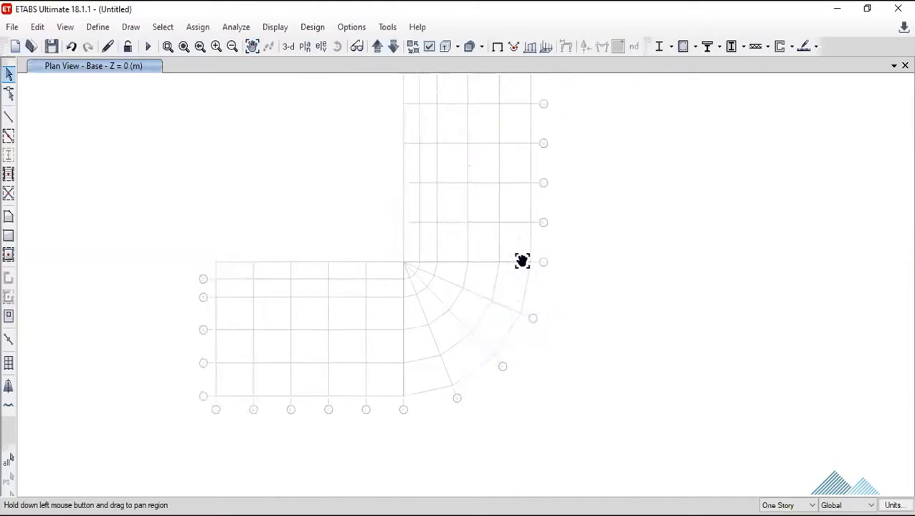
click(168, 46)
drag(185, 171, 439, 421)
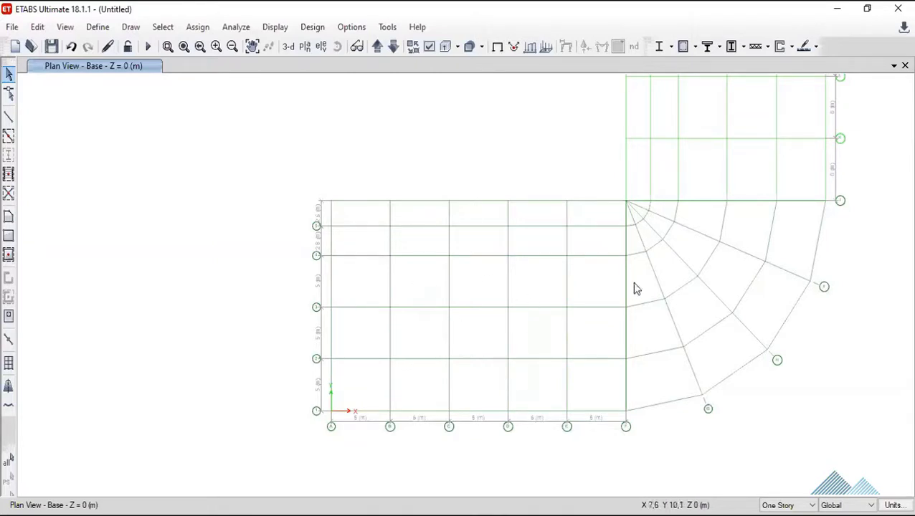
Recentre the grid and zoom in where the rectangular grid meets the curved corner.
click(251, 46)
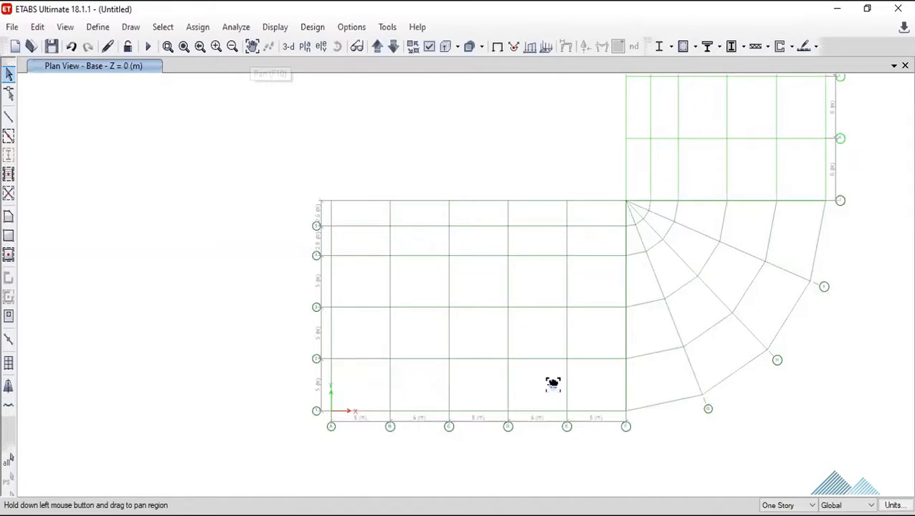
drag(552, 384, 468, 459)
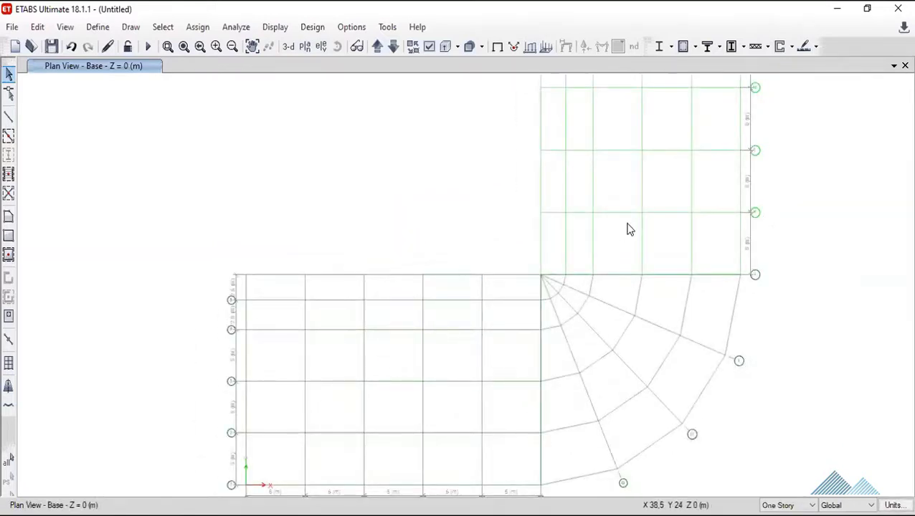
click(251, 46)
mouse_move(445, 140)
mouse_down()
mouse_move(559, 323)
mouse_move(539, 110)
mouse_up()
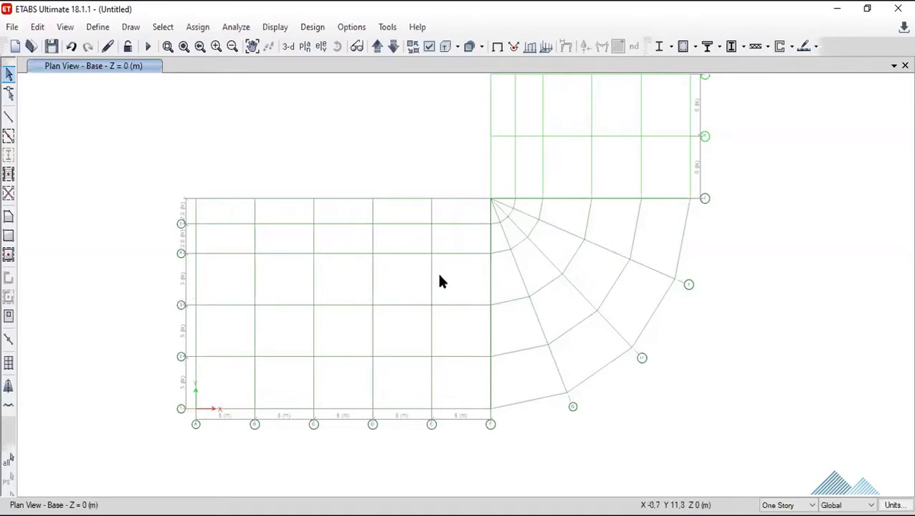
click(167, 46)
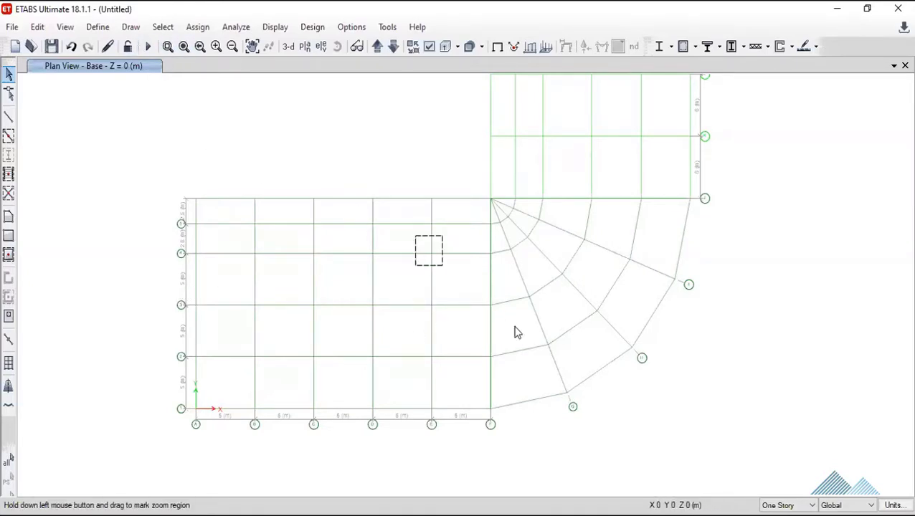
drag(415, 235, 521, 338)
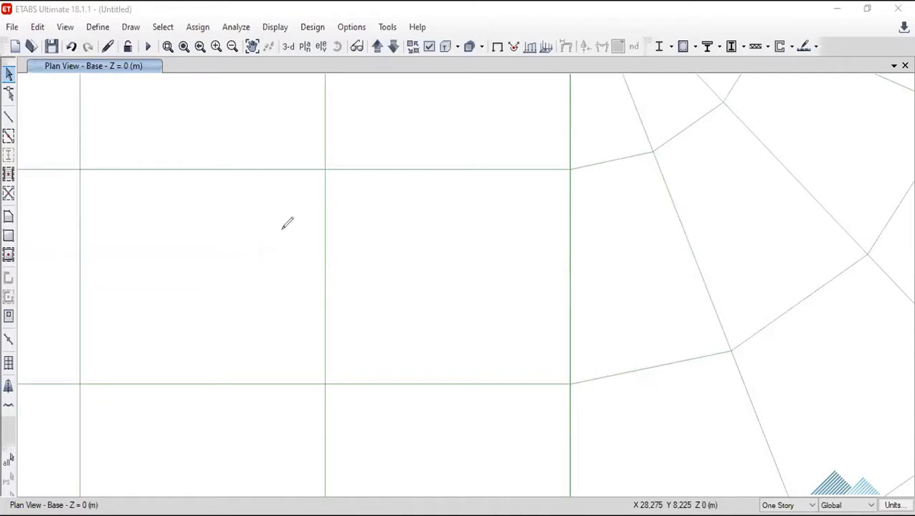
drag(282, 229, 314, 231)
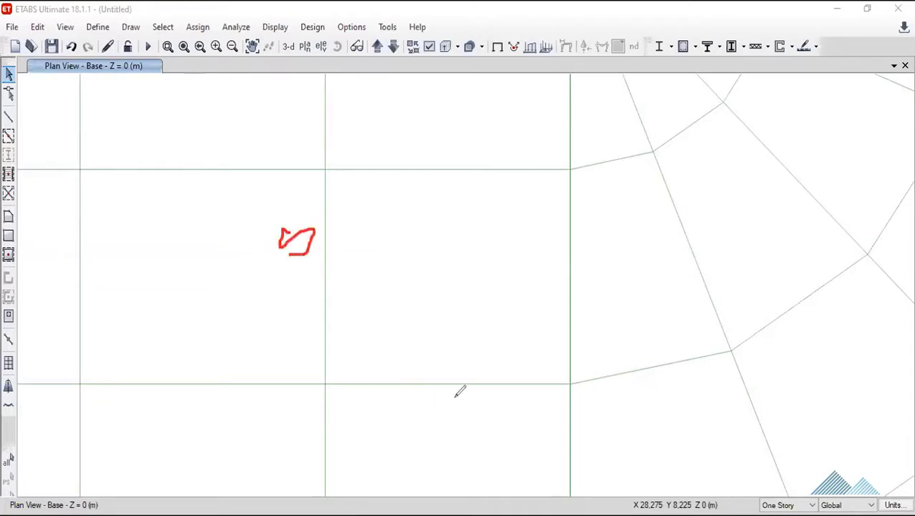
drag(460, 392, 459, 400)
drag(448, 242, 367, 235)
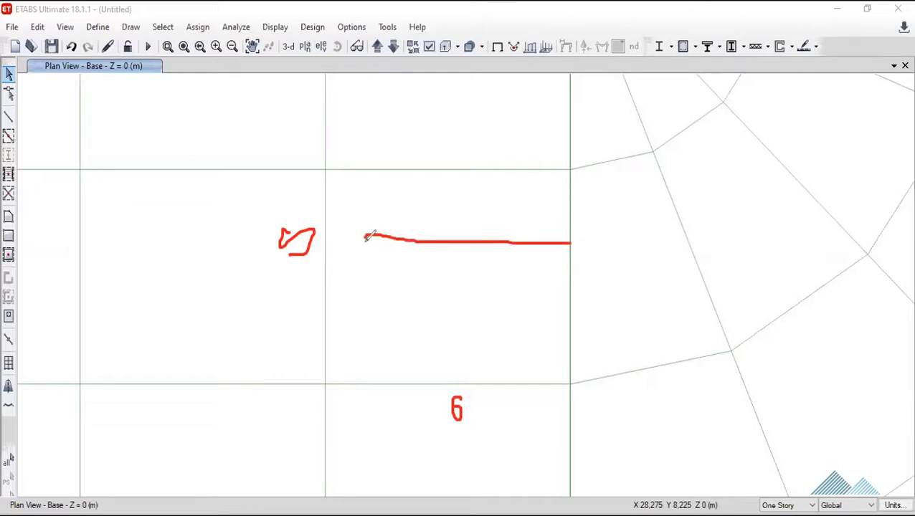
drag(372, 235, 375, 294)
drag(381, 169, 375, 234)
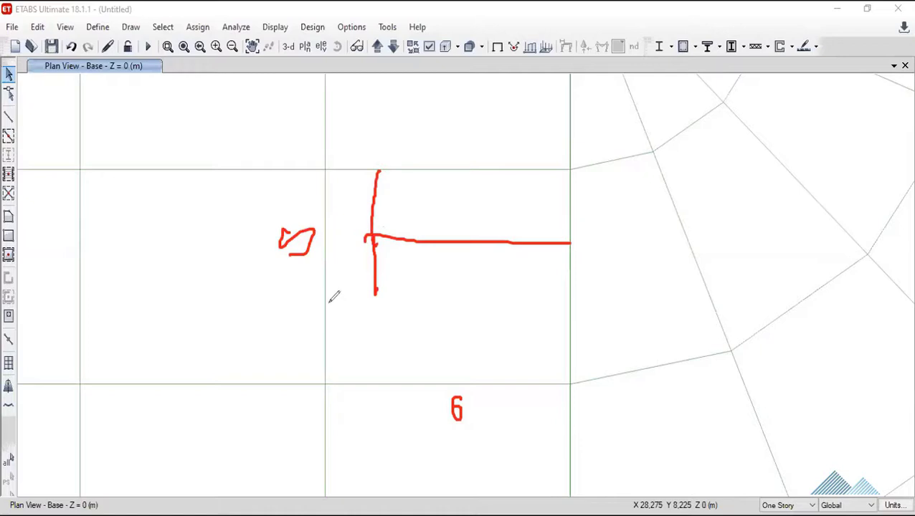
drag(324, 304, 562, 298)
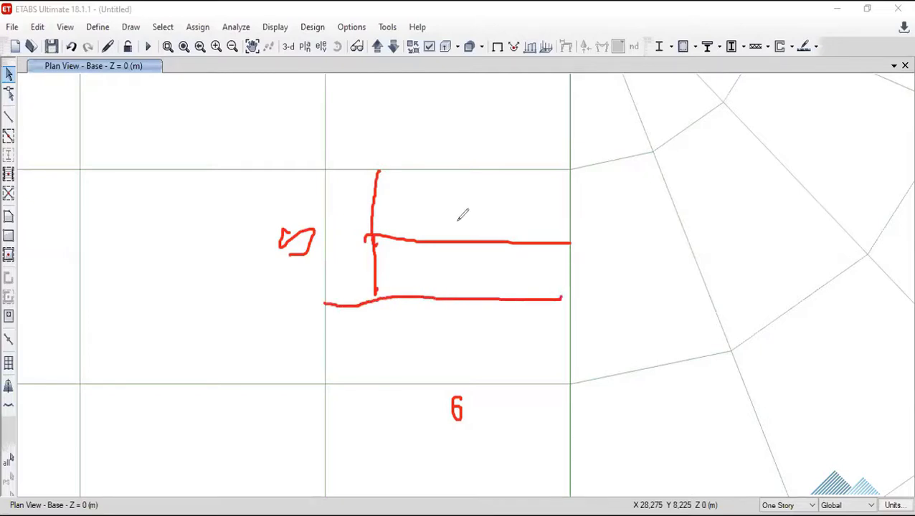
mouse_move(419, 208)
mouse_down()
mouse_move(522, 207)
mouse_move(413, 210)
mouse_up()
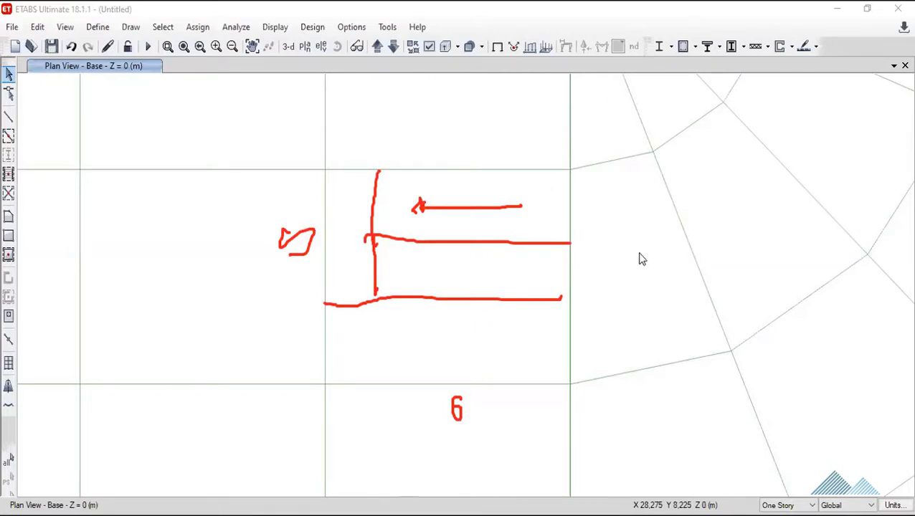
scroll(638, 257, down, 5)
scroll(638, 257, up, 2)
scroll(611, 295, up, 3)
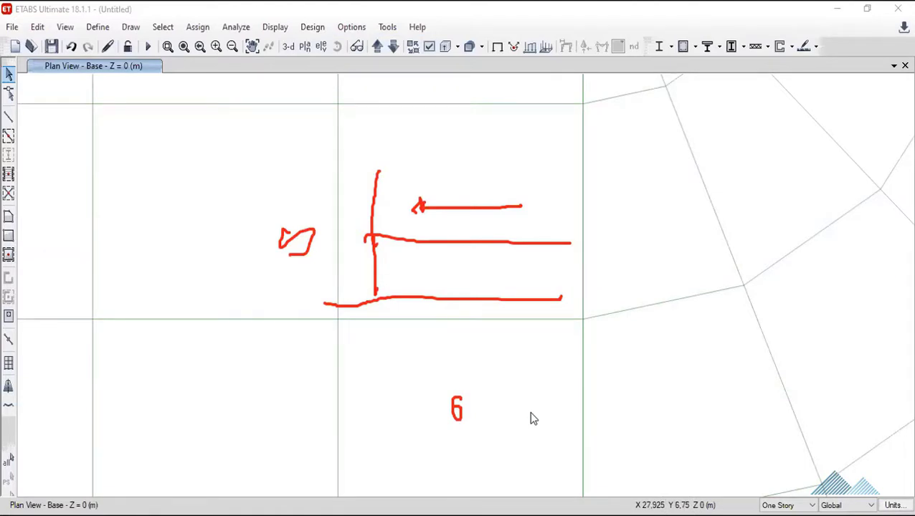
key(e)
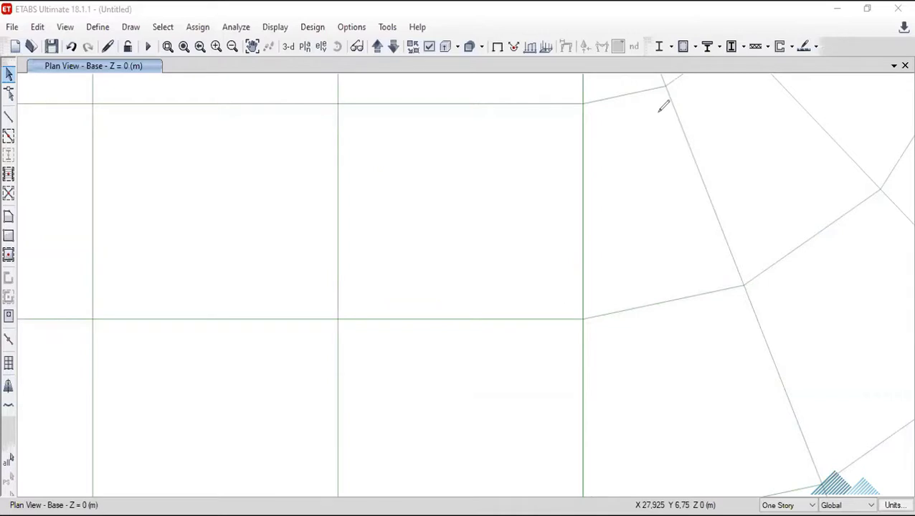
Pan the L-shaped grid from the corner toward the centre of the plan.
scroll(660, 119, down, 5)
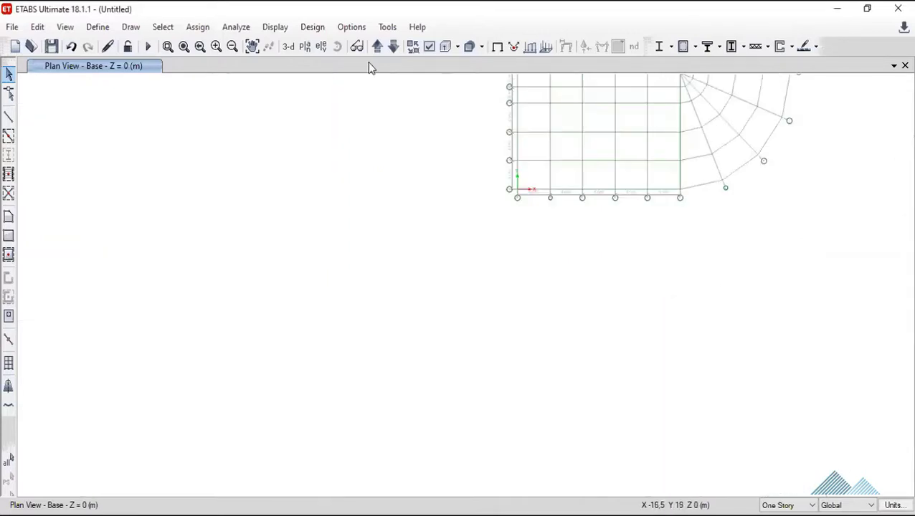
click(257, 54)
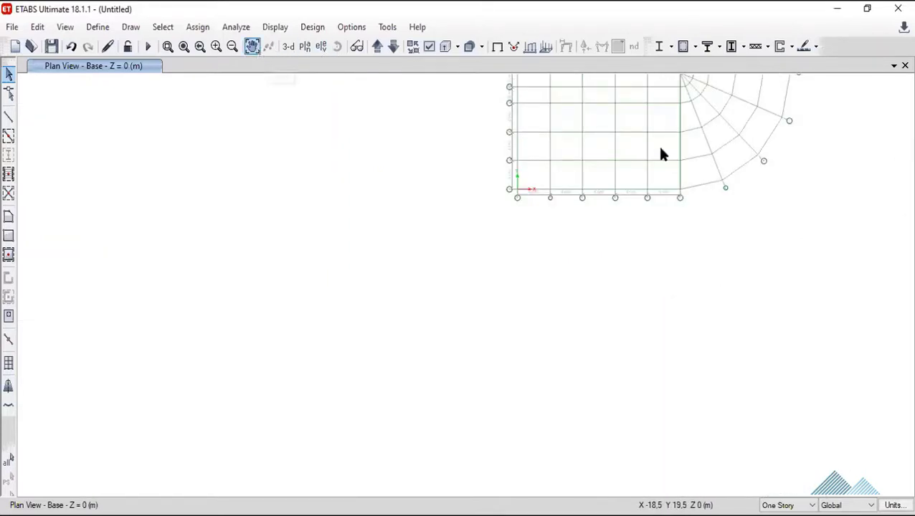
drag(661, 155, 658, 200)
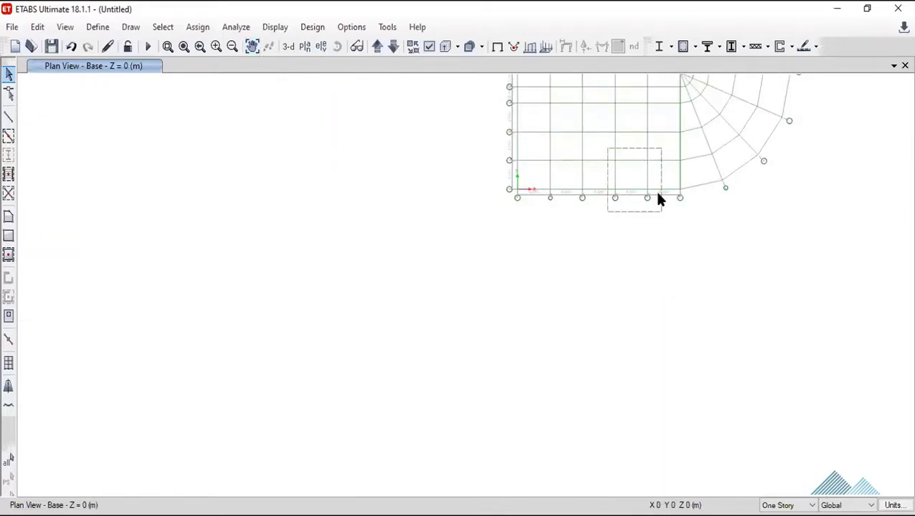
click(252, 47)
drag(652, 145, 537, 228)
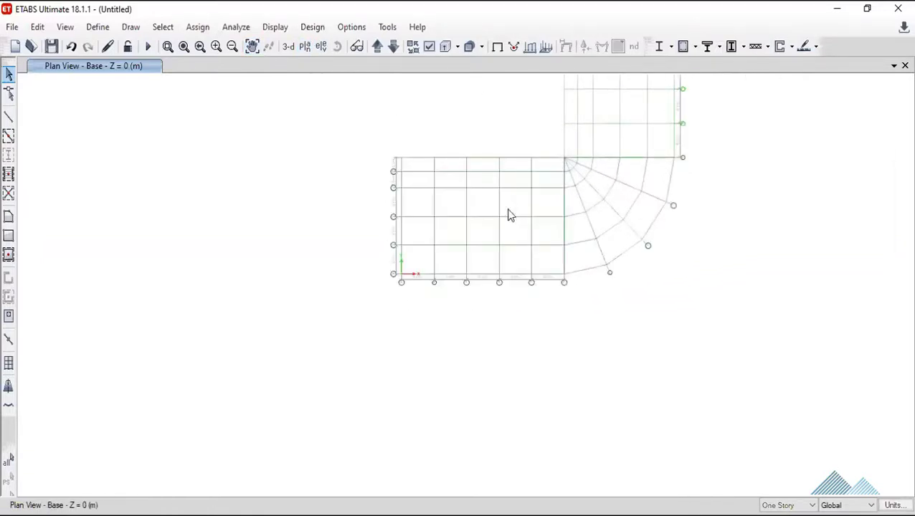
scroll(509, 216, up, 3)
scroll(461, 217, down, 3)
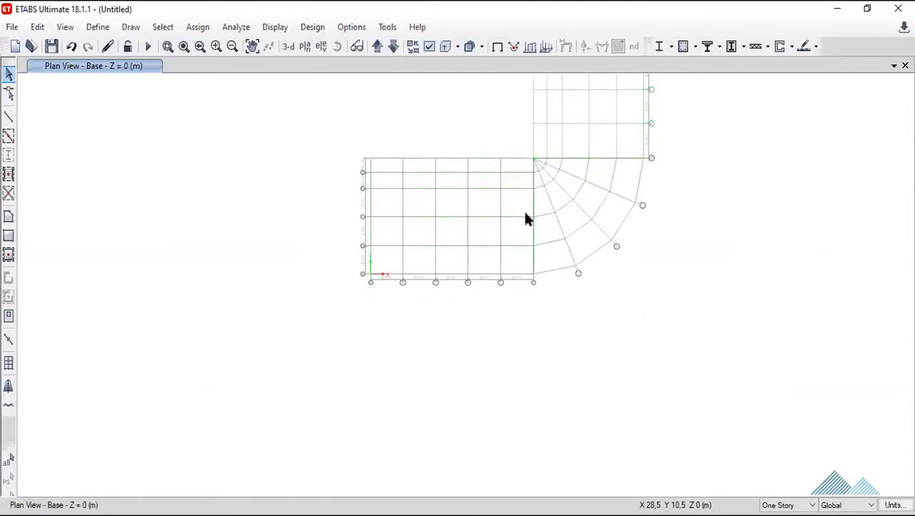
scroll(512, 207, up, 3)
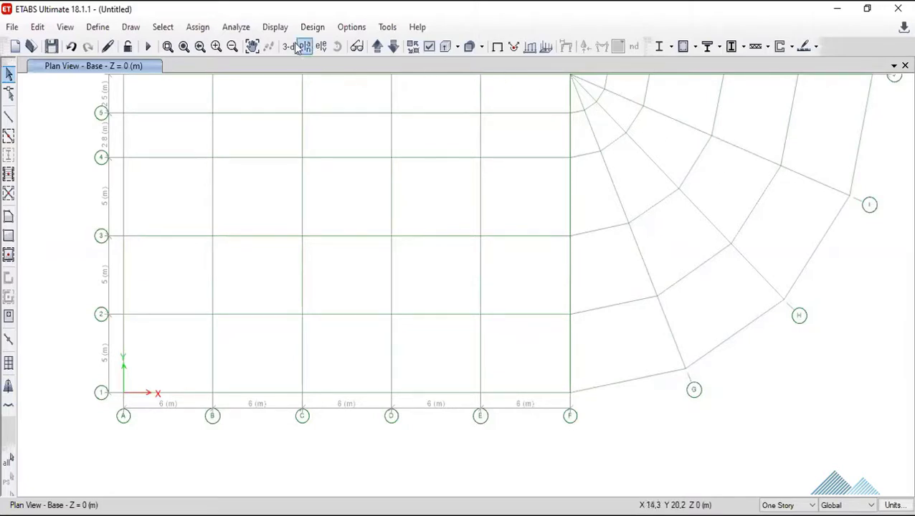
Bring the upper rectangular wing into view and call up the grid editing options.
click(252, 45)
drag(670, 201, 504, 353)
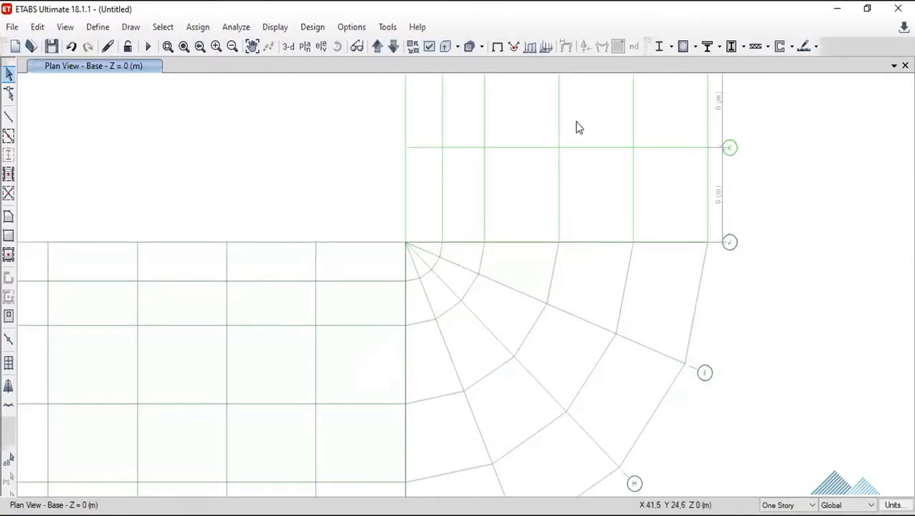
click(251, 48)
mouse_move(624, 212)
mouse_down()
mouse_move(614, 412)
mouse_move(610, 265)
mouse_up()
scroll(610, 265, down, 3)
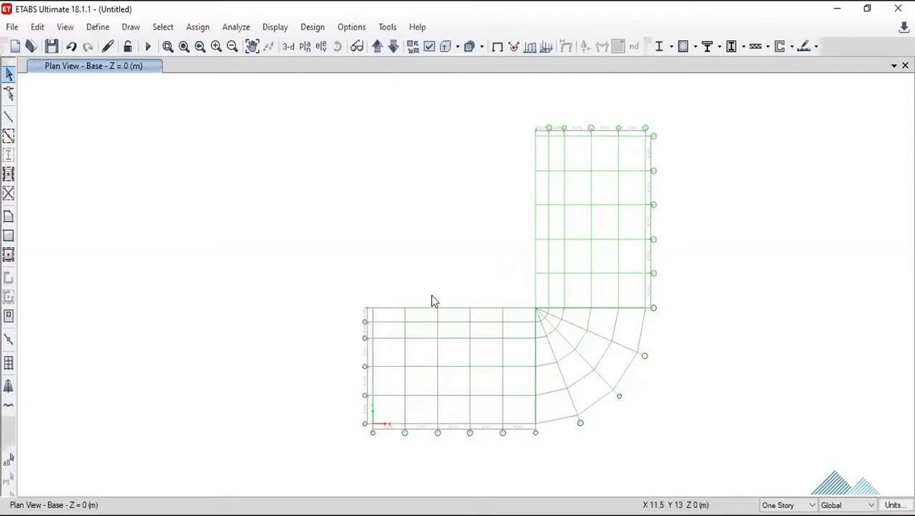
scroll(519, 366, up, 3)
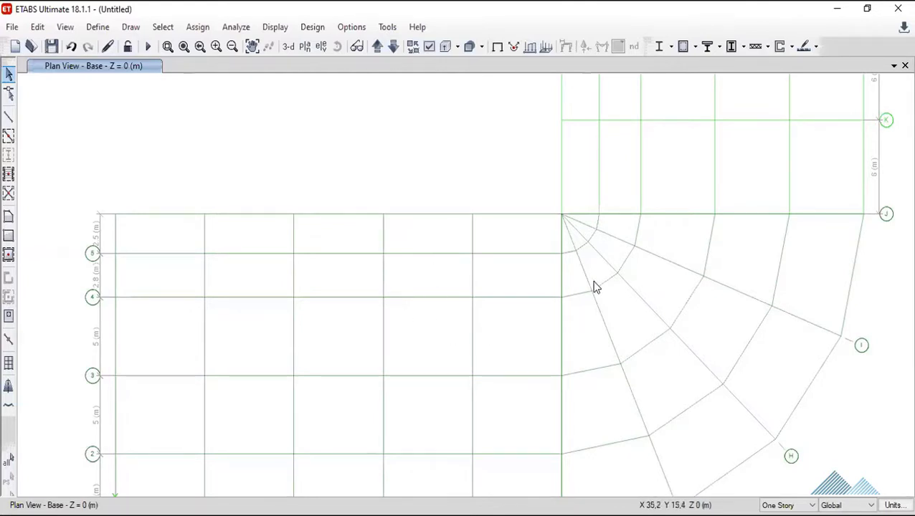
scroll(595, 270, down, 3)
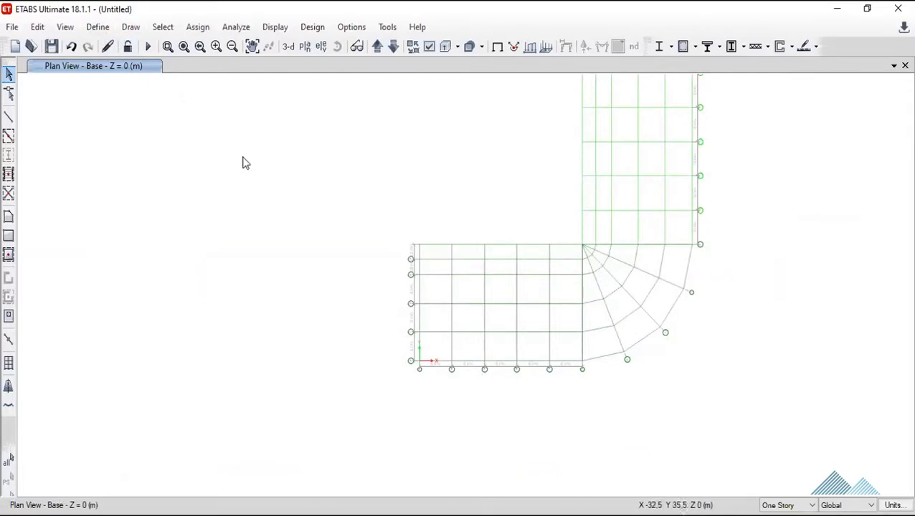
right_click(237, 206)
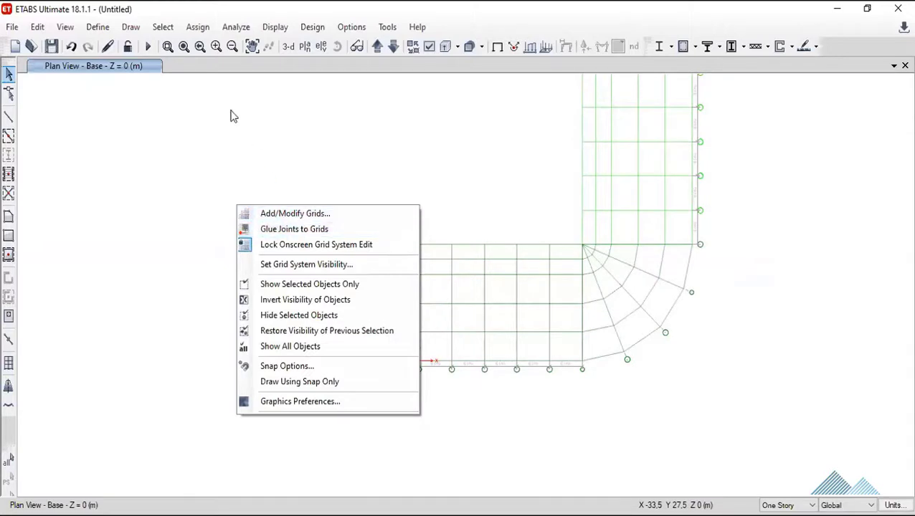
In the Story Data table, rename Story1 and Story2 to N+3,50m and N+6,70m.
click(283, 215)
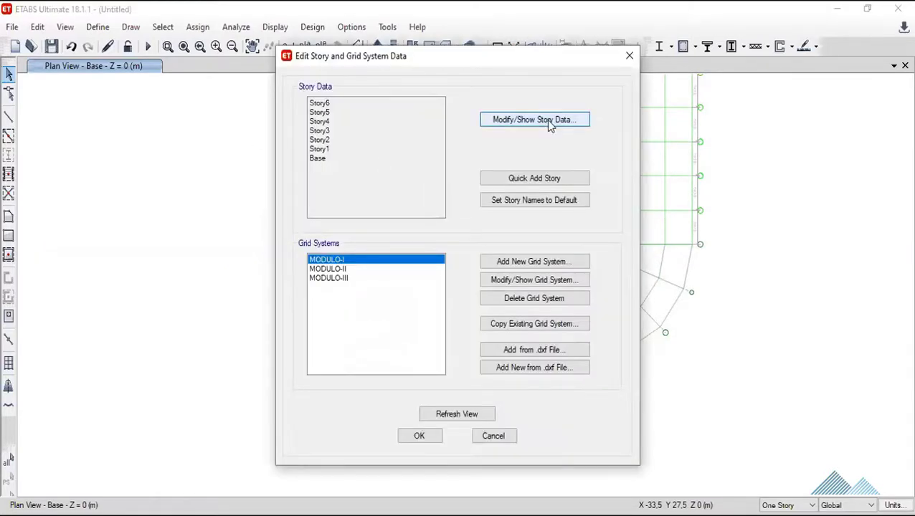
click(505, 122)
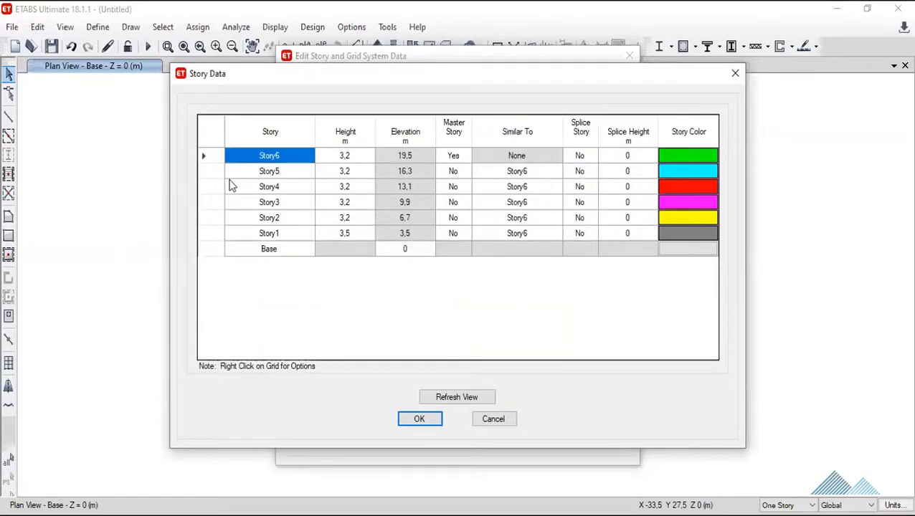
click(284, 251)
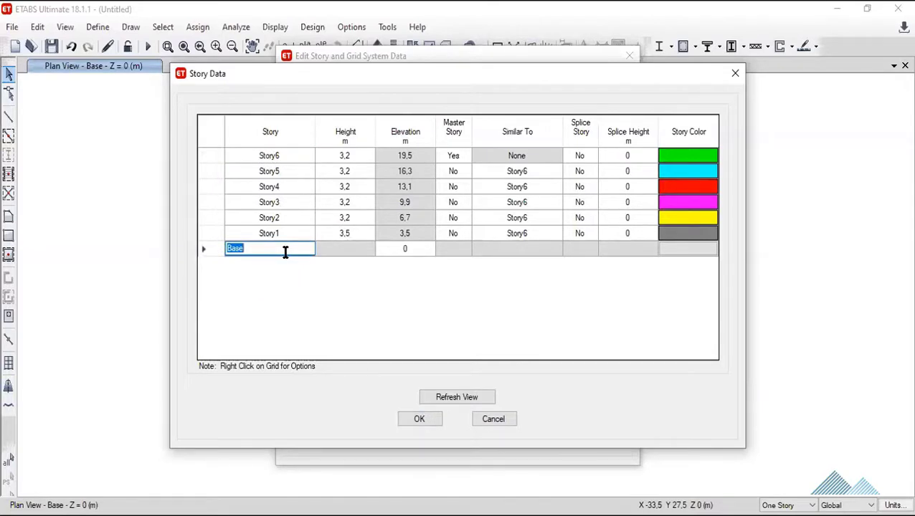
text(N+0,00m)
click(300, 233)
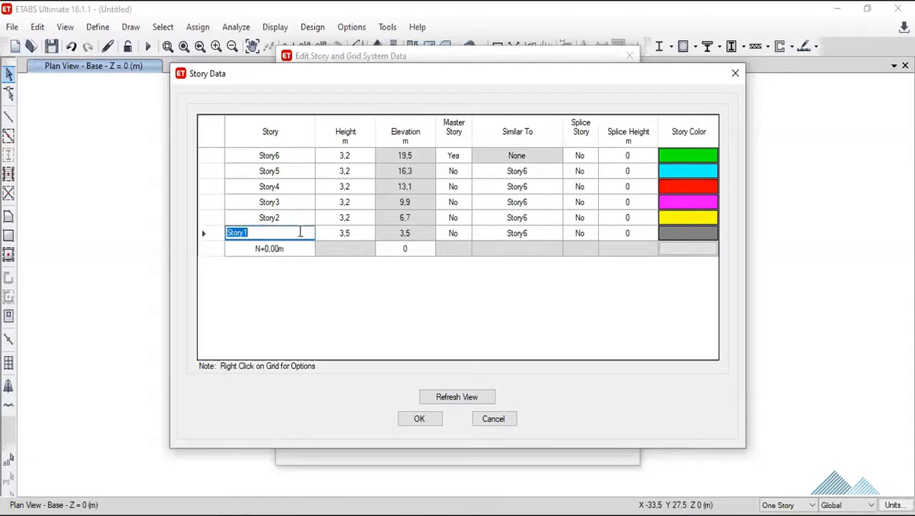
text(N+3,50m)
click(282, 217)
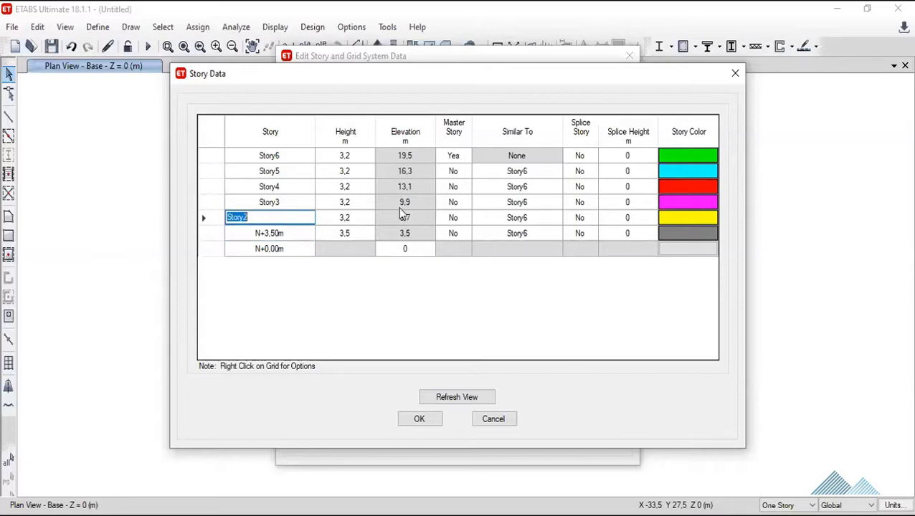
text(N)
Rename Story3 to Story6 as N+9,90m, N+13,11m, N+16,30m and 19,50m, then refresh.
click(269, 204)
text(N)
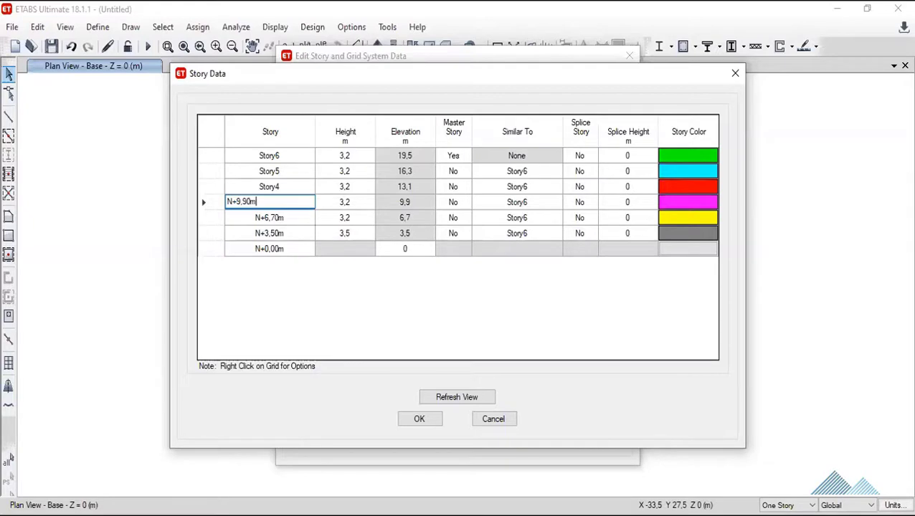
click(280, 187)
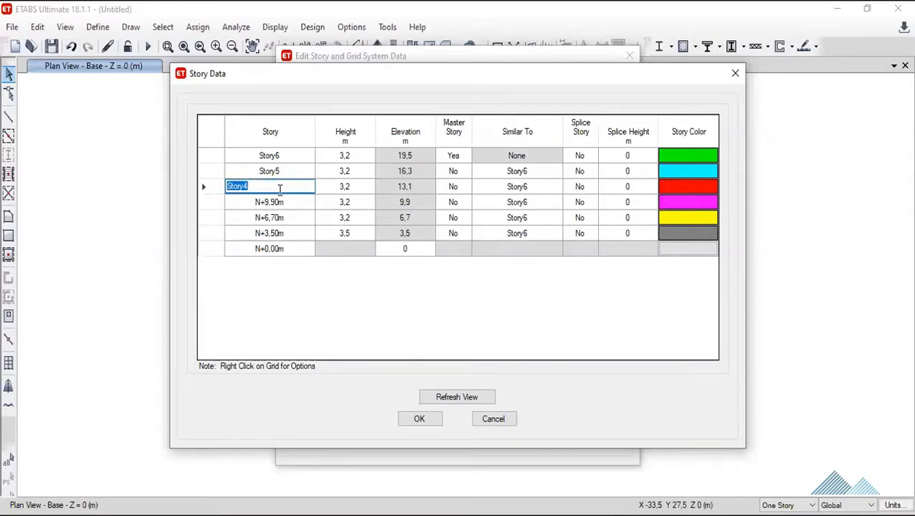
text(n)
click(274, 169)
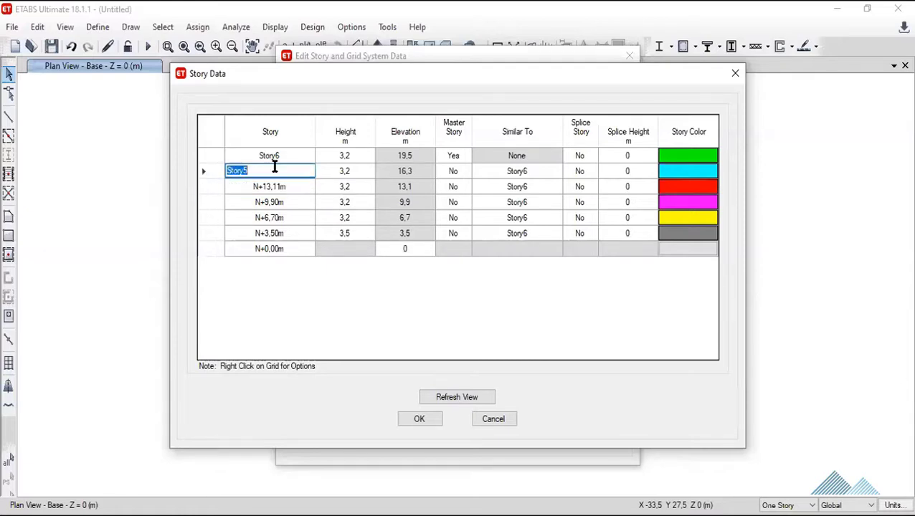
text(N+16,30m)
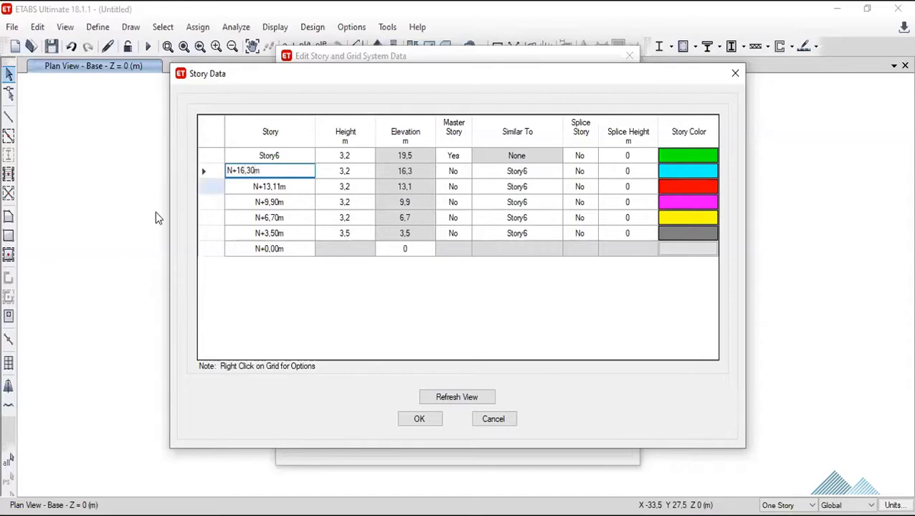
click(274, 152)
text(19,50m)
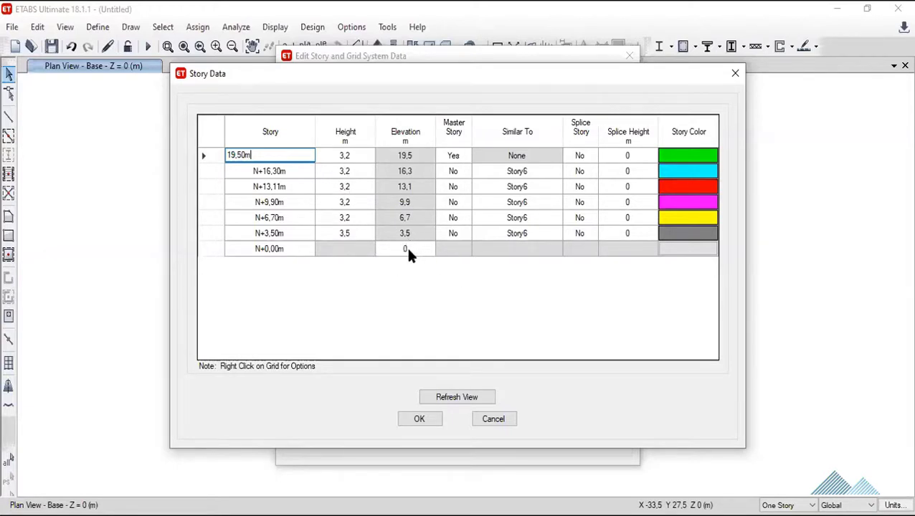
click(452, 397)
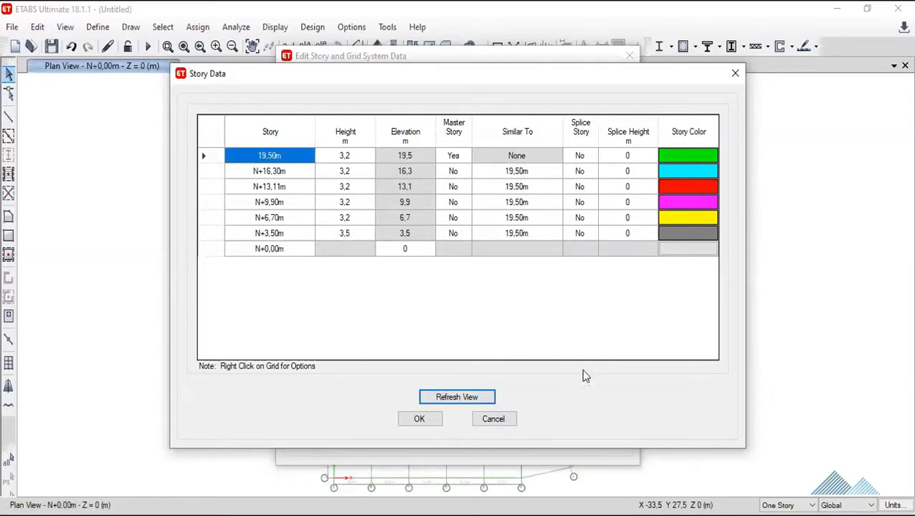
Prefix the top story name with N+ so it reads N+19,50m, then accept and close the story settings.
key(Return)
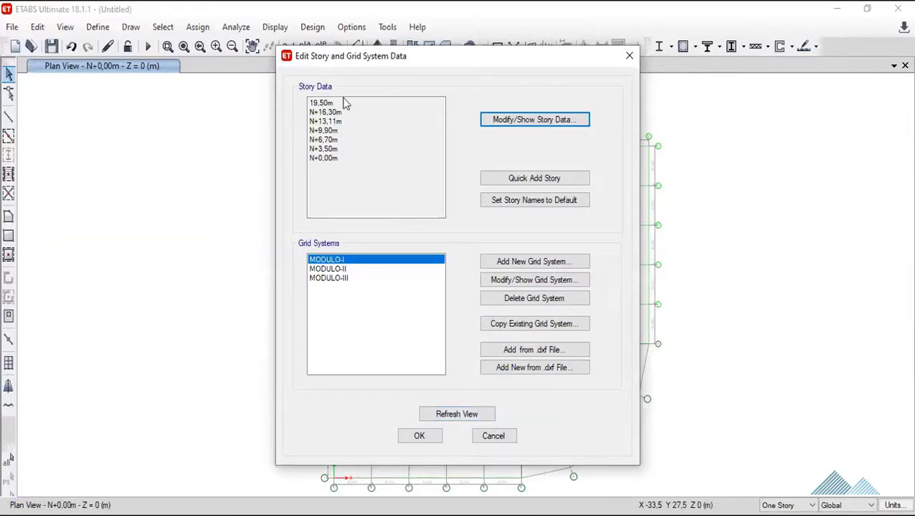
click(394, 136)
click(522, 120)
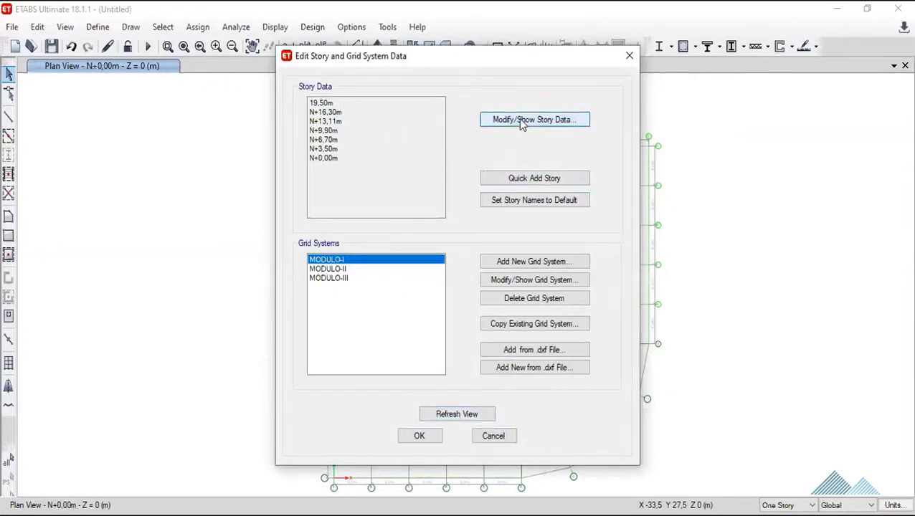
click(267, 153)
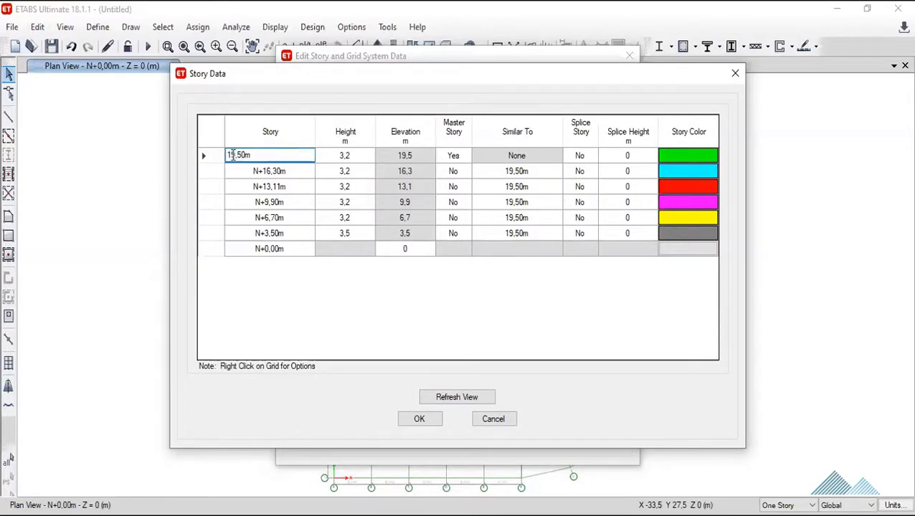
text(N)
text(+)
click(259, 223)
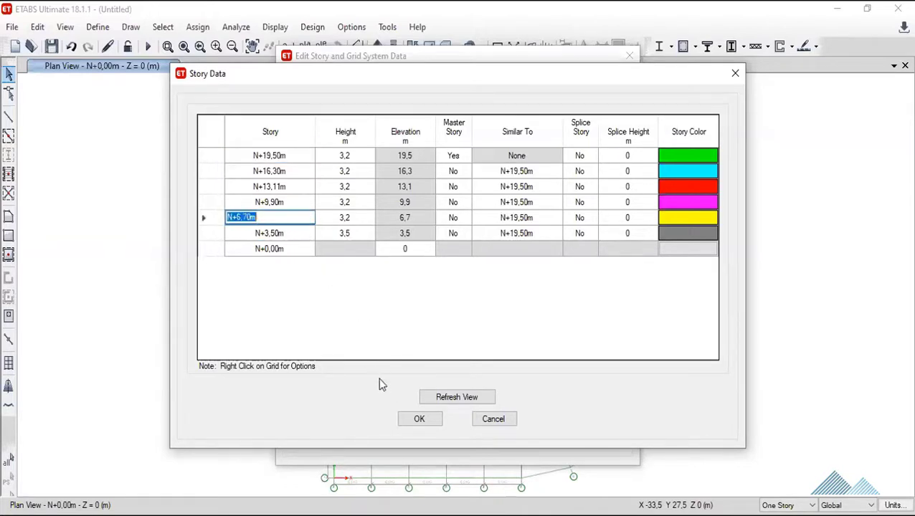
click(440, 400)
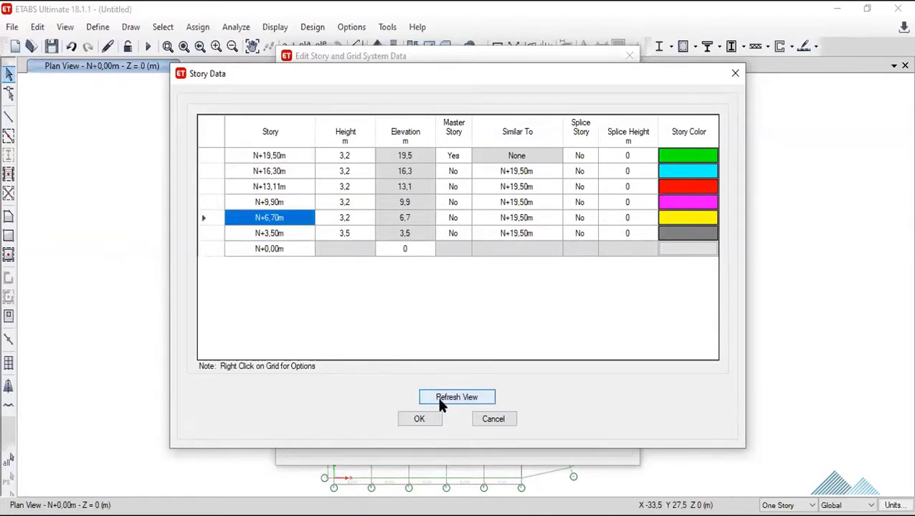
click(421, 419)
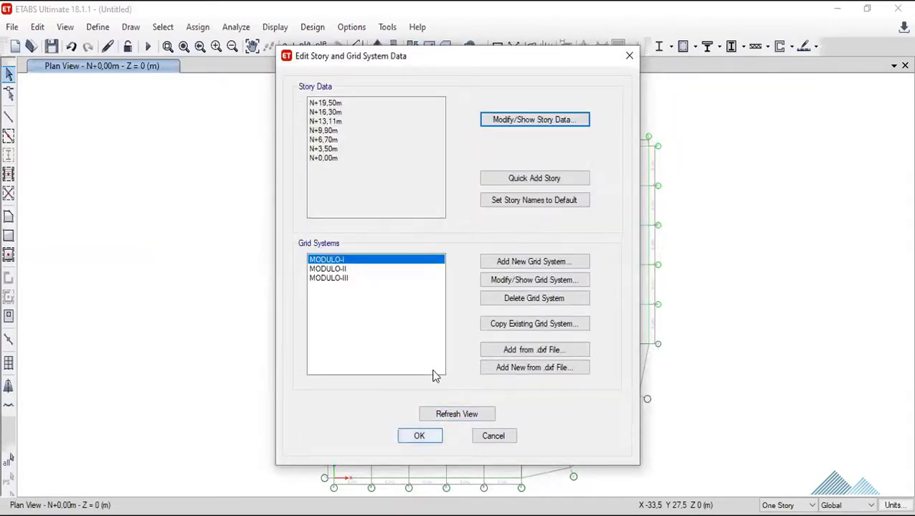
key(Return)
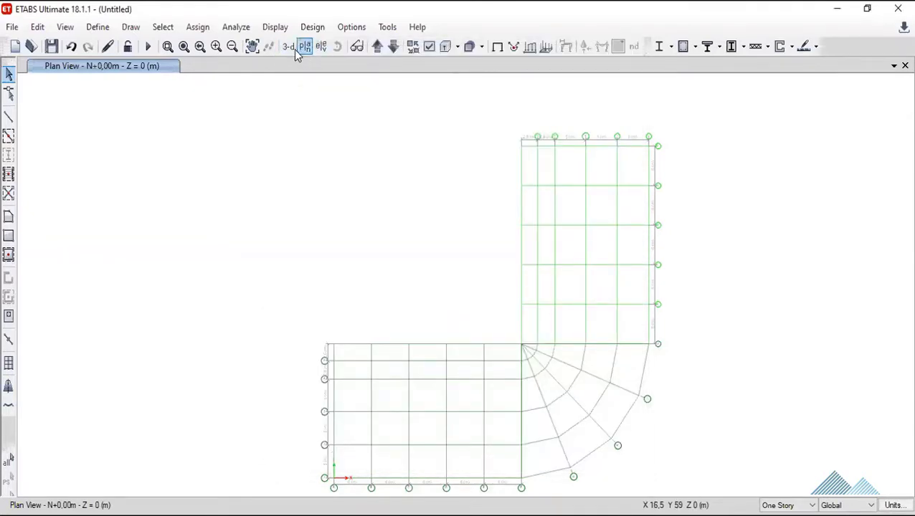
Switch to the 3-D view and orbit the model to inspect its stories.
click(291, 48)
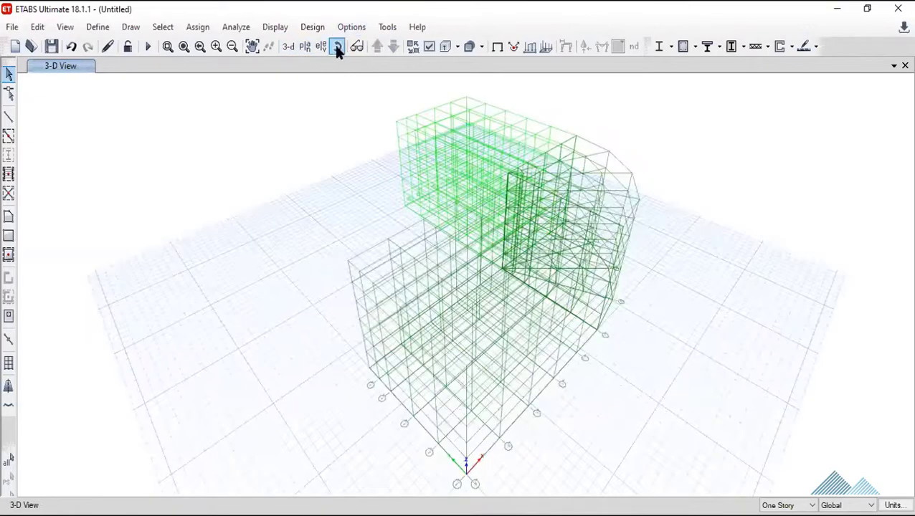
click(337, 46)
mouse_move(644, 285)
mouse_down()
mouse_move(551, 234)
mouse_move(474, 231)
mouse_move(518, 275)
mouse_move(527, 262)
mouse_move(518, 313)
mouse_move(492, 257)
mouse_move(401, 144)
mouse_up()
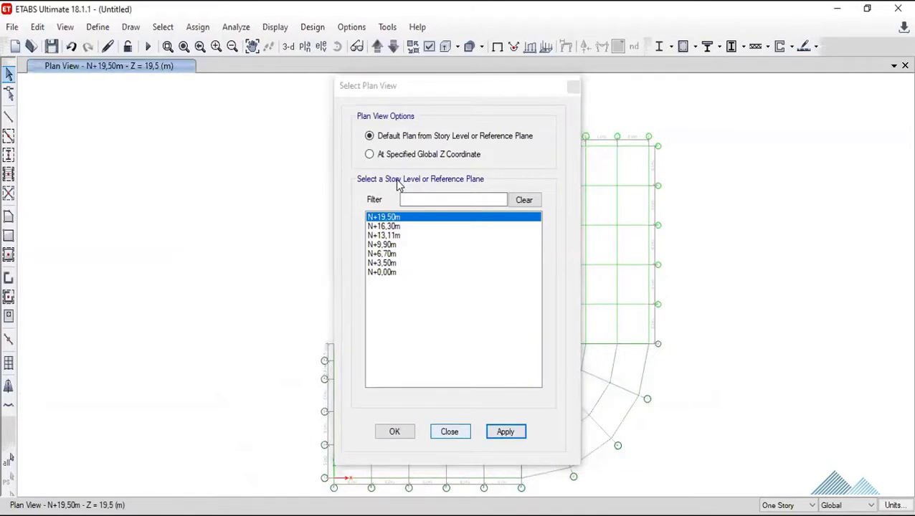
Show the N+19,50m plan and frame the whole L-shaped grid with pan and zoom.
key(Return)
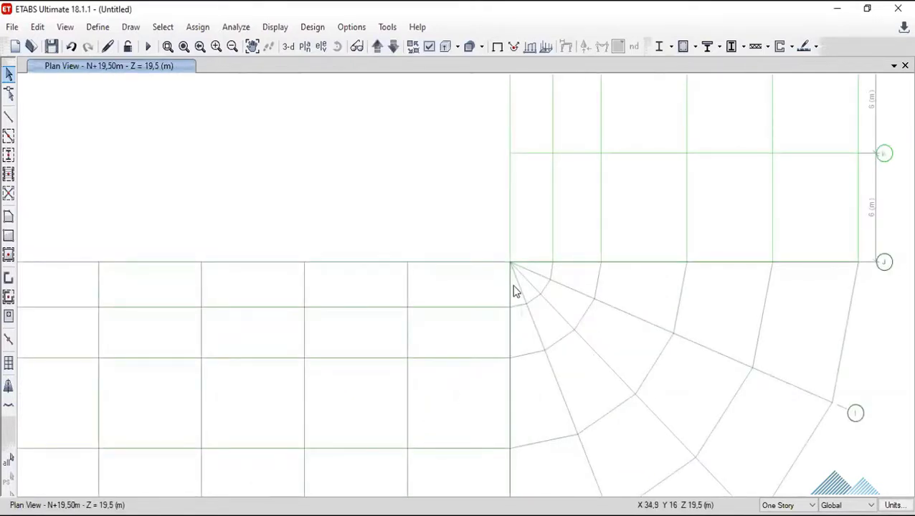
scroll(515, 288, down, 4)
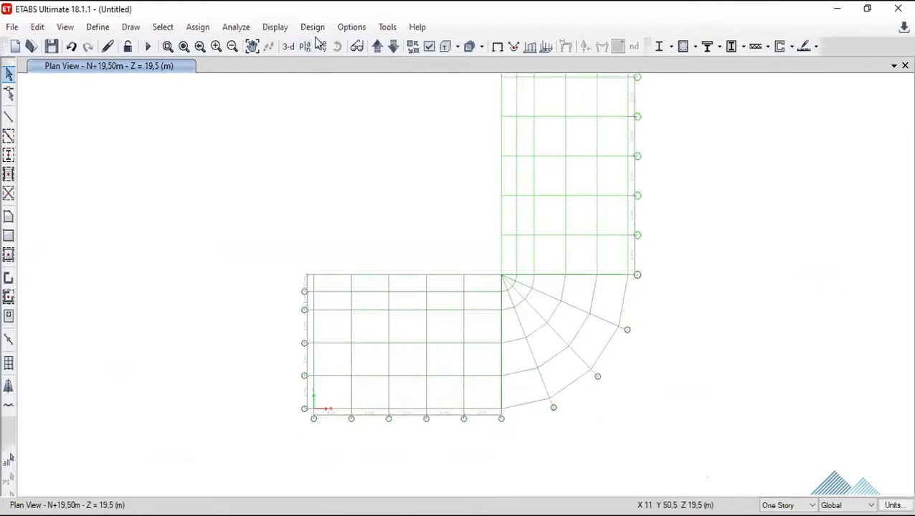
click(252, 45)
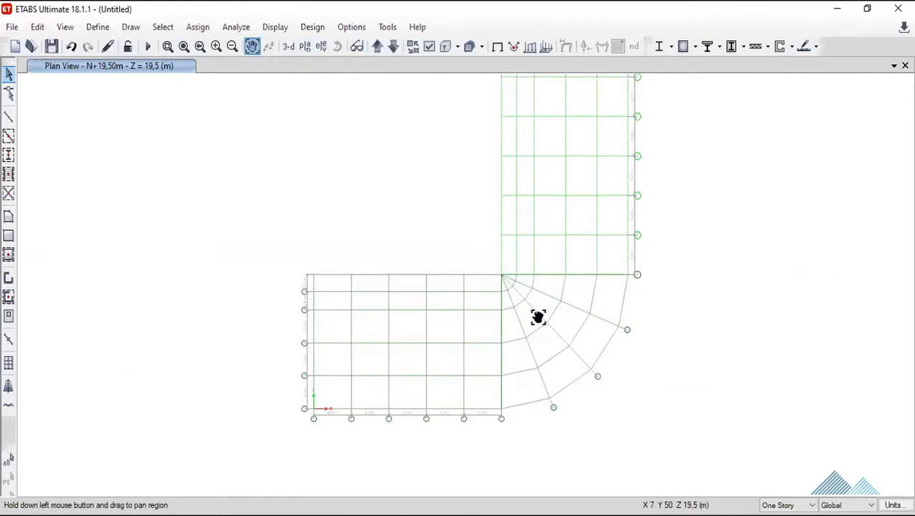
drag(539, 316, 484, 271)
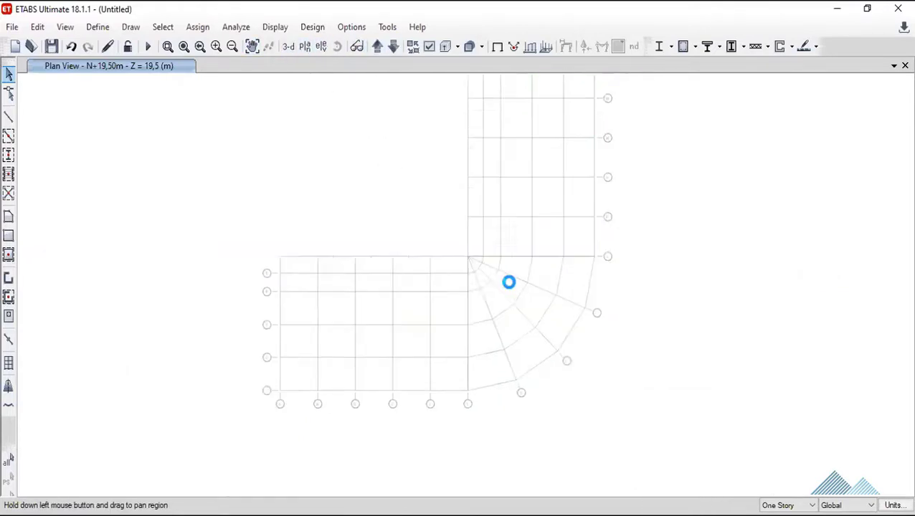
click(168, 46)
drag(388, 170, 602, 406)
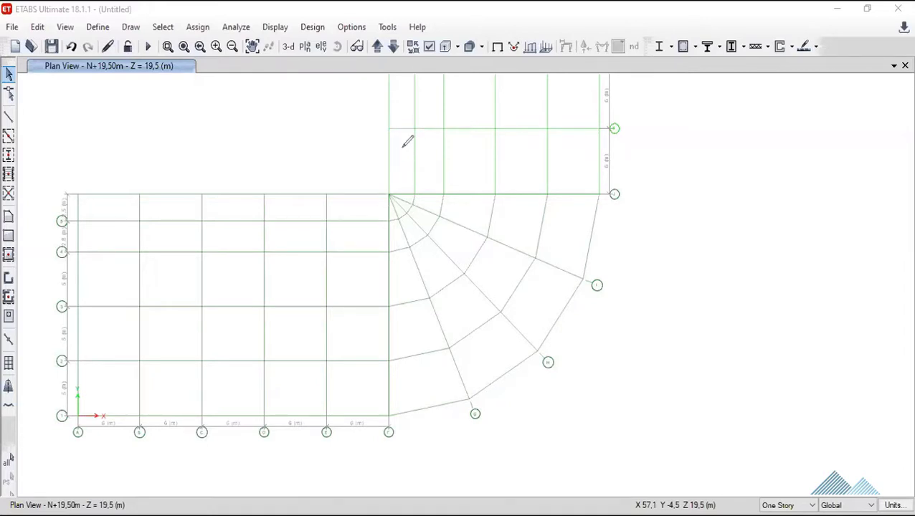
drag(410, 146, 352, 241)
drag(441, 159, 368, 293)
drag(503, 165, 388, 360)
drag(580, 157, 452, 379)
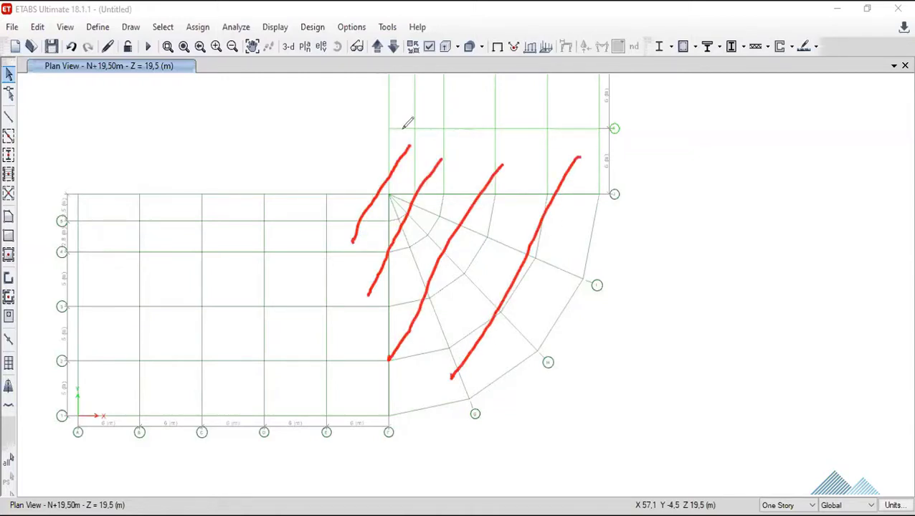
drag(390, 129, 578, 125)
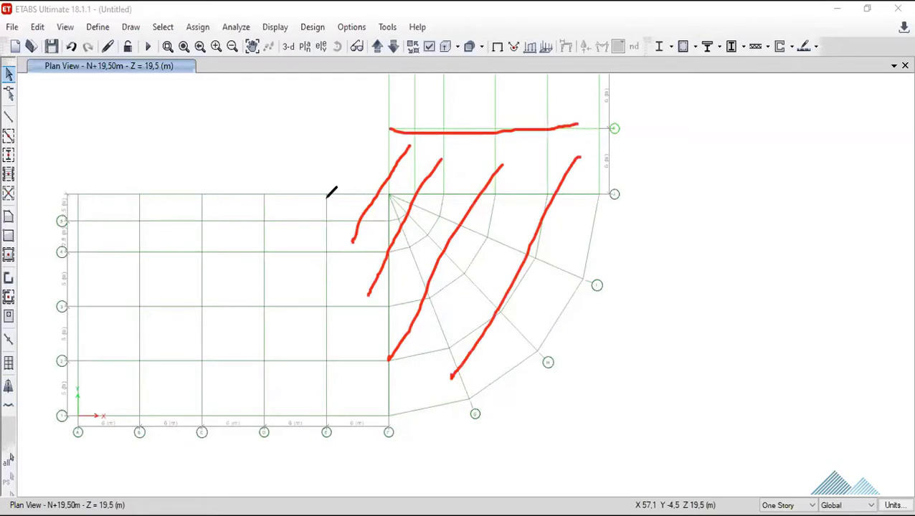
drag(325, 197, 328, 407)
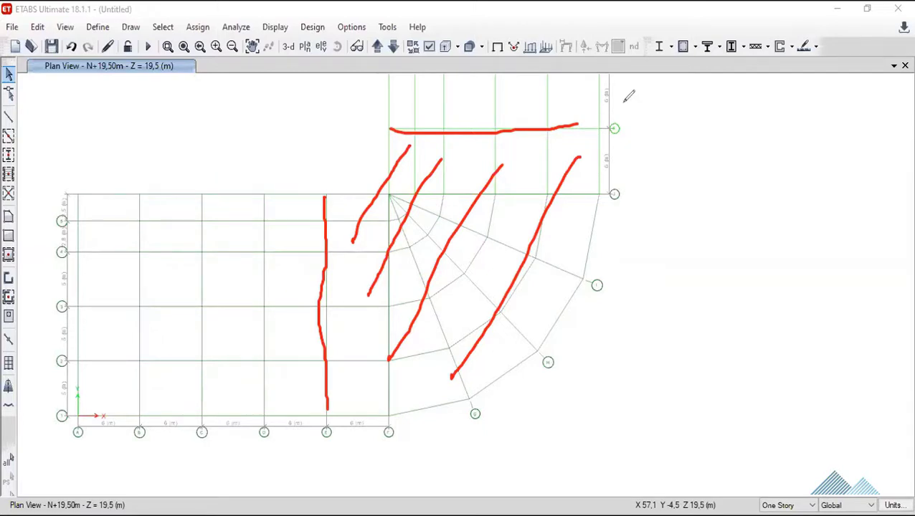
key(e)
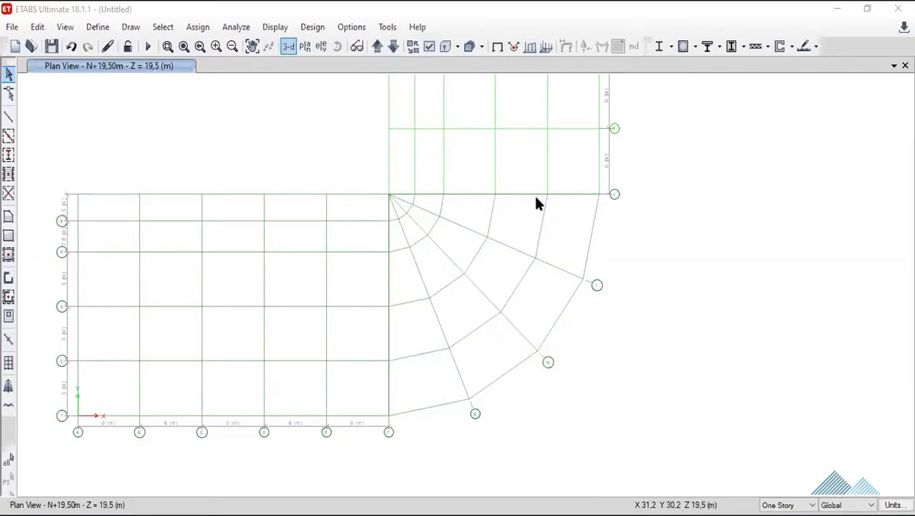
Orbit the 3-D model to a side elevation and sketch the outline of the added top storey.
click(337, 46)
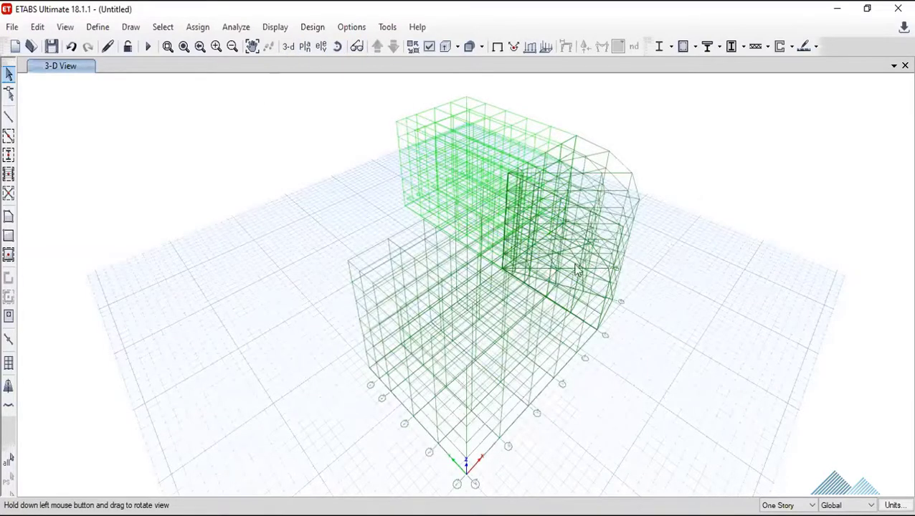
mouse_move(645, 244)
mouse_down()
mouse_move(504, 174)
mouse_move(501, 190)
mouse_move(486, 183)
mouse_up()
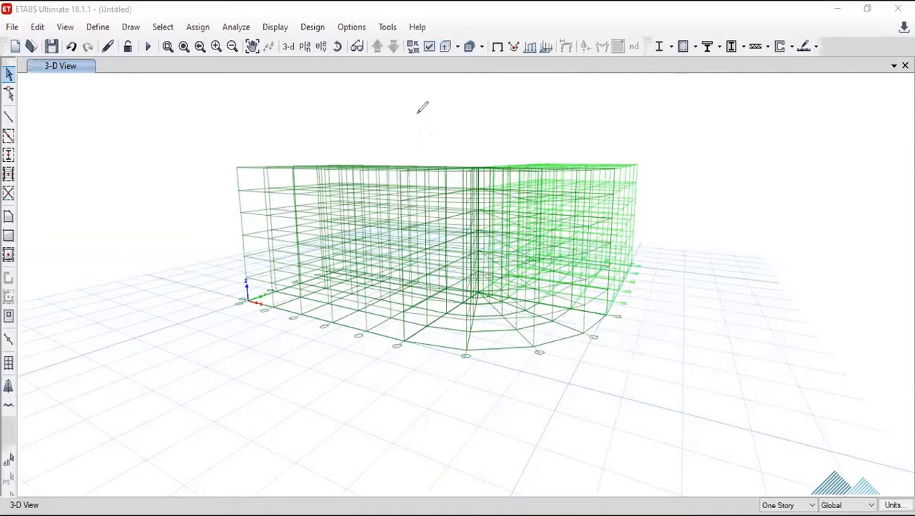
drag(418, 113, 417, 172)
mouse_move(414, 116)
mouse_down()
mouse_move(595, 115)
mouse_move(601, 162)
mouse_up()
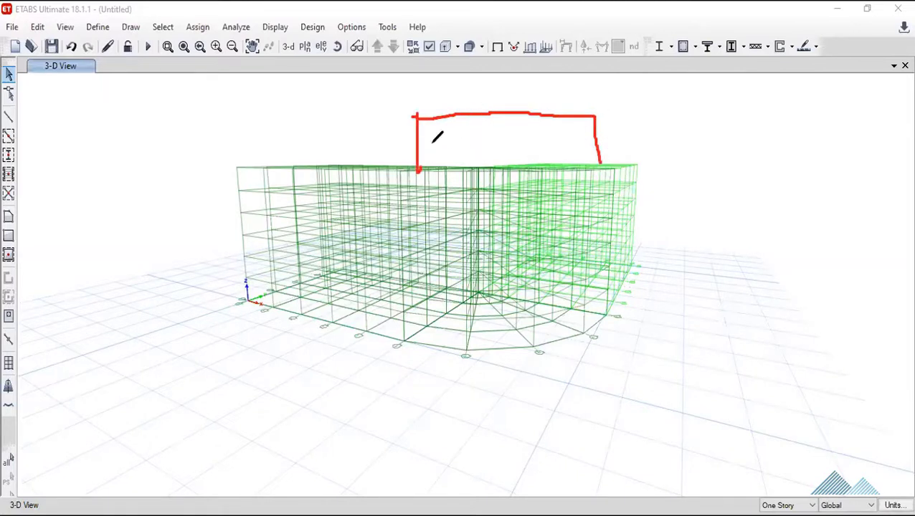
mouse_move(407, 120)
mouse_down()
mouse_move(593, 118)
mouse_move(573, 107)
mouse_move(459, 108)
mouse_move(490, 108)
mouse_up()
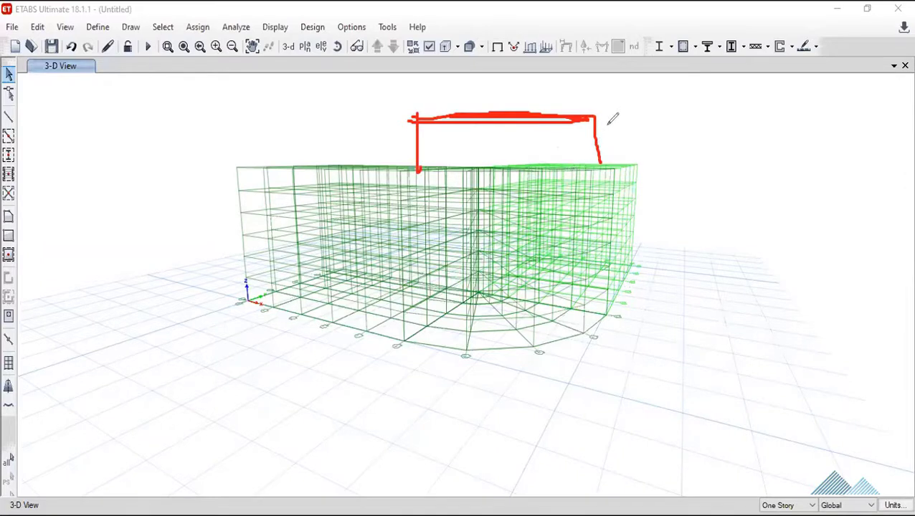
Annotate the storey height and the current top edge, then clear the hand-drawn sketch.
mouse_move(607, 133)
mouse_down()
mouse_move(611, 149)
mouse_move(646, 132)
mouse_up()
click(628, 150)
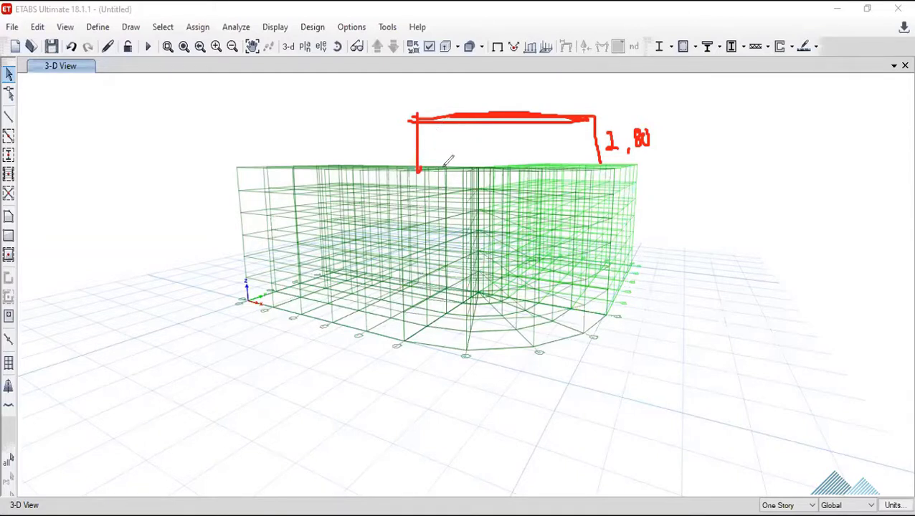
drag(440, 166, 464, 165)
key(e)
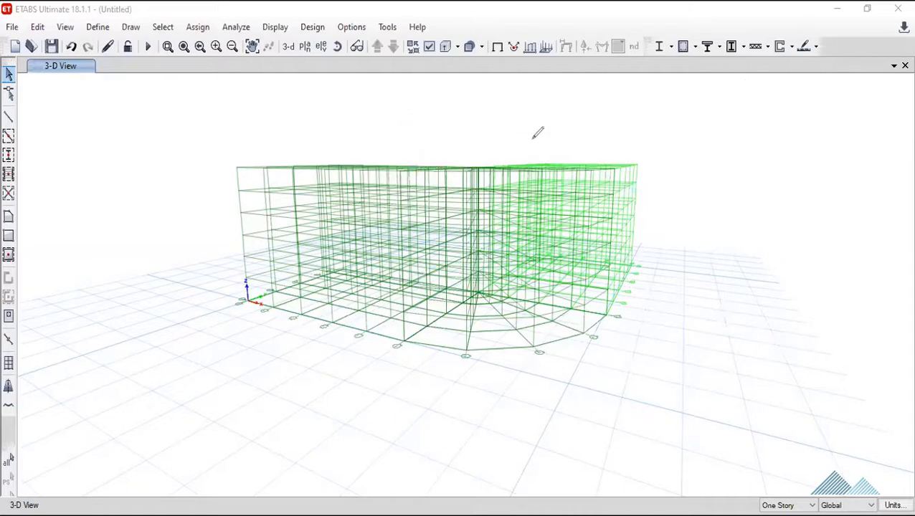
Add a 2,80 m storey above N+19,50m while keeping the existing storey heights.
double_click(347, 150)
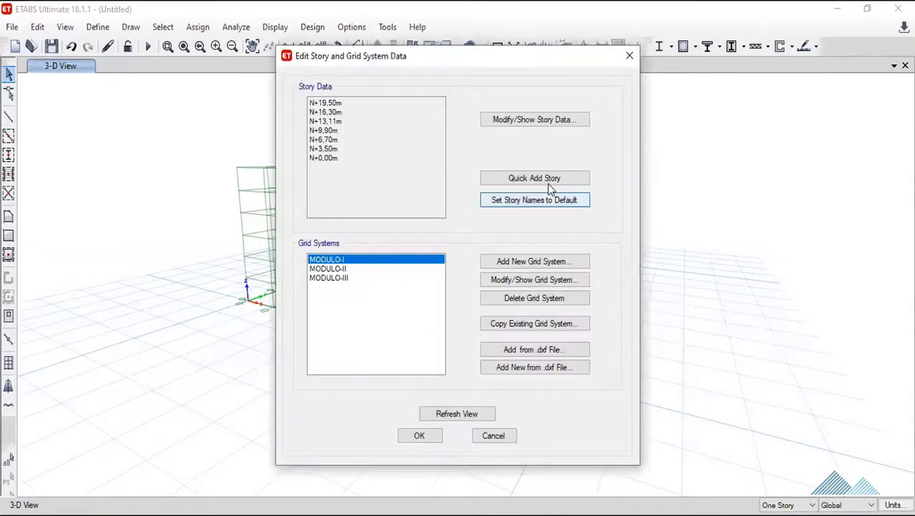
click(551, 123)
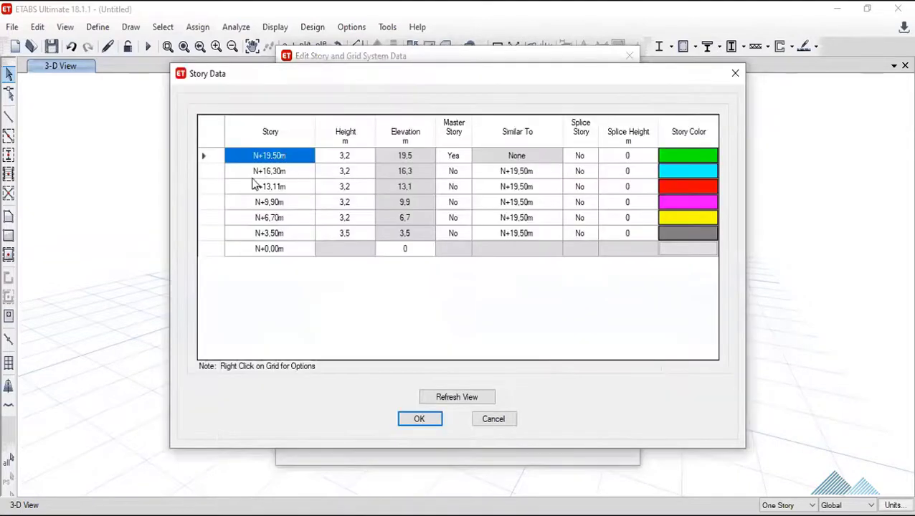
right_click(207, 155)
mouse_move(280, 199)
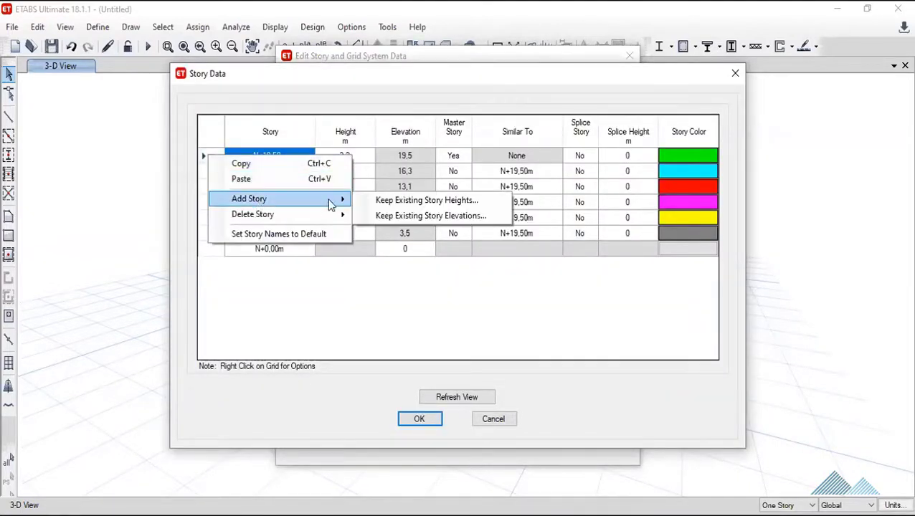
click(424, 199)
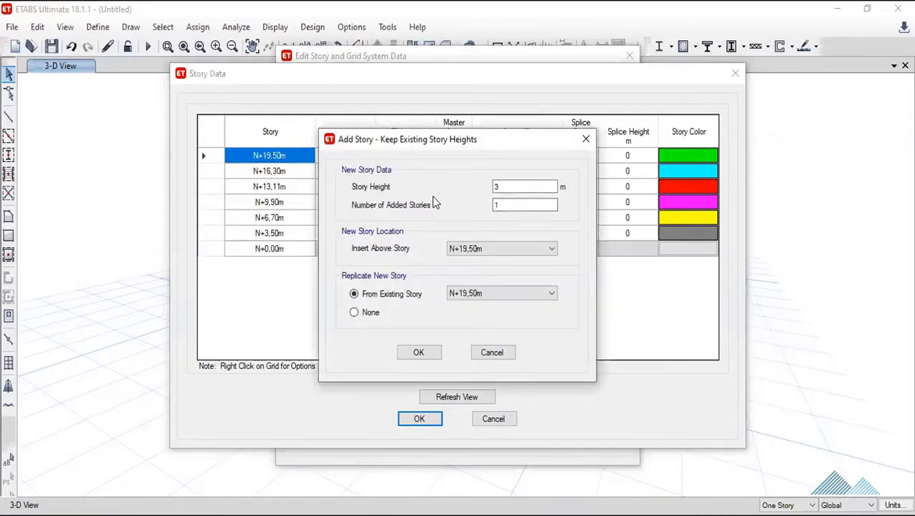
double_click(519, 187)
text(2,80)
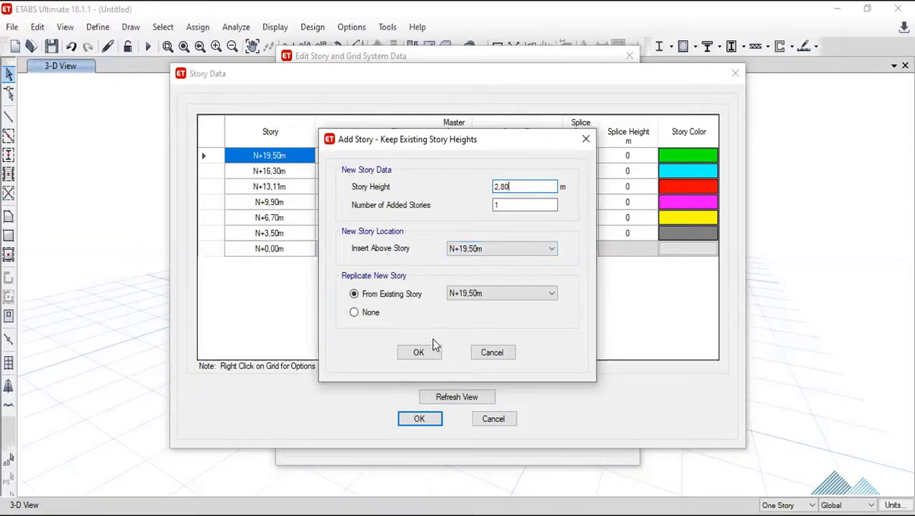
click(423, 358)
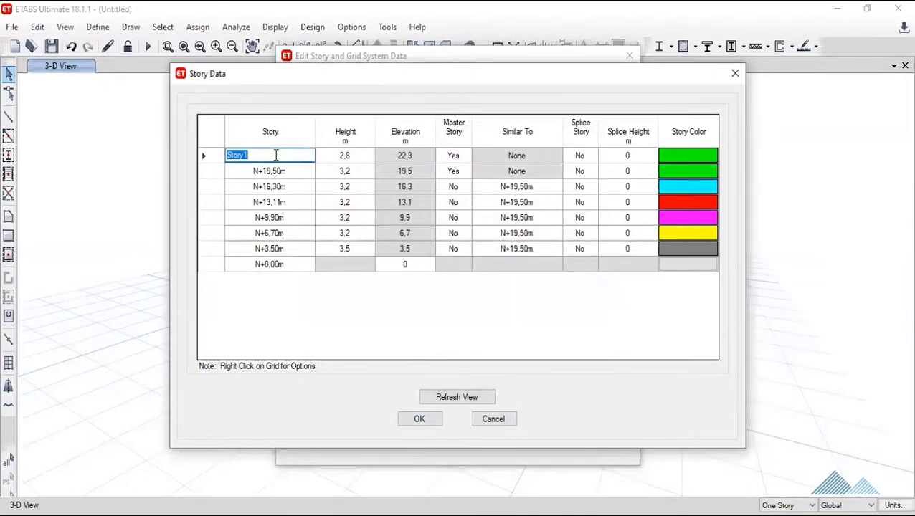
Name the new storey N+22,30m, refresh the view, and accept the story data.
text(N+22,30m)
click(465, 399)
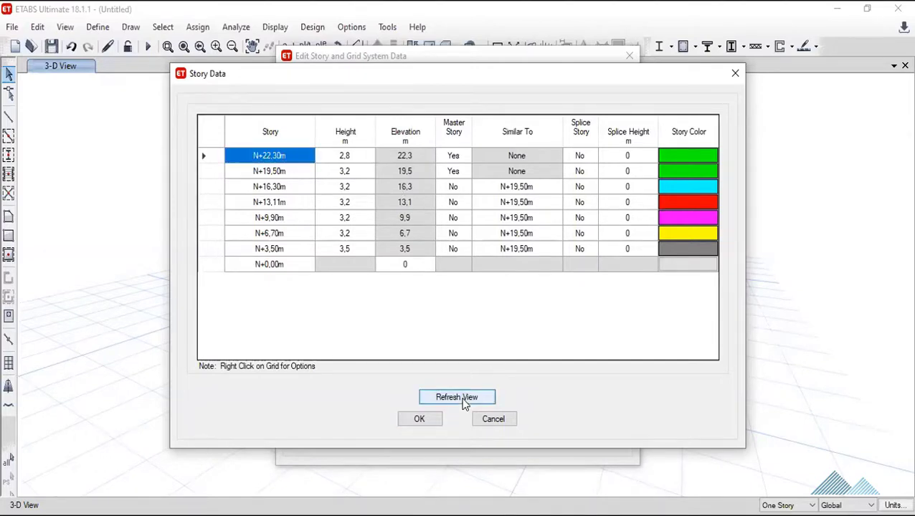
click(425, 415)
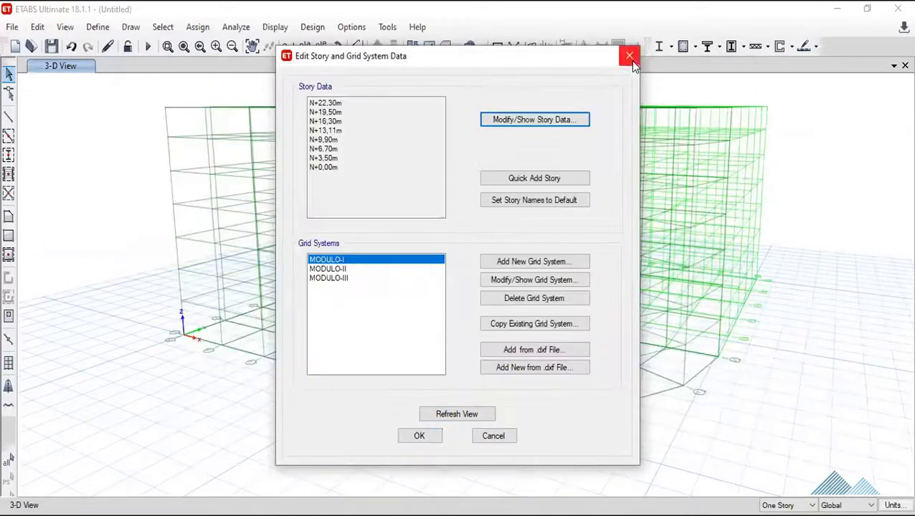
click(630, 61)
Rotate the 3-D view to show the frame rising to the new Z = 22,3 m level.
mouse_move(479, 205)
mouse_down()
mouse_move(489, 236)
mouse_move(529, 261)
mouse_move(552, 172)
mouse_move(562, 188)
mouse_move(490, 193)
mouse_move(467, 249)
mouse_move(518, 226)
mouse_move(529, 183)
mouse_move(525, 231)
mouse_move(363, 323)
mouse_move(330, 311)
mouse_up()
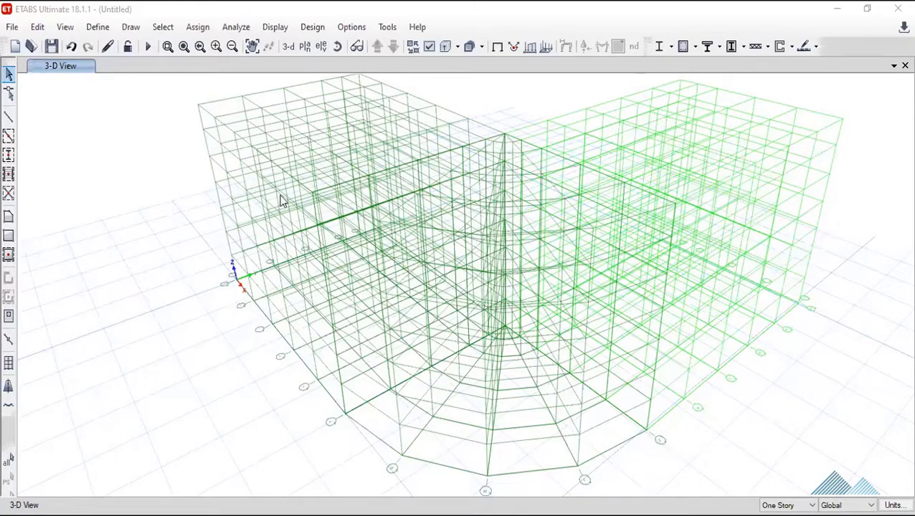
click(337, 46)
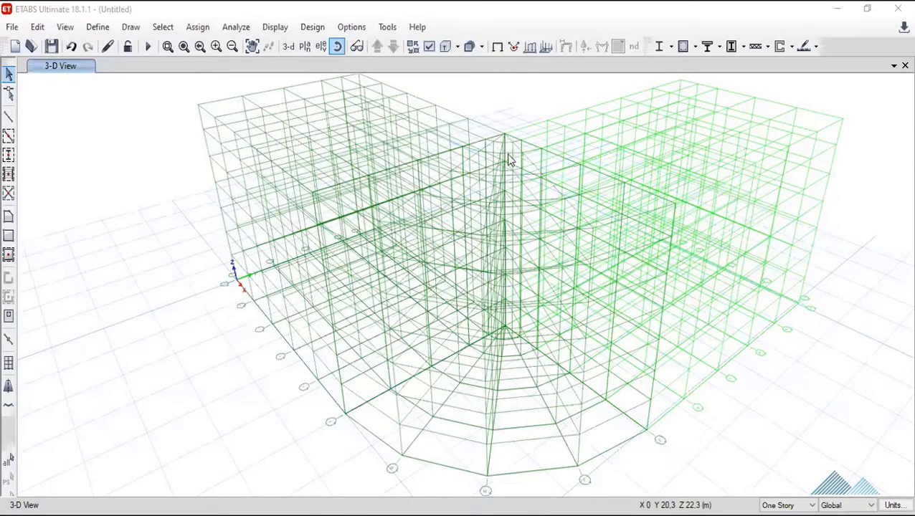
drag(394, 164, 350, 154)
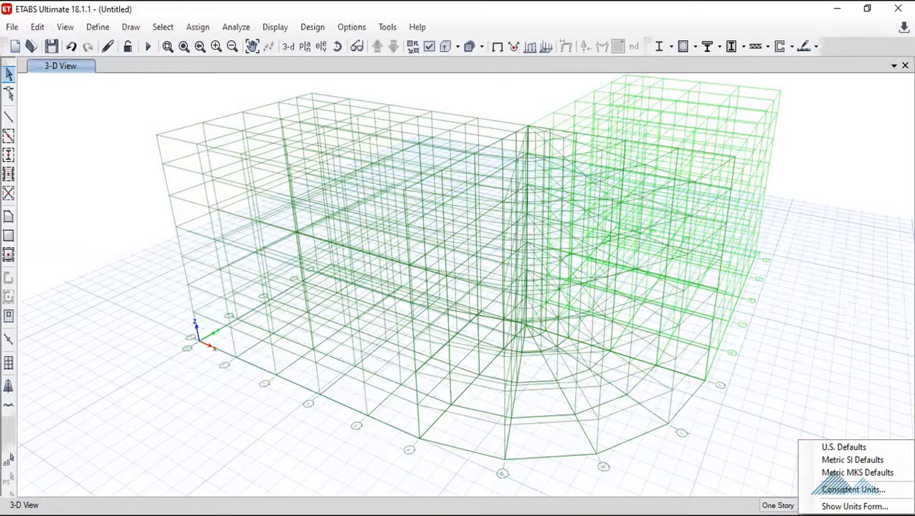
click(853, 489)
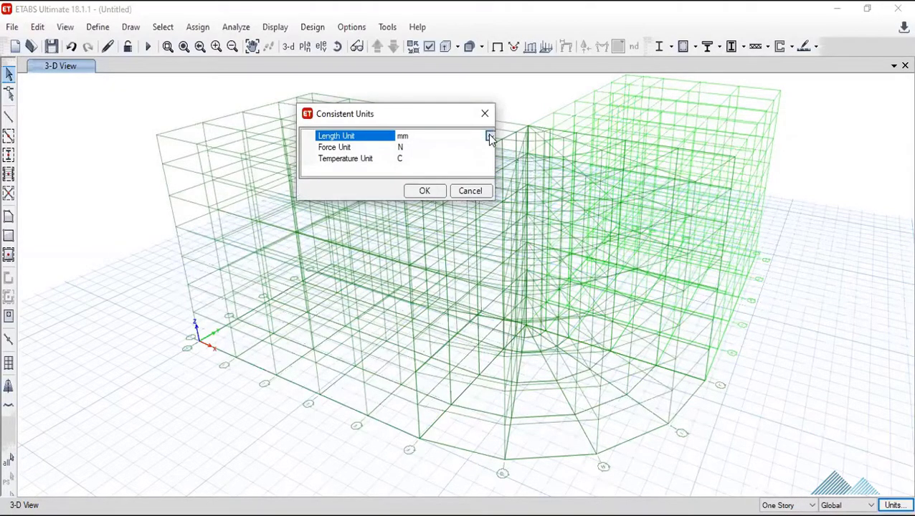
click(490, 136)
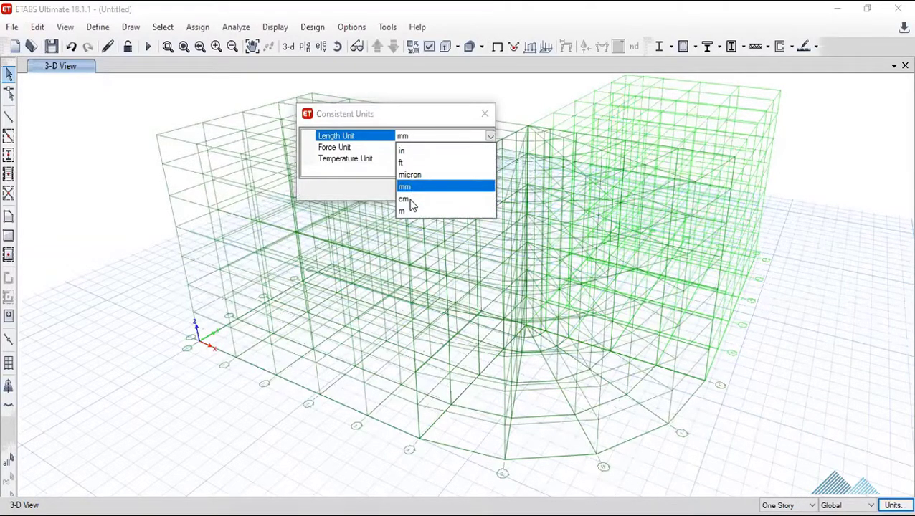
click(410, 200)
click(492, 149)
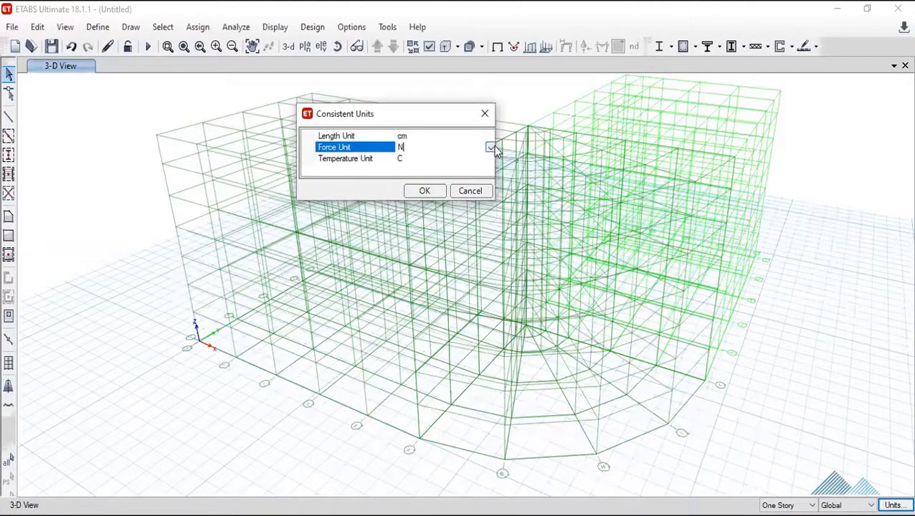
click(490, 147)
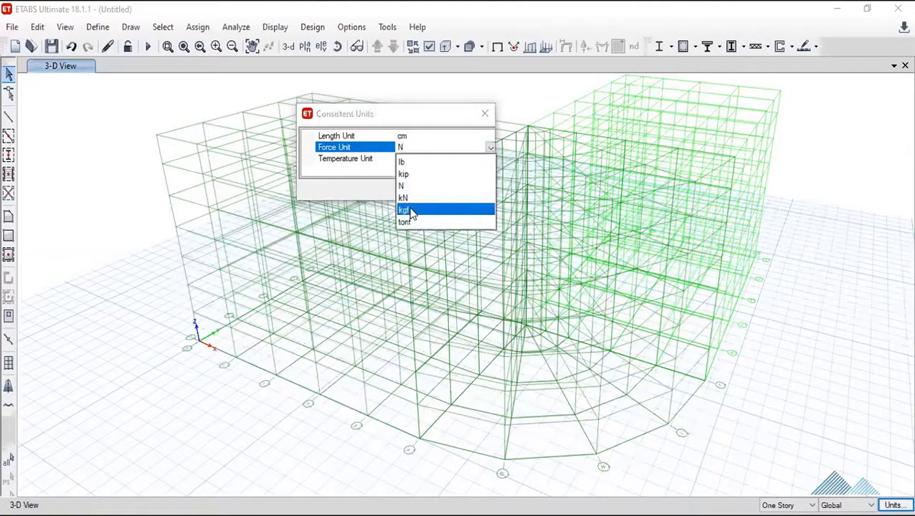
click(411, 211)
click(424, 191)
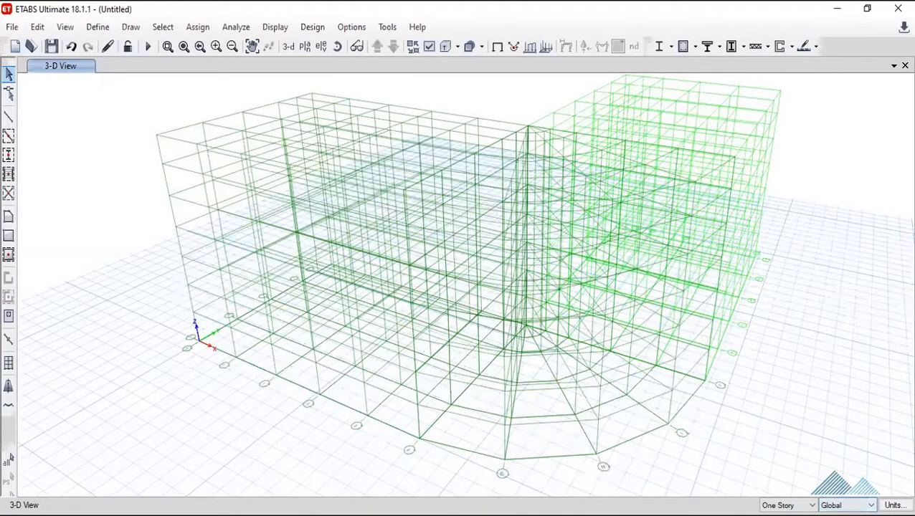
click(895, 505)
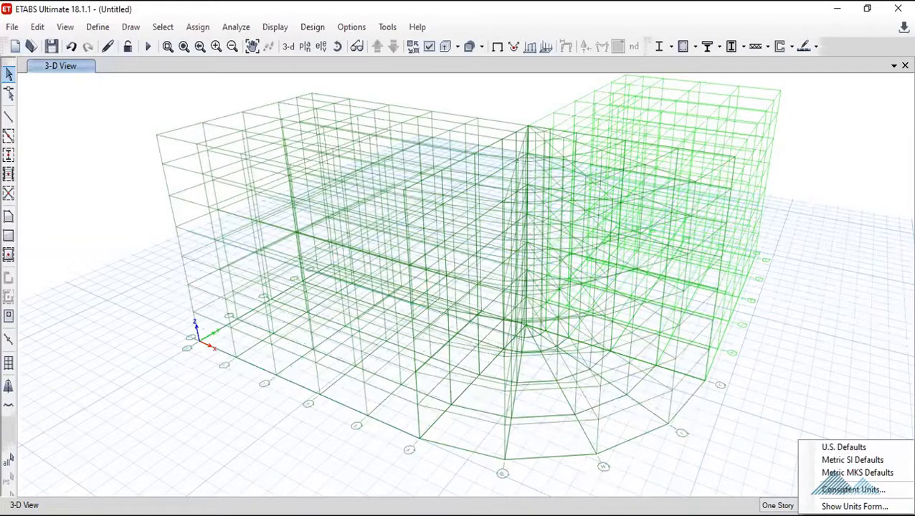
click(855, 506)
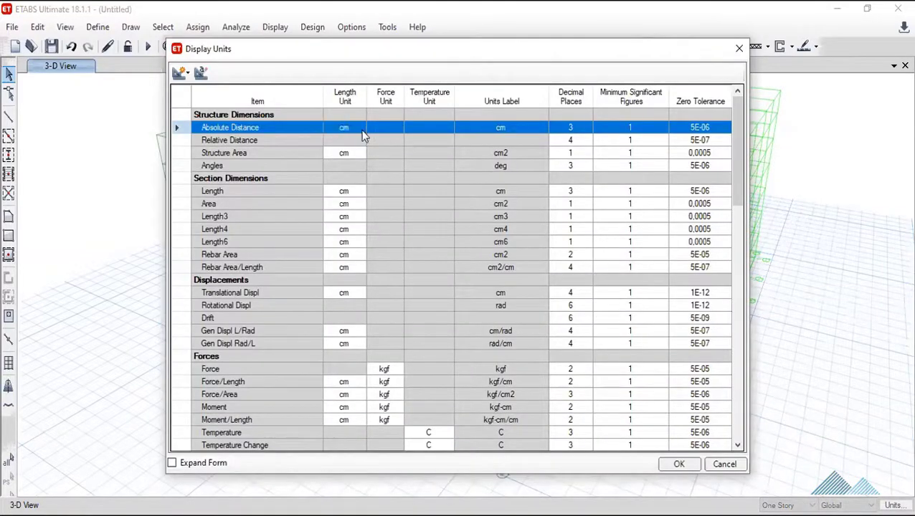
click(362, 129)
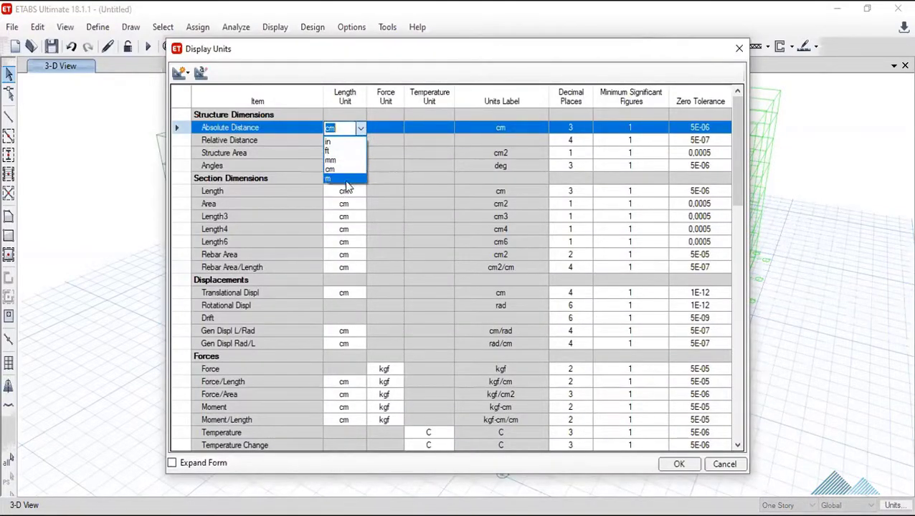
click(346, 179)
click(358, 156)
click(361, 155)
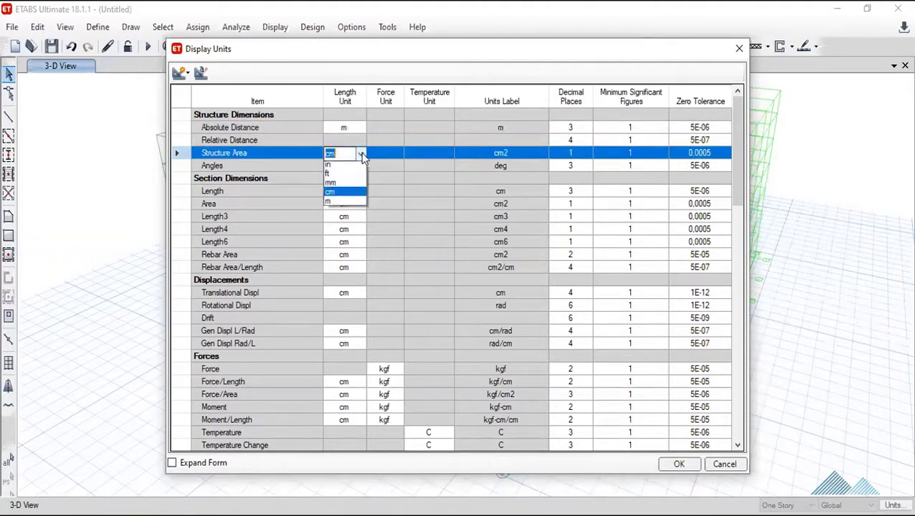
click(354, 205)
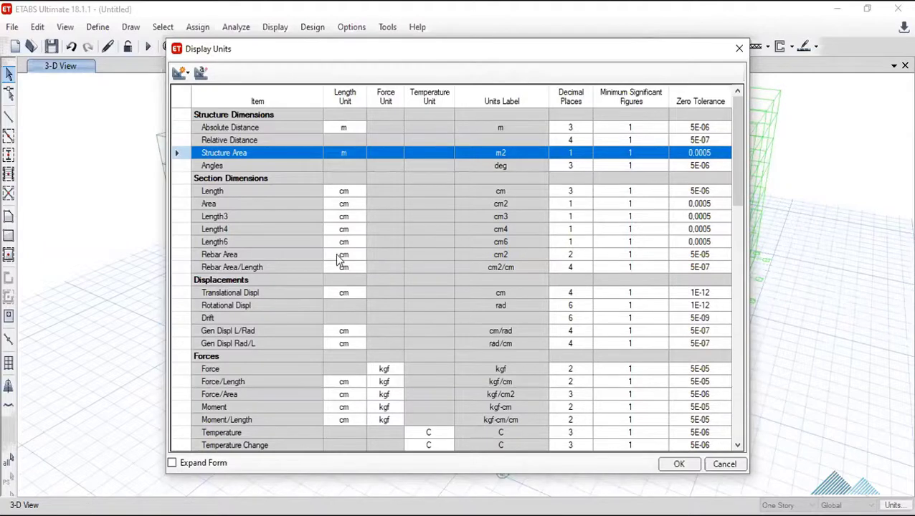
scroll(337, 259, down, 1)
scroll(337, 258, down, 2)
scroll(380, 294, down, 2)
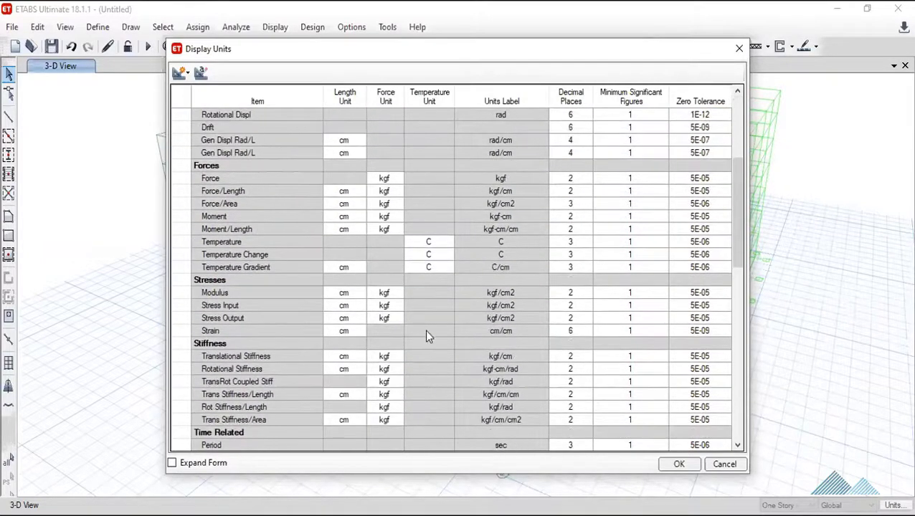
scroll(425, 335, up, 5)
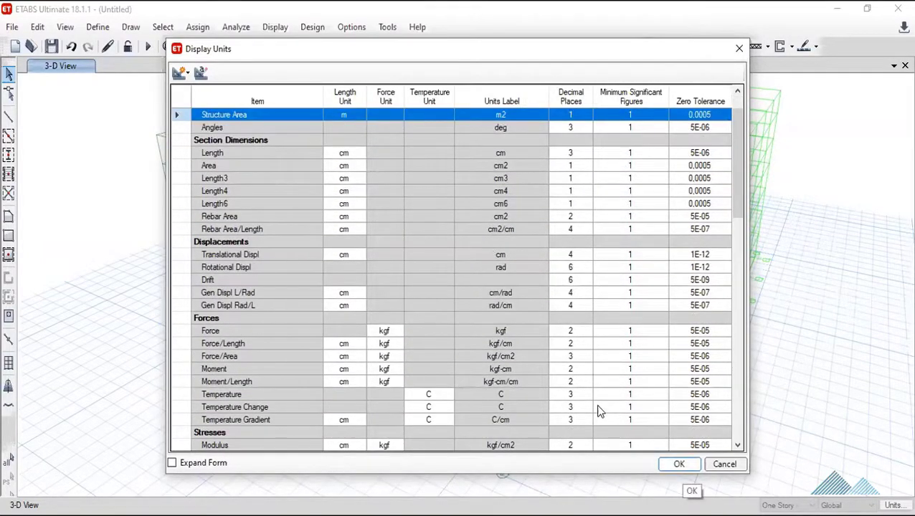
key(Return)
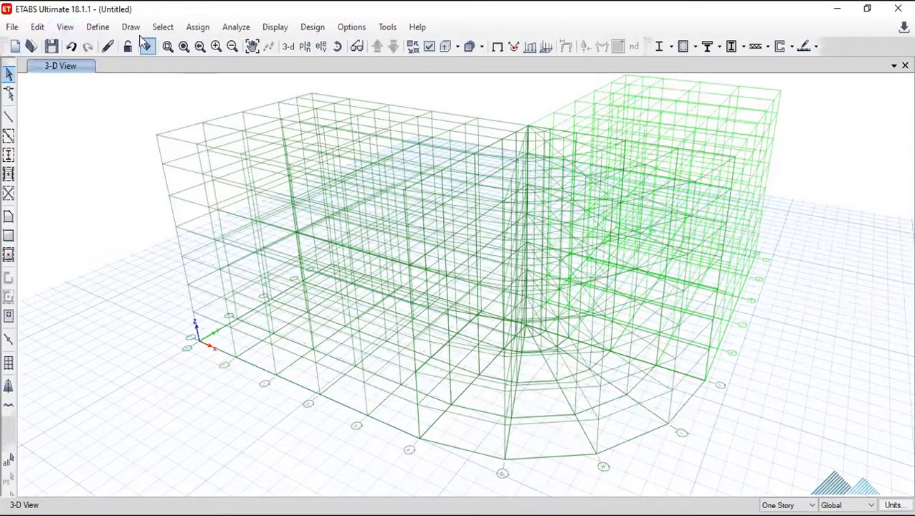
Open Define > Material Properties and select the 4000Psi concrete material.
click(97, 28)
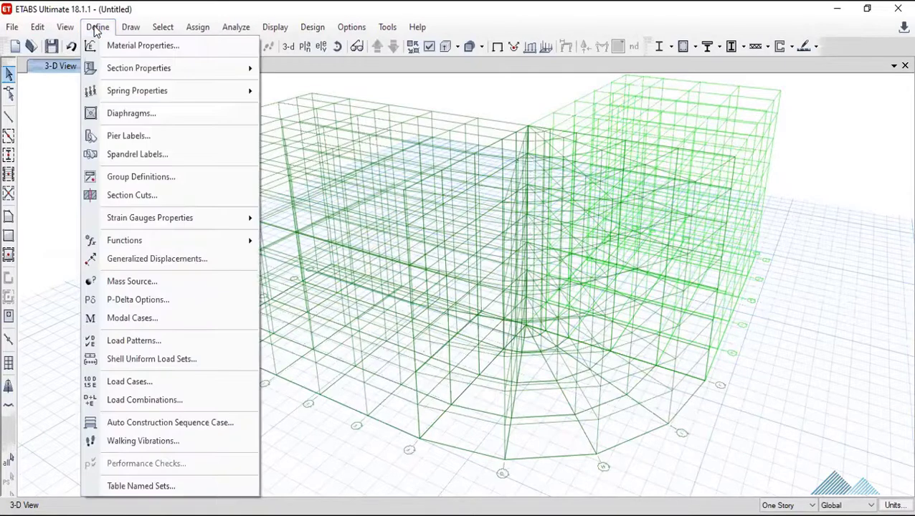
click(171, 47)
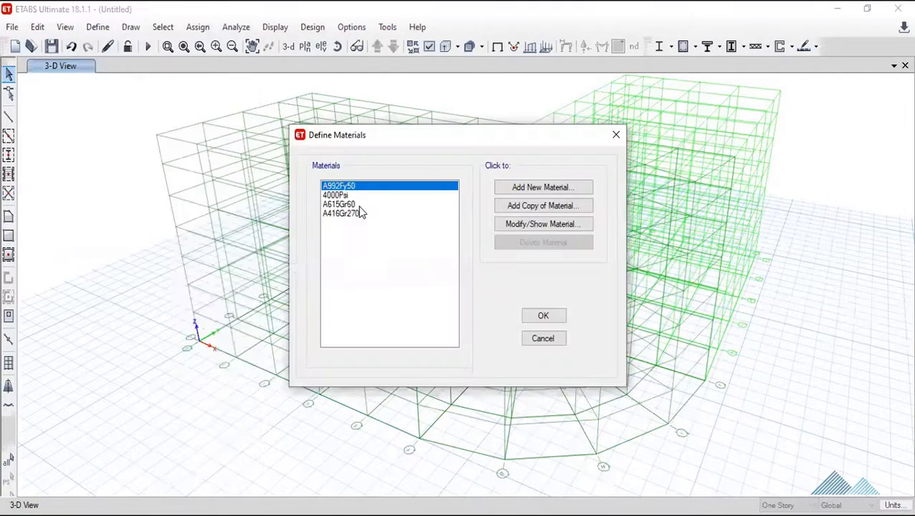
click(616, 135)
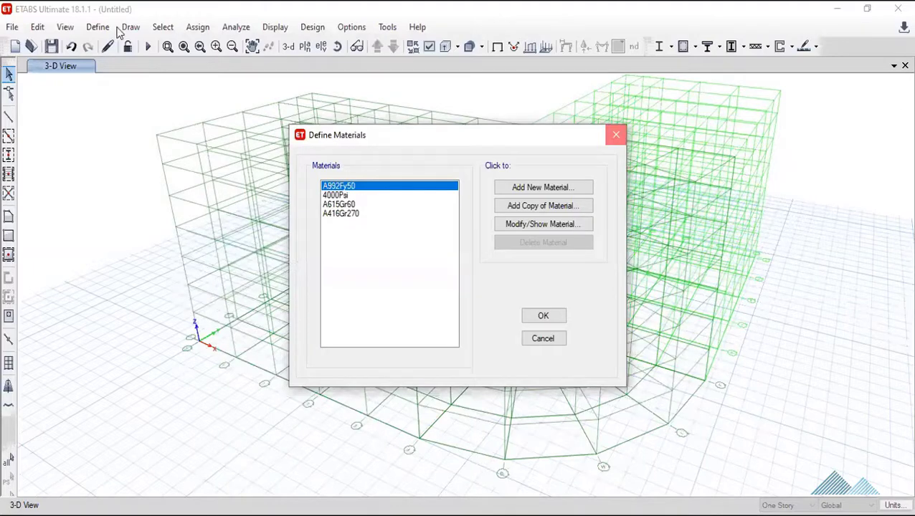
click(98, 27)
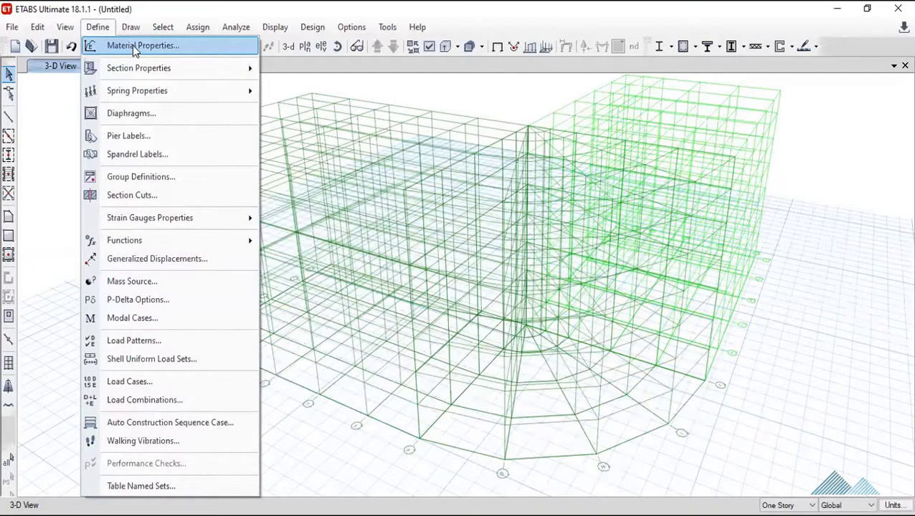
click(132, 45)
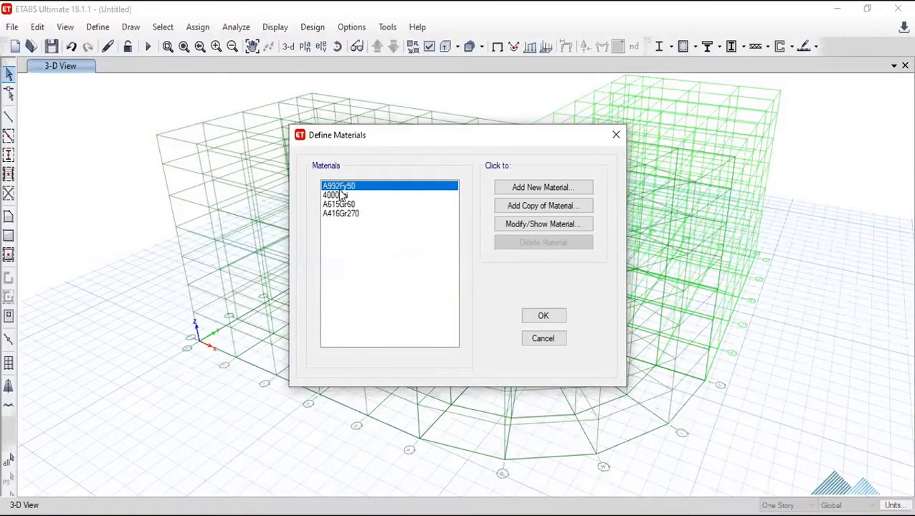
click(345, 195)
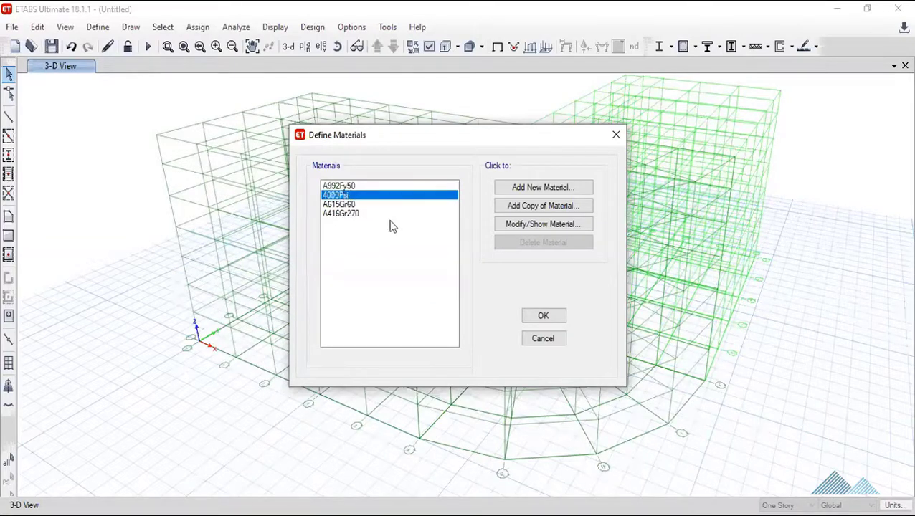
Open the 4000Psi material's data and rename it F'c= 250 Kgf/cm2.
click(529, 223)
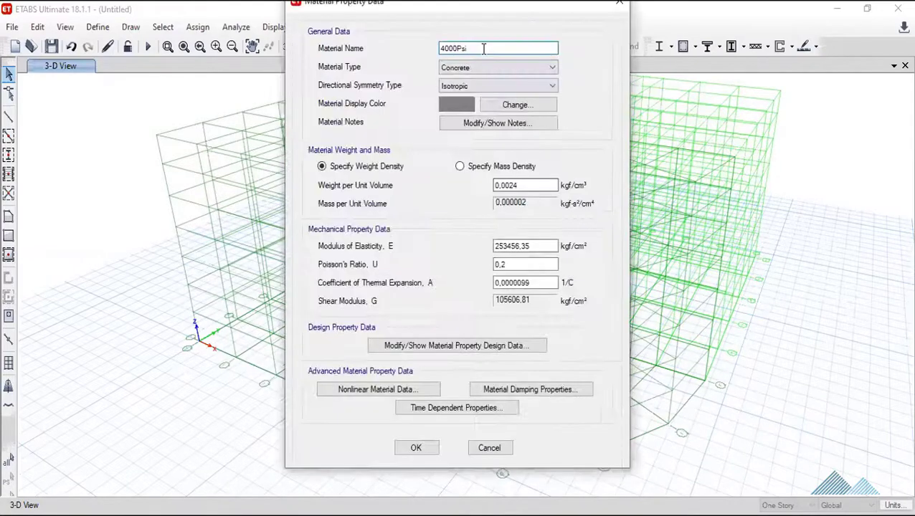
drag(484, 48, 424, 49)
text(F'c= 250 KG)
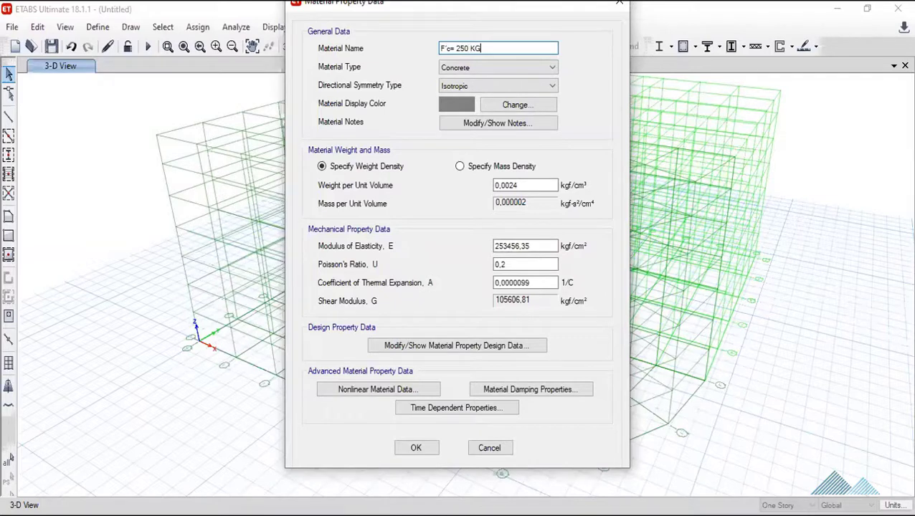
key(BackSpace)
text(f/cm2)
Keep the material type as Concrete and check its 0,0024 kgf/cm³ unit weight.
click(476, 68)
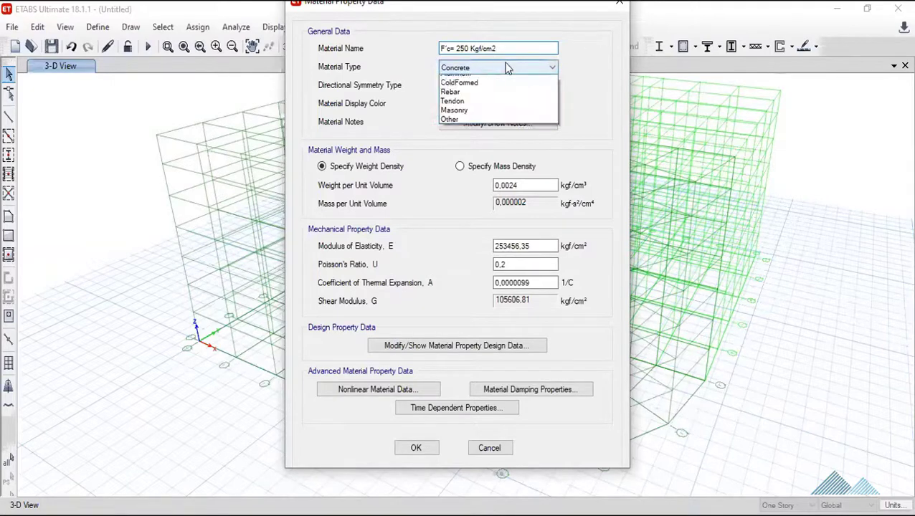
click(492, 81)
click(497, 72)
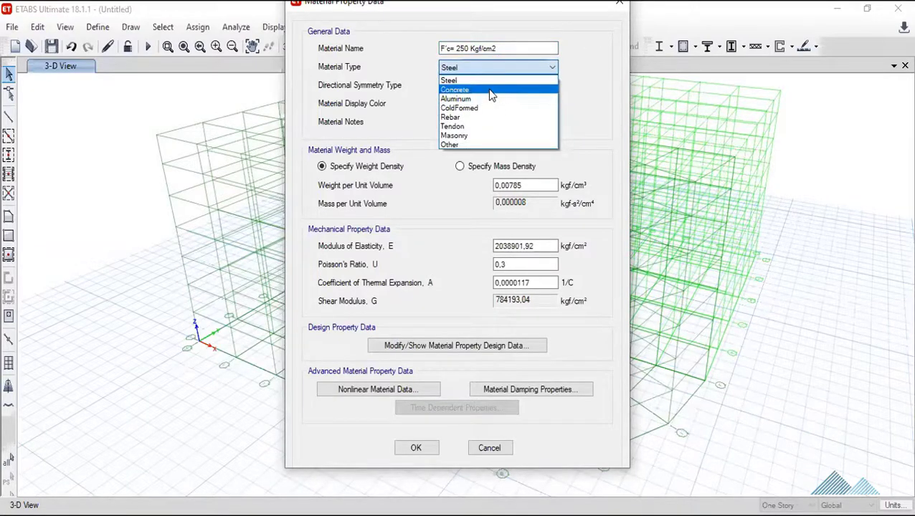
click(488, 91)
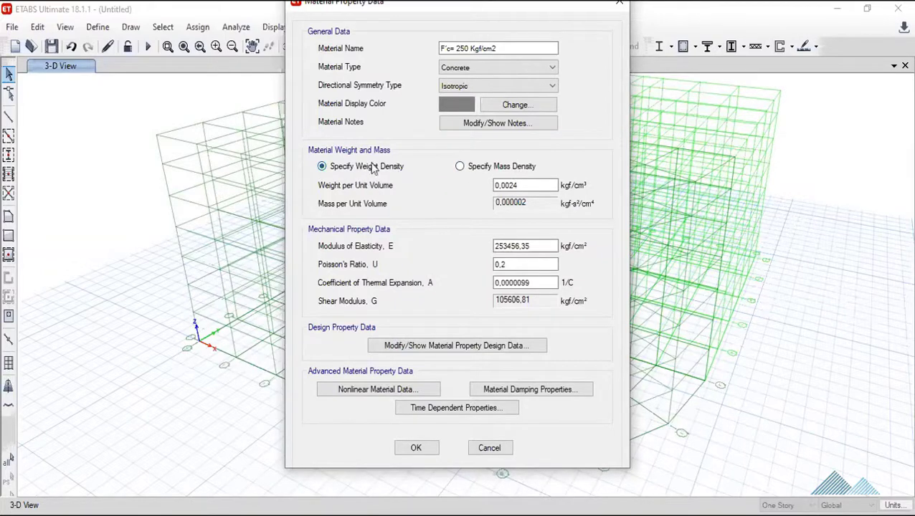
click(521, 184)
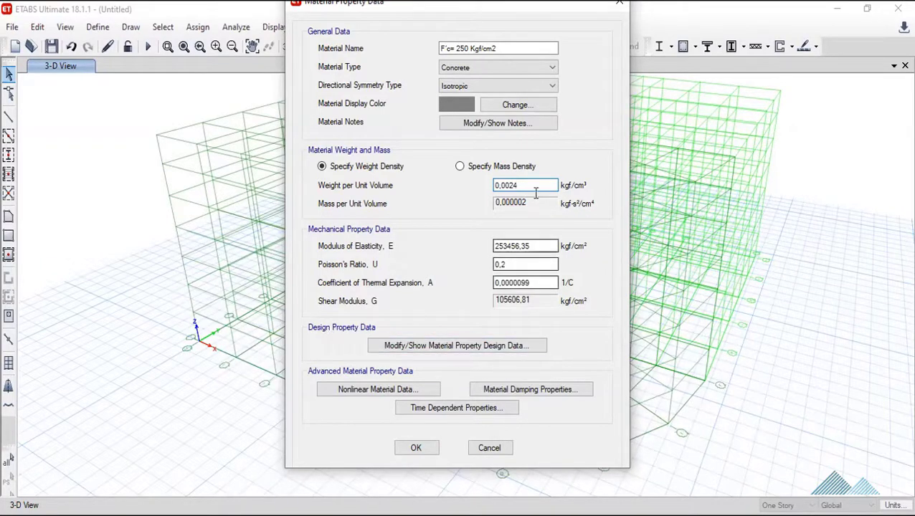
In the material's design data, enter f'c = 250 kgf/cm² and confirm.
click(440, 345)
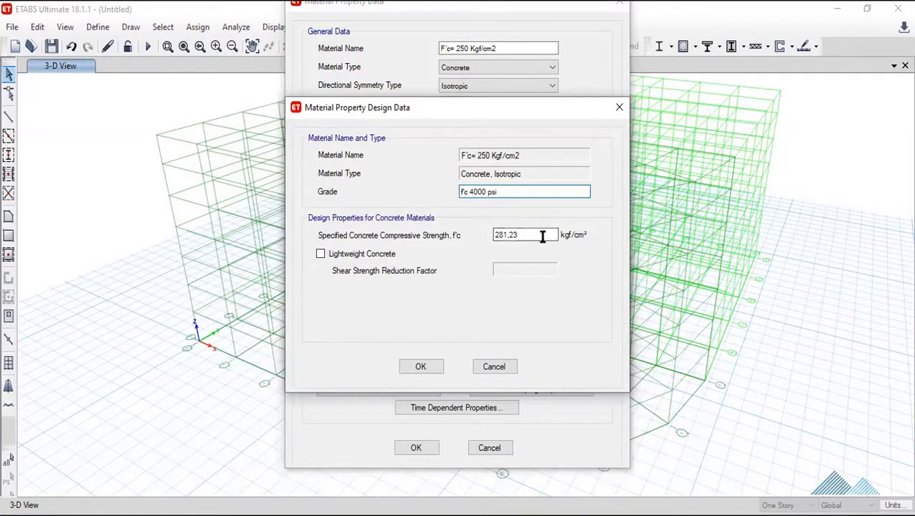
drag(543, 234, 468, 251)
text(250)
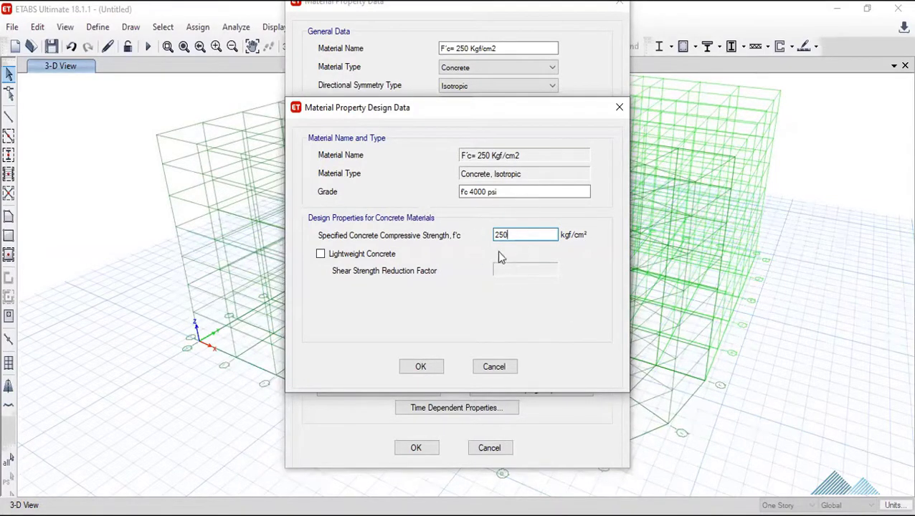
click(421, 368)
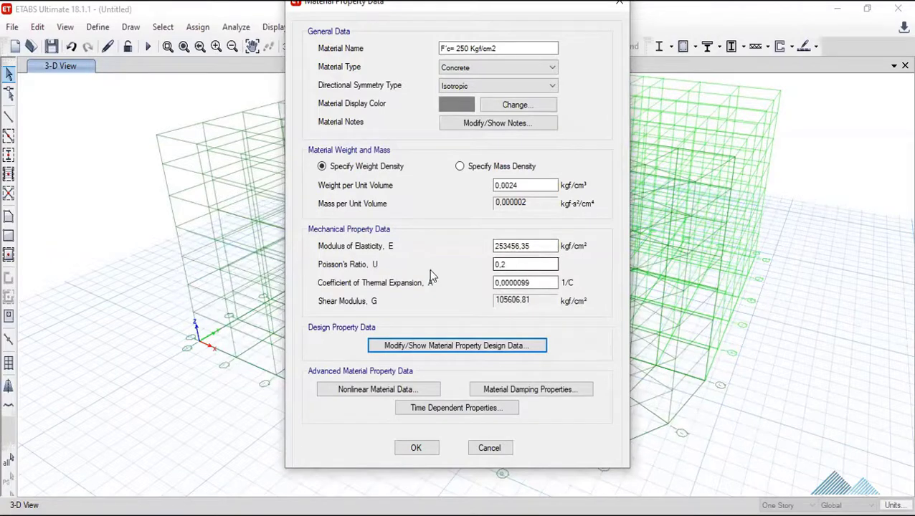
Compute the modulus of elasticity as 15100*SQRT(250), entering 238751,96 kgf/cm² so shear modulus updates.
drag(547, 246, 452, 244)
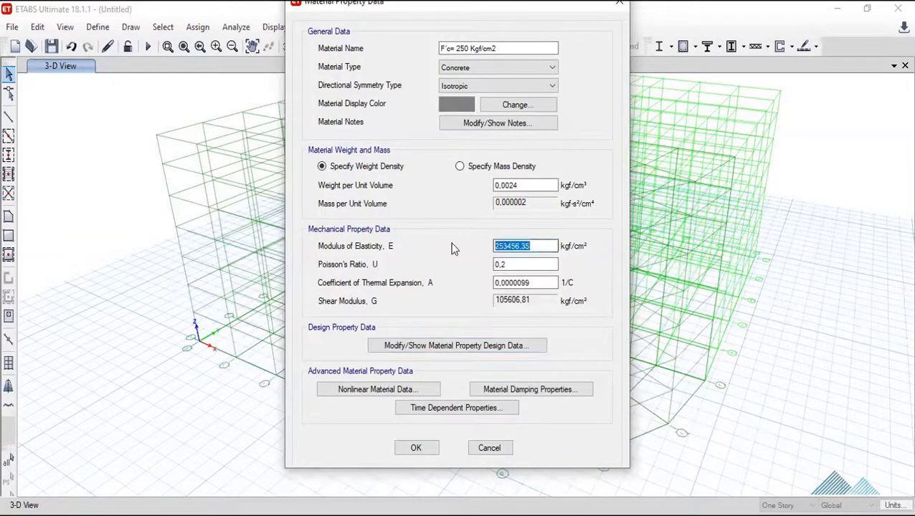
key(BackSpace)
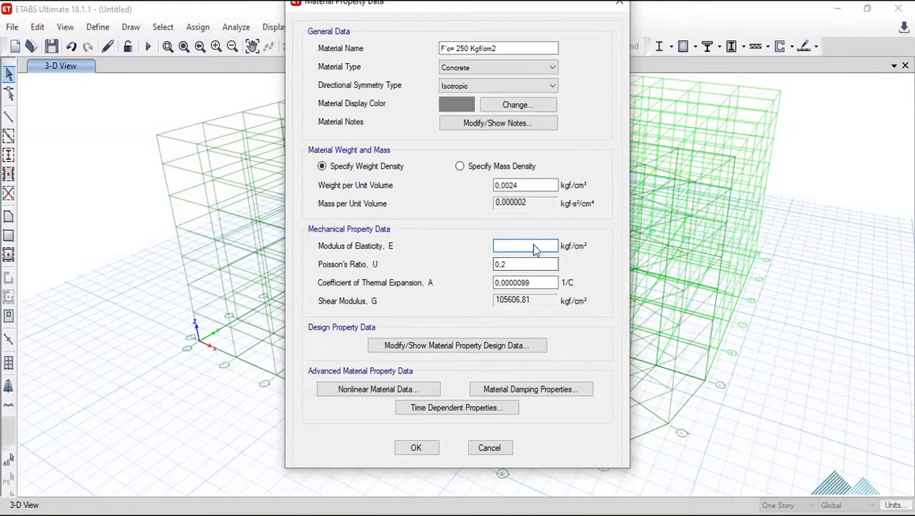
shift+double_click(534, 246)
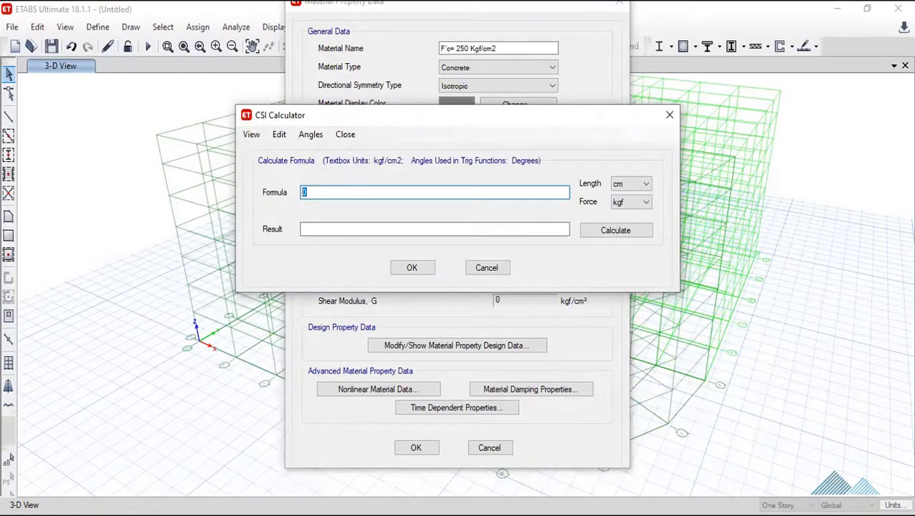
text(100*)
text(SQRT()
text(250))
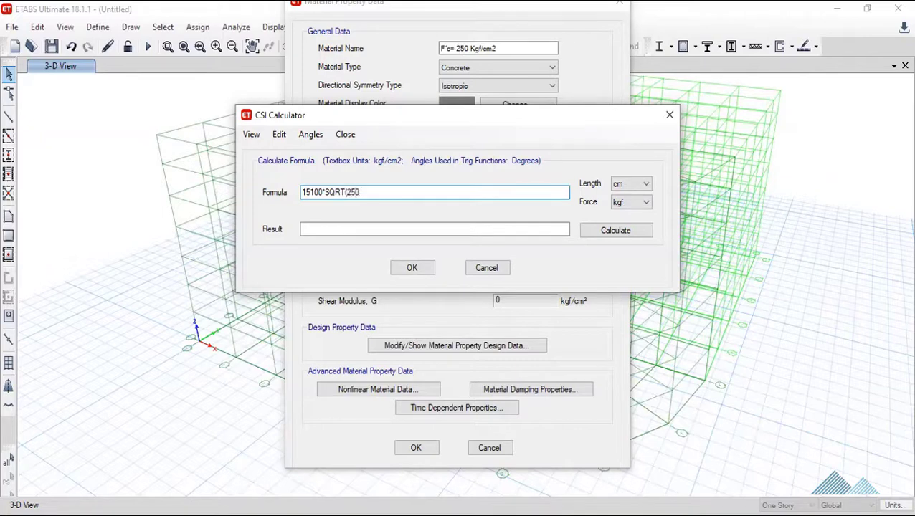
click(615, 230)
drag(338, 229, 426, 229)
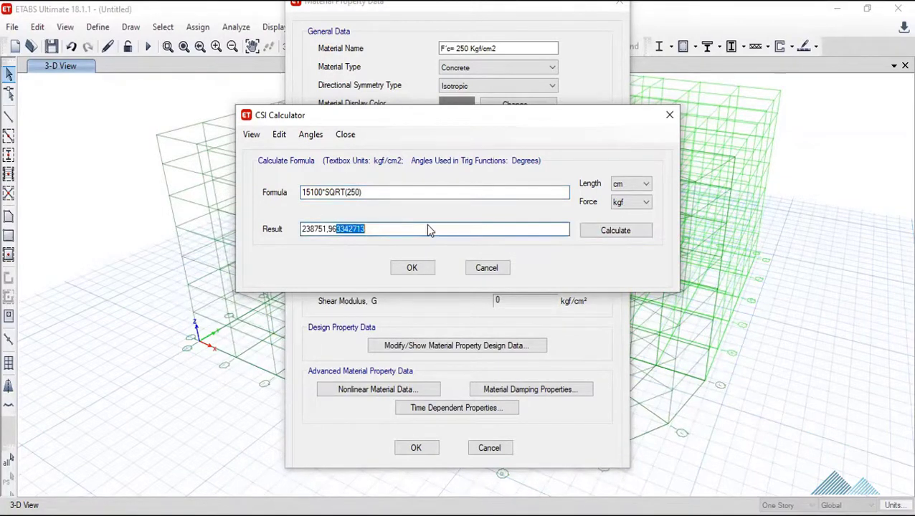
key(BackSpace)
click(411, 267)
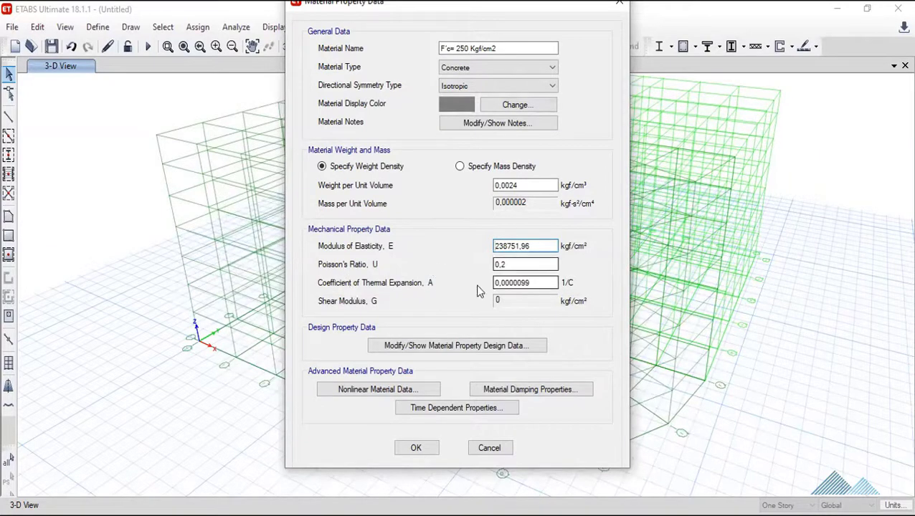
click(521, 265)
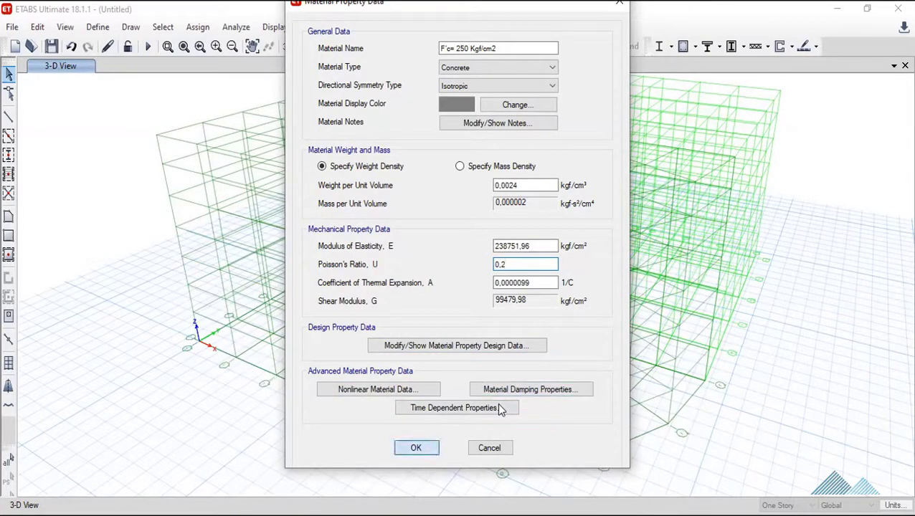
Accept the F'c= 250 Kgf/cm2 material, close the materials list, and reopen the Define menu.
key(Return)
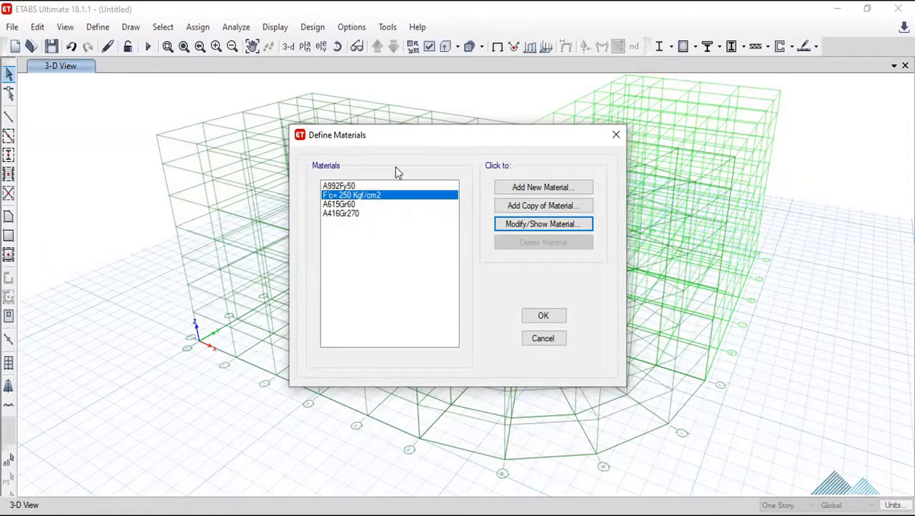
click(543, 316)
click(101, 27)
mouse_move(138, 68)
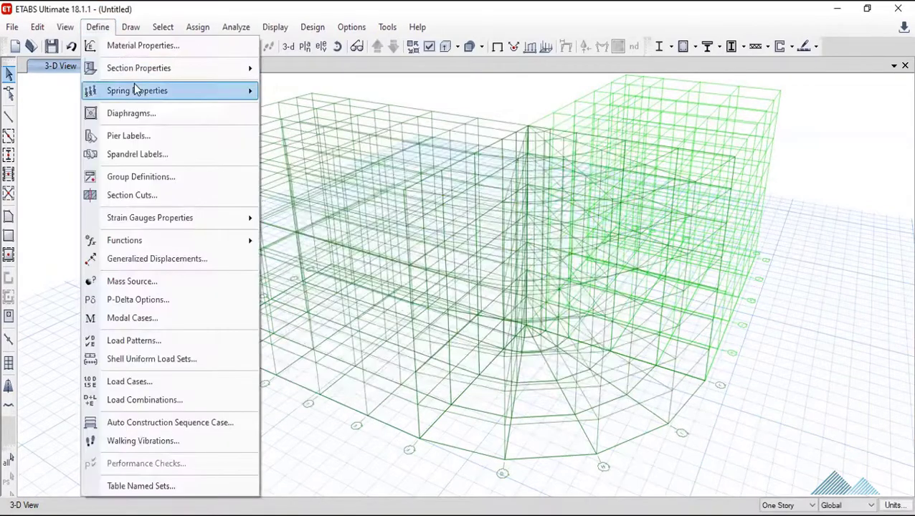